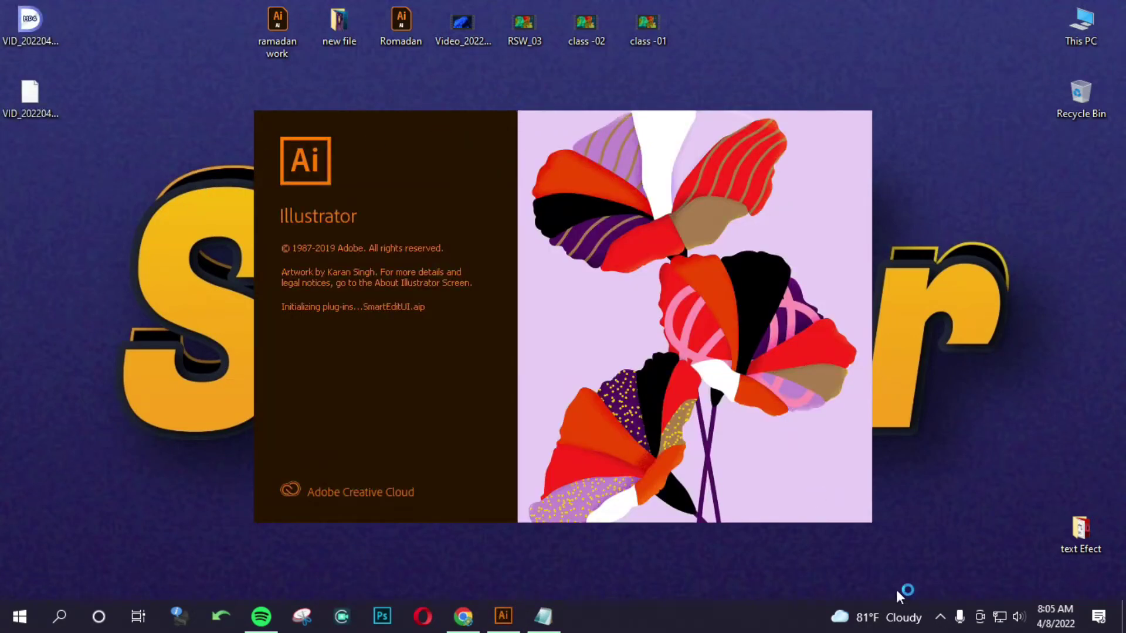
Step: Launch Illustrator and bring up the Web new-document presets
left_click(940, 617)
left_click(948, 583)
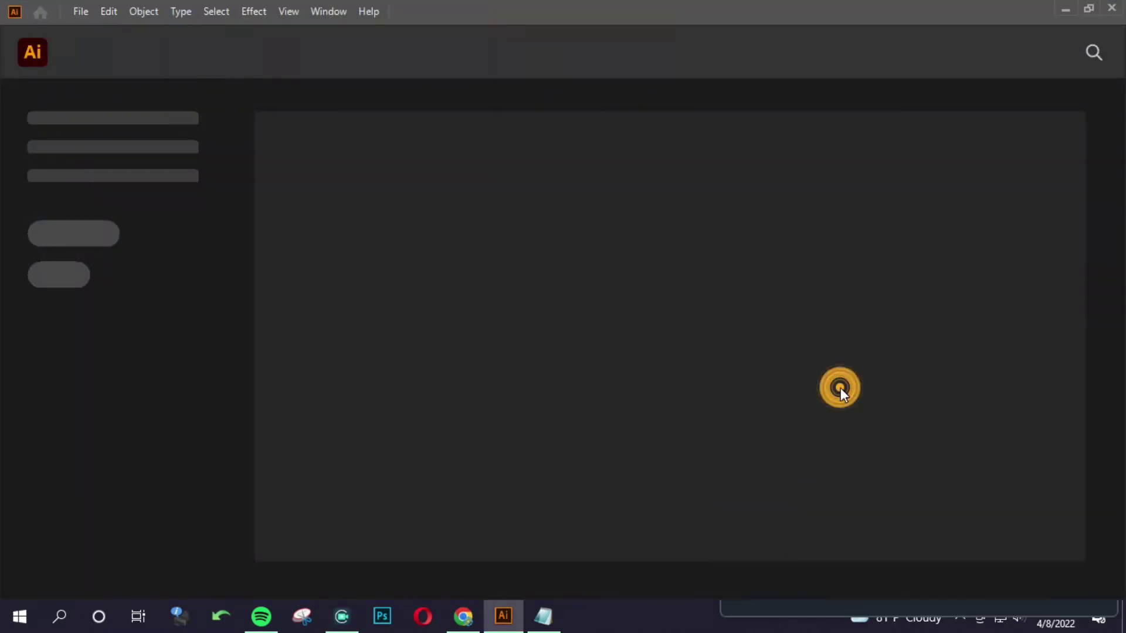
left_click(1063, 505)
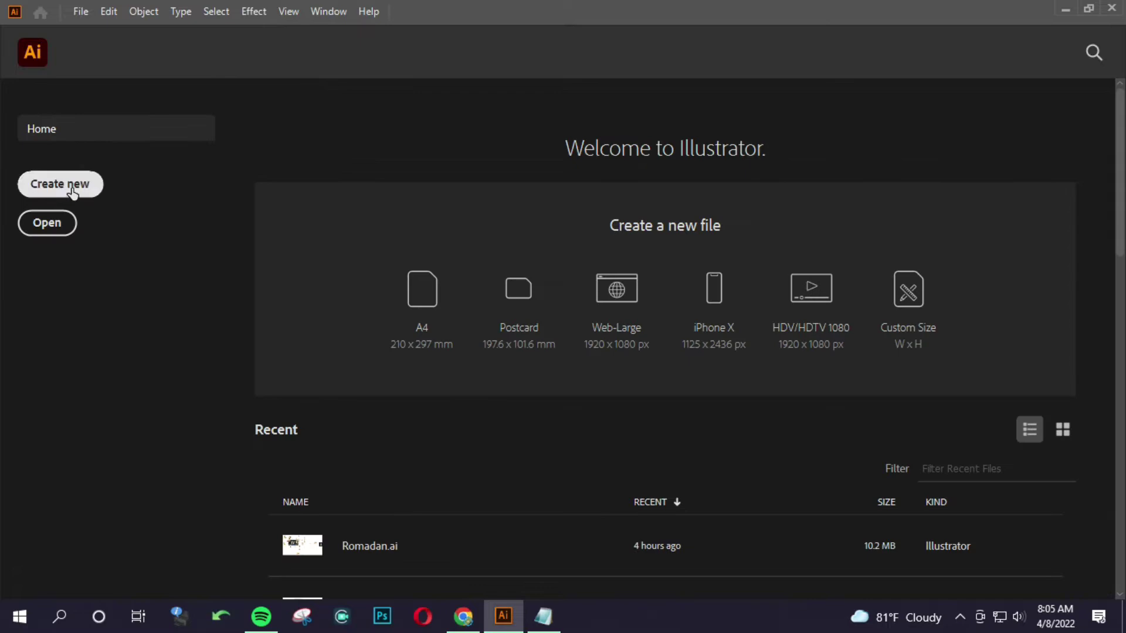
left_click(59, 183)
left_click(539, 93)
Step: Create a 400 × 225 px landscape web document and zoom out on its artboard
left_click(789, 209)
type("225")
left_click(808, 248)
type("400")
left_click(892, 263)
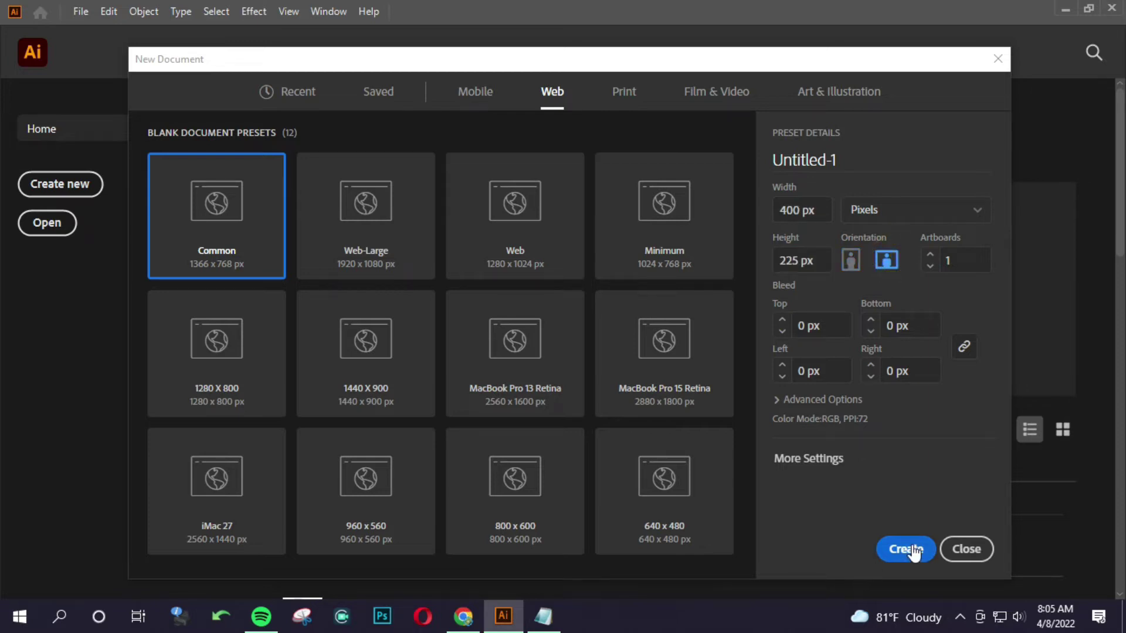
left_click(904, 550)
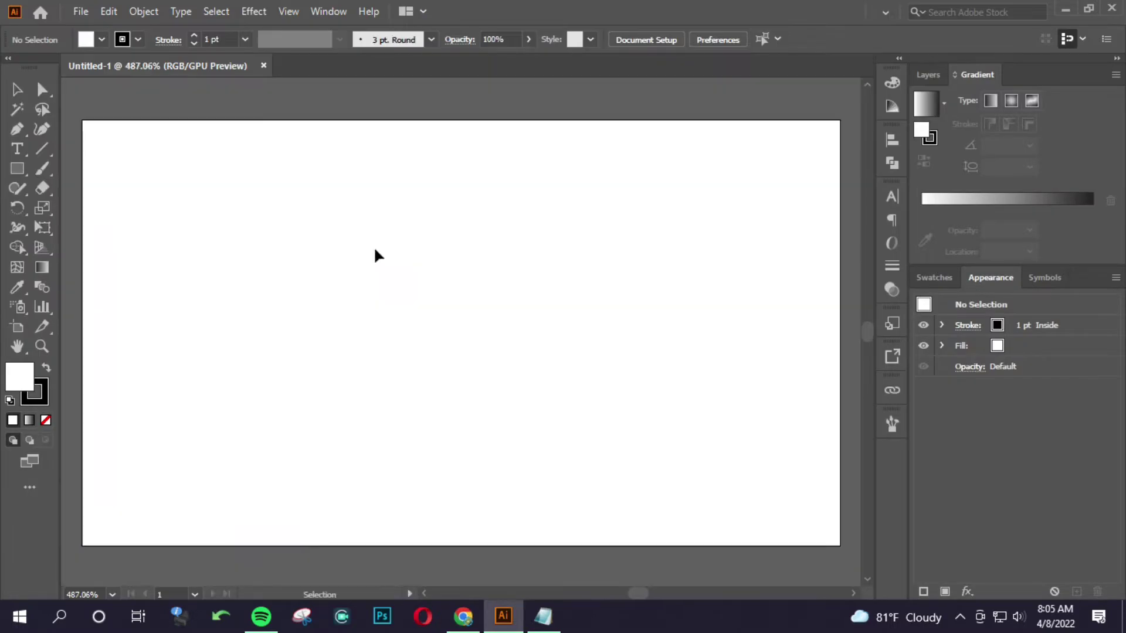
key("z")
left_click(417, 241, "alt")
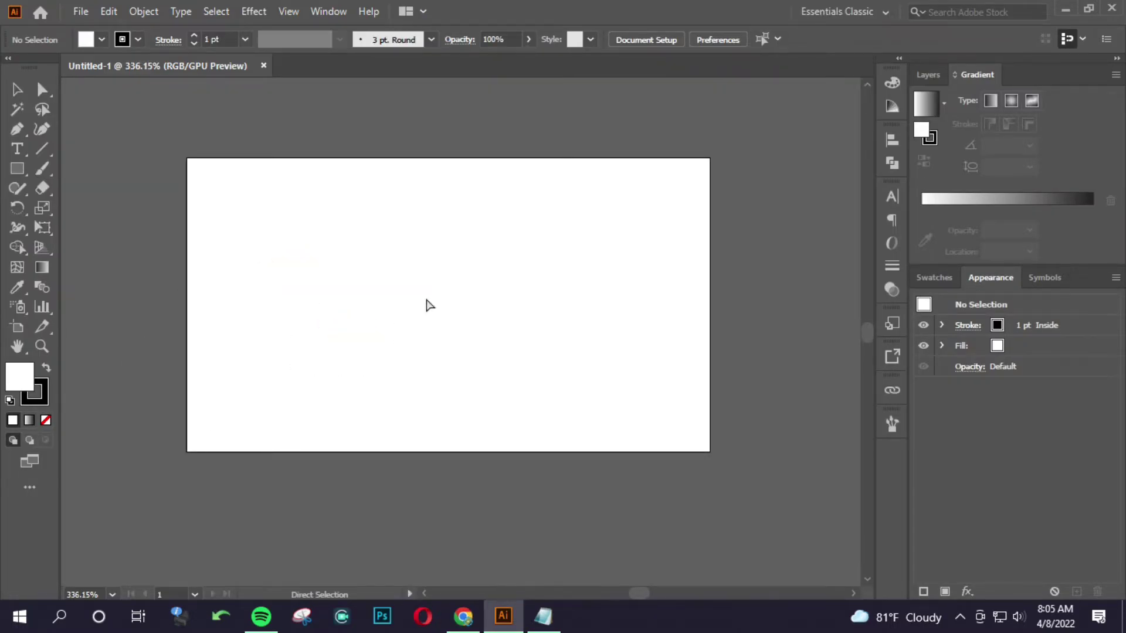
Step: Paste the five colour-reference squares, shrink them and place them above the artboard
key("ctrl+v")
mouse_move(459, 291)
left_mouse_down()
mouse_move(466, 327)
mouse_move(460, 111)
left_mouse_up()
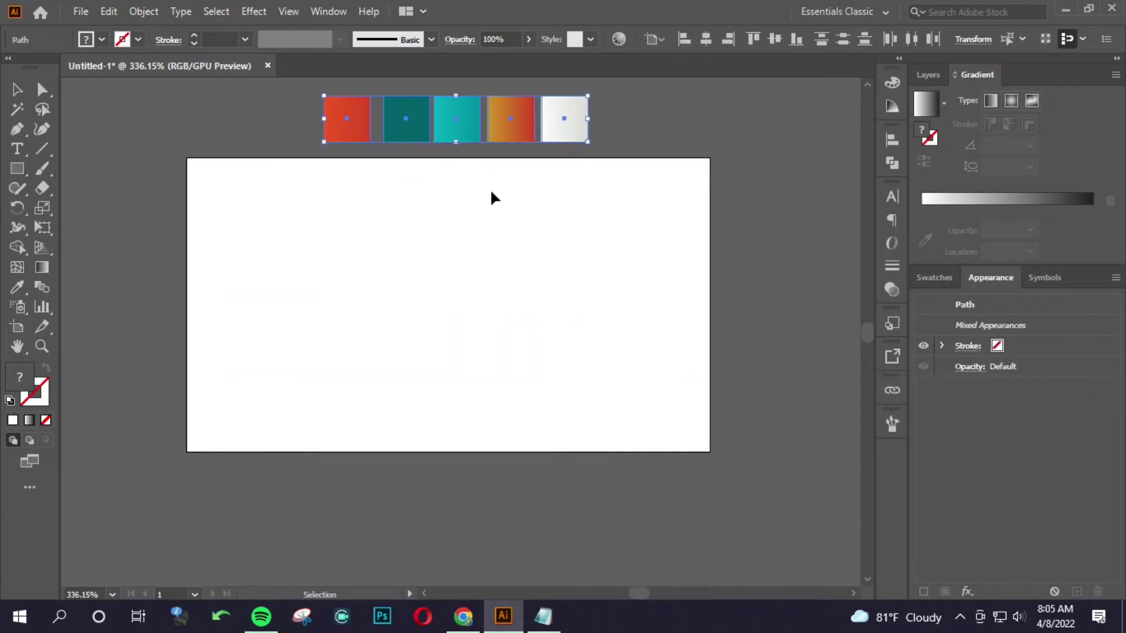
scroll(490, 189, "up", 2)
left_click(407, 301)
Step: Draw a 400 × 225 px rectangle and centre it on the artboard
key("m")
left_click(223, 252)
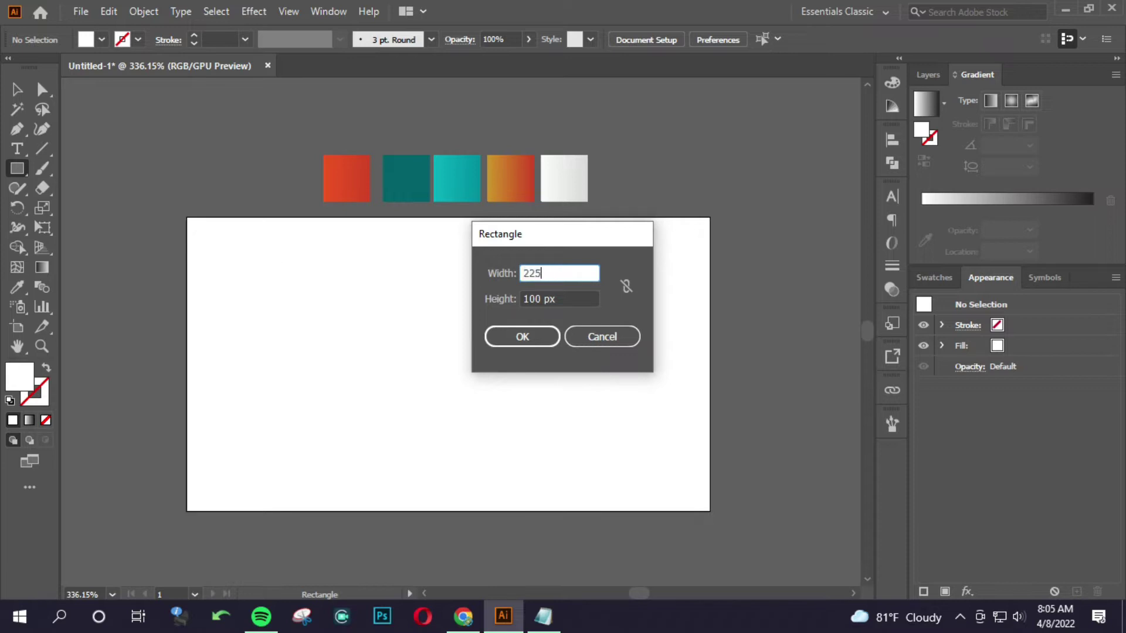
left_click(530, 297)
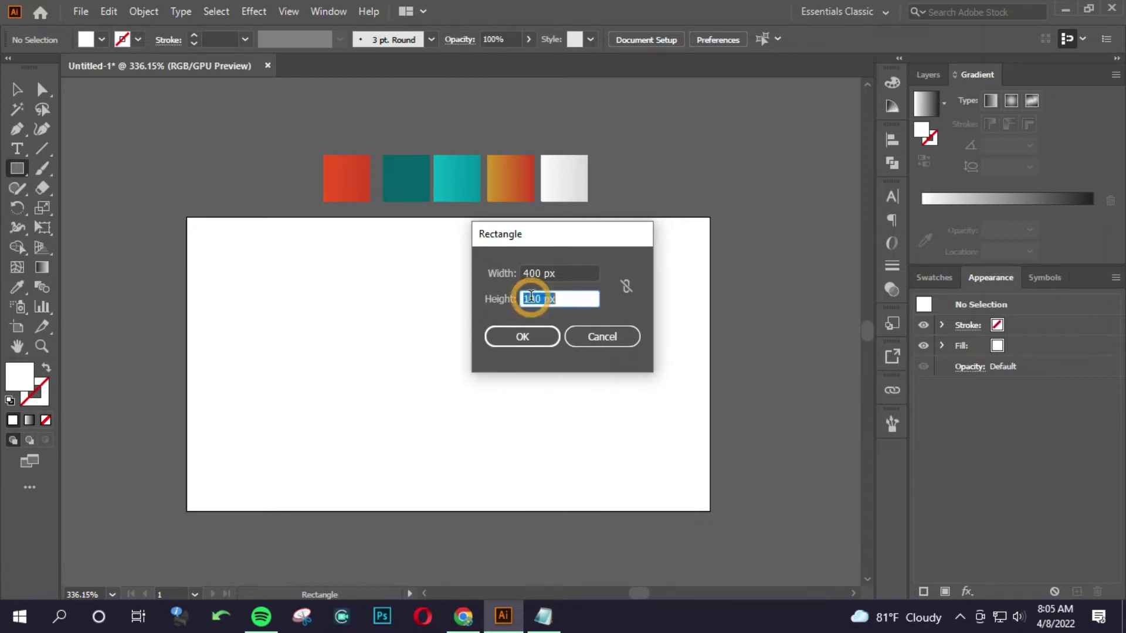
type("225")
key("Return")
key("v")
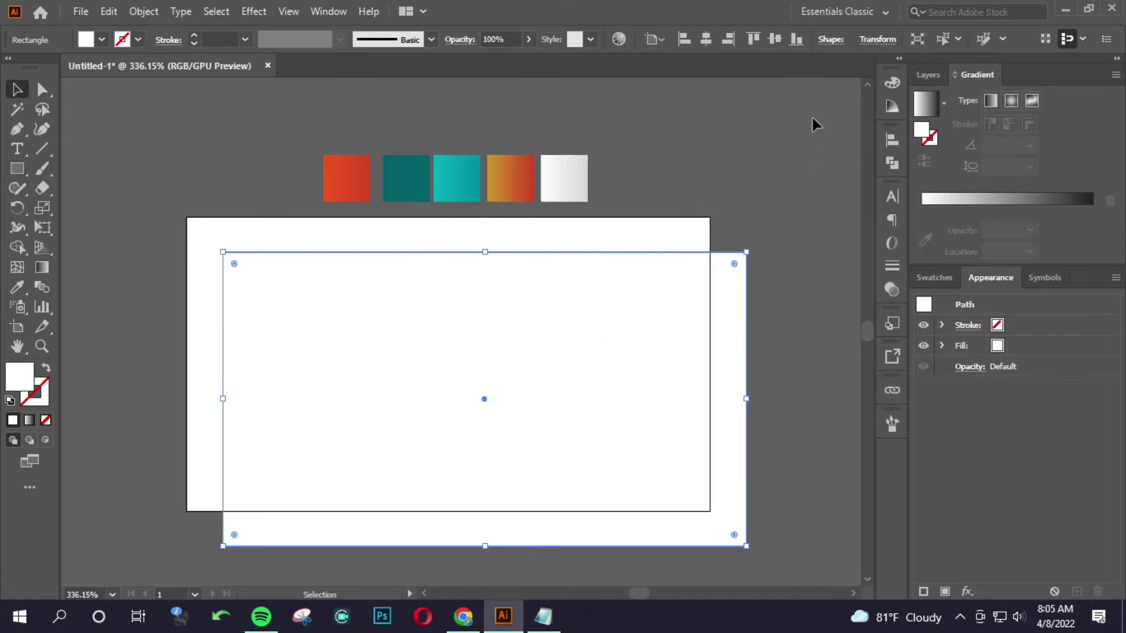
left_click(737, 44)
scroll(477, 259, "up", 1)
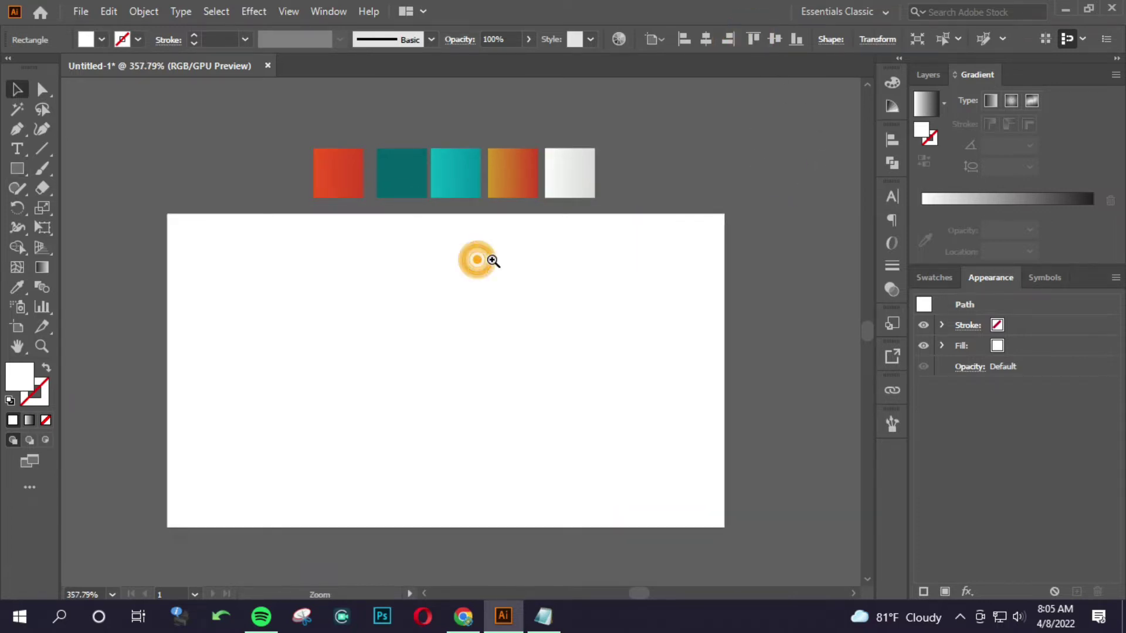
Step: Sample the red gradient onto the rectangle and darken its right stop to ba3c23
key("i")
left_click(338, 173)
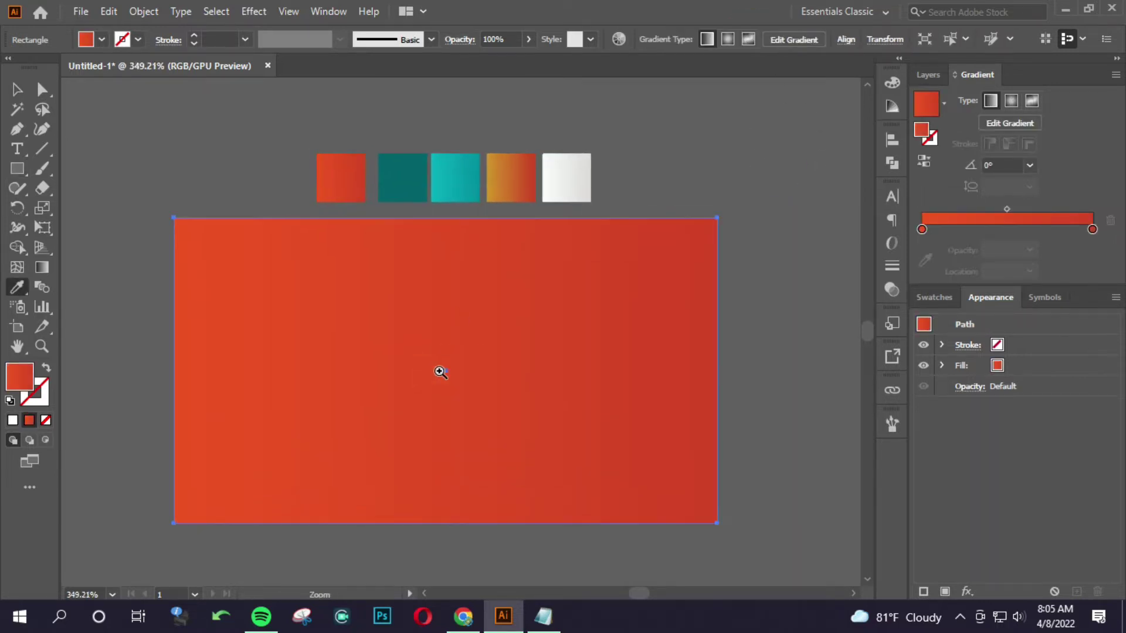
double_click(1092, 229)
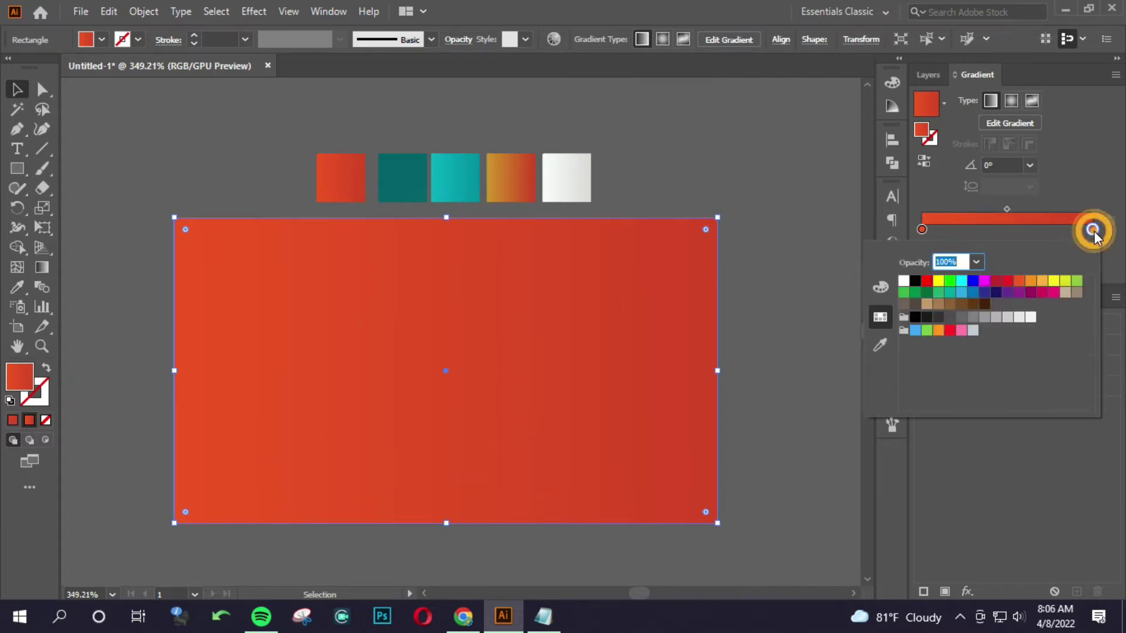
left_click(880, 288)
left_click(1090, 246)
left_click(1043, 285)
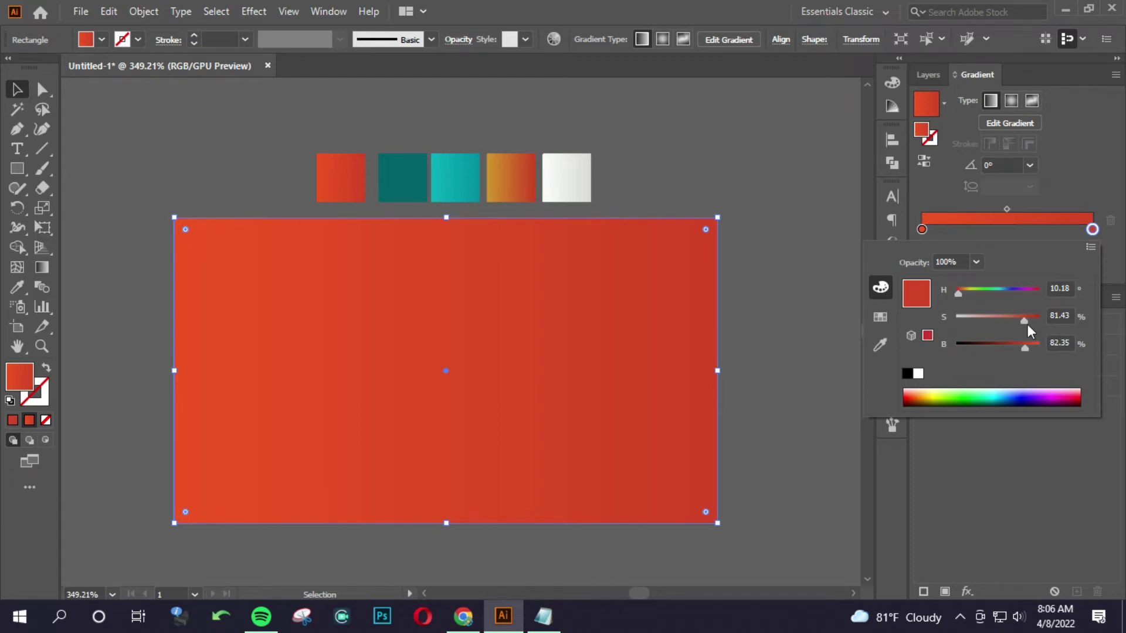
left_click_drag(1026, 346, 1018, 346)
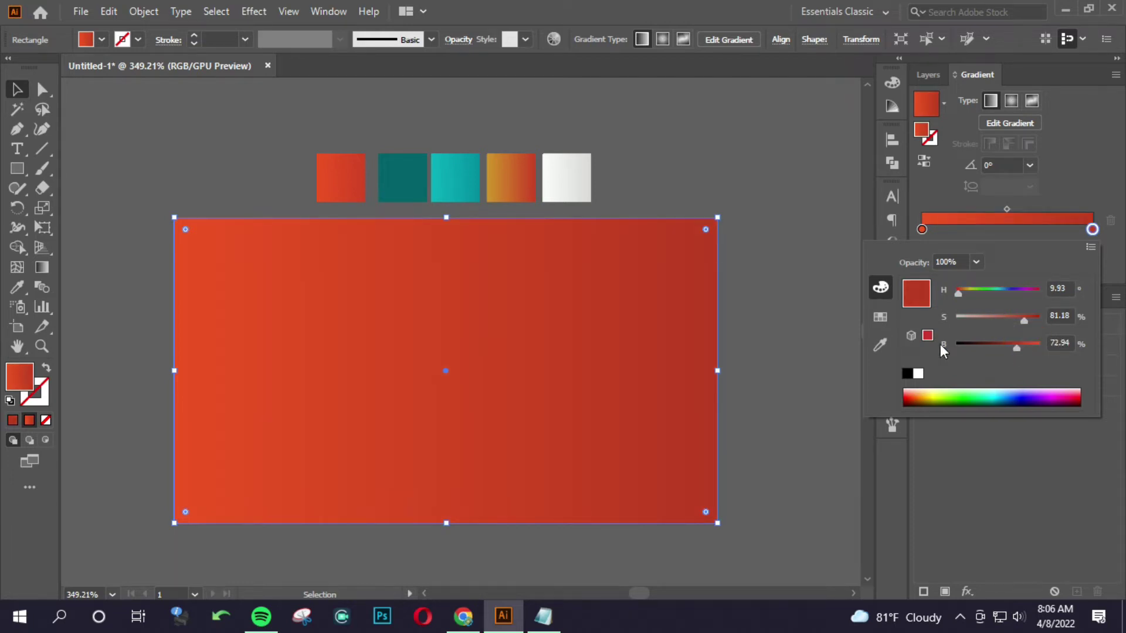
left_click(880, 316)
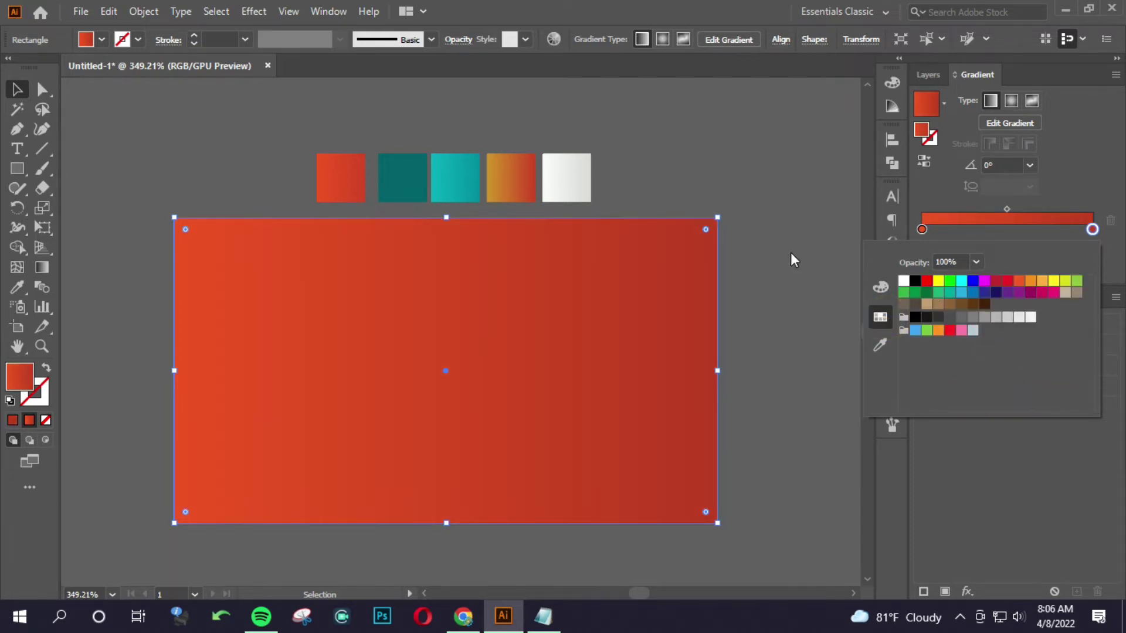
Step: Set the left gradient stop to hex ef5423
left_click(922, 229)
double_click(922, 229)
left_click(882, 284)
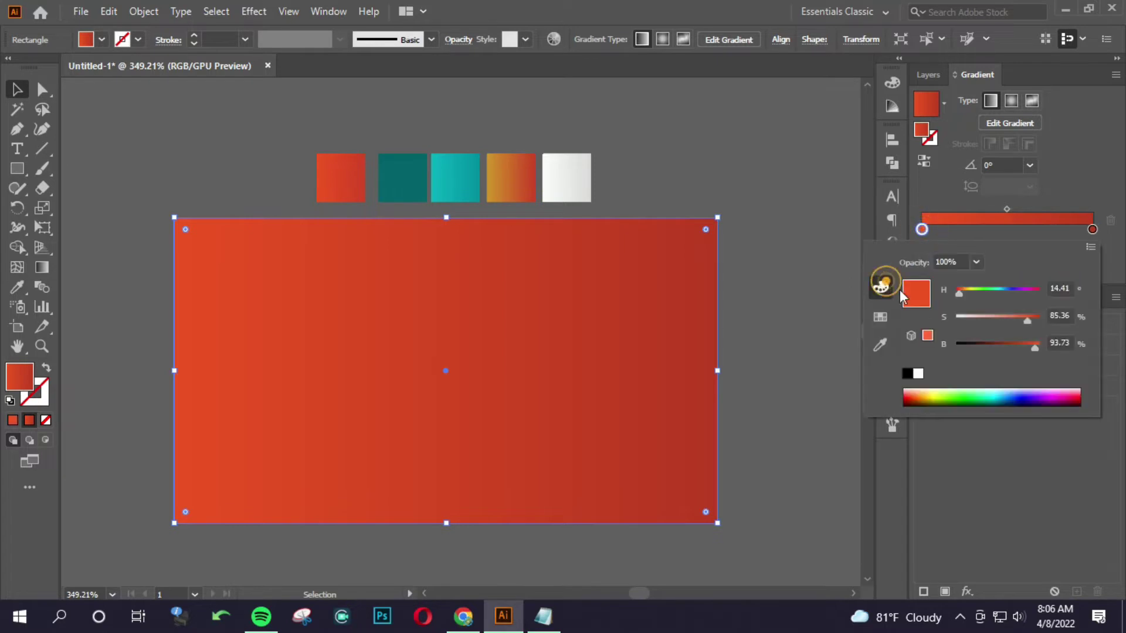
left_click(1090, 246)
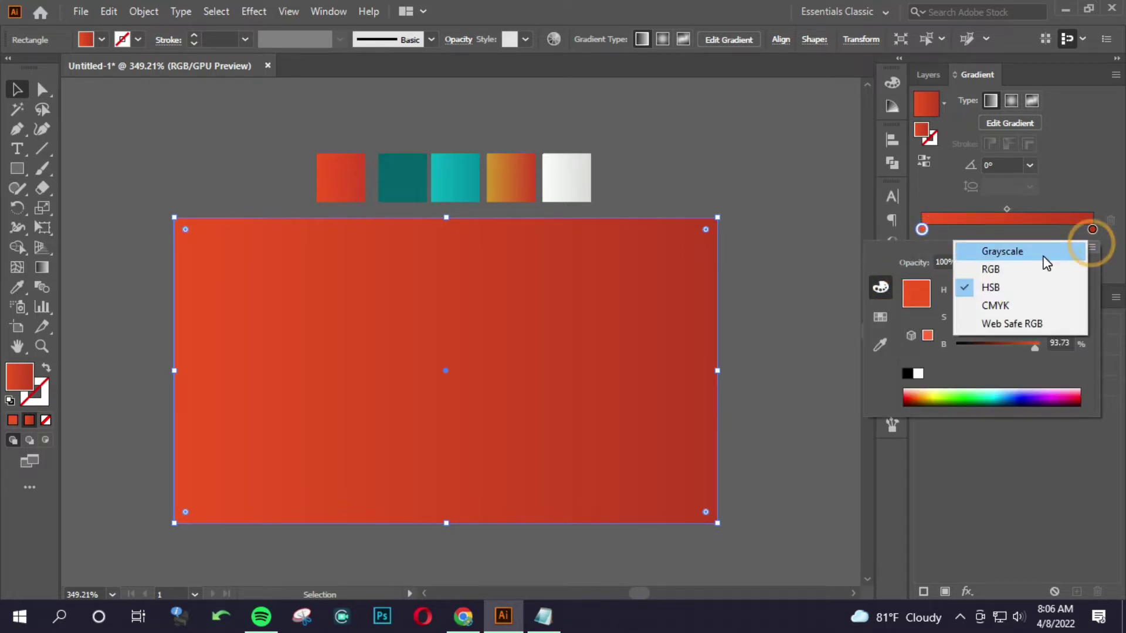
left_click(1036, 264)
left_click(1056, 373)
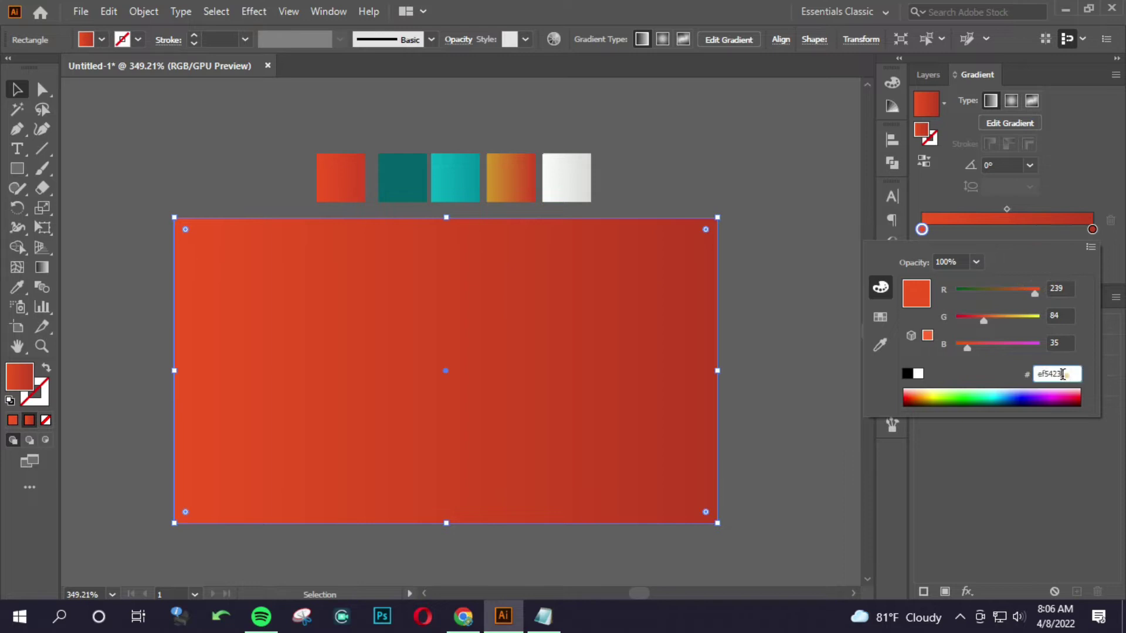
double_click(1092, 229)
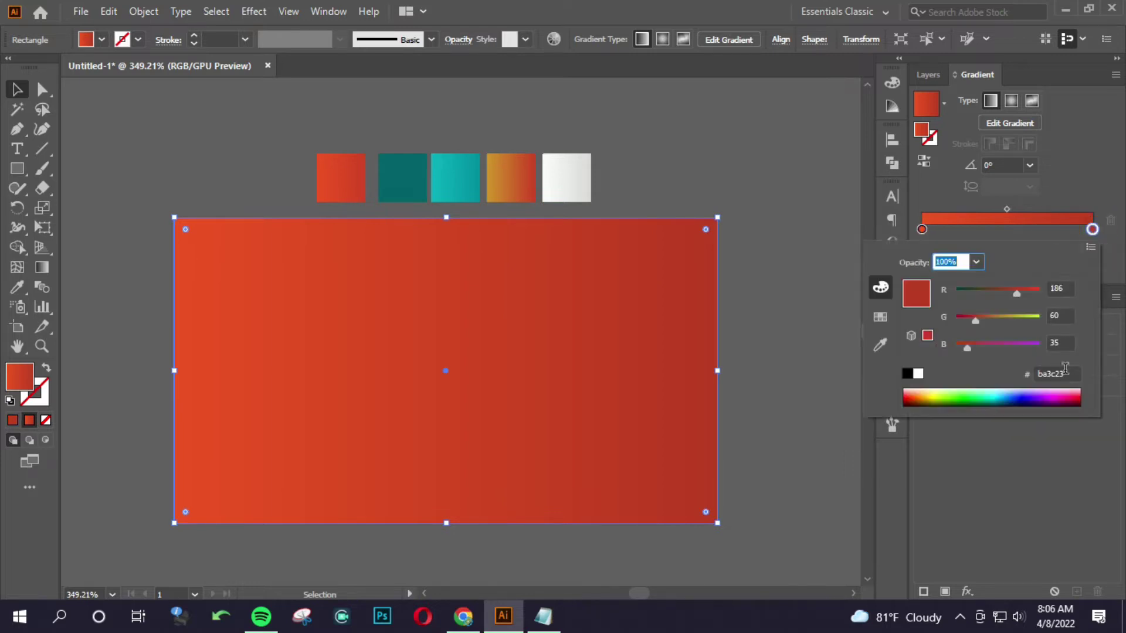
left_click(802, 327)
Step: Run the gradient vertically from the top to the bottom of the background rectangle
scroll(516, 337, "down", 1)
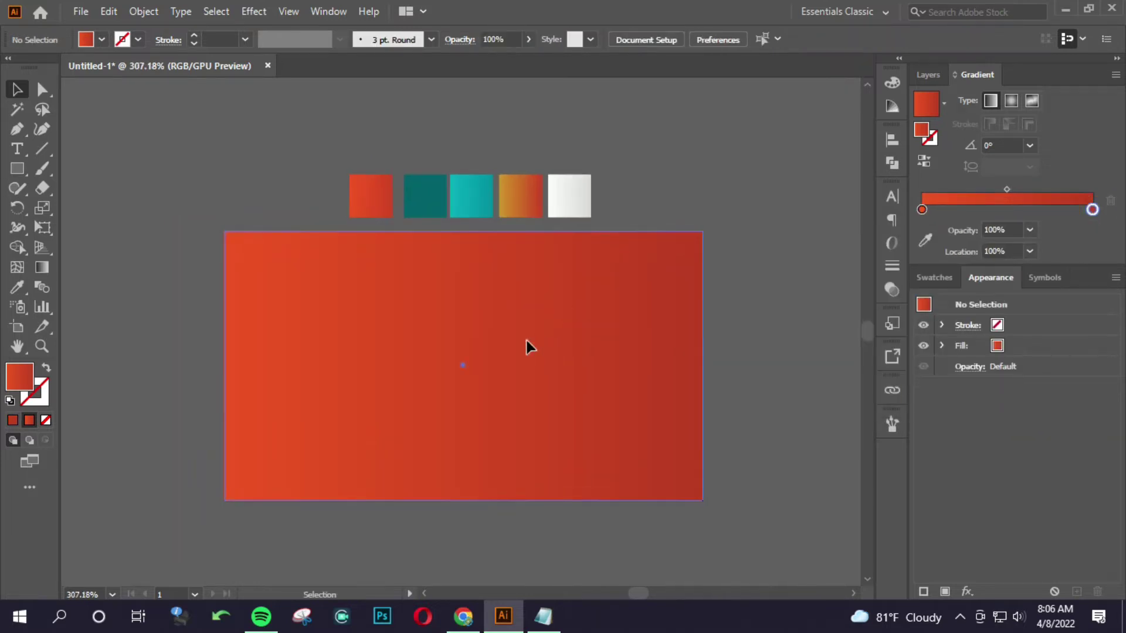
left_click(525, 335)
key("g")
left_click_drag(470, 137, 460, 441)
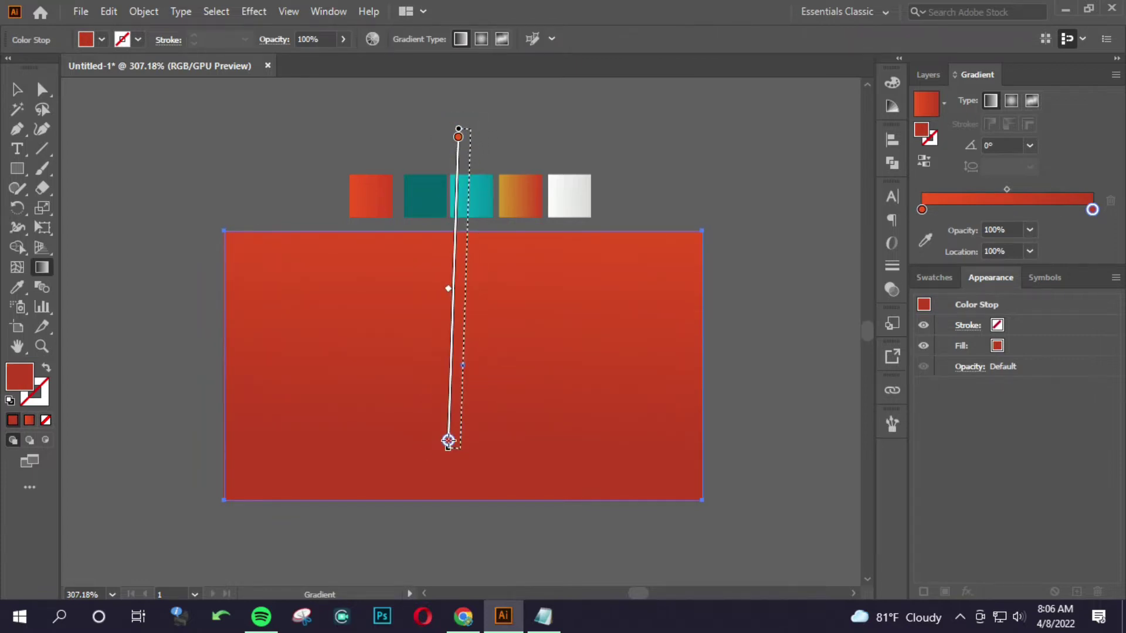
key("v")
left_click(560, 312)
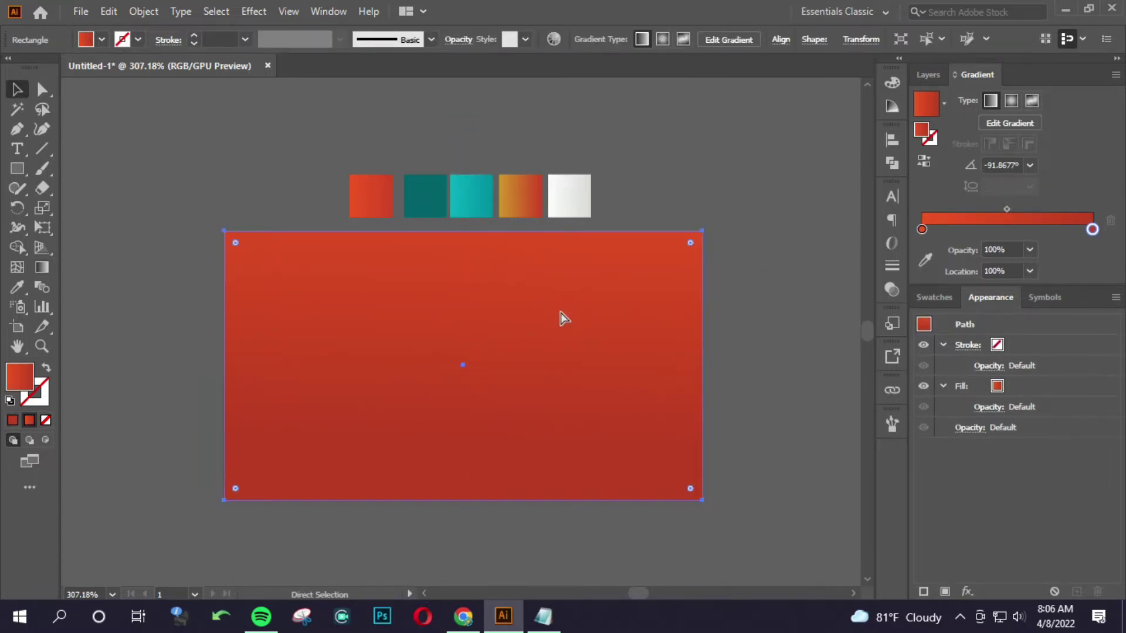
right_click(447, 320)
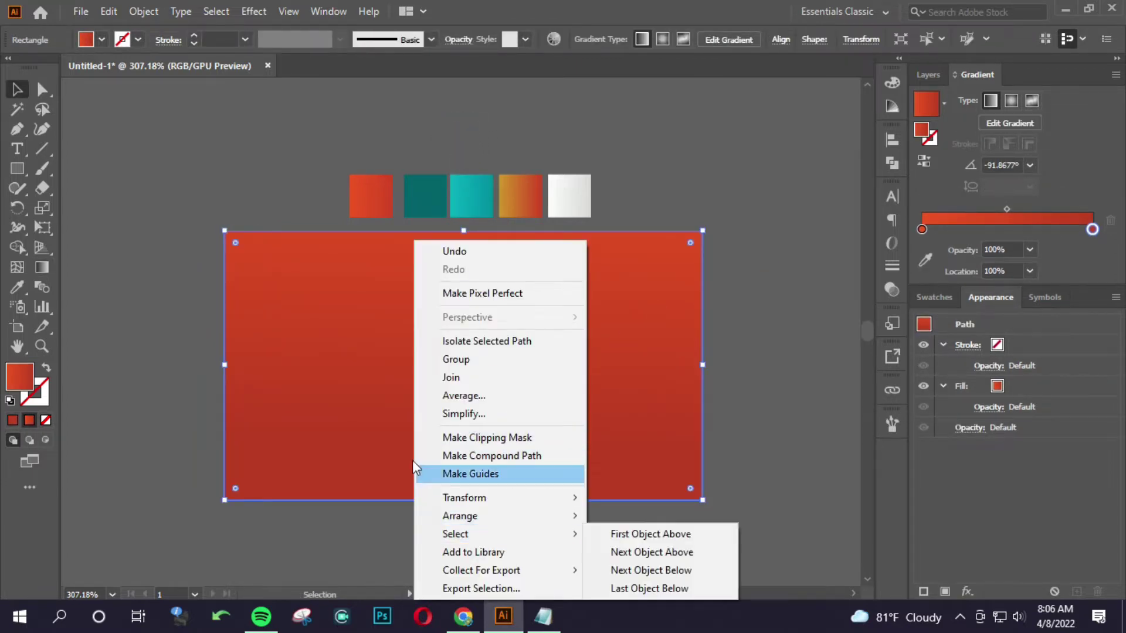
left_click(314, 332)
Step: Copy 'eid mubarak' from the Notepad notes, paste it onto the artboard and enlarge it
left_click(109, 11)
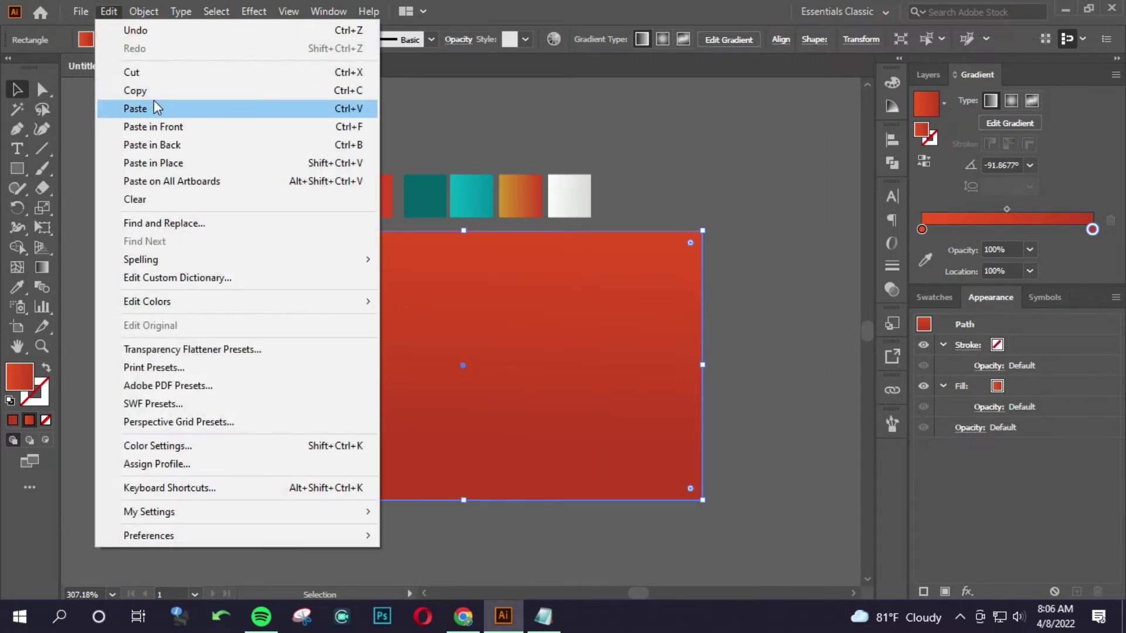
left_click(502, 170)
left_click(550, 289)
key("ctrl+shift+a")
left_click(543, 616)
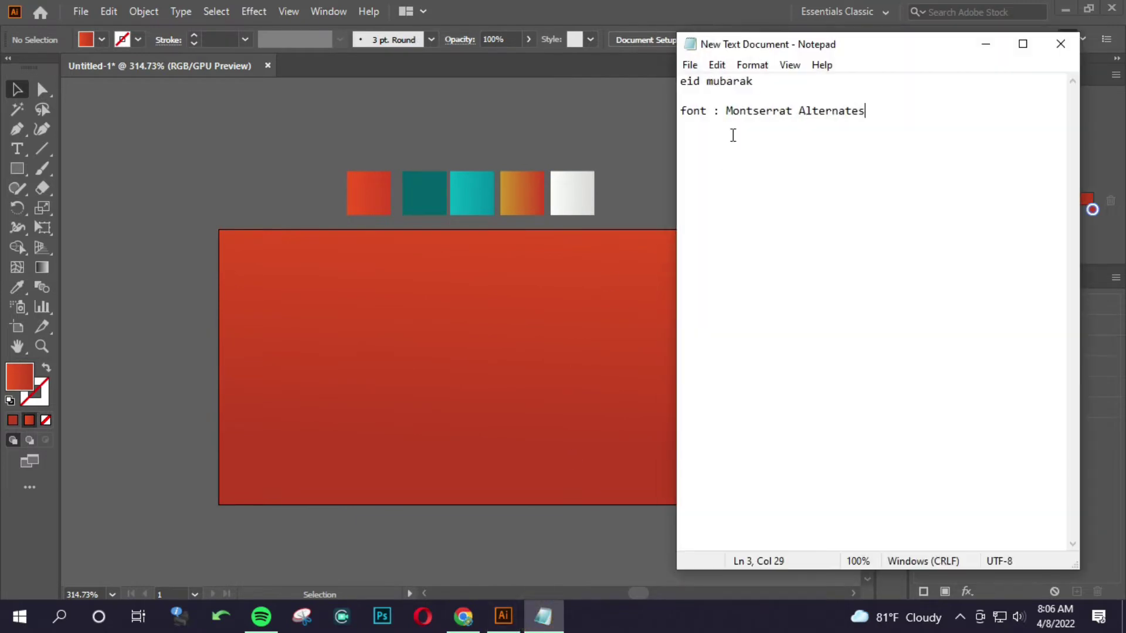
left_click_drag(761, 83, 681, 83)
key("ctrl+c")
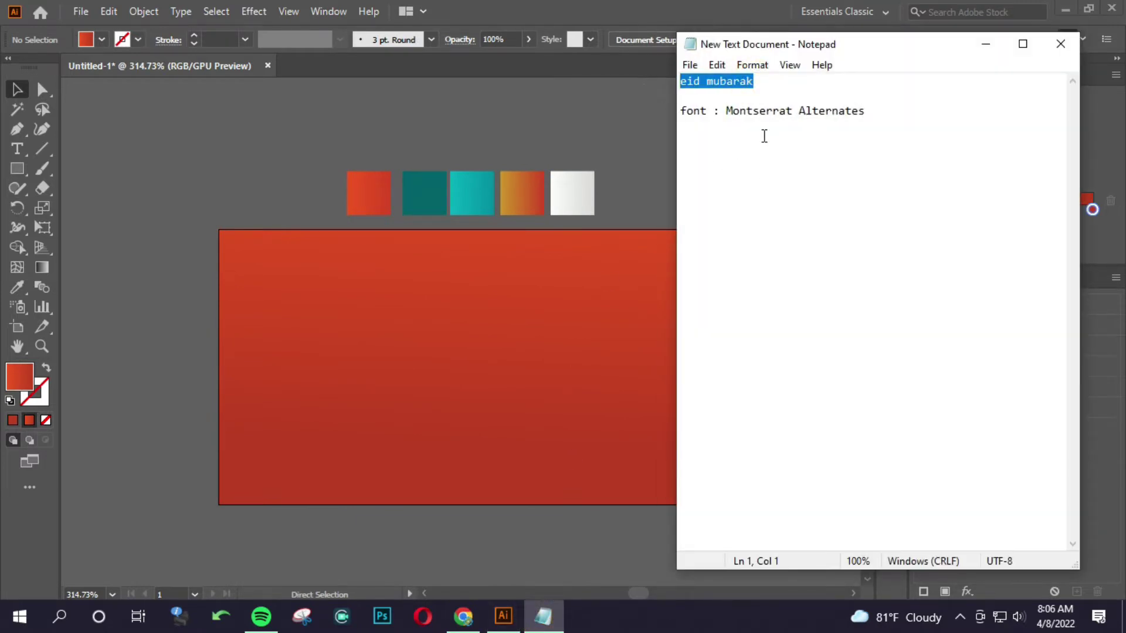
left_click(432, 244)
key("ctrl+v")
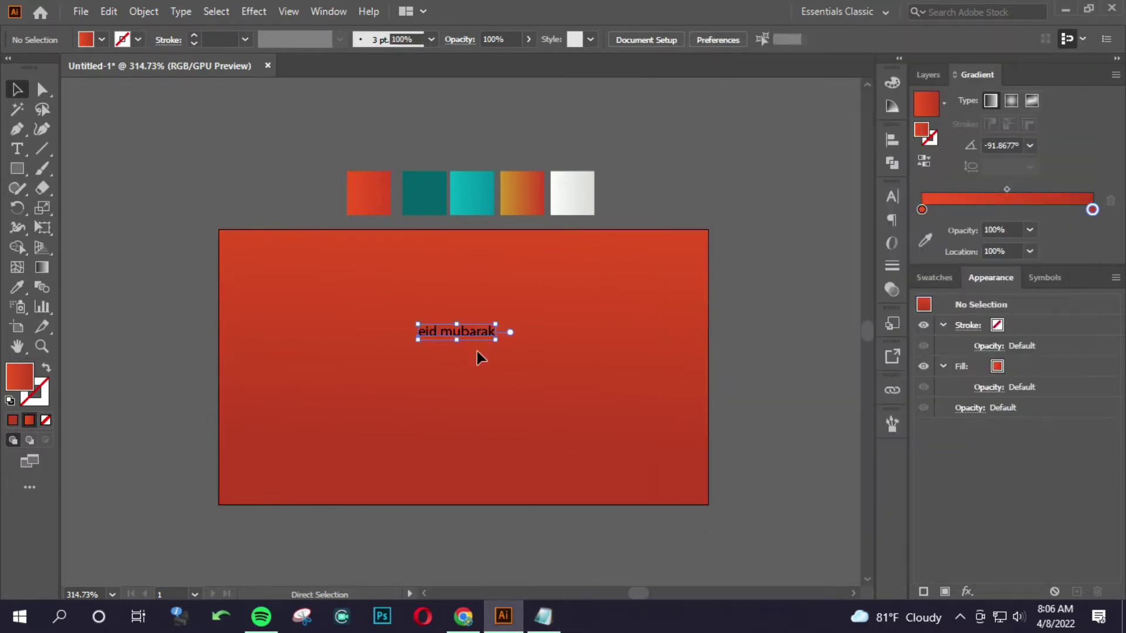
left_click_drag(496, 343, 611, 382)
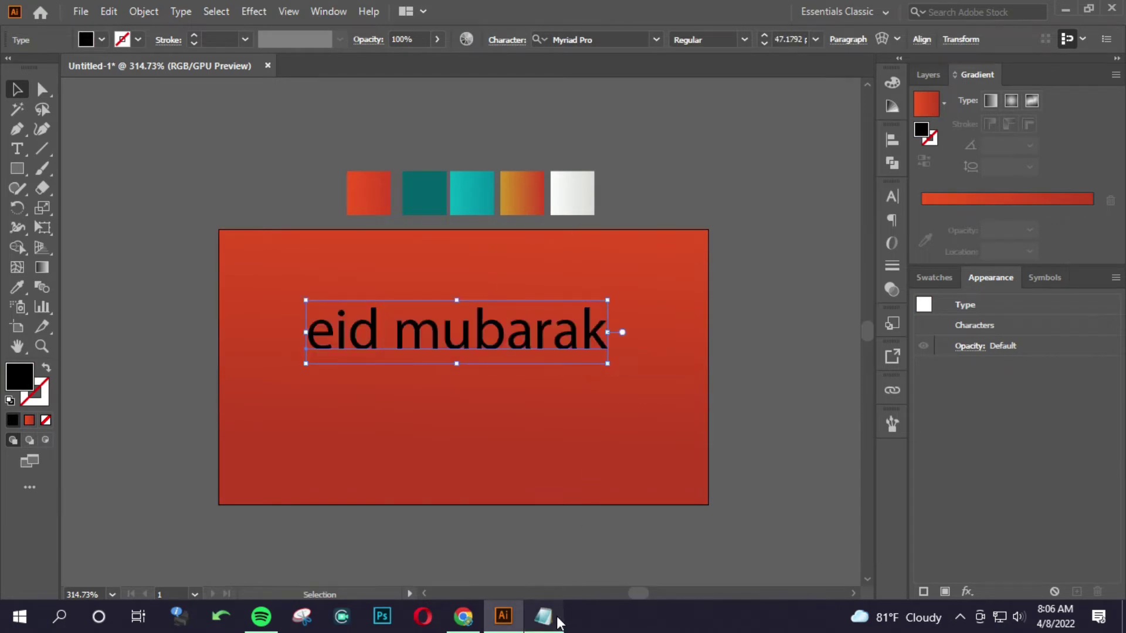
Step: Set the text in Montserrat Alternates Black and shift it slightly left
left_click(543, 616)
left_click_drag(878, 110, 726, 110)
key("ctrl+c")
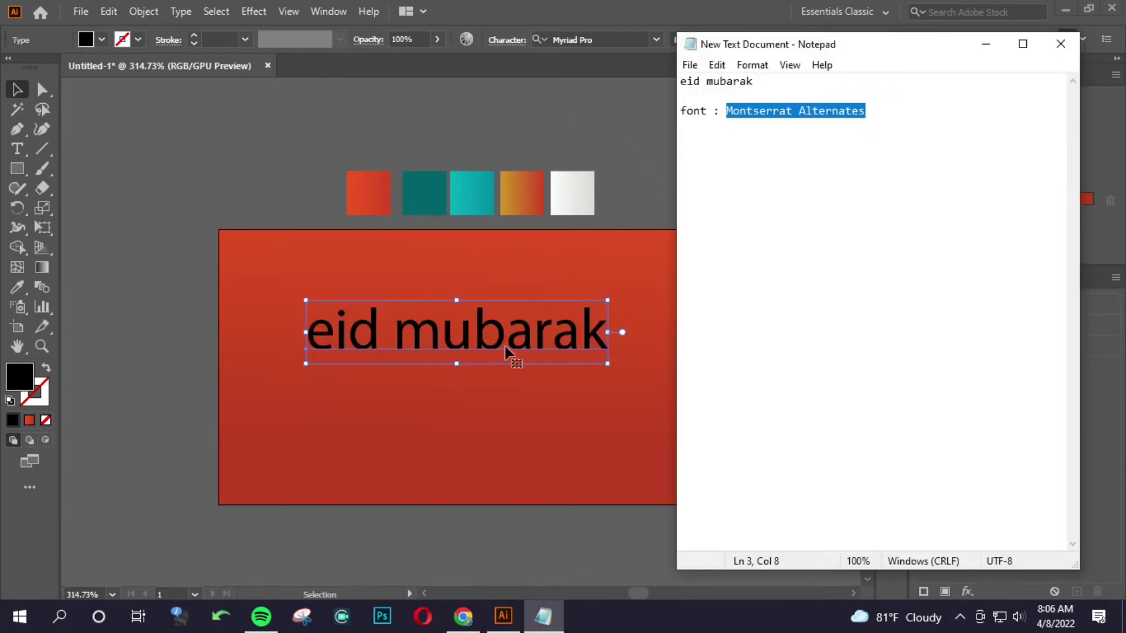
left_click(561, 253)
left_click(595, 42)
key("ctrl+v")
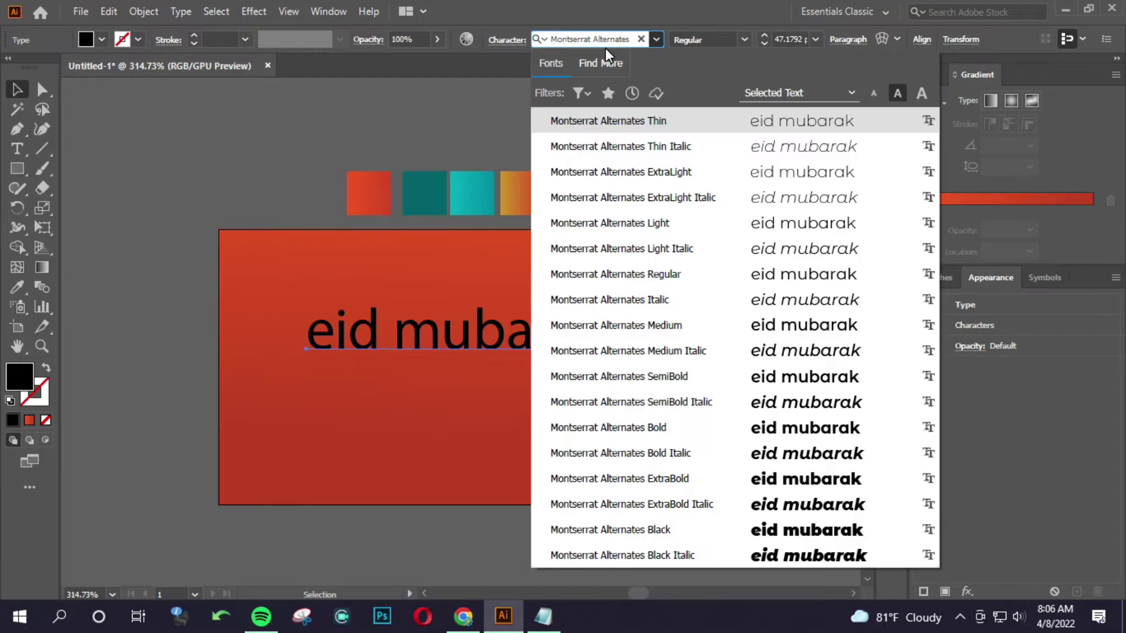
left_click(709, 528)
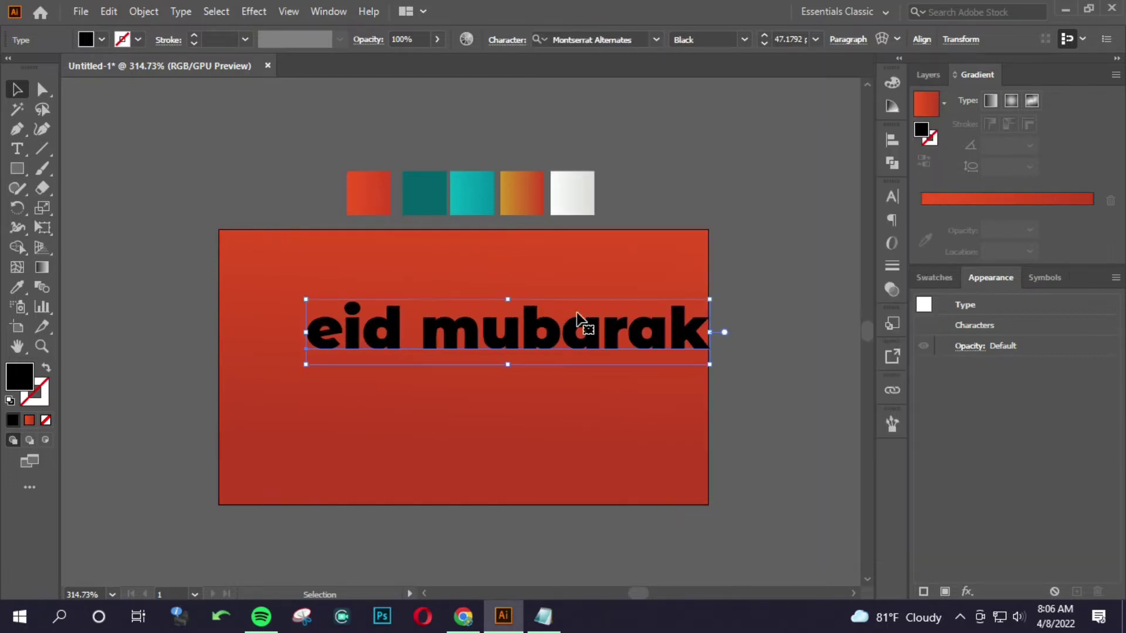
left_click_drag(579, 322, 518, 334)
left_click(302, 383, "alt")
left_click(473, 381)
Step: Edit the greeting to start with a capital E and capitalise the M of mubarak
left_click(520, 365)
left_click_drag(269, 371, 299, 375)
double_click(299, 375)
key("BackSpace")
type("E")
key("BackSpace")
type("e")
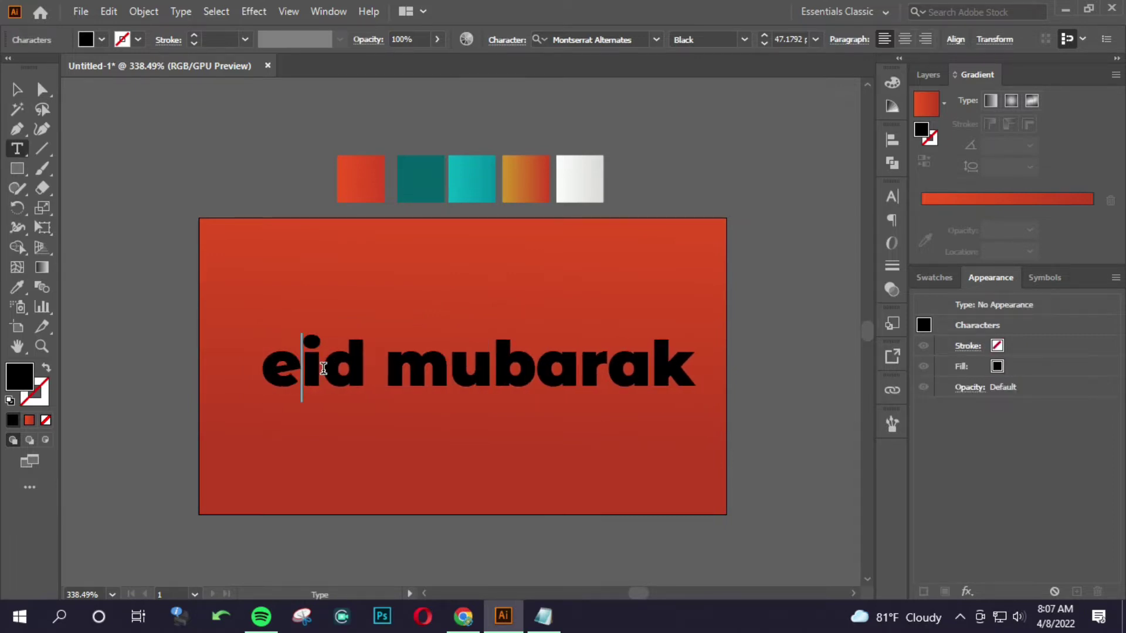
key("BackSpace")
type("E")
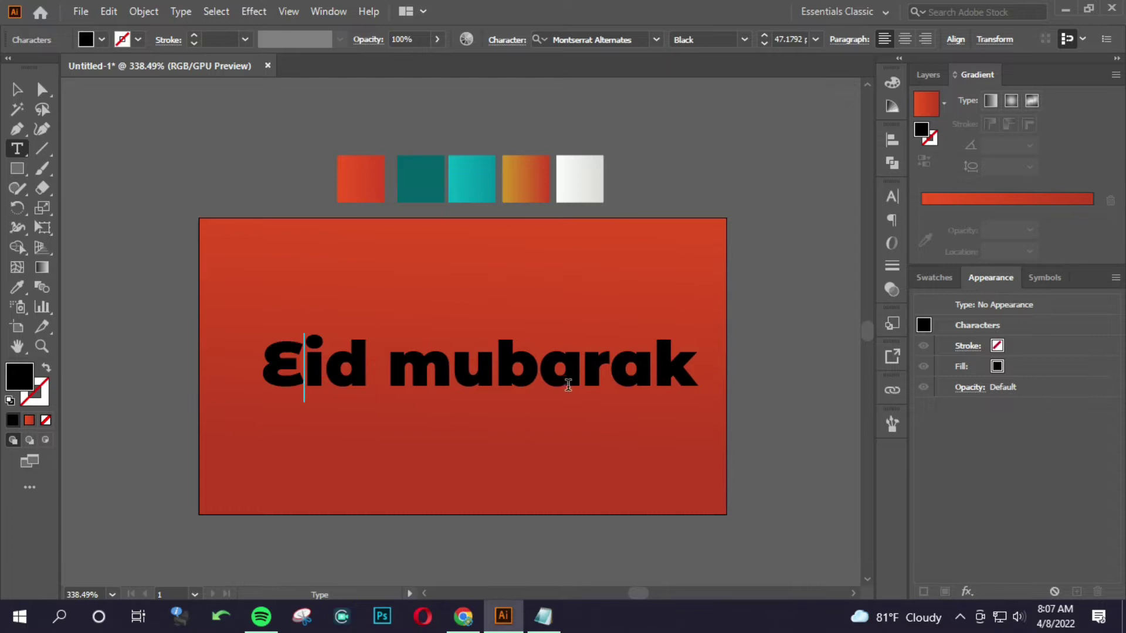
left_click(443, 356)
key("BackSpace")
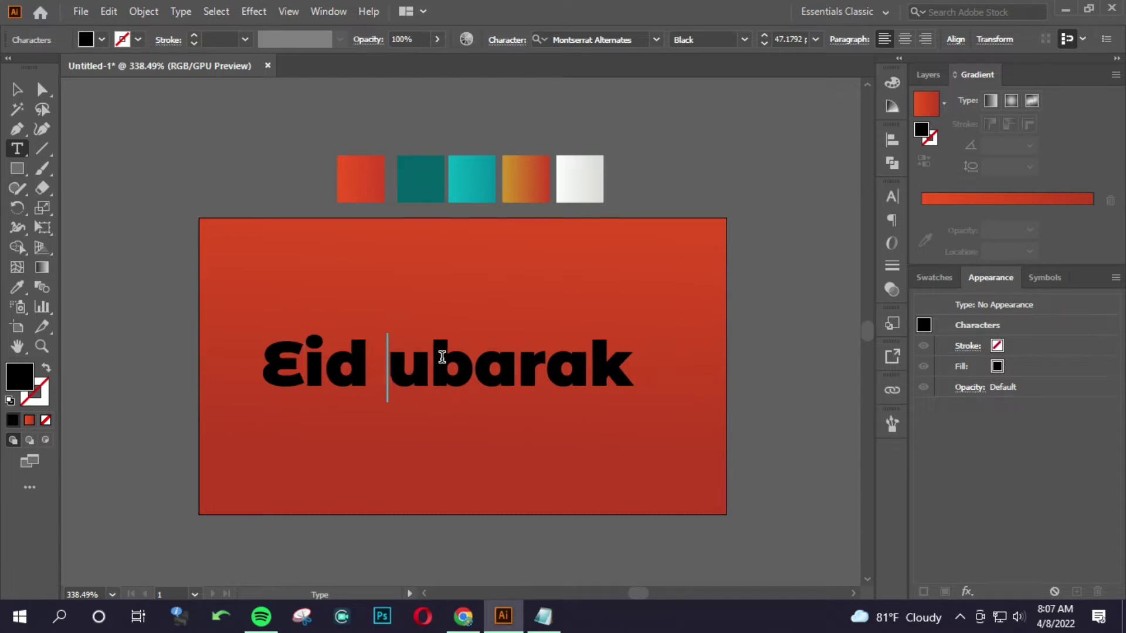
type("M")
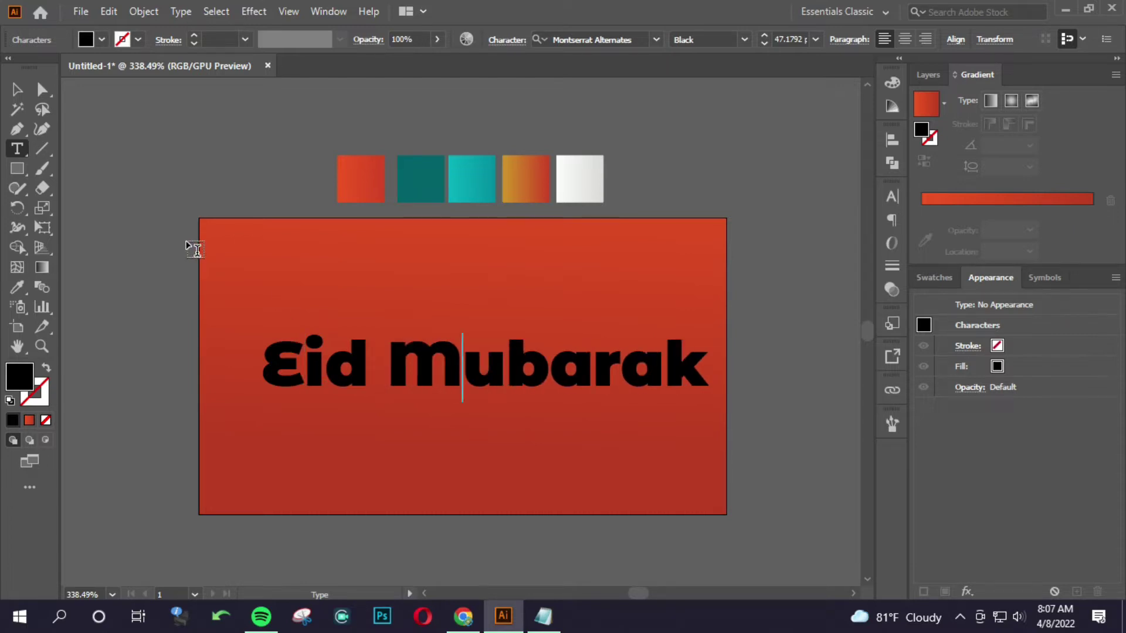
left_click(18, 90)
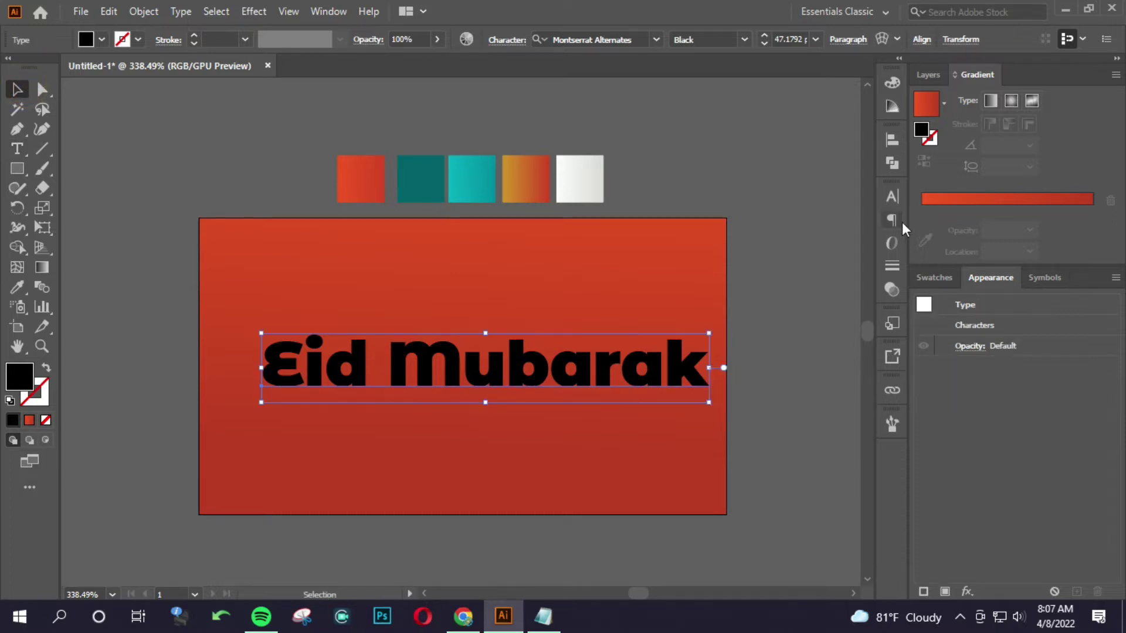
Step: Try All Caps on the text, then undo the caps and capitalisation edits
left_click(892, 197)
left_click(698, 357)
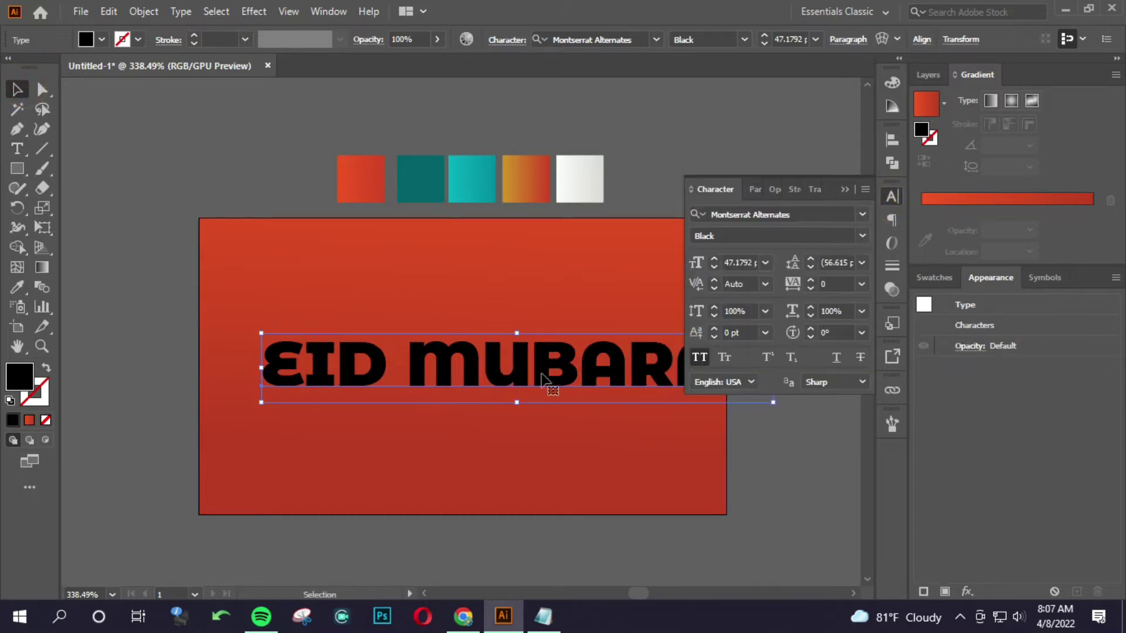
left_click_drag(550, 381, 467, 382)
left_click(369, 342, "ctrl+alt")
scroll(369, 341, "up", 3)
key("ctrl+z")
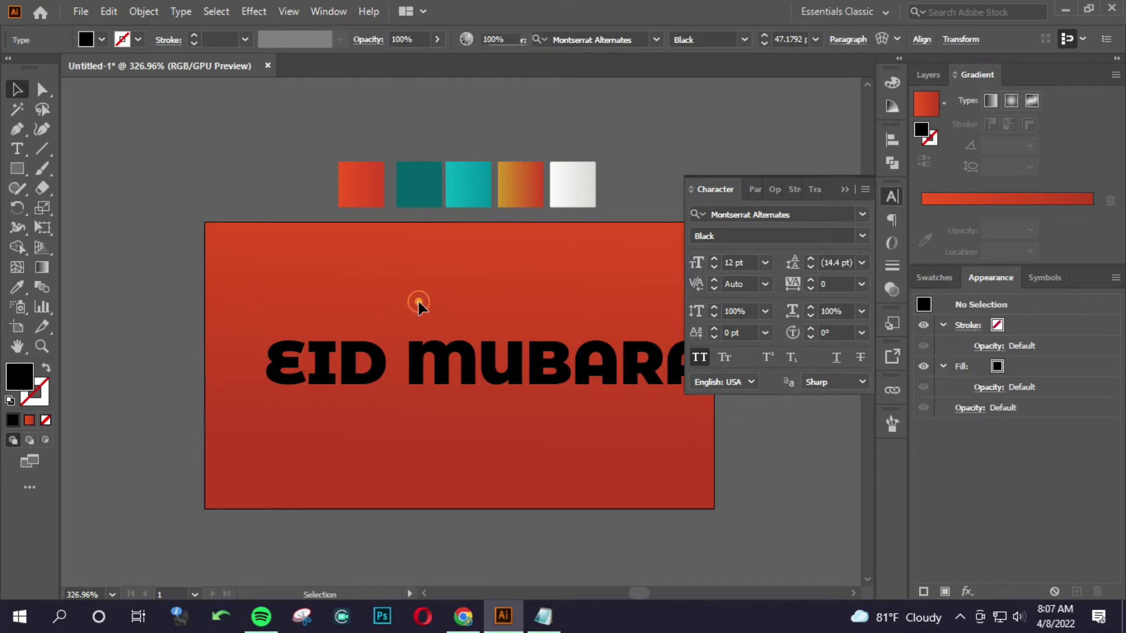
key("ctrl+z")
left_click(434, 305)
key("ctrl+z")
key("ctrl+z")
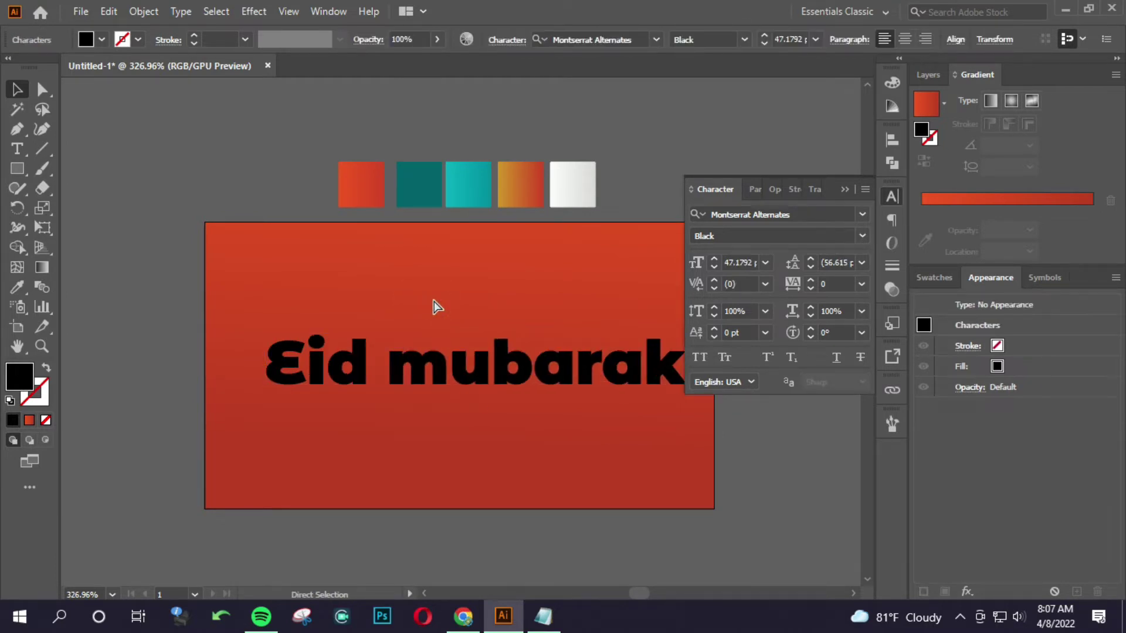
key("ctrl+z")
key("ctrl+z")
key("Escape")
Step: Undo and redo the leading letter, then delete the greeting's first e
scroll(448, 373, "down", 2)
scroll(415, 377, "up", 2)
left_click(522, 371)
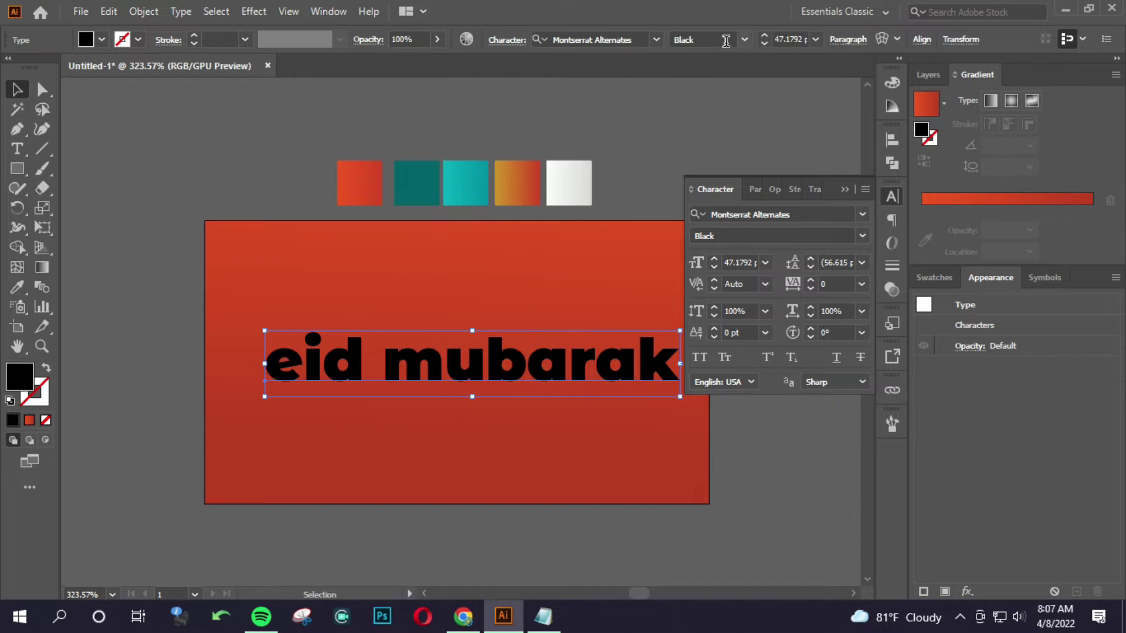
key("ctrl+z")
key("ctrl+z")
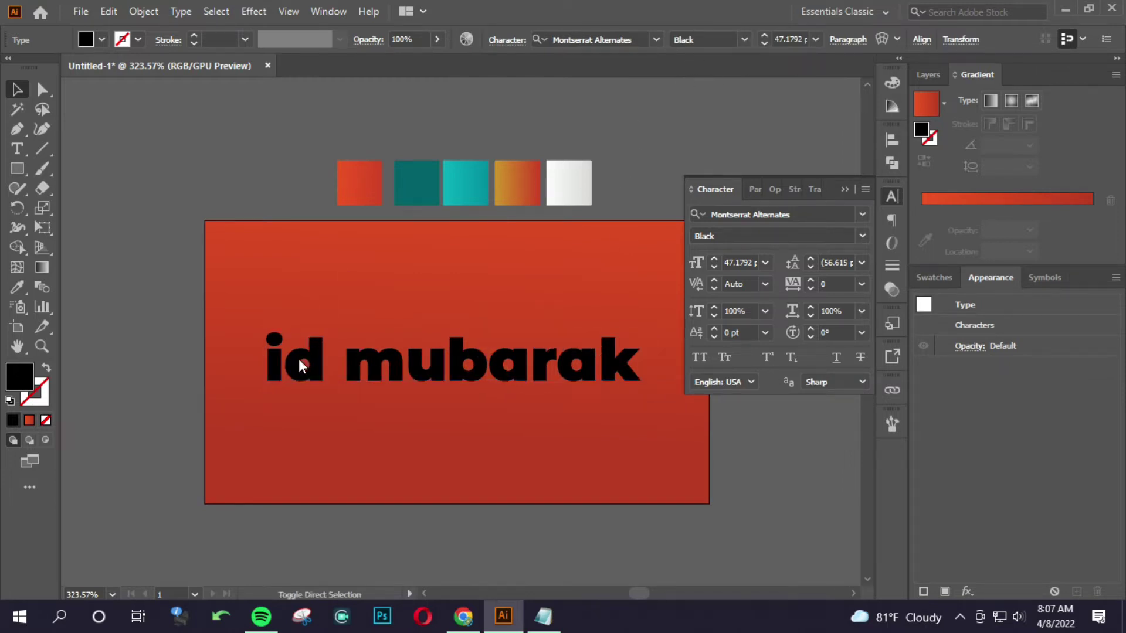
key("ctrl+shift+s")
left_click(495, 450)
key("ctrl+shift+z")
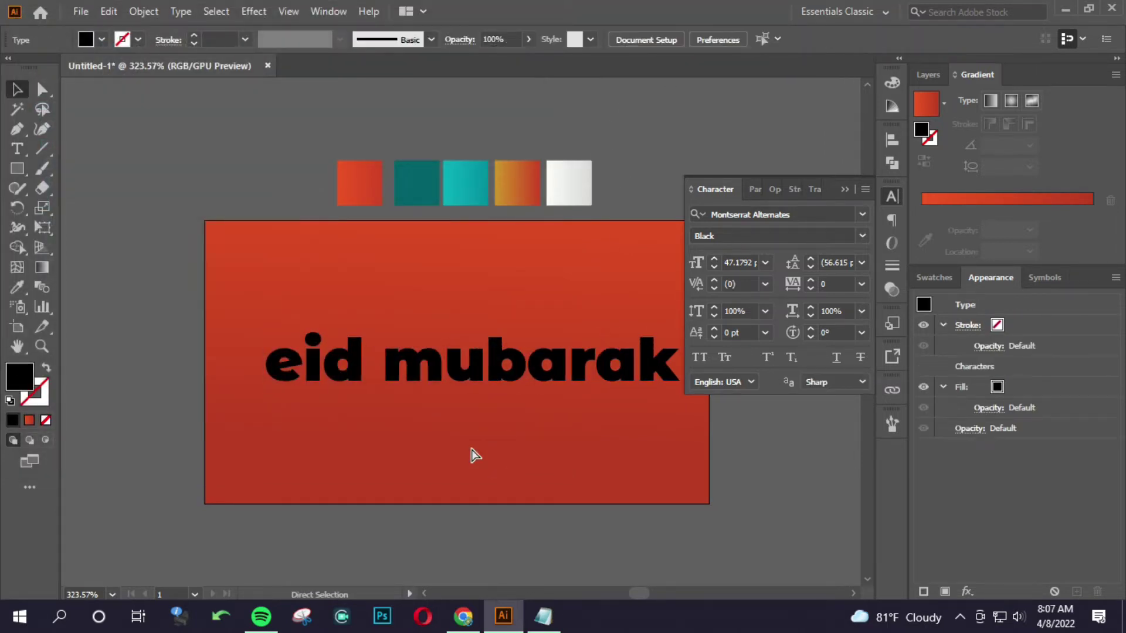
double_click(306, 358)
key("BackSpace")
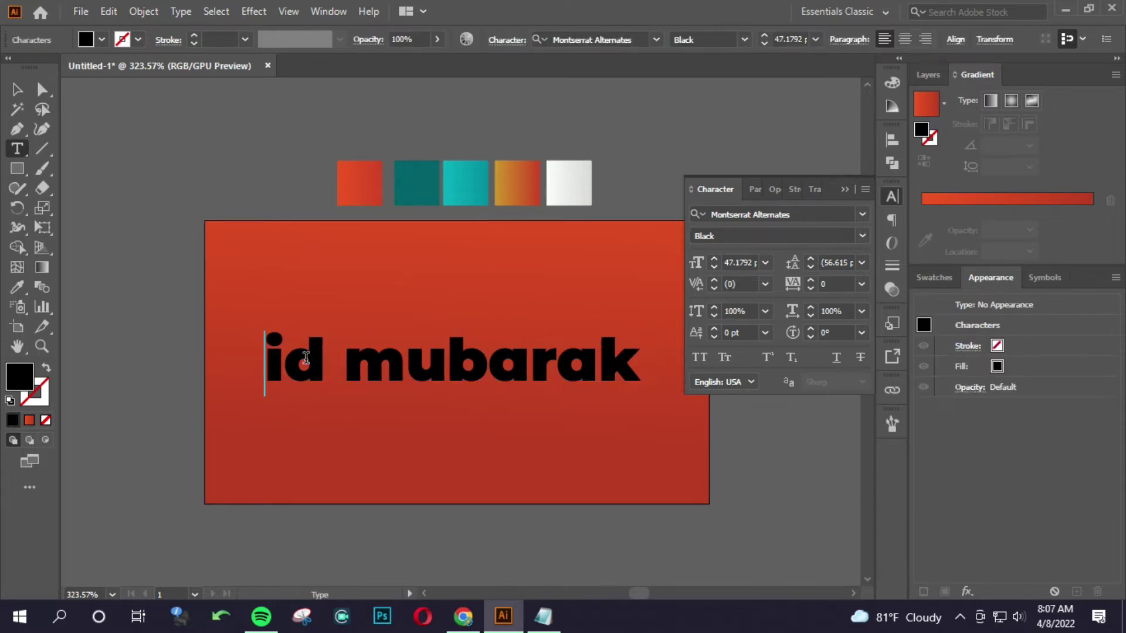
Step: Type a capital E at the start so the text reads 'Eid mubarak'
type("W")
key("BackSpace")
type("E")
left_click(17, 89)
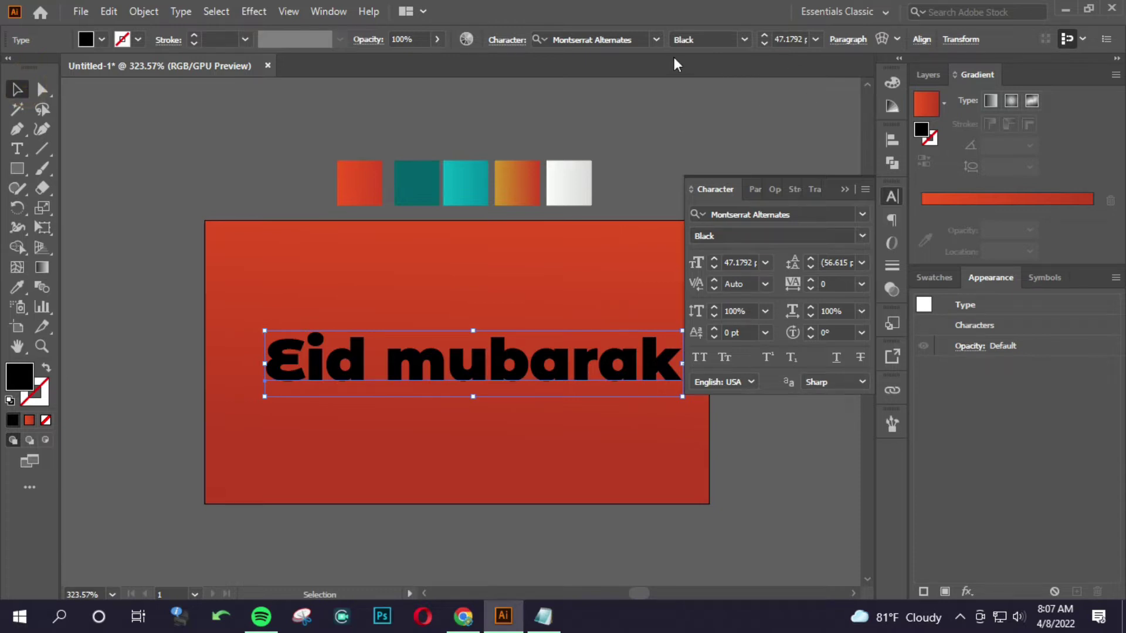
left_click(744, 40)
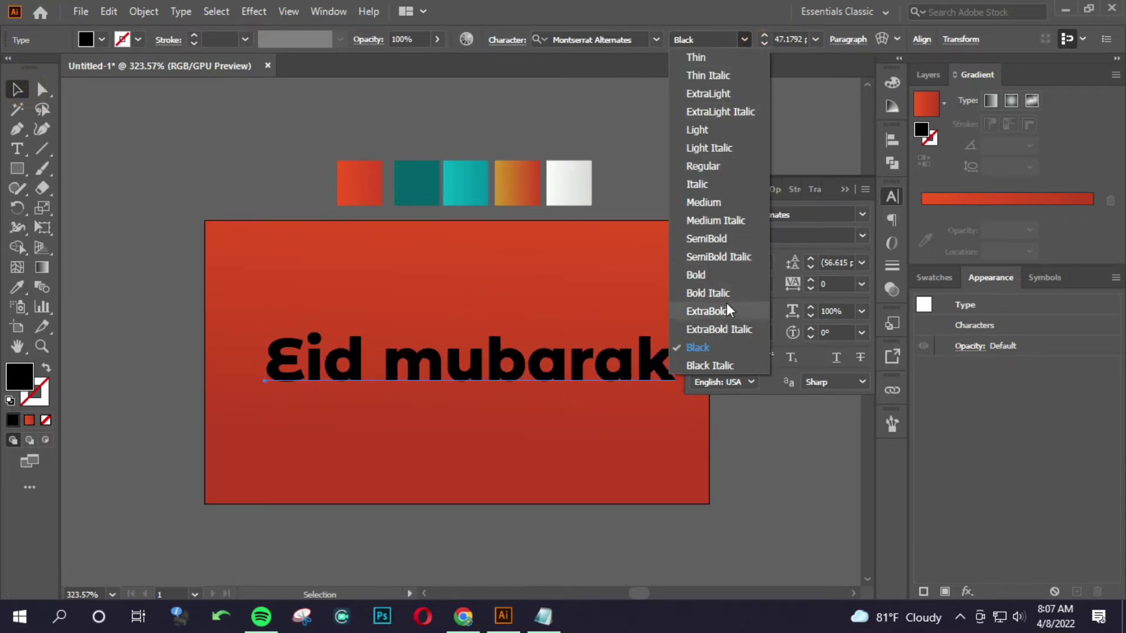
left_click(657, 109)
Step: Set the text in Acumin Variable Concept with the Wide Black style
left_click(659, 39)
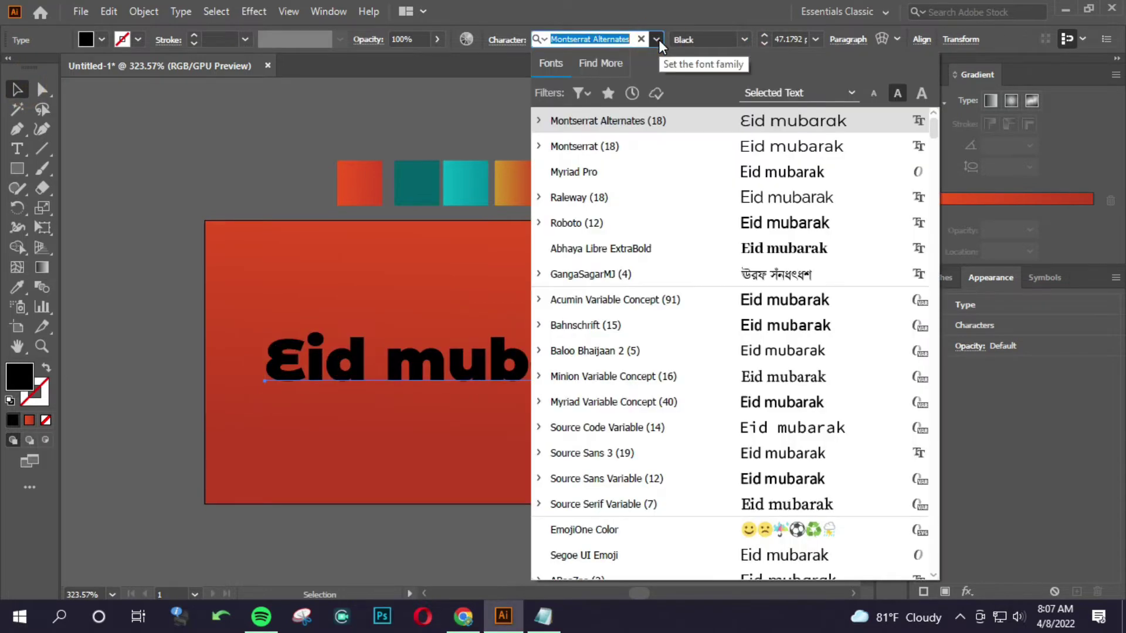
left_click(746, 302)
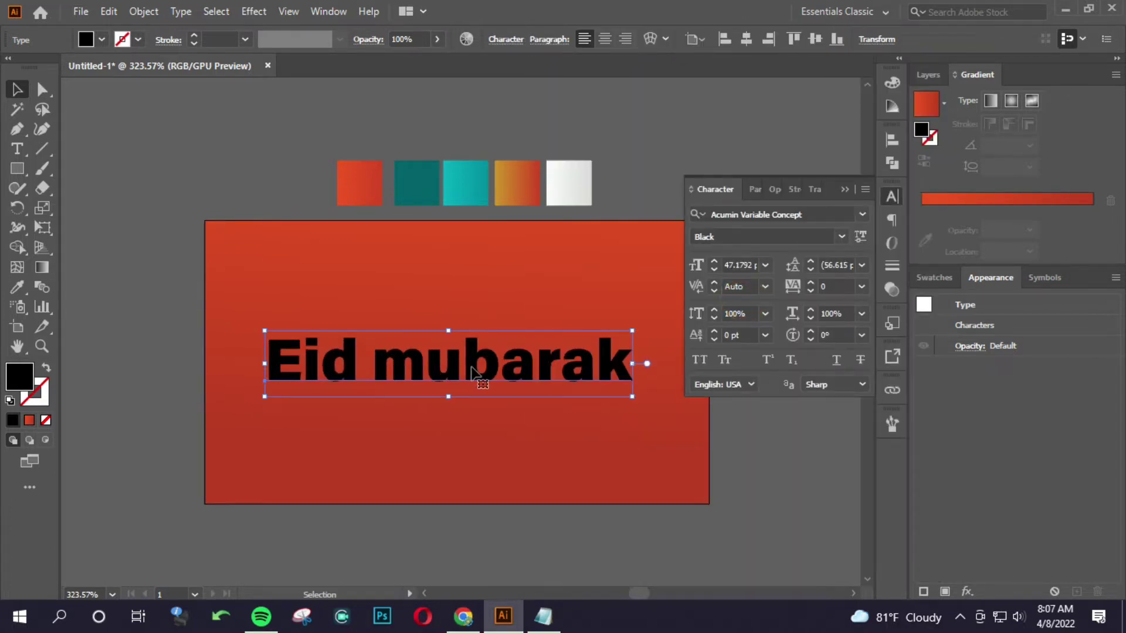
left_click(607, 319)
left_click(590, 377)
left_click(843, 237)
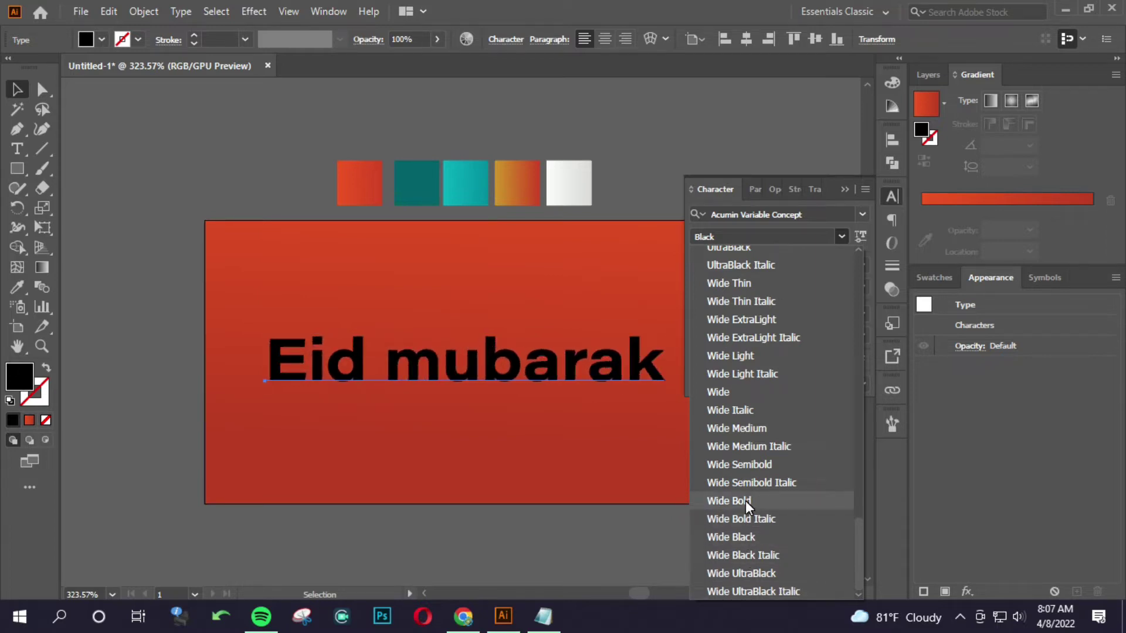
left_click(758, 538)
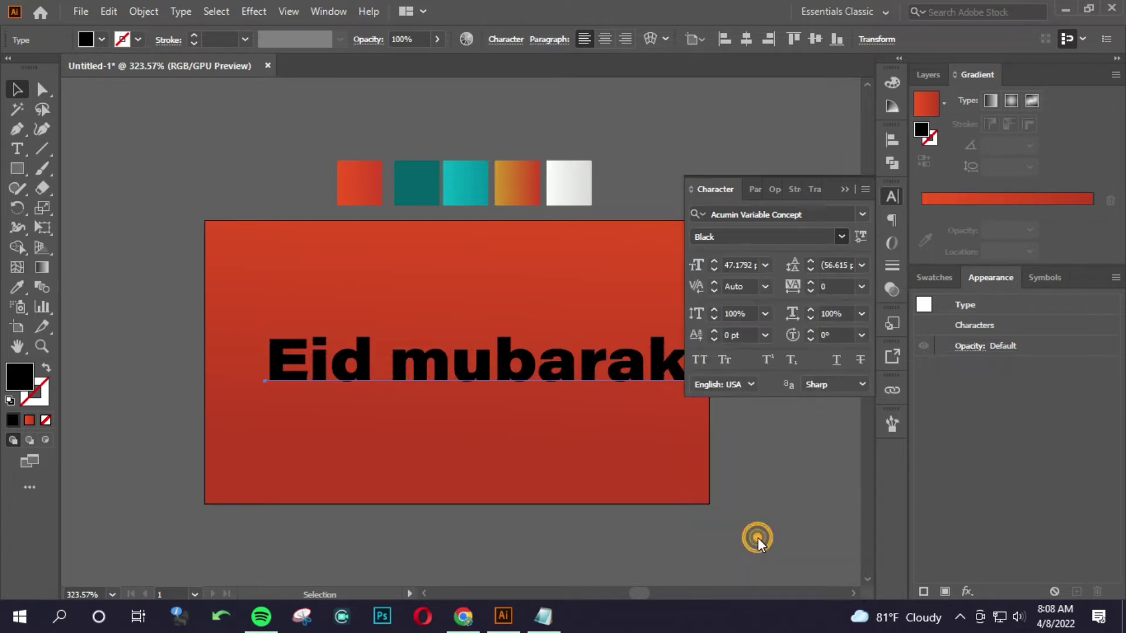
left_click(628, 515)
Step: Copy the text's font family name into the notes window
key("ctrl+c")
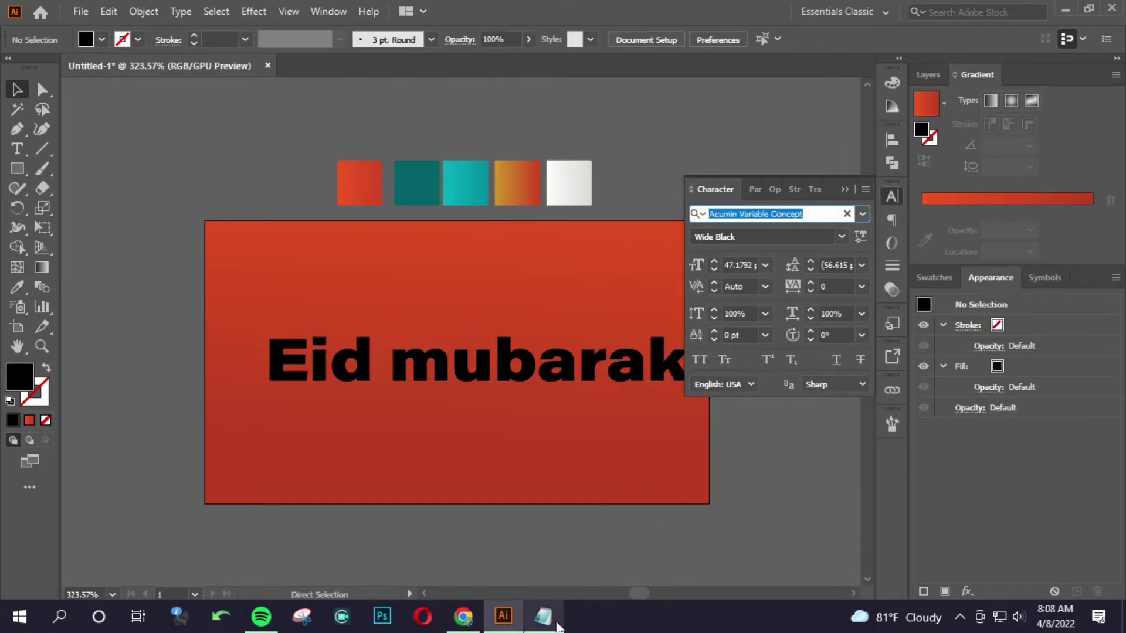
left_click(543, 617)
key("ctrl+v")
left_click_drag(905, 106, 779, 106)
left_click(756, 121)
left_click(547, 265)
Step: Try a -50 letter tracking on the Eid mubarak text
scroll(508, 347, "up", 2)
scroll(508, 346, "up", 1)
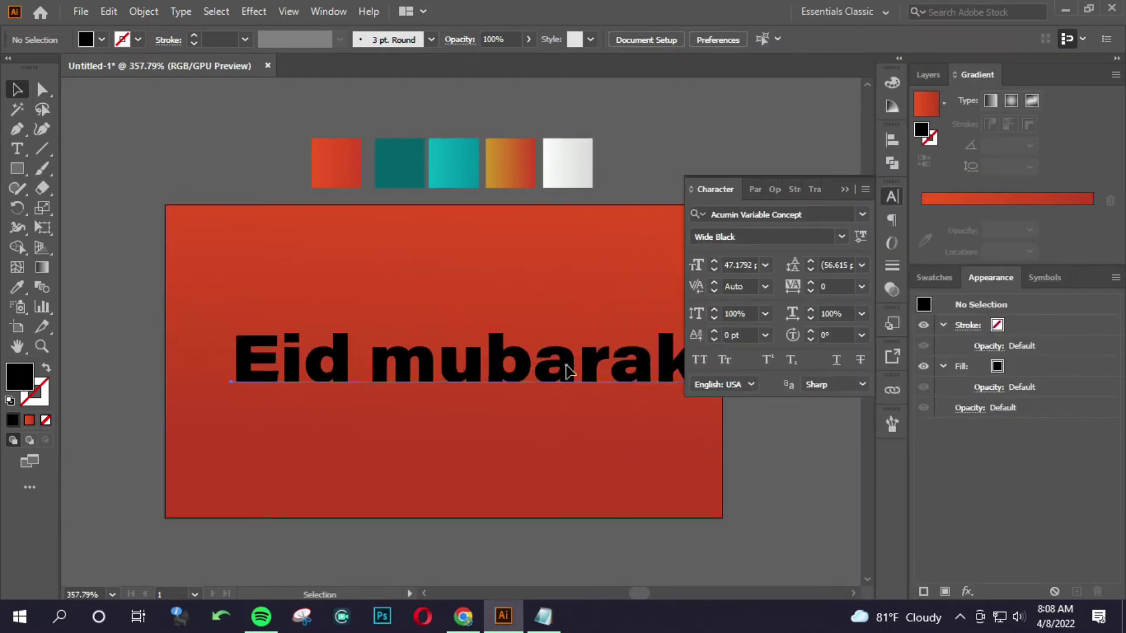
left_click(581, 364)
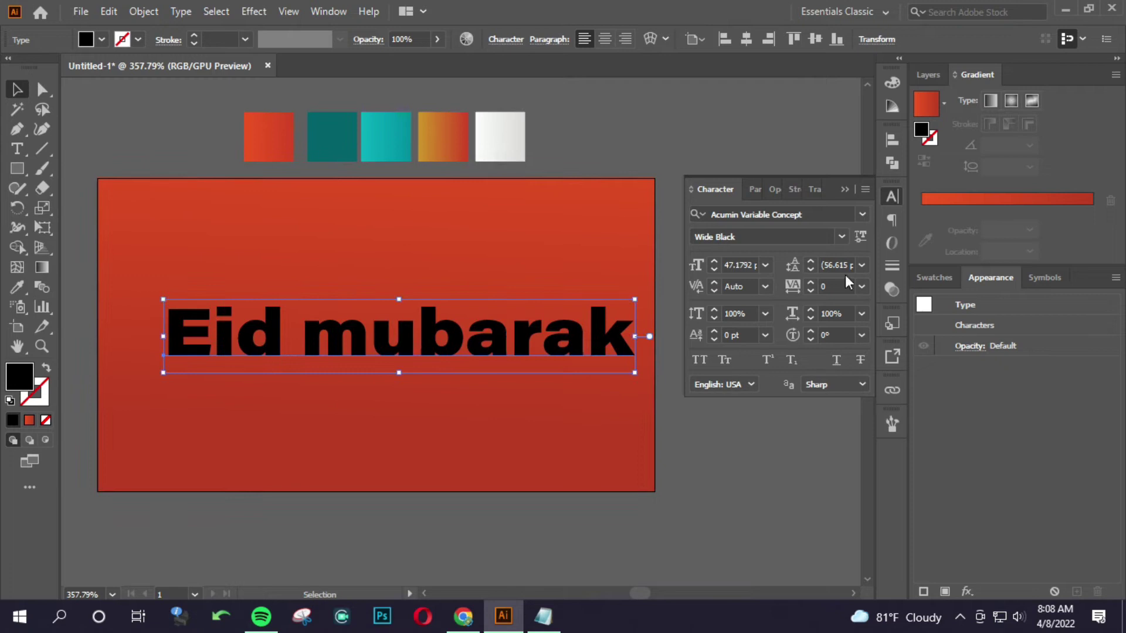
left_click(845, 286)
type("-6")
key("Return")
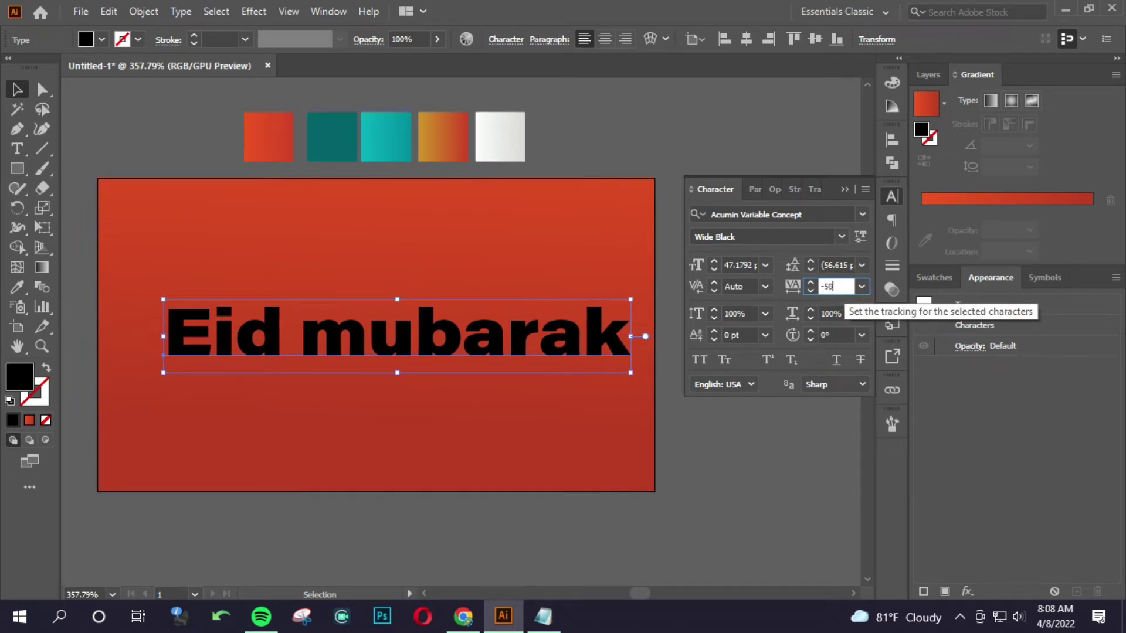
key("Return")
Step: Try all capitals with -100 tracking, then undo both changes
left_click(700, 360)
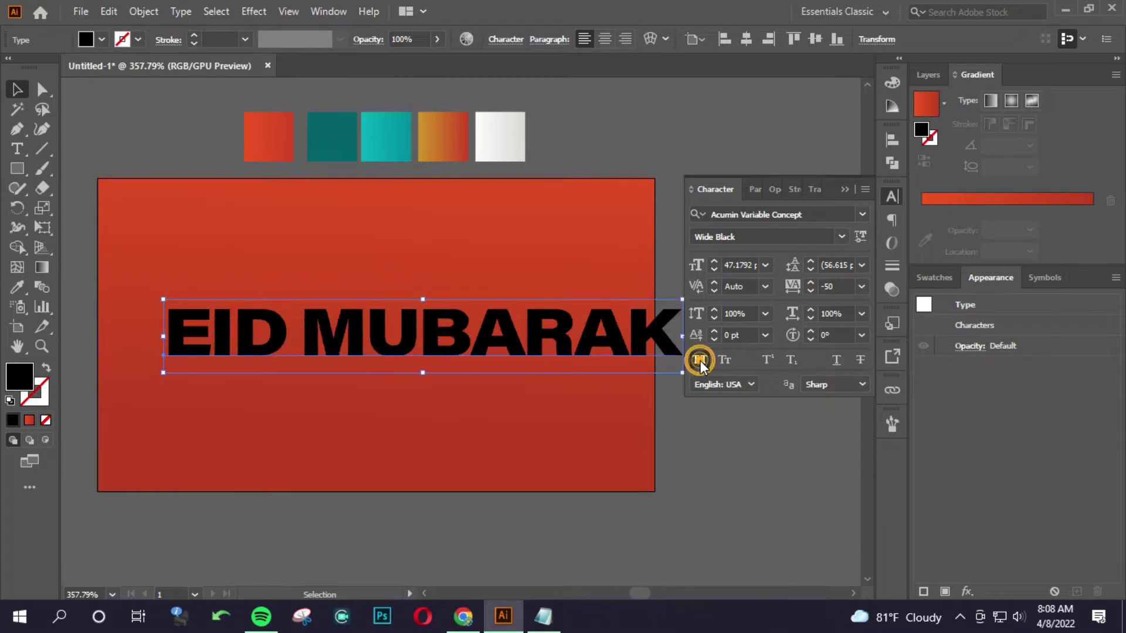
scroll(271, 338, "down", 3)
scroll(455, 343, "up", 3)
left_click_drag(455, 344, 475, 339)
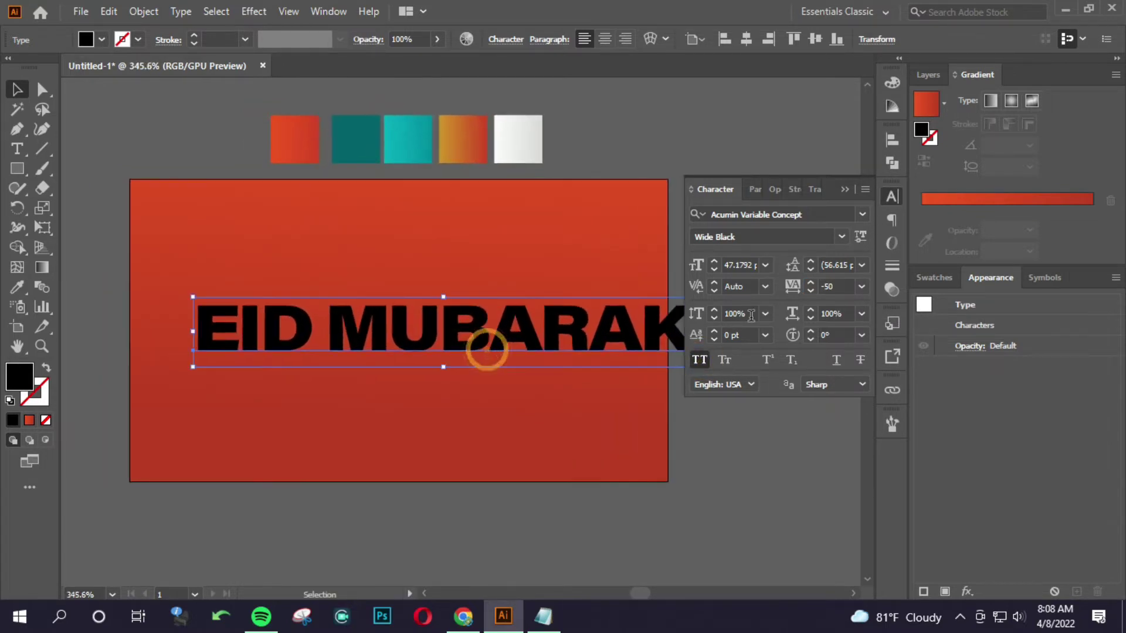
left_click(844, 286)
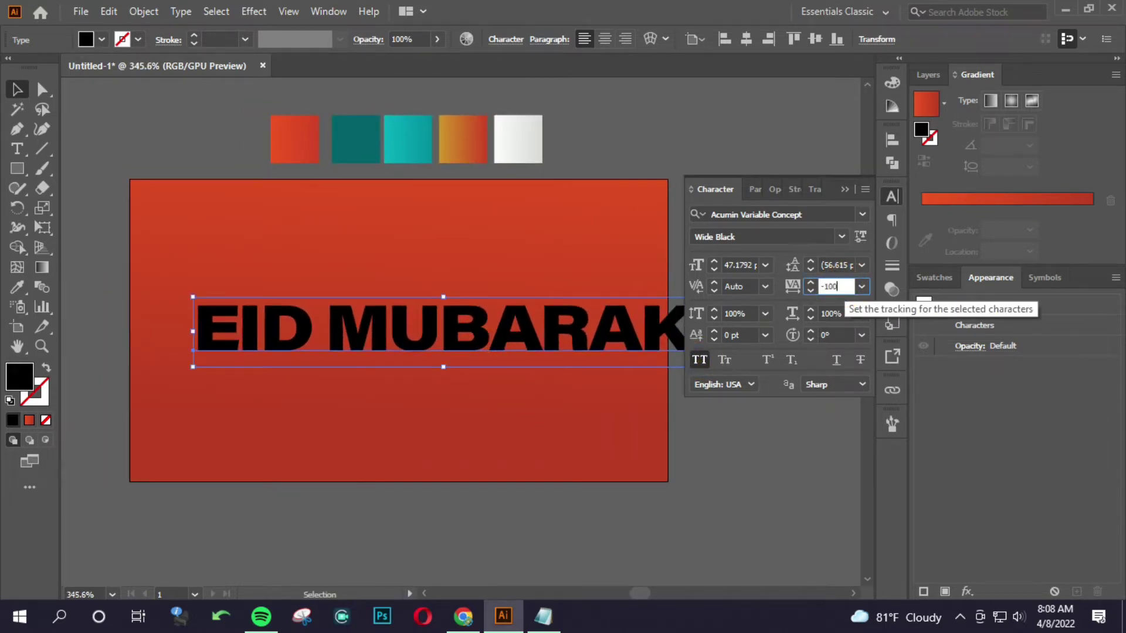
key("Return")
key("ctrl+z")
key("ctrl+z")
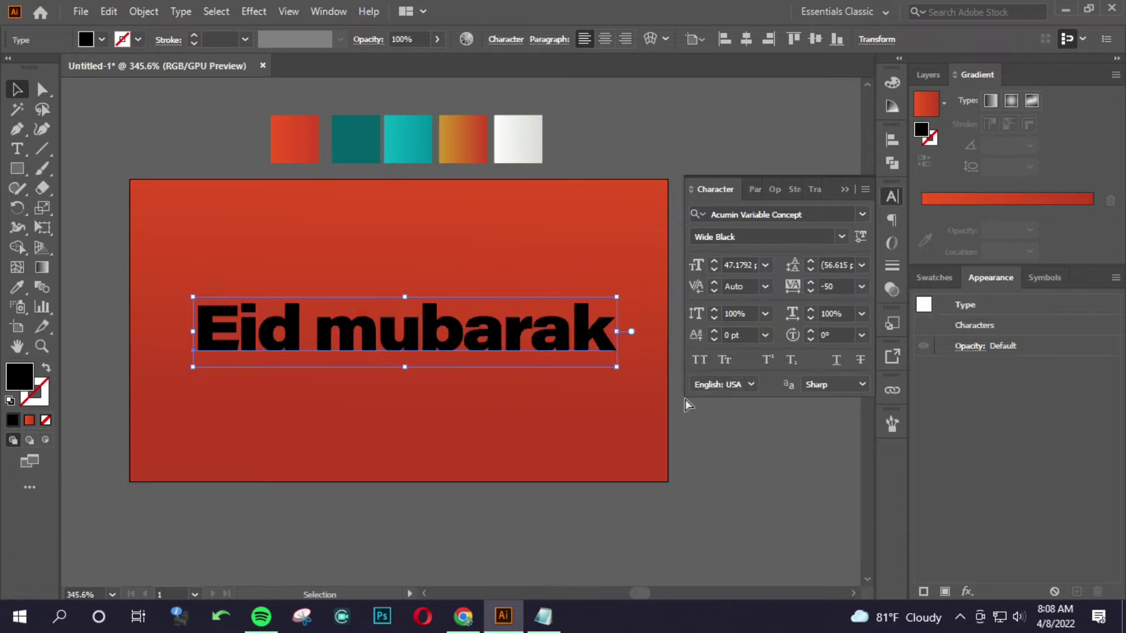
Step: Change the lowercase m in 'mubarak' to a capital M
left_click(691, 424)
scroll(427, 346, "down", 5)
scroll(427, 346, "up", 5)
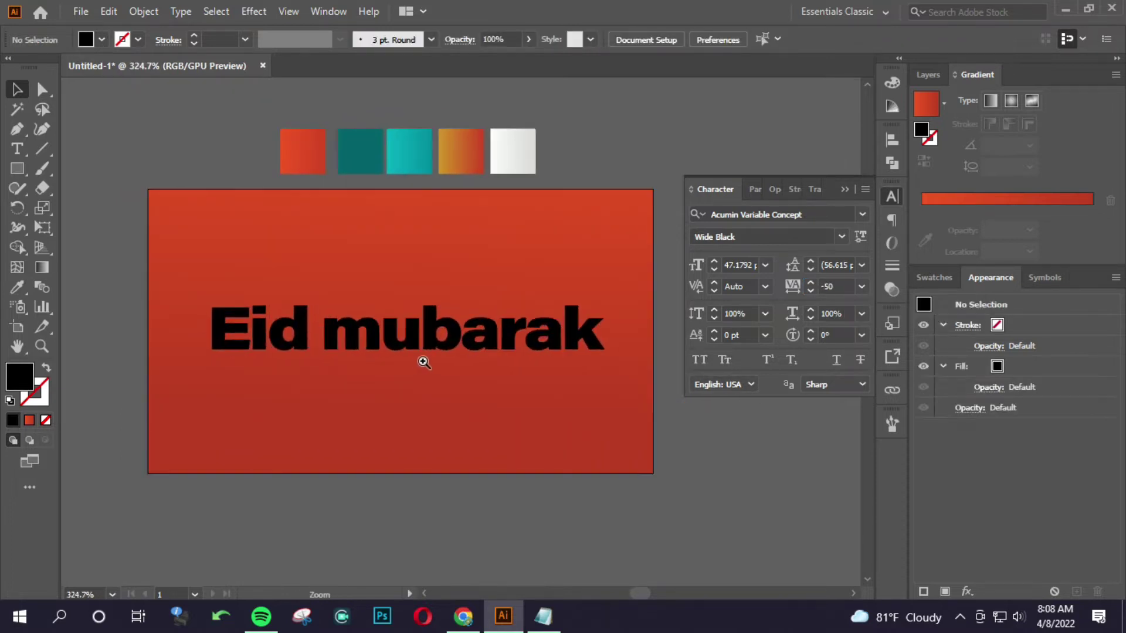
left_click(436, 335)
double_click(379, 335)
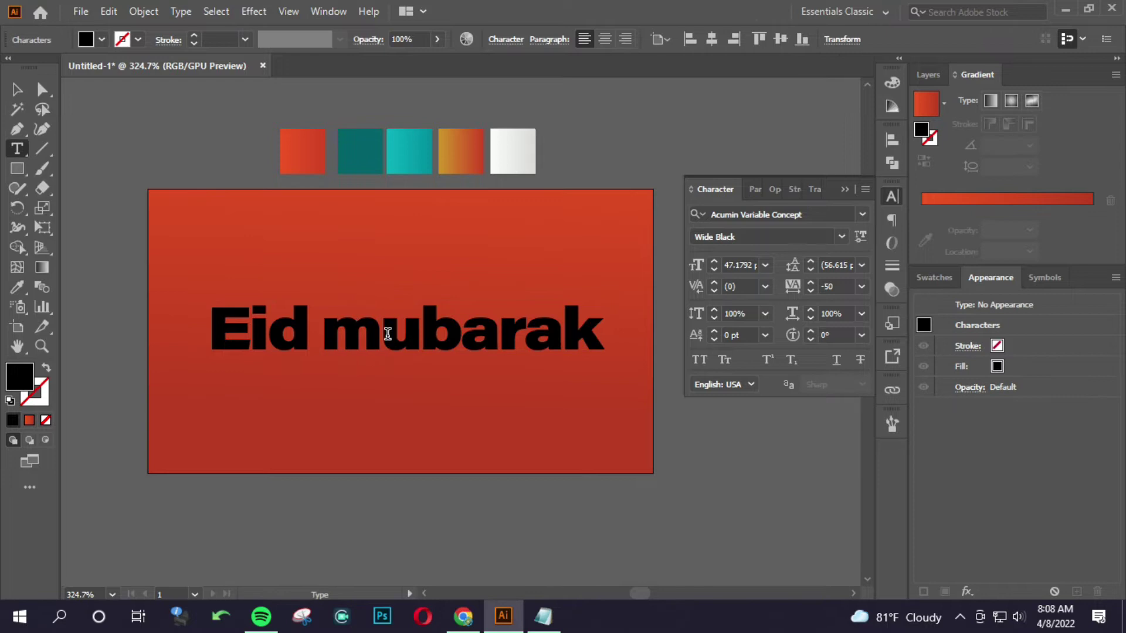
key("BackSpace")
type("M")
key("Escape")
left_click(217, 222)
Step: Set the Eid Mubarak text's letter tracking to -25
scroll(289, 344, "down", 2)
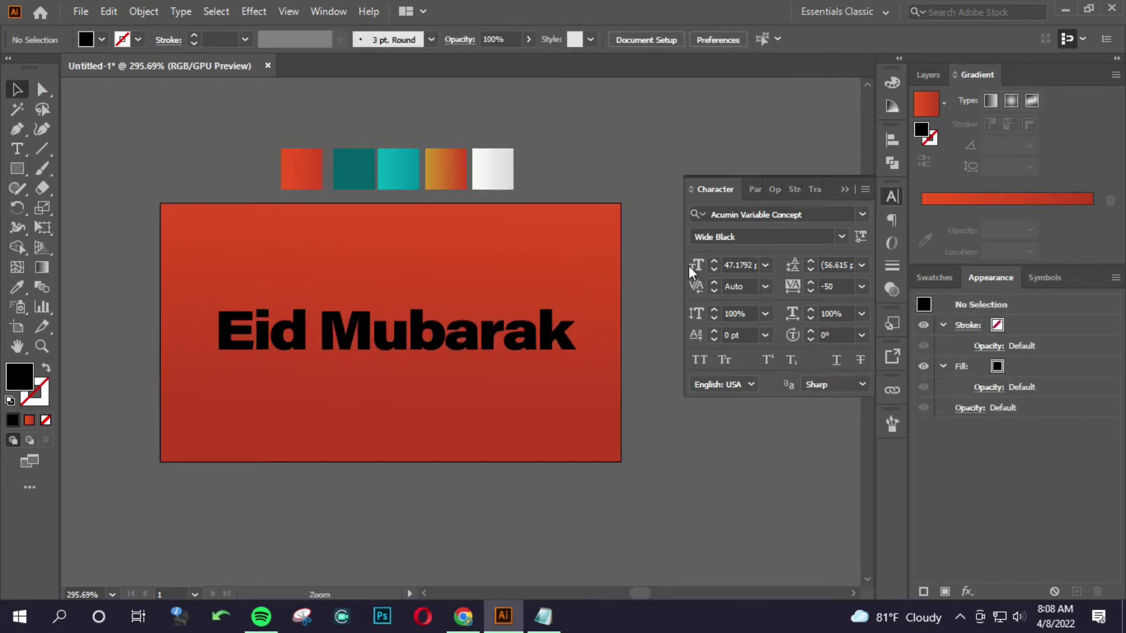
scroll(477, 244, "up", 2)
scroll(535, 350, "up", 1)
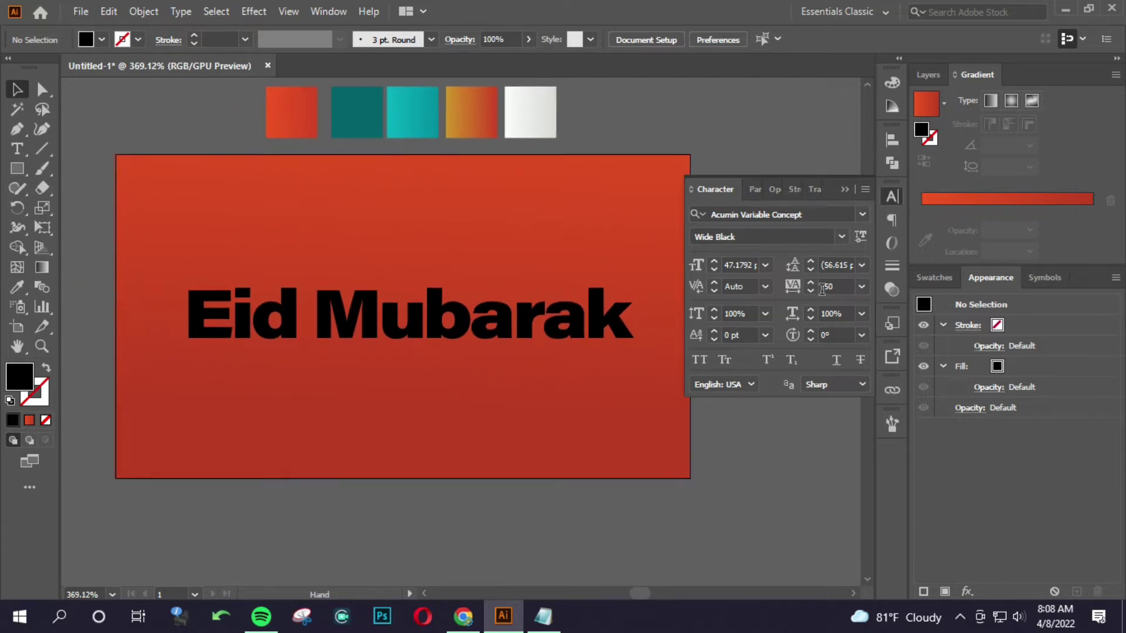
left_click(566, 296)
type("-5")
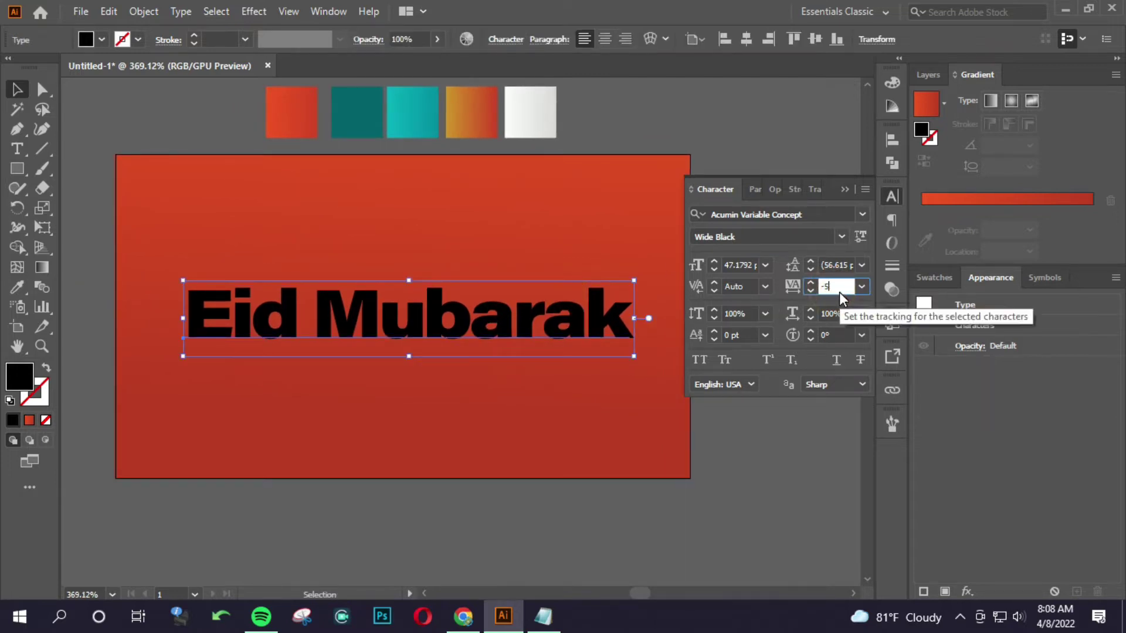
type("25")
key("Return")
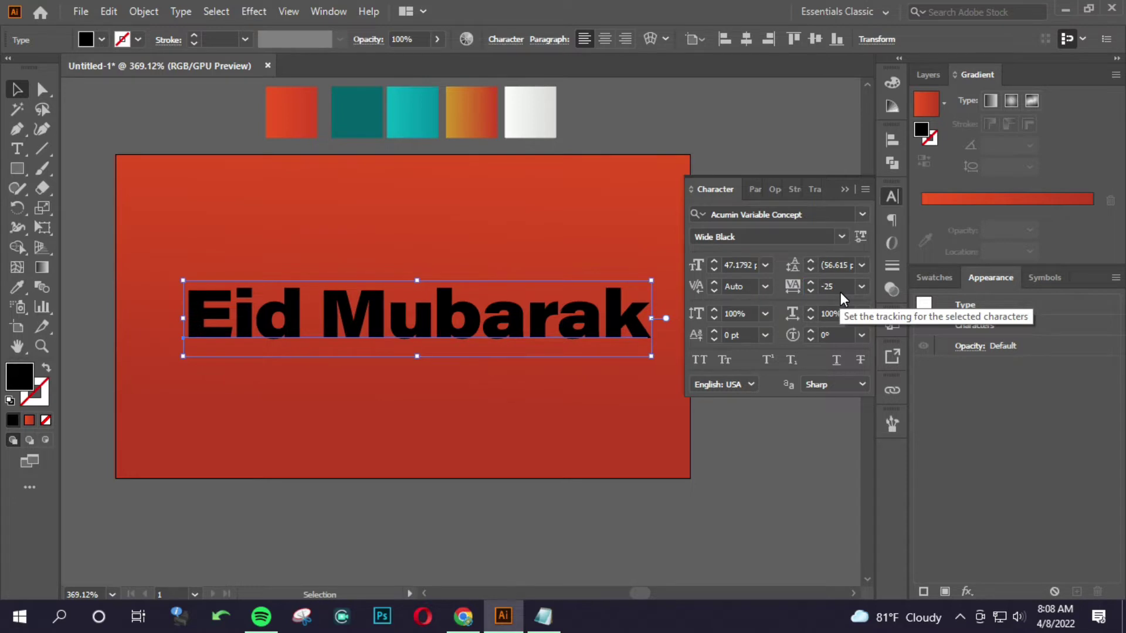
Step: Centre-align the paragraph and centre the text horizontally and vertically on the artboard
left_click(607, 39)
left_click(755, 39)
left_click(816, 39)
left_click(497, 525)
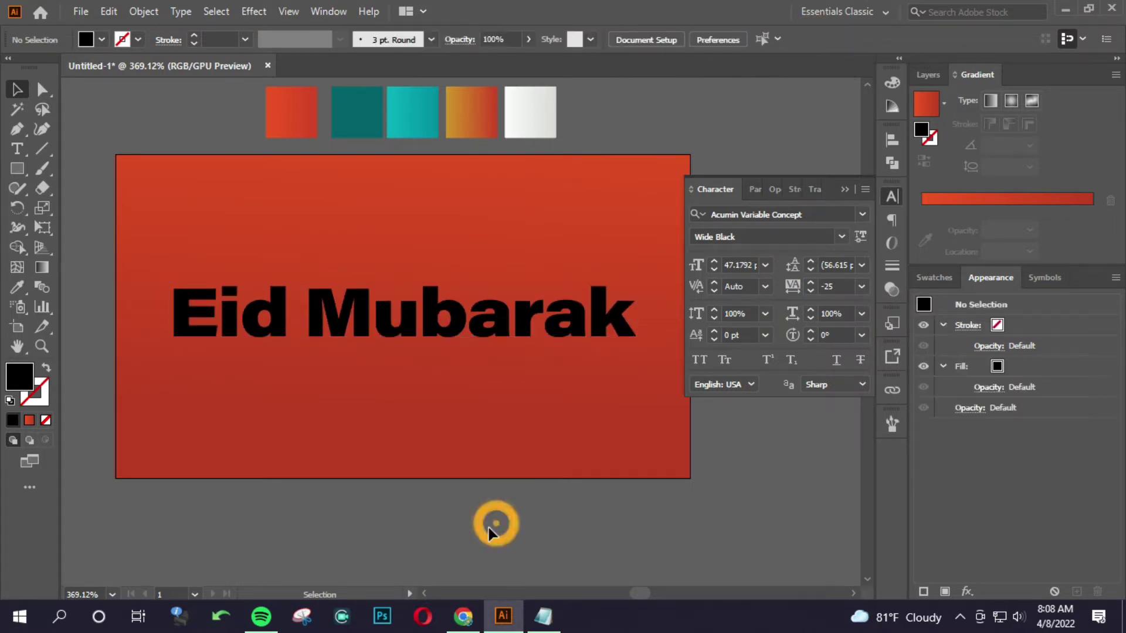
Step: Zoom in on the artboard and collapse the Character panel
left_click(420, 417, "alt")
left_click_drag(327, 414, 891, 236)
left_click(845, 189)
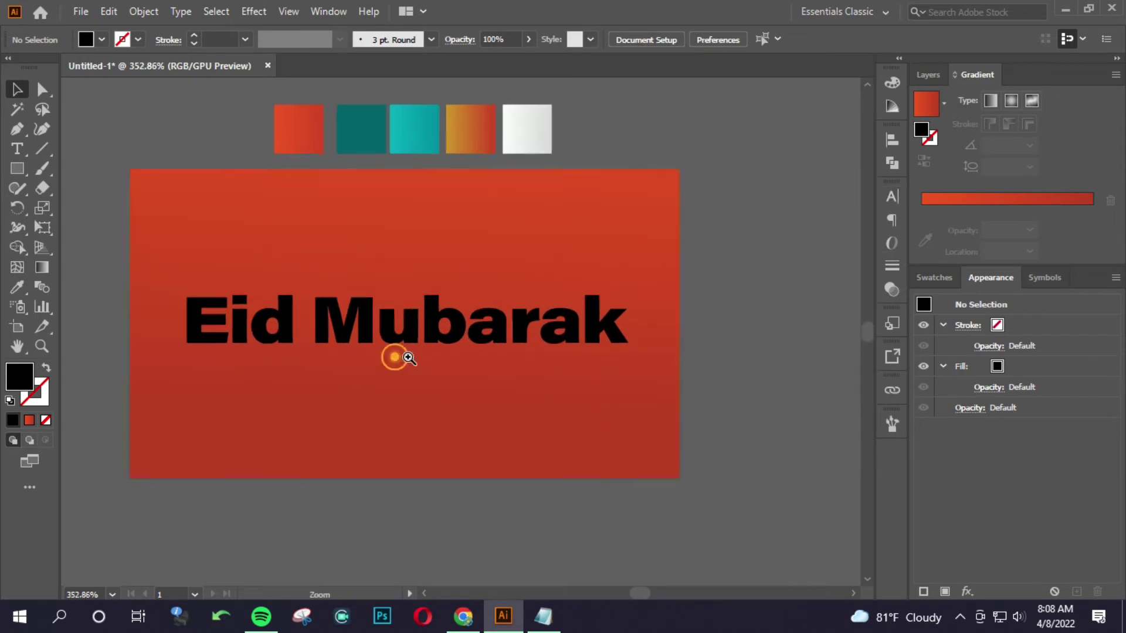
left_click_drag(400, 345, 521, 327)
Step: Select the Eid Mubarak text and show the Appearance panel
left_click(520, 387)
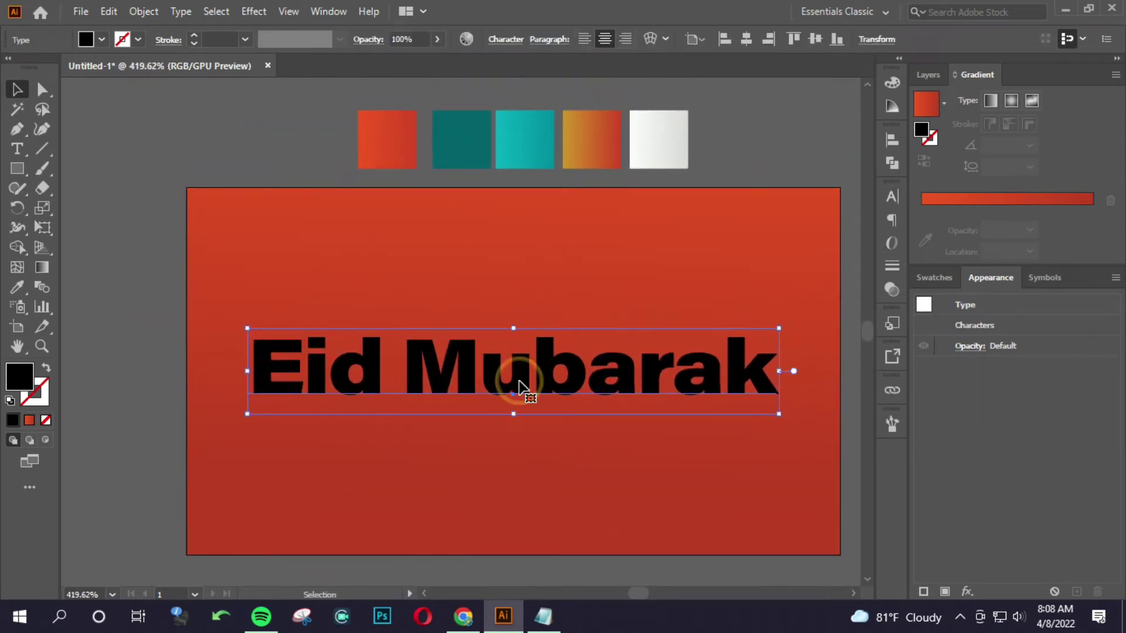
key("i")
left_click(657, 134)
key("v")
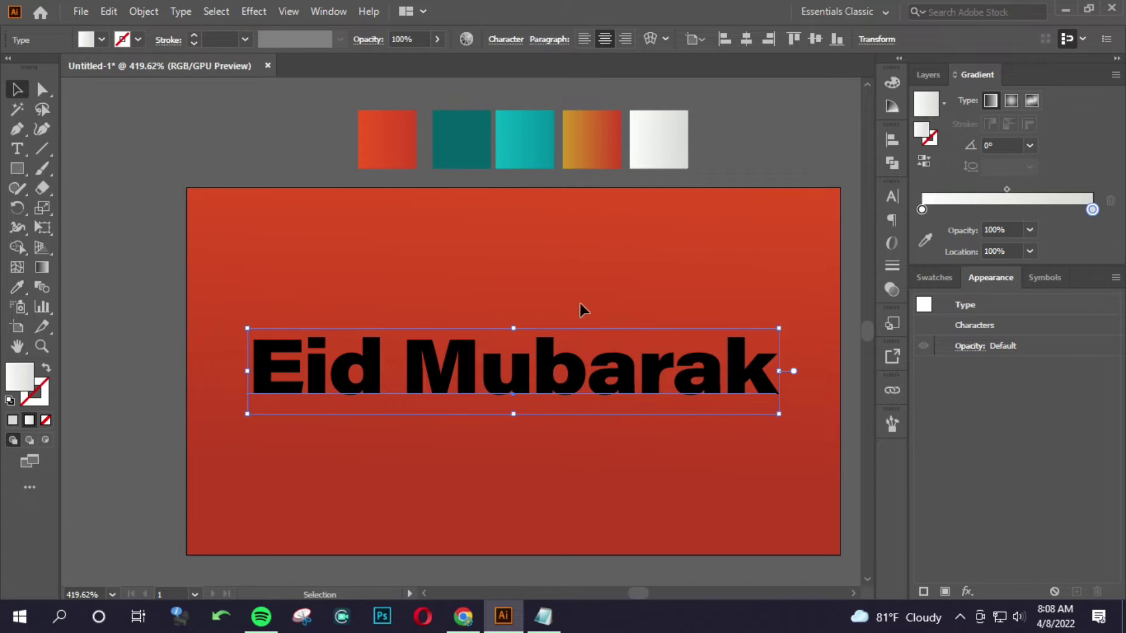
scroll(371, 374, "down", 1)
scroll(538, 377, "down", 1)
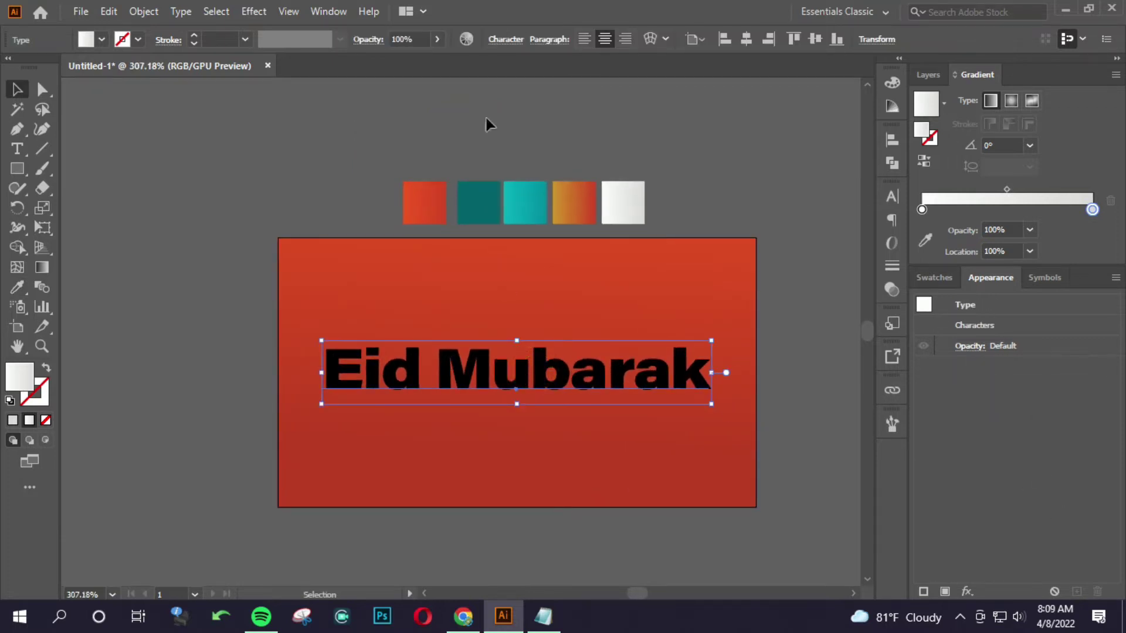
left_click(338, 13)
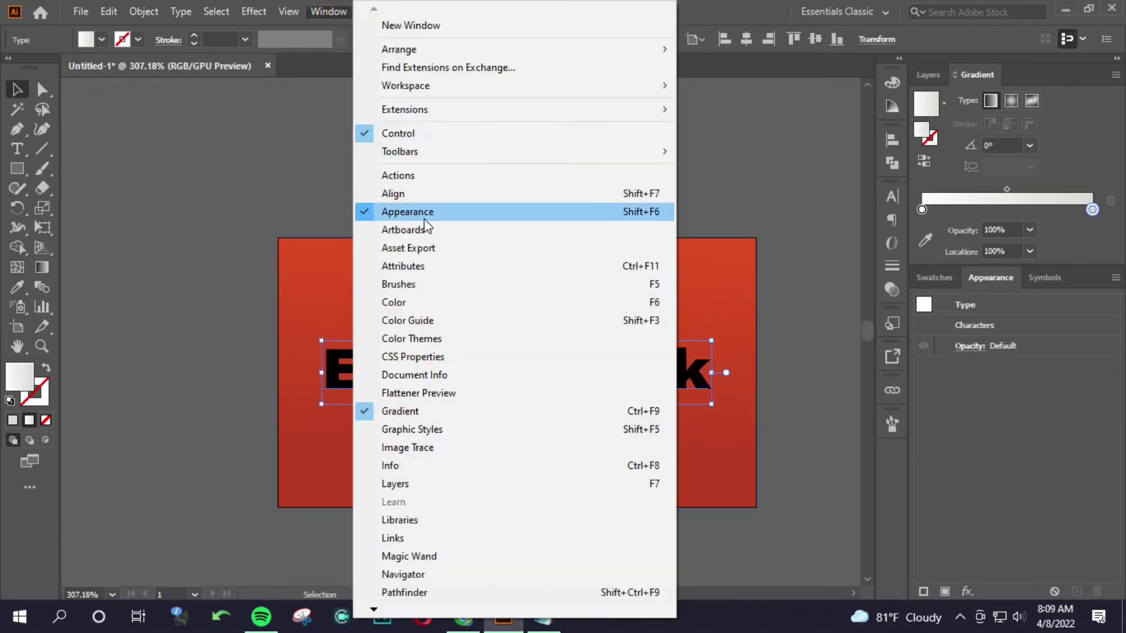
left_click(1036, 495)
Step: Add a new fill to the text sampled from the white gradient swatch
left_click(945, 592)
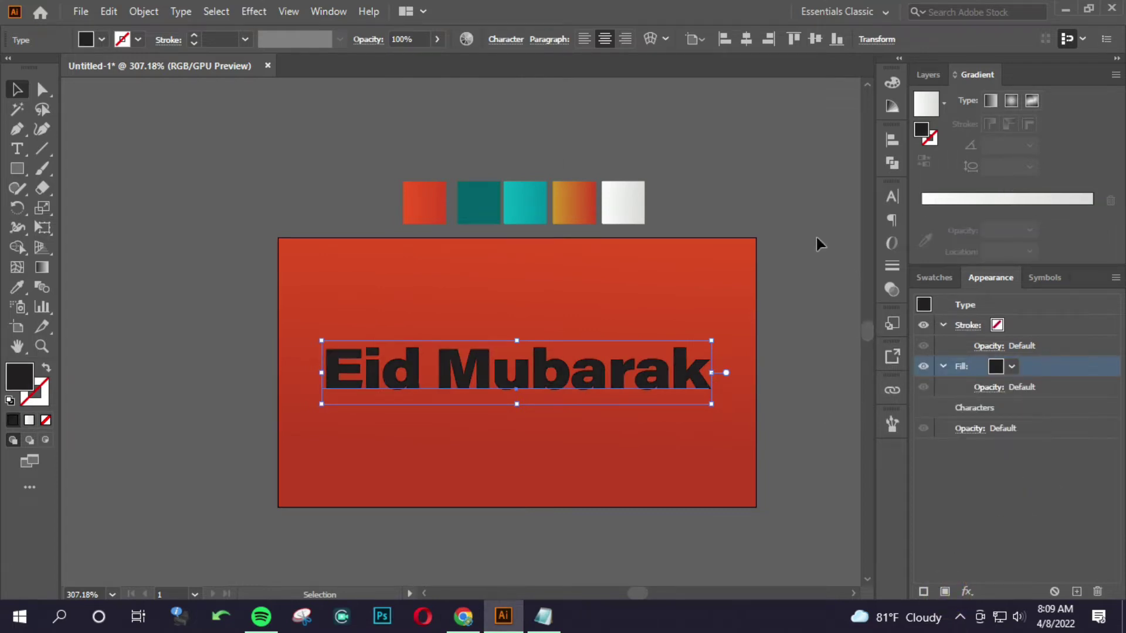
key("i")
left_click(613, 199)
left_click(571, 359, "ctrl")
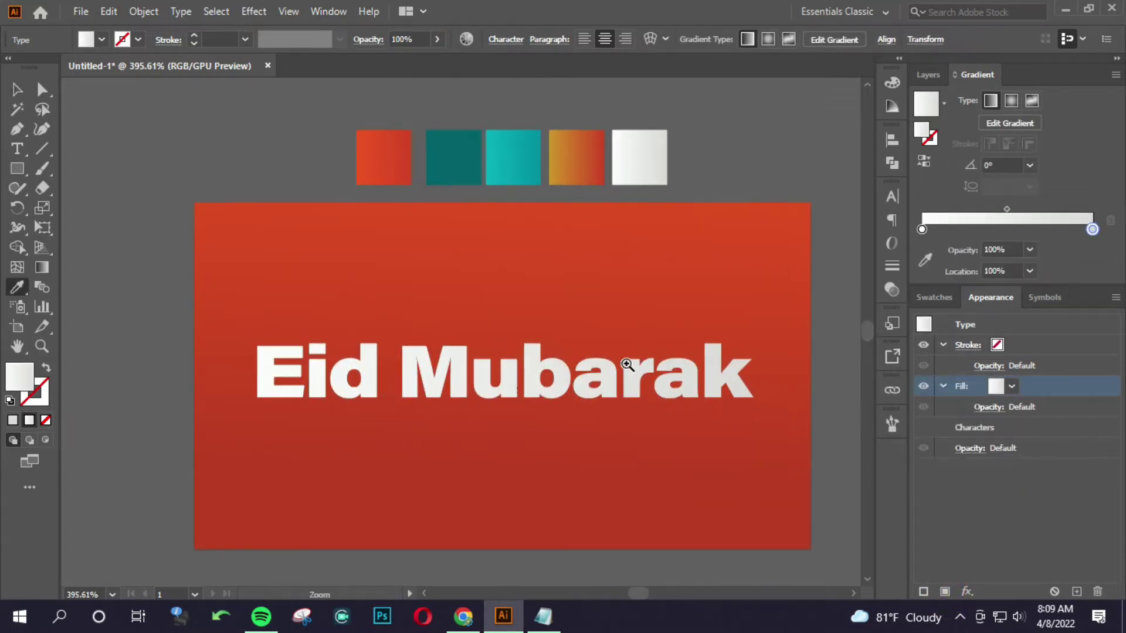
left_click(604, 369)
Step: Run the white gradient vertically from top to bottom across the text
key("g")
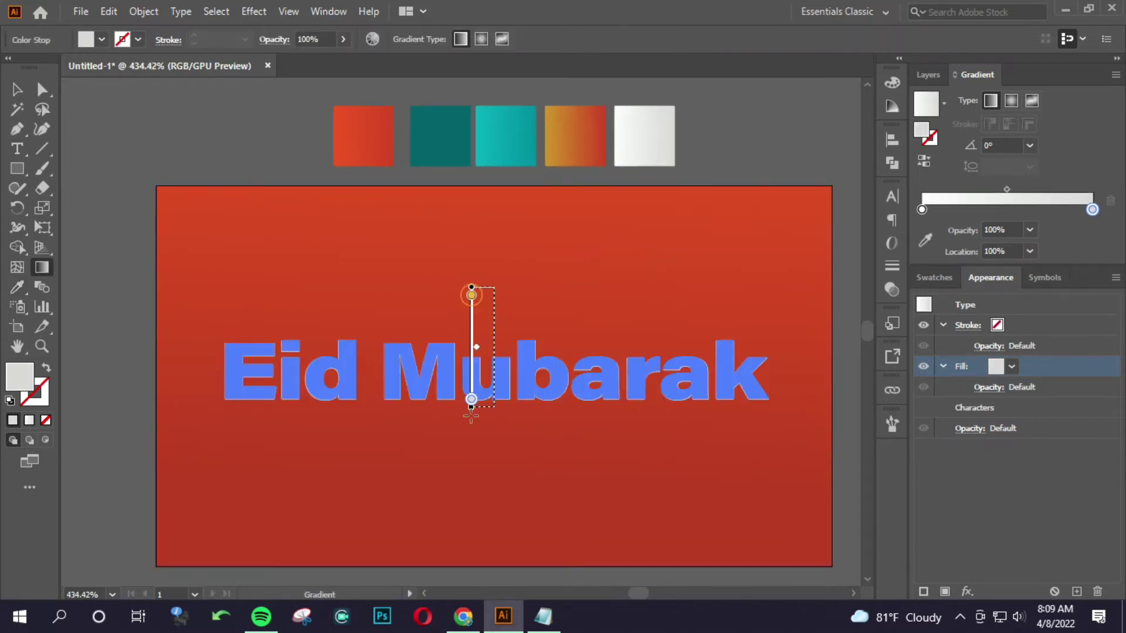
left_click_drag(518, 290, 512, 429)
scroll(528, 390, "down", 1)
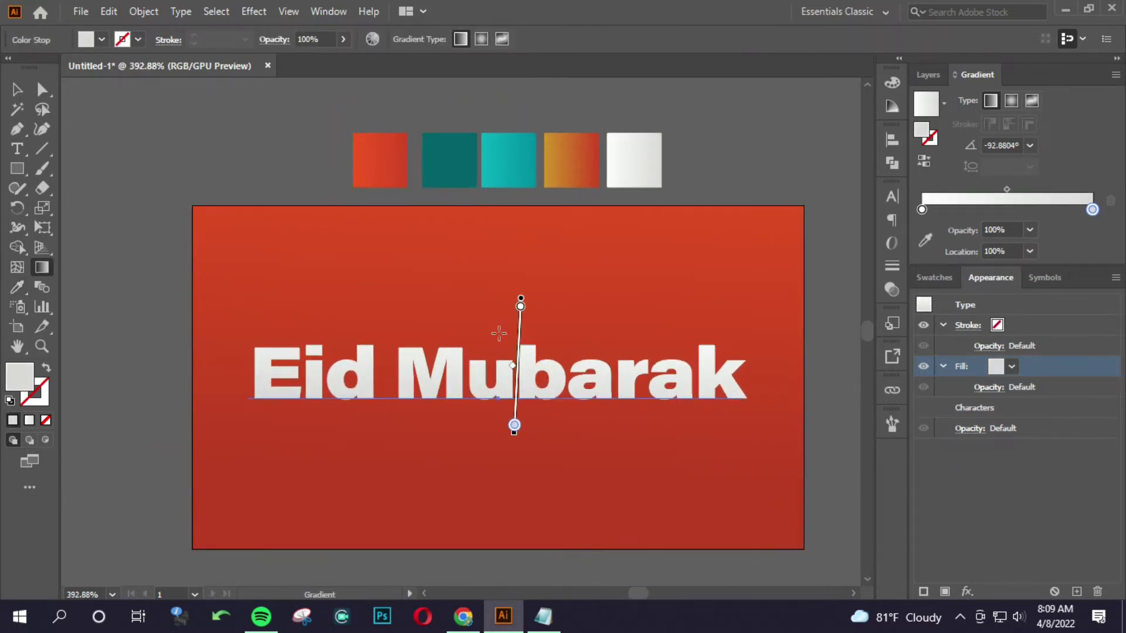
left_click_drag(498, 326, 497, 414)
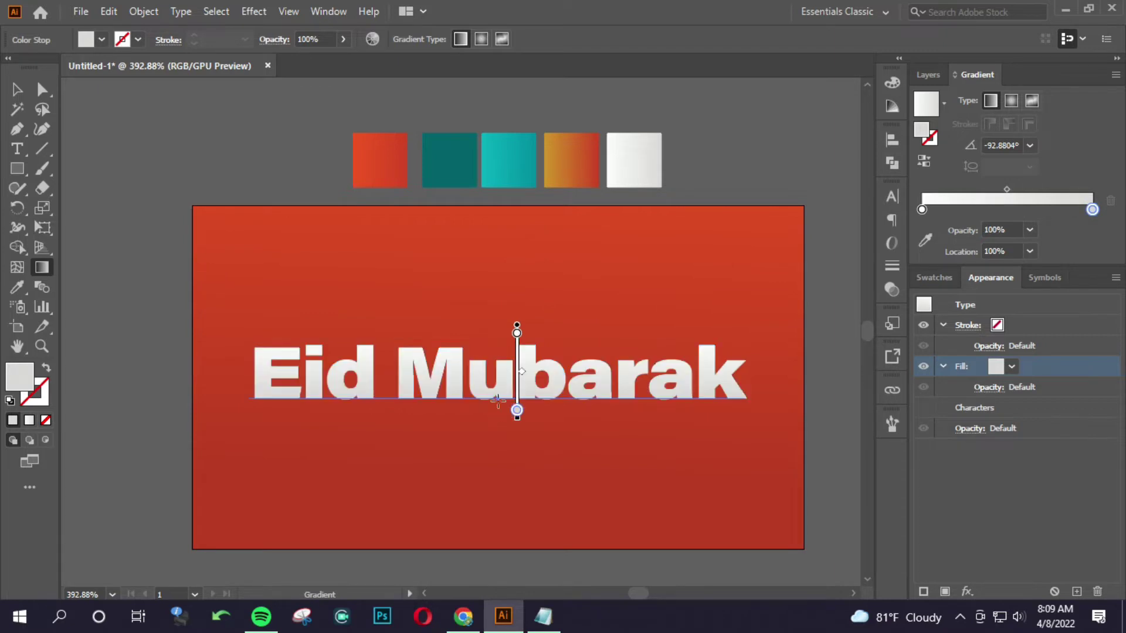
scroll(587, 381, "up", 1)
scroll(610, 377, "up", 1)
scroll(543, 389, "down", 3)
scroll(543, 389, "up", 2)
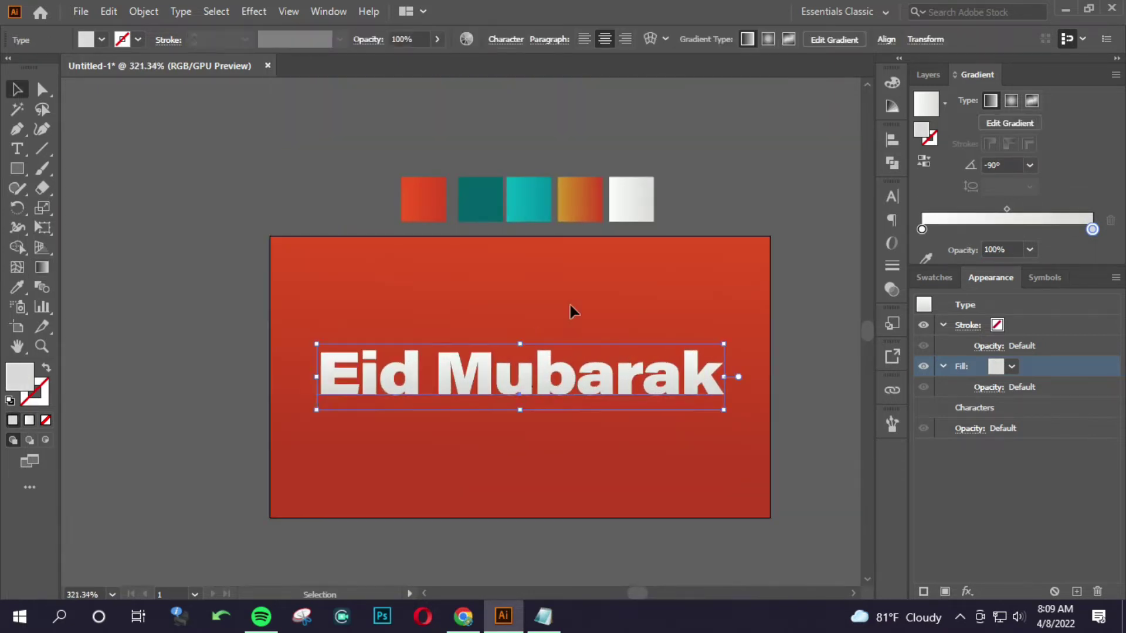
scroll(573, 309, "down", 2)
Step: Deselect, pan over the artboard and reselect the Eid Mubarak text
left_click(389, 394)
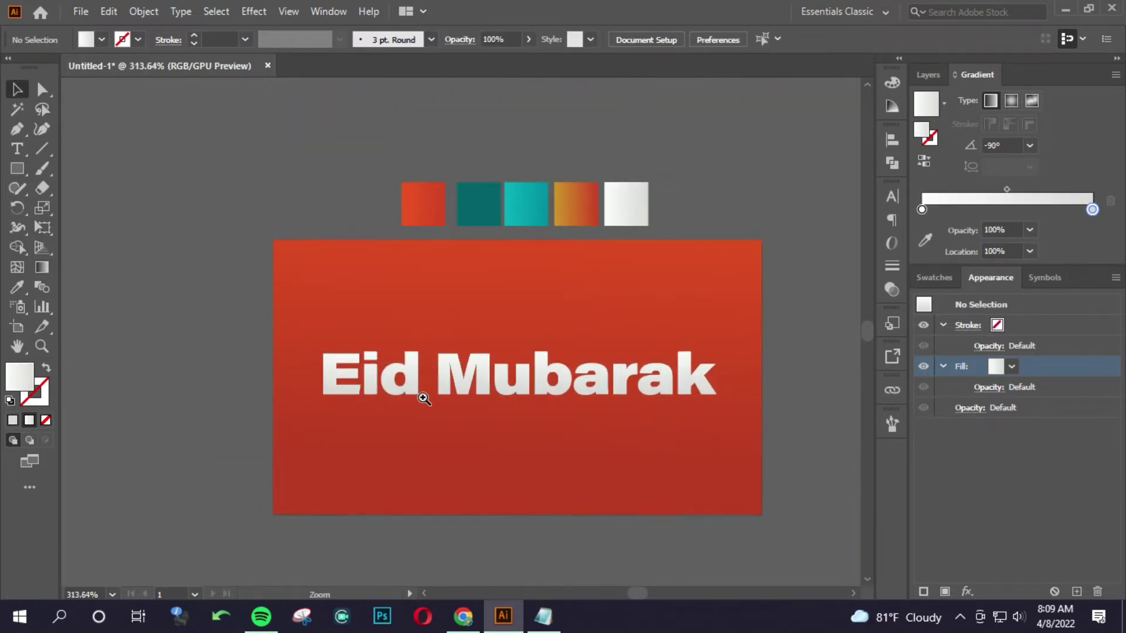
scroll(423, 399, "up", 1)
scroll(442, 395, "up", 1)
left_click_drag(562, 399, 444, 384)
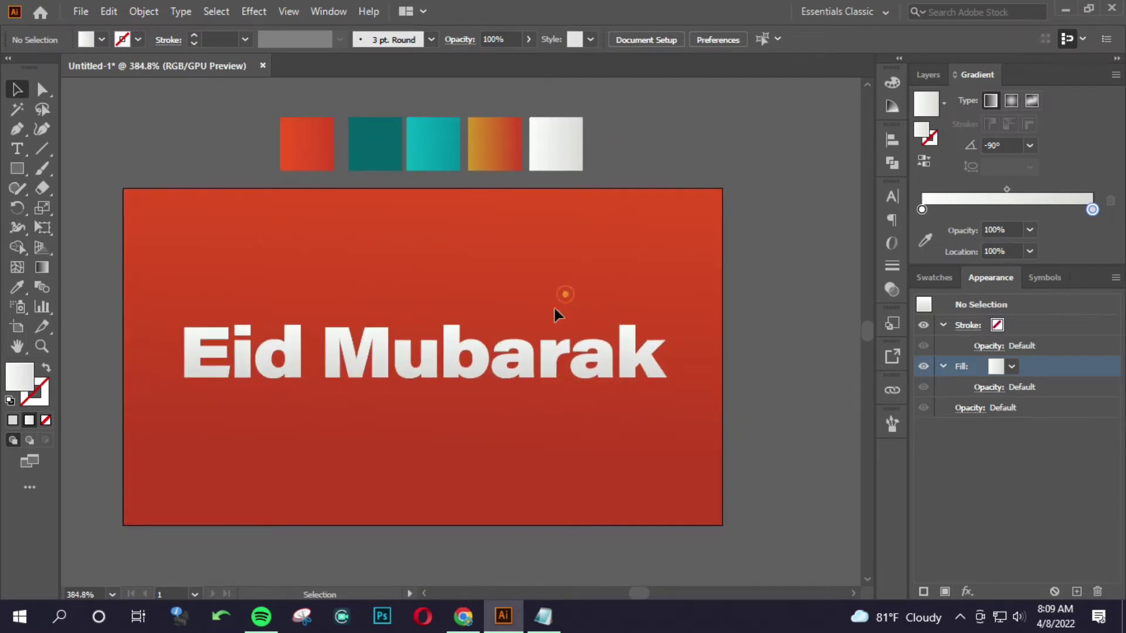
left_click(557, 352)
Step: Add a second fill beneath the white one, sampled from the gold-orange gradient swatch
left_click(960, 616)
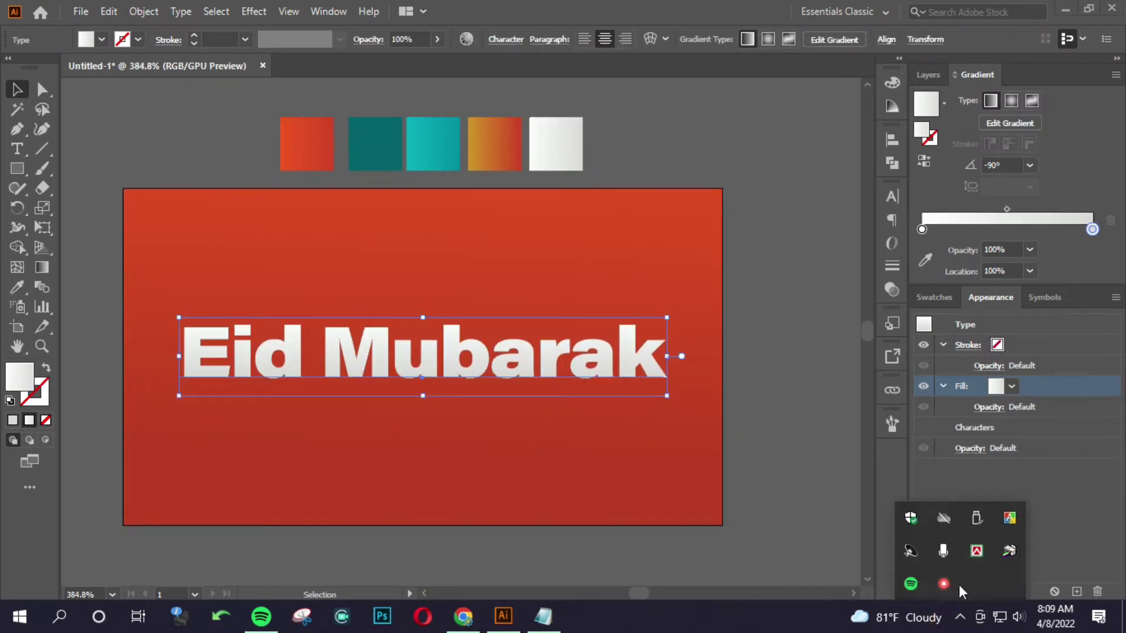
left_click(949, 586)
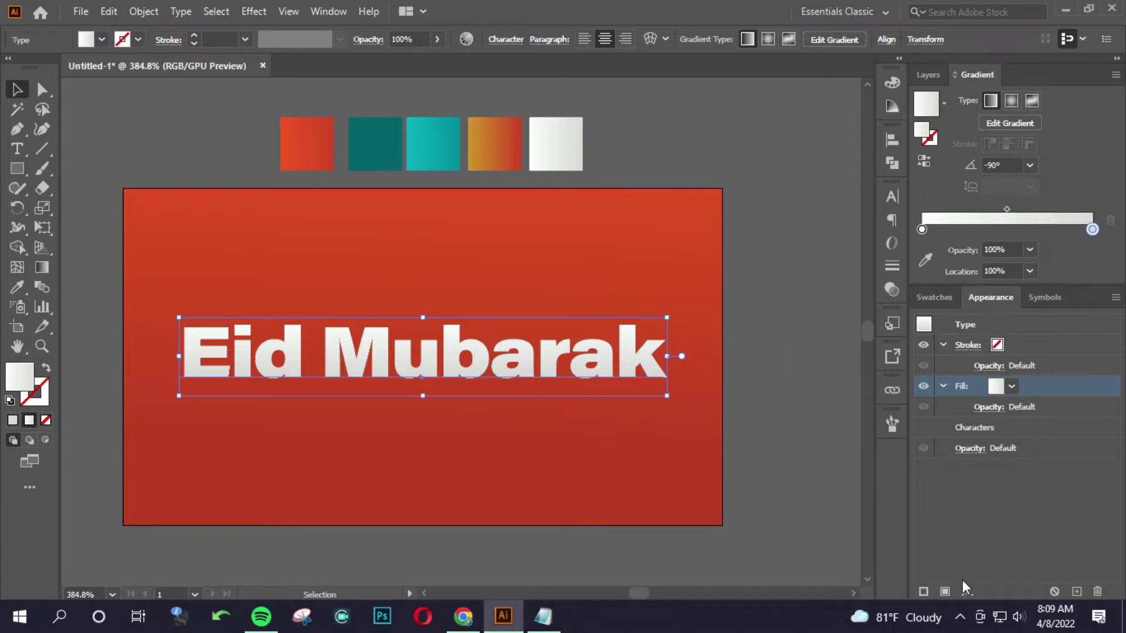
left_click(1047, 404)
left_click(1015, 431)
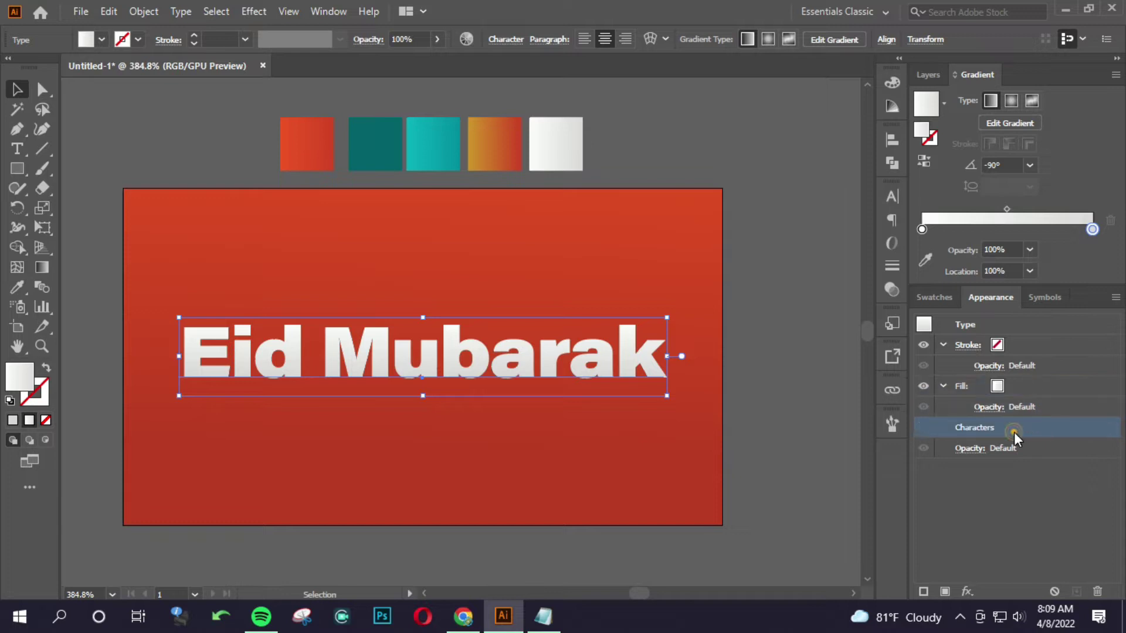
left_click(944, 591)
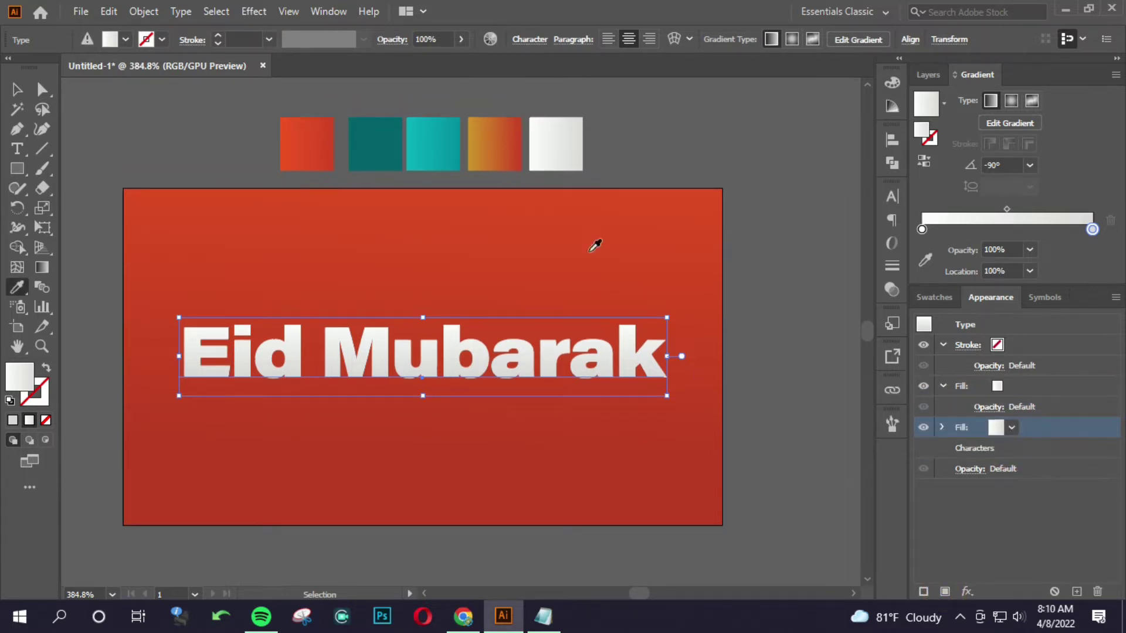
left_click(512, 137)
left_click(966, 592)
mouse_move(995, 276)
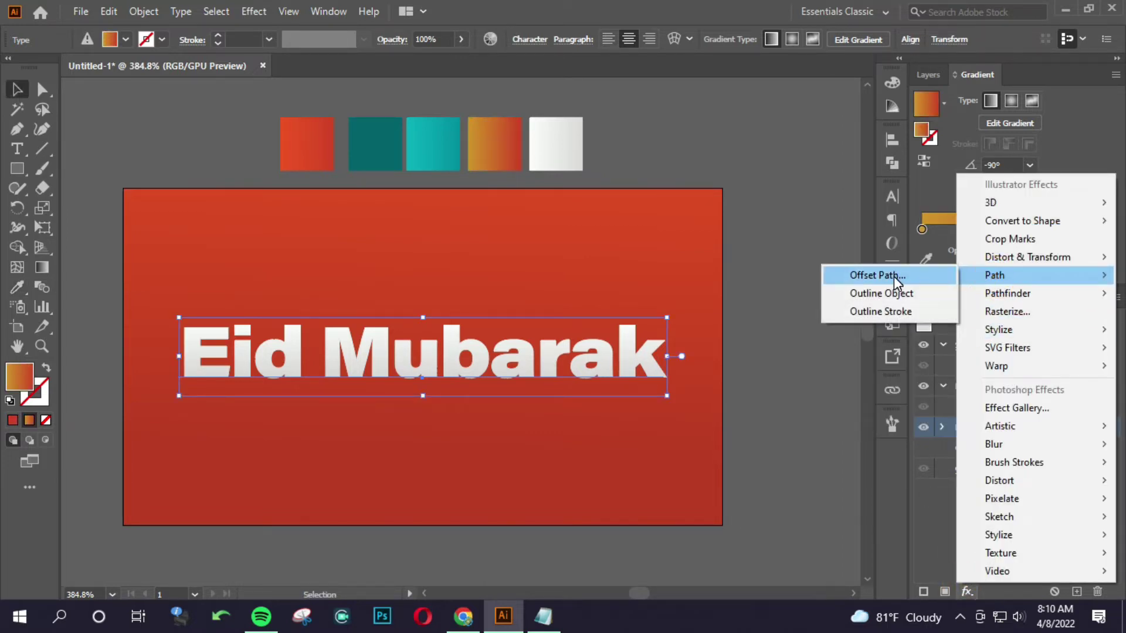
Step: Apply an Offset Path effect with Miter joins and 0 px offset to the gold fill
left_click(894, 276)
left_click(675, 388)
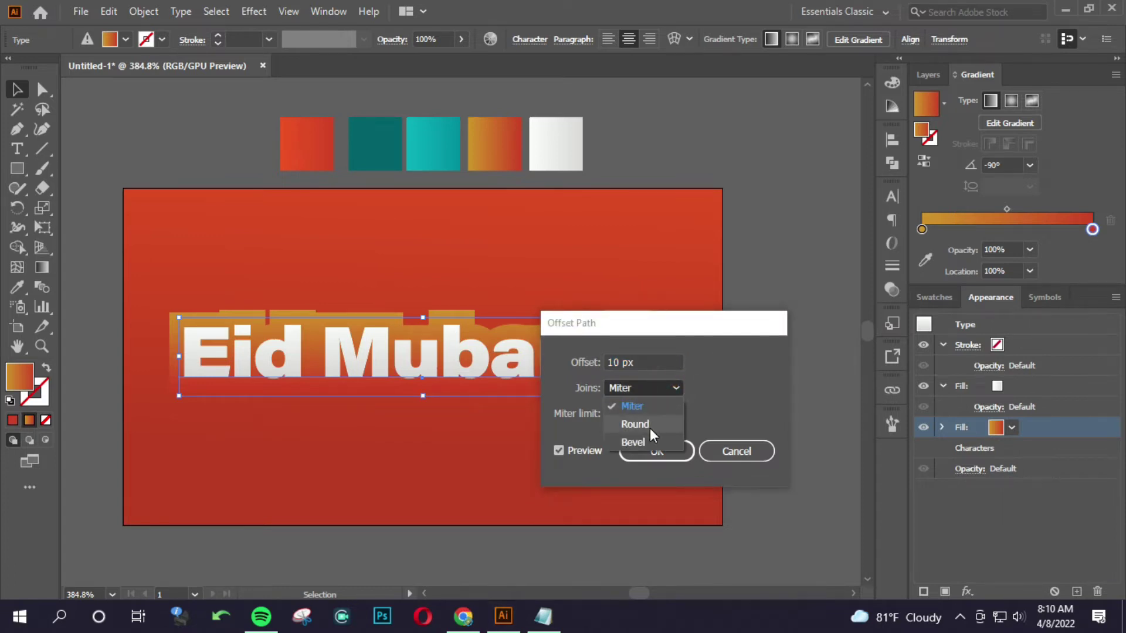
left_click(649, 429)
left_click(645, 387)
left_click(646, 408)
left_click(646, 362)
key("Down")
key("Down")
key("Down")
key("Down")
key("Down")
key("Down")
key("Down")
key("Down")
key("Down")
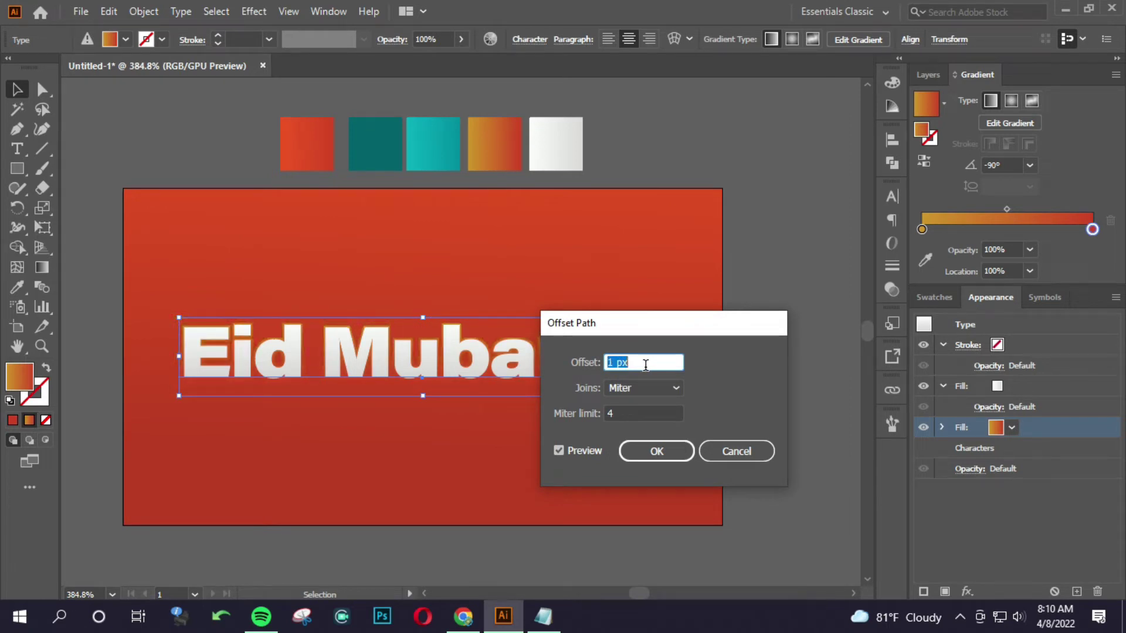
key("Down")
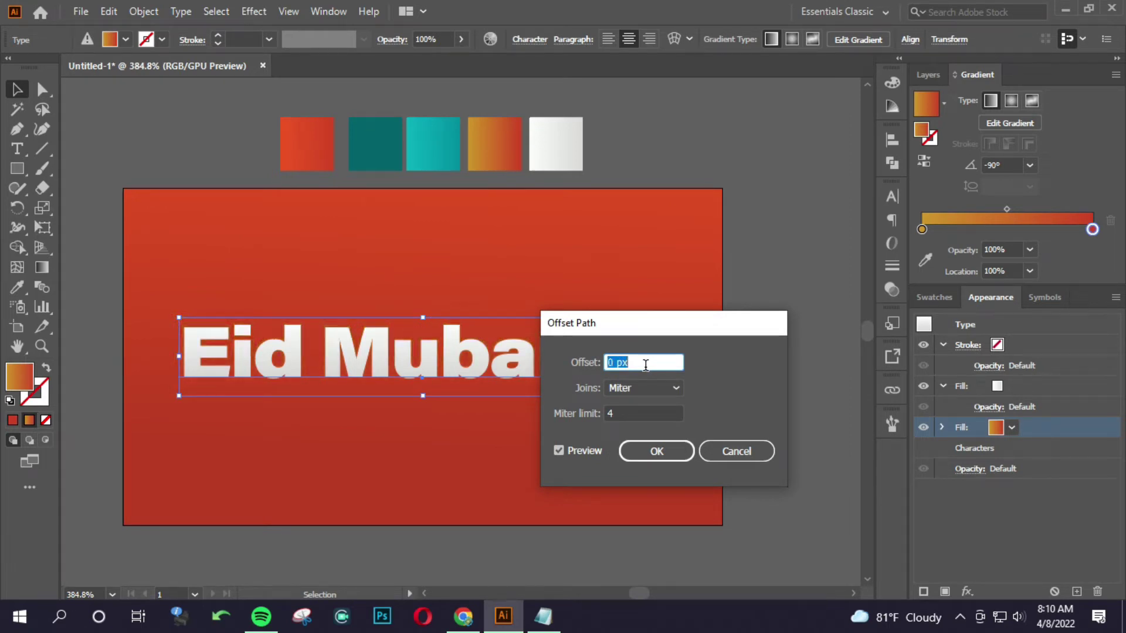
left_click(735, 451)
scroll(176, 329, "up", 5)
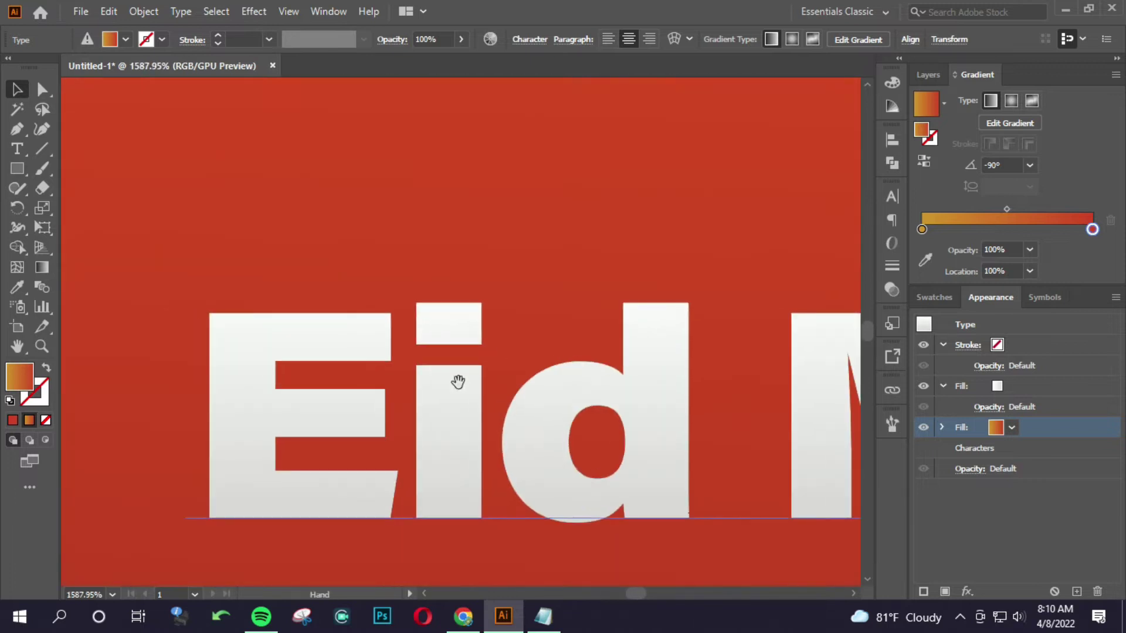
left_click_drag(458, 382, 869, 339)
left_click(966, 591)
mouse_move(1028, 257)
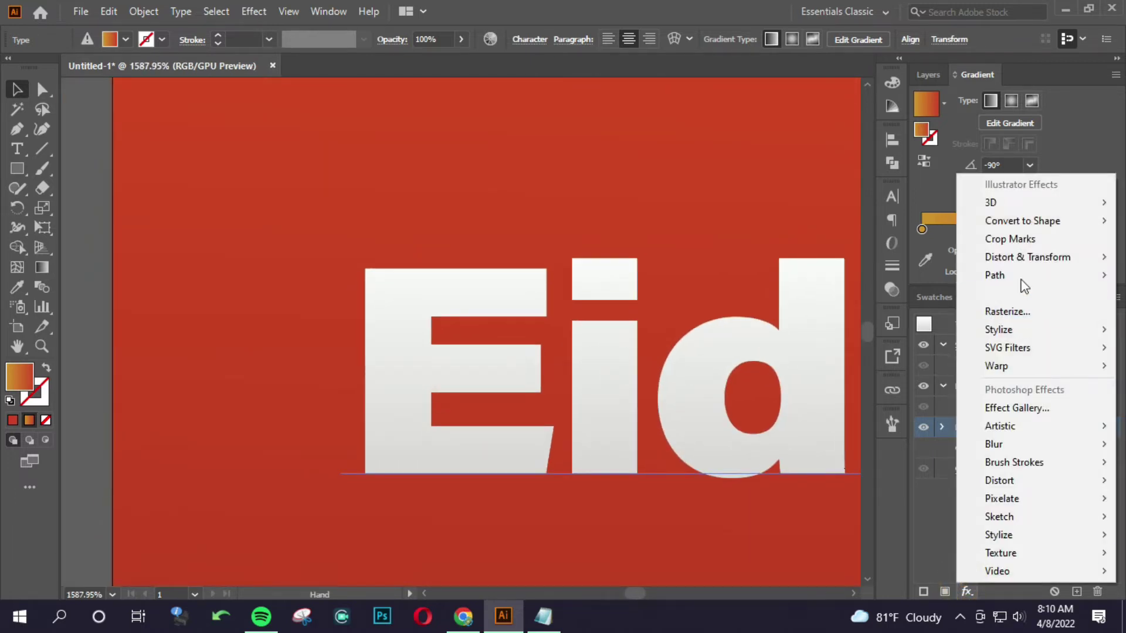
Step: Add a Transform effect moving the gold fill -1 px horizontally with 20 copies
left_click(882, 311)
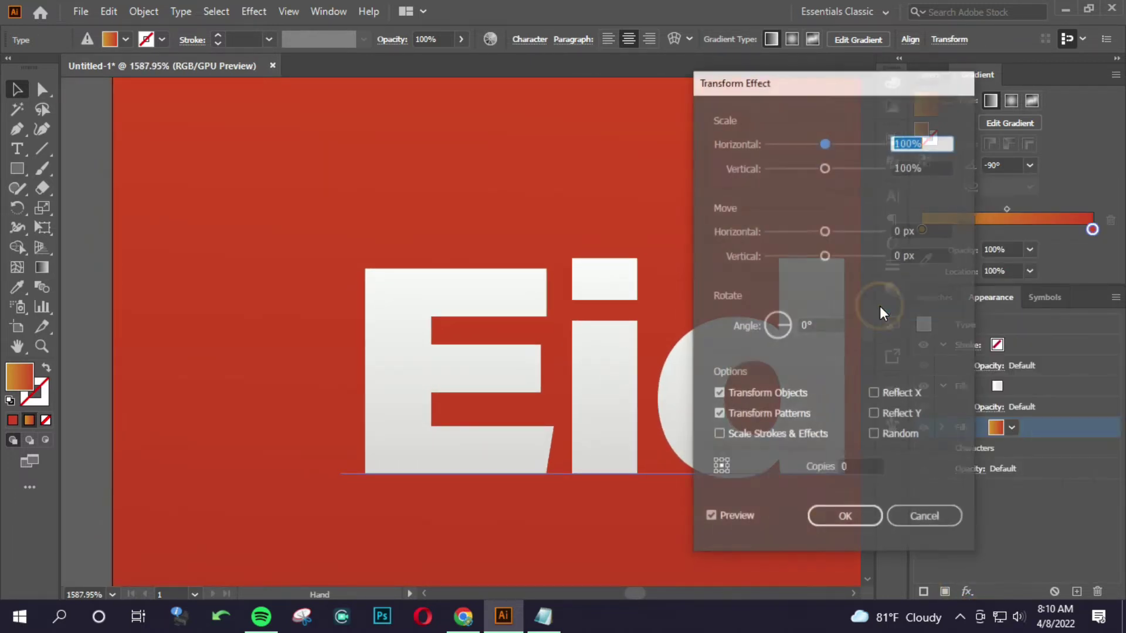
left_click(913, 254)
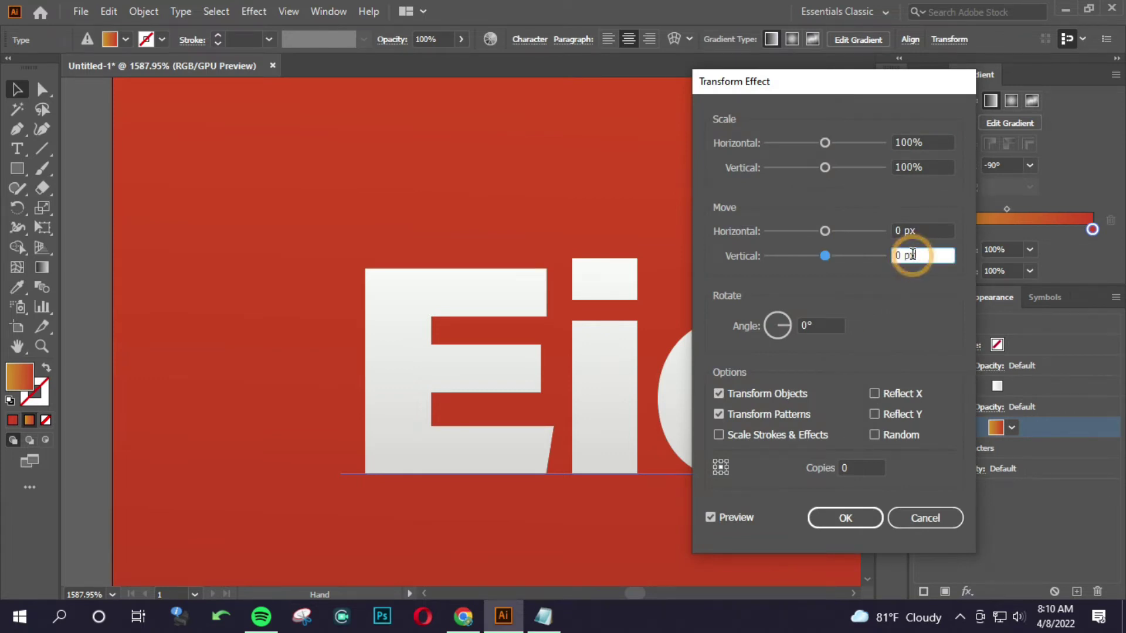
double_click(913, 254)
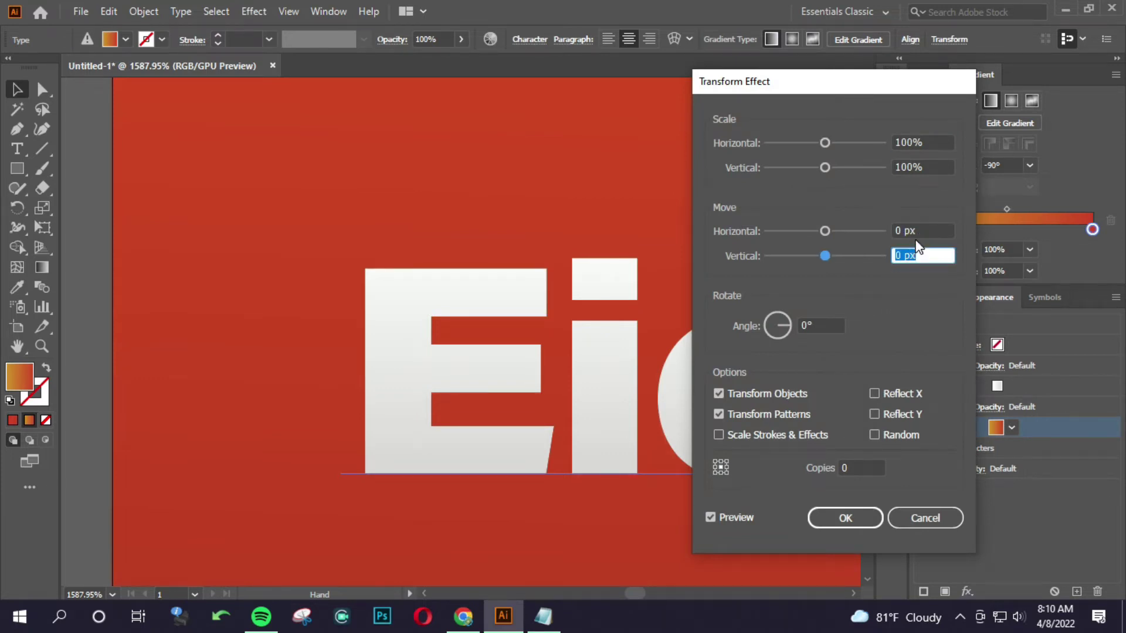
left_click(916, 231)
key("Down")
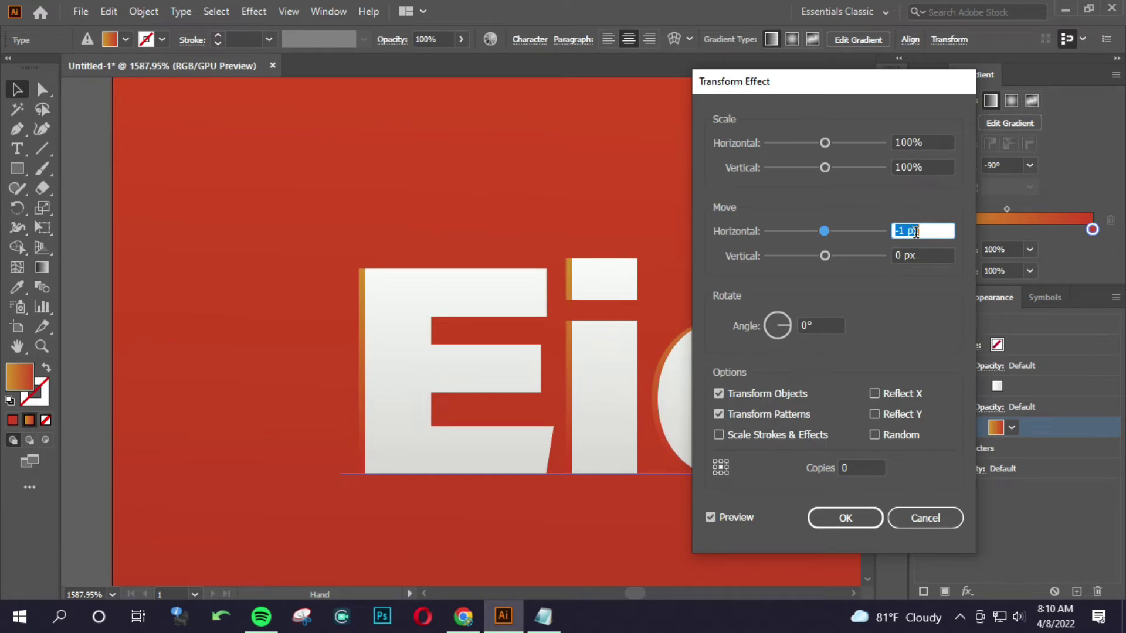
key("Down")
key("Up")
left_click(841, 468)
type("20")
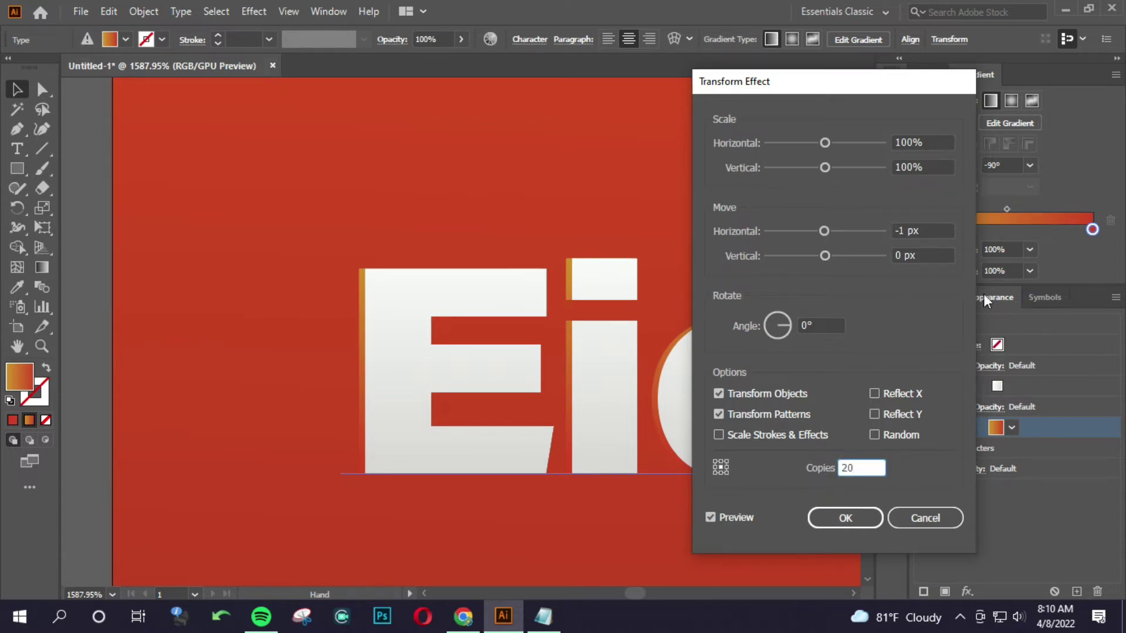
left_click(907, 230)
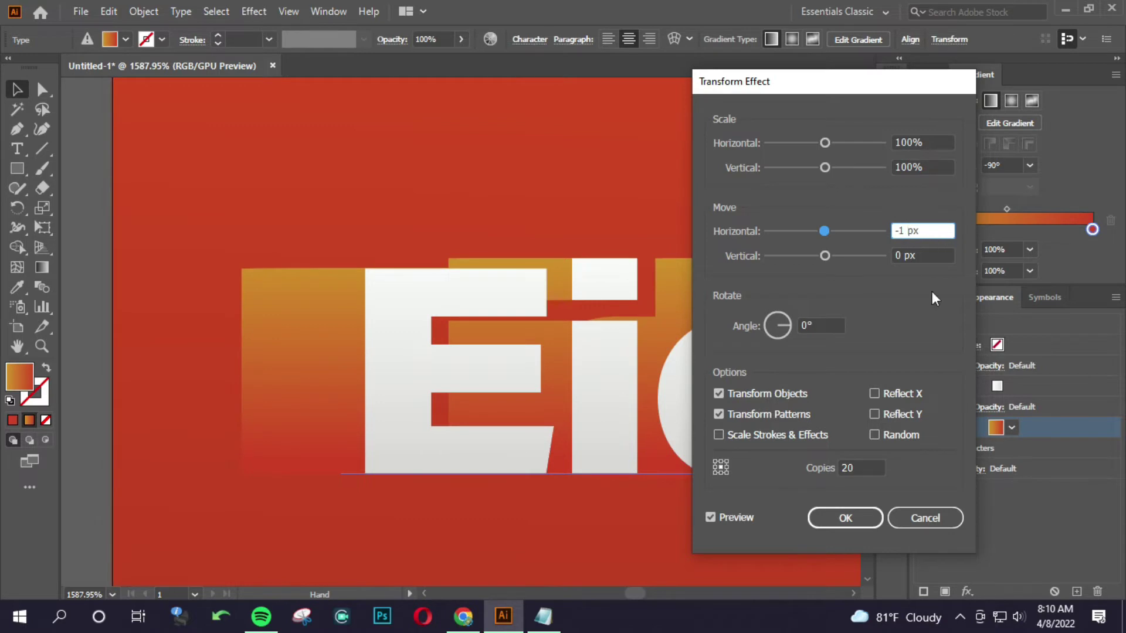
left_click(868, 468)
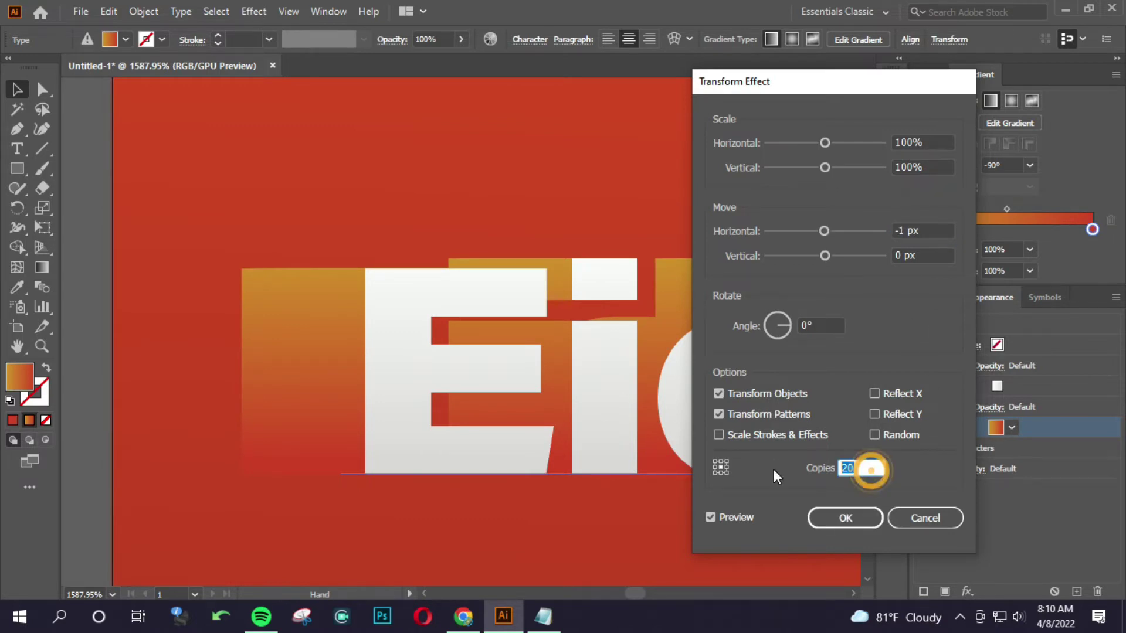
type("0")
left_click(850, 517)
Step: Zoom around to inspect the gold extruded edge, then select and frame the Eid Mubarak text
scroll(326, 319, "down", 2)
scroll(244, 314, "down", 2)
scroll(441, 343, "up", 3)
scroll(441, 343, "up", 1)
scroll(483, 359, "down", 1)
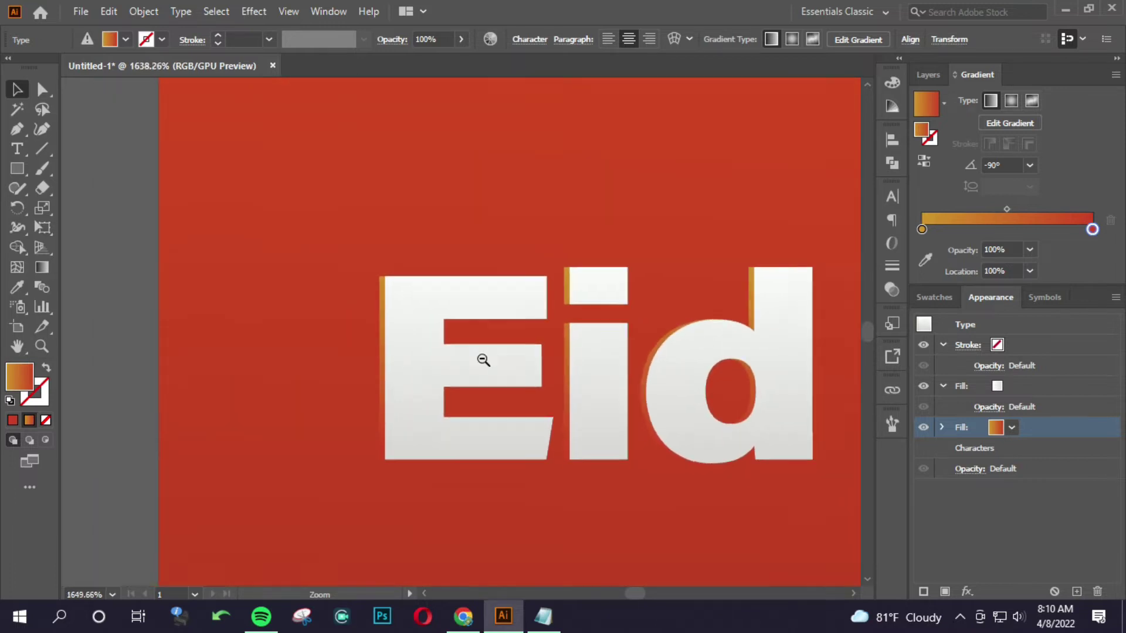
scroll(390, 357, "down", 1)
scroll(480, 372, "up", 2)
scroll(241, 367, "down", 3)
scroll(202, 364, "down", 1)
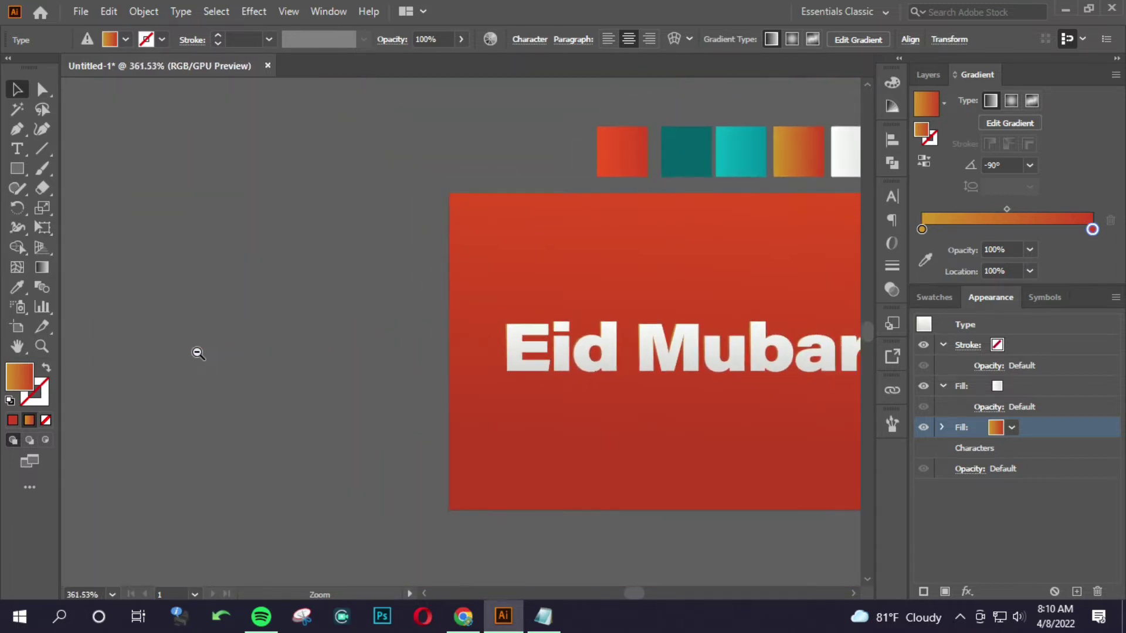
scroll(502, 388, "up", 3)
scroll(522, 376, "up", 1)
scroll(522, 376, "down", 1)
scroll(687, 475, "down", 1)
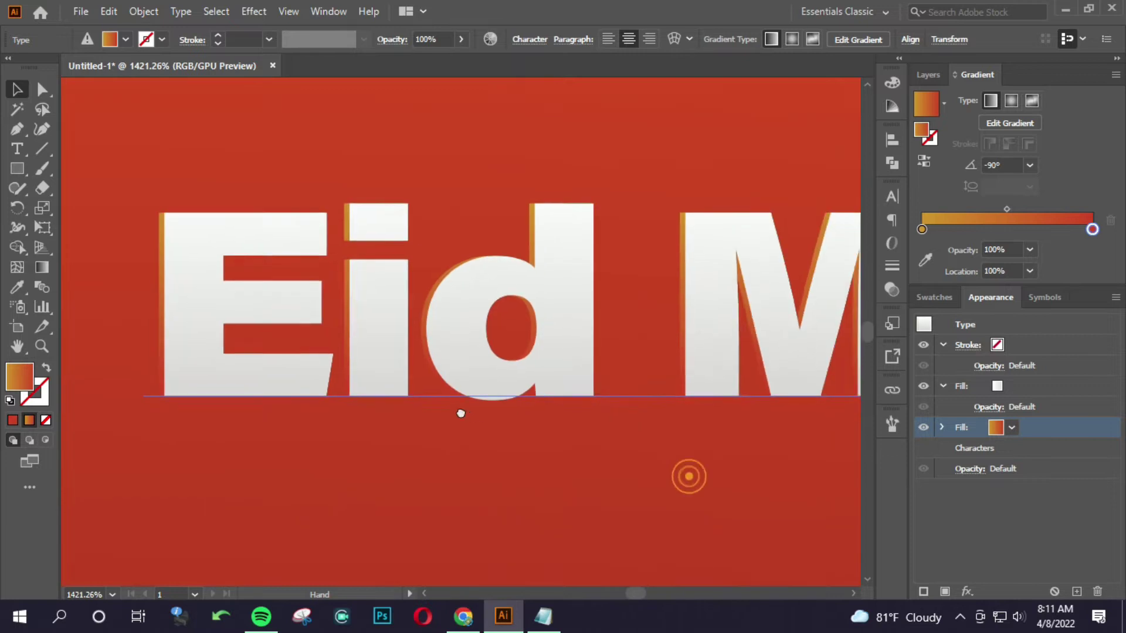
scroll(596, 407, "down", 2)
scroll(441, 383, "up", 2)
scroll(440, 383, "up", 1)
left_click(603, 440)
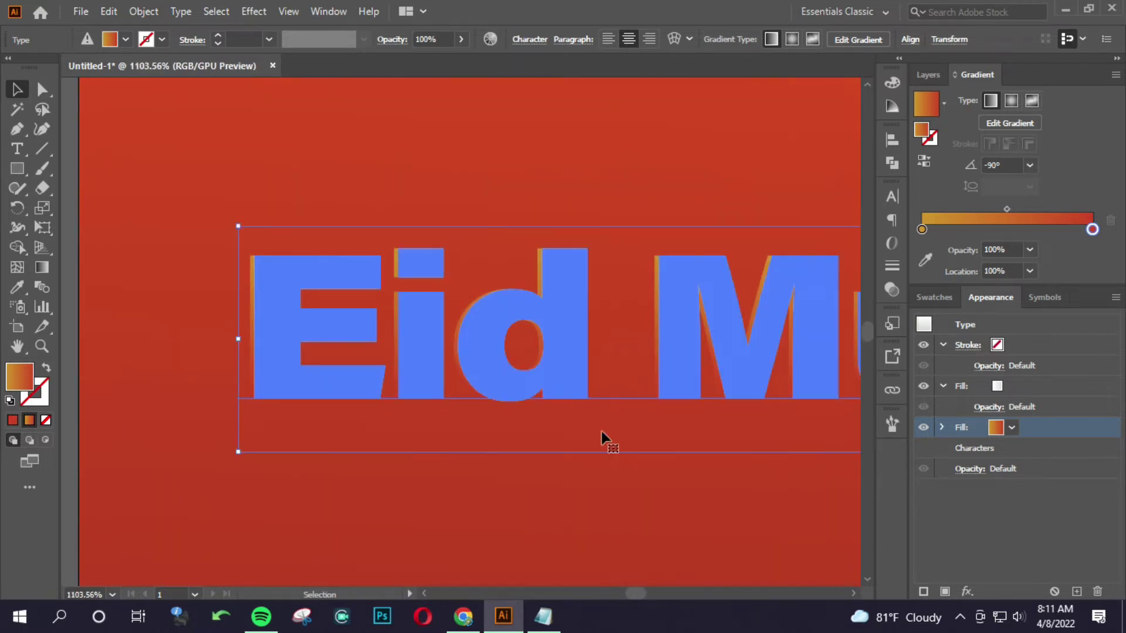
scroll(342, 402, "down", 3)
scroll(281, 371, "down", 1)
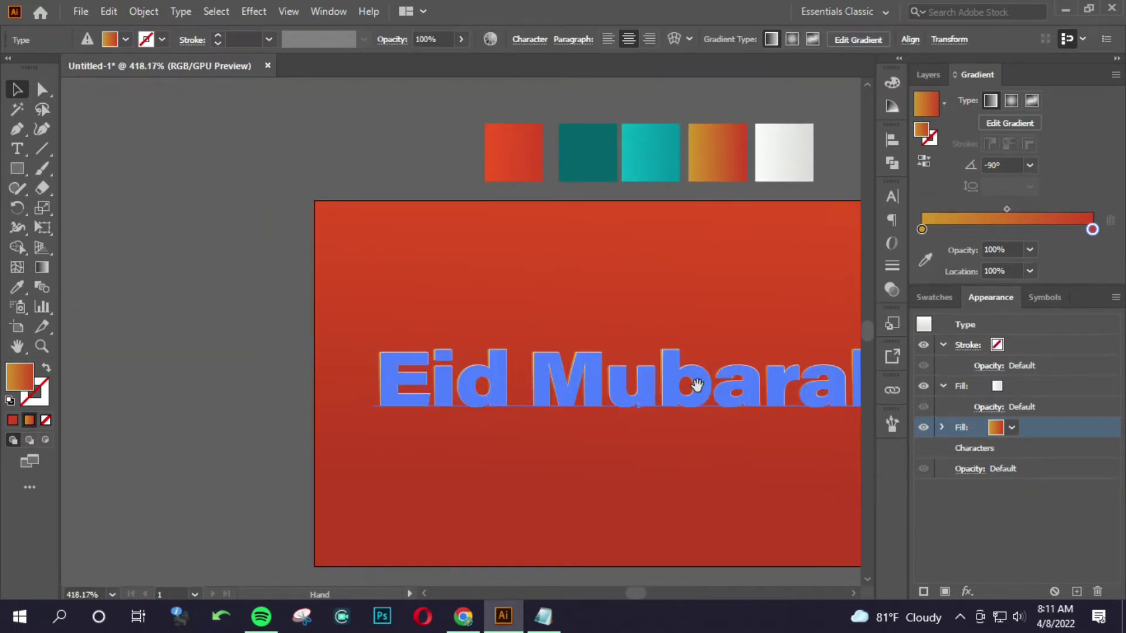
left_click_drag(692, 385, 577, 375)
Step: Target the white fill and start a drop shadow, then cancel it
left_click(995, 387)
left_click(974, 587)
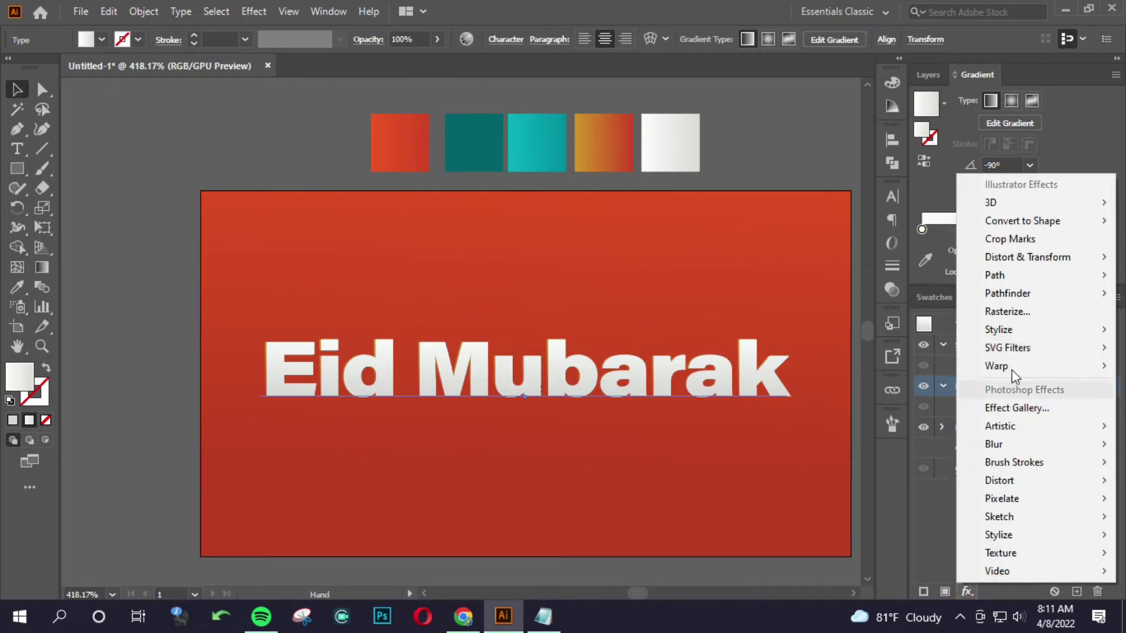
left_click(931, 329)
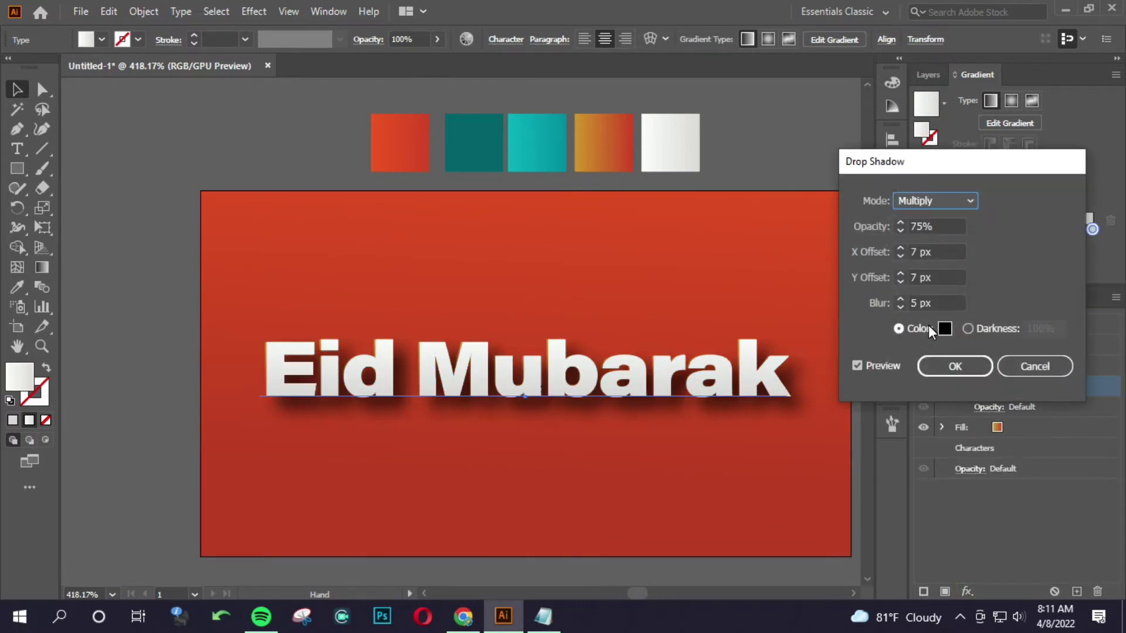
left_click(1015, 366)
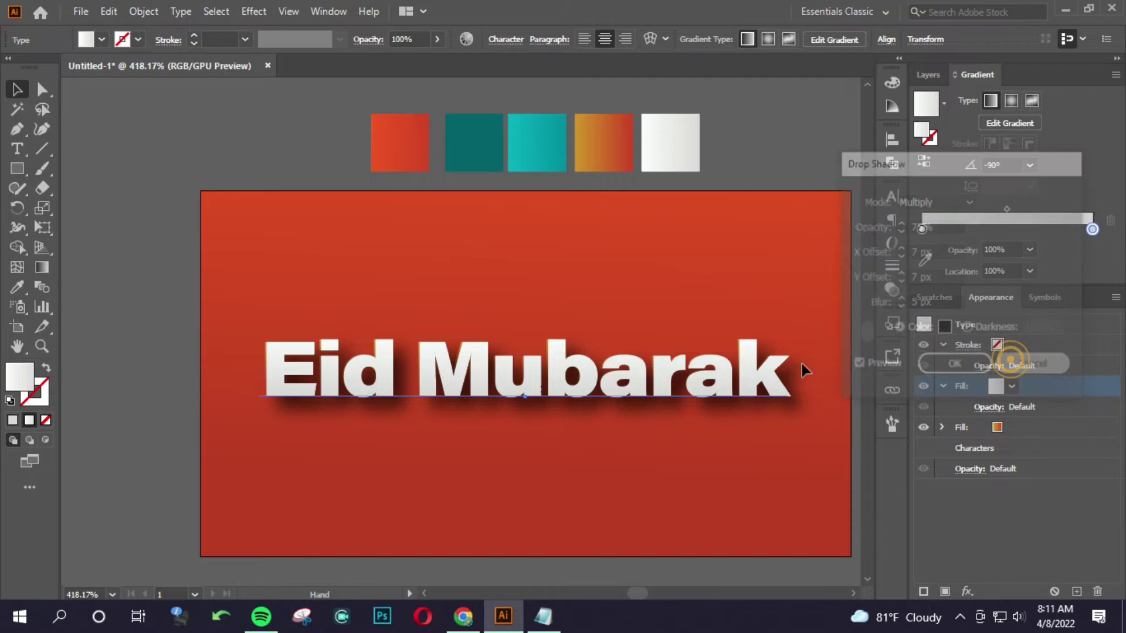
scroll(335, 370, "down", 1)
scroll(340, 373, "down", 2)
scroll(510, 405, "up", 6)
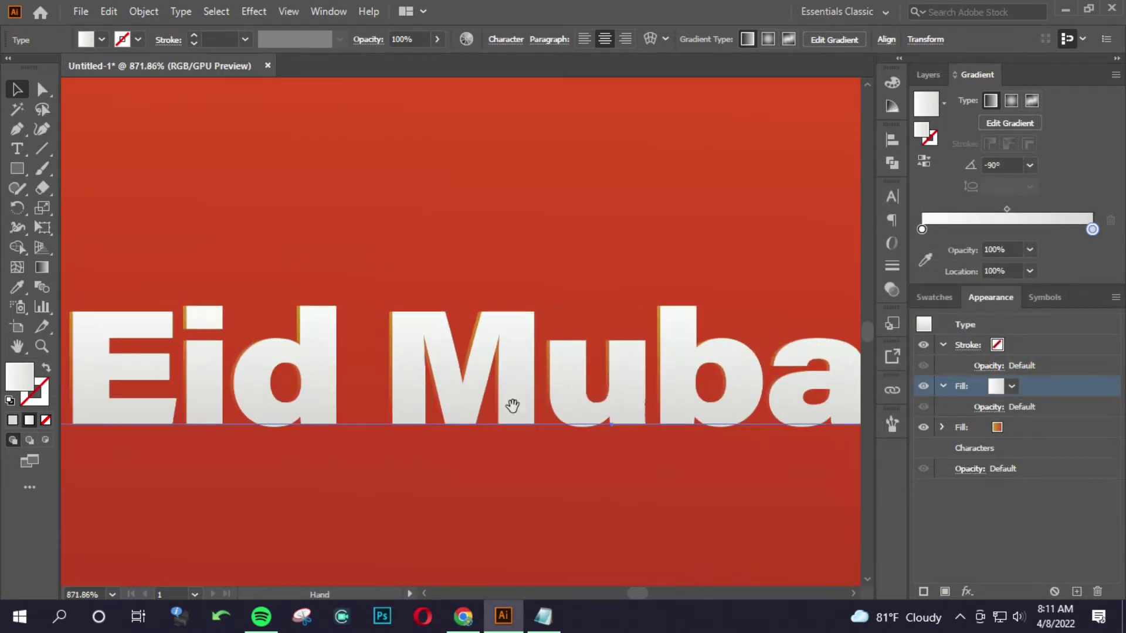
scroll(593, 470, "up", 2)
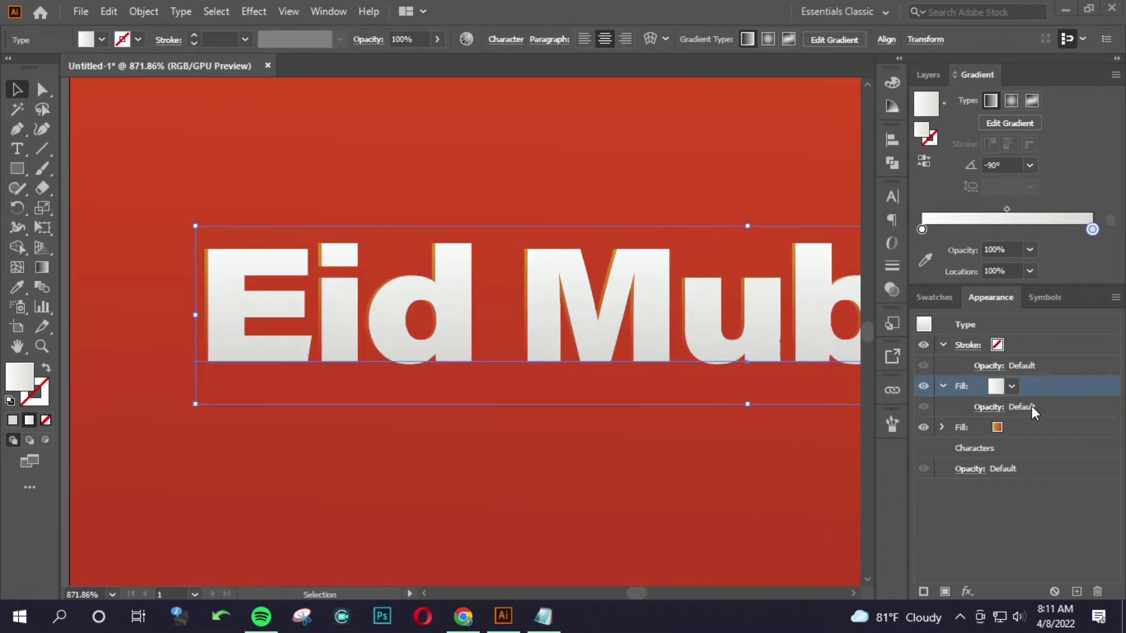
Step: Add a drop shadow to the white fill with 50% opacity, 0 offsets and 2 px blur
left_click(967, 592)
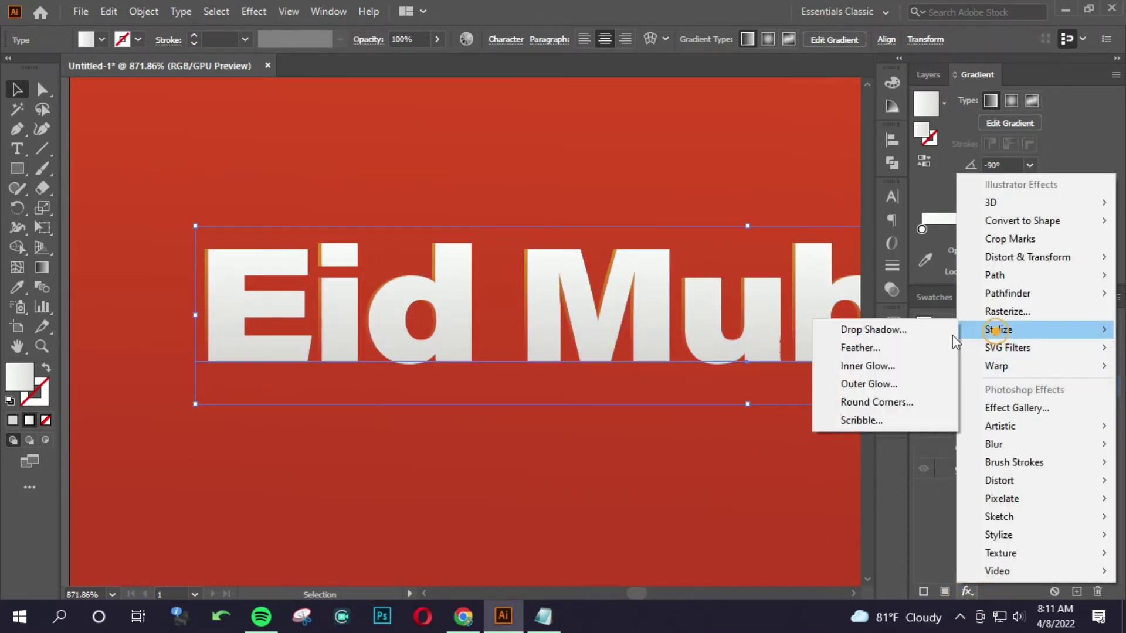
mouse_move(998, 329)
left_click(886, 331)
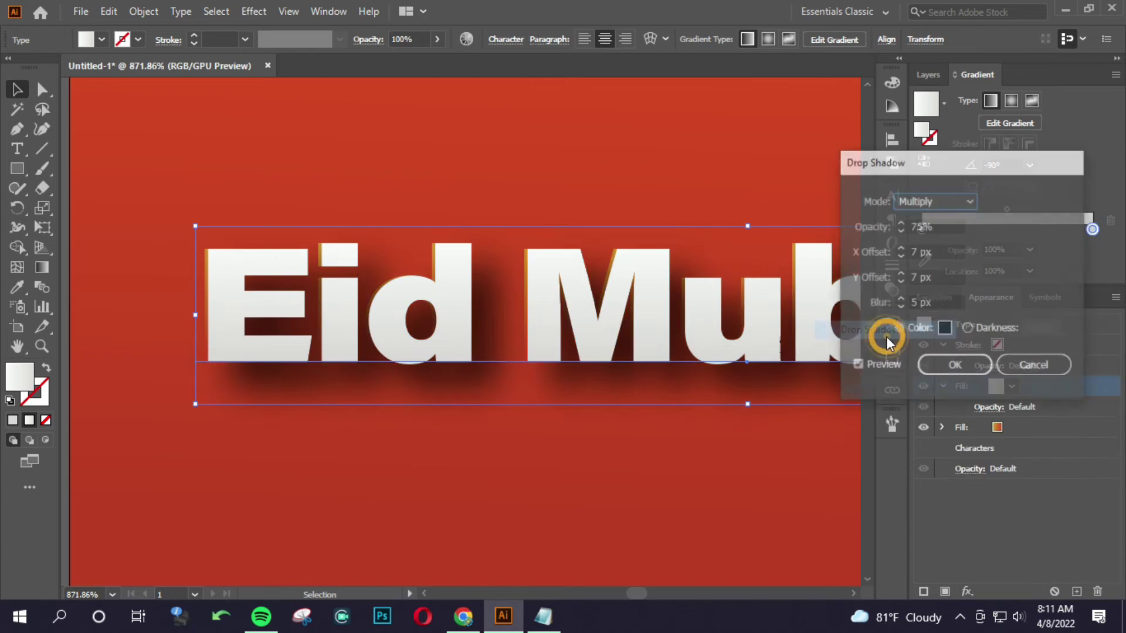
left_click(944, 226)
type("50")
left_click(941, 252)
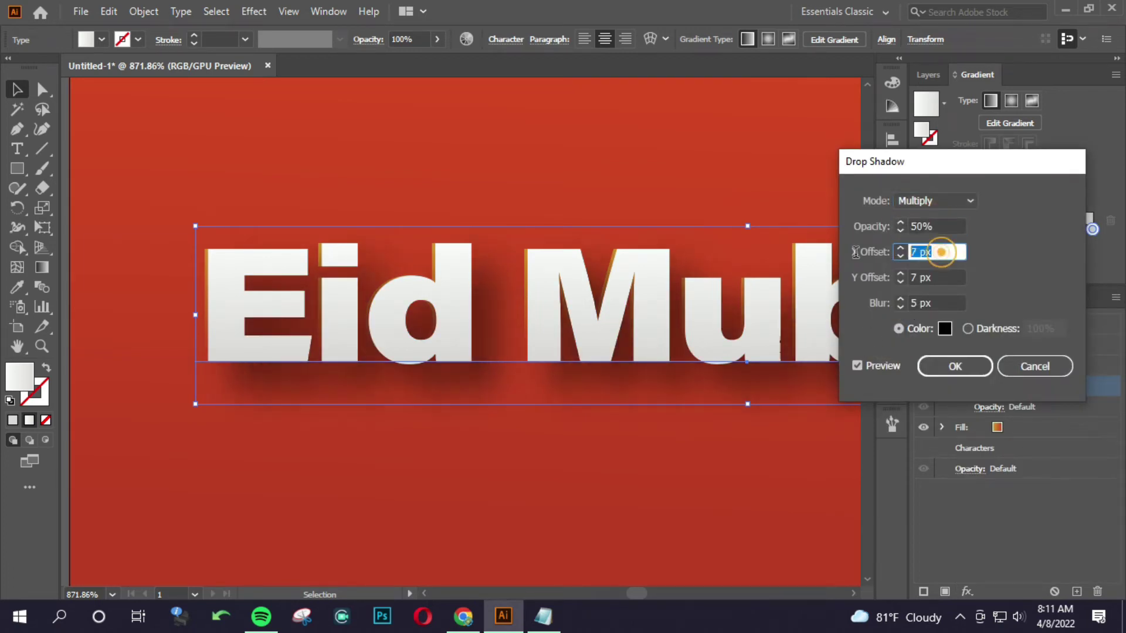
type("0")
left_click(937, 277)
type("0")
left_click(938, 303)
double_click(939, 303)
type("2")
Step: Nudge the shadow's X offset left, raise the blur, and set opacity to 40%
left_click(933, 277)
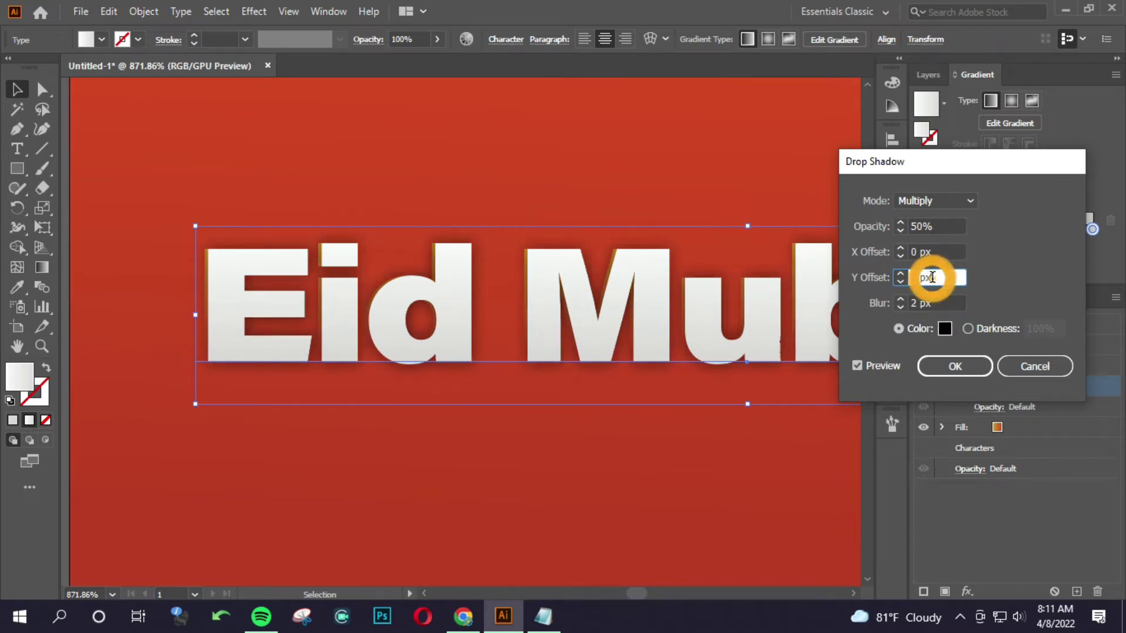
left_click(938, 252)
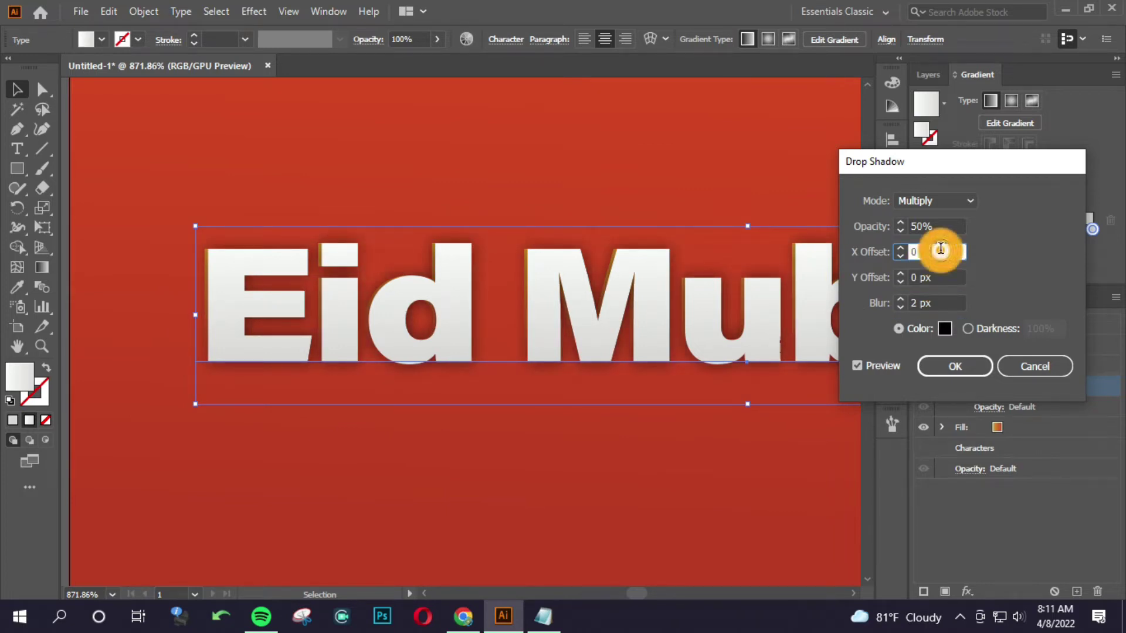
key("Down")
key("Down")
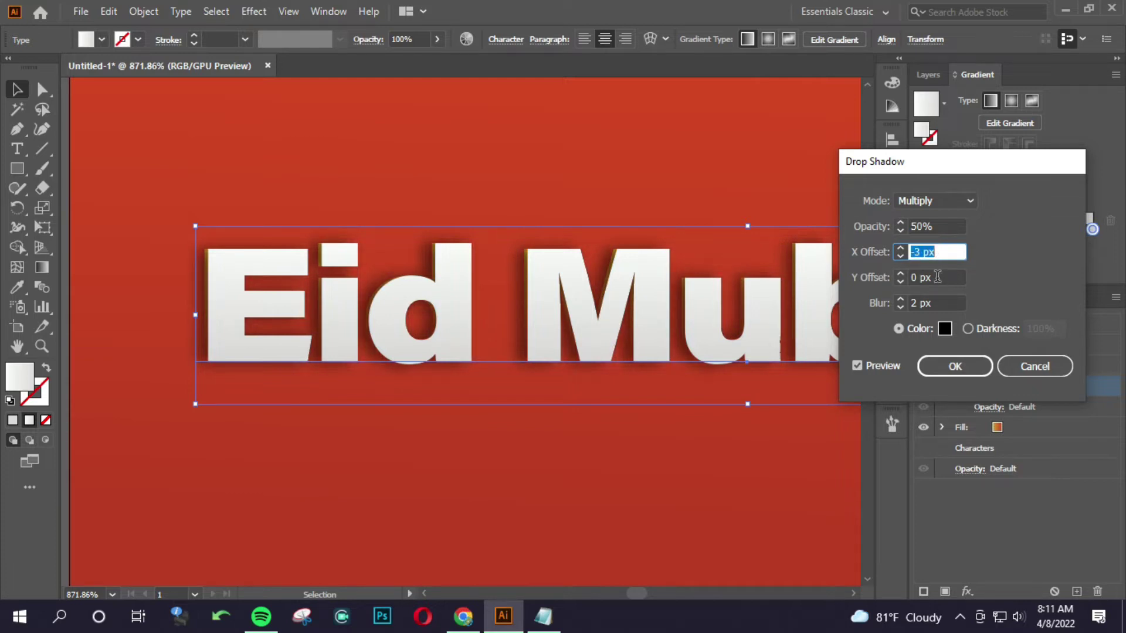
left_click(938, 277)
left_click(938, 303)
key("Up")
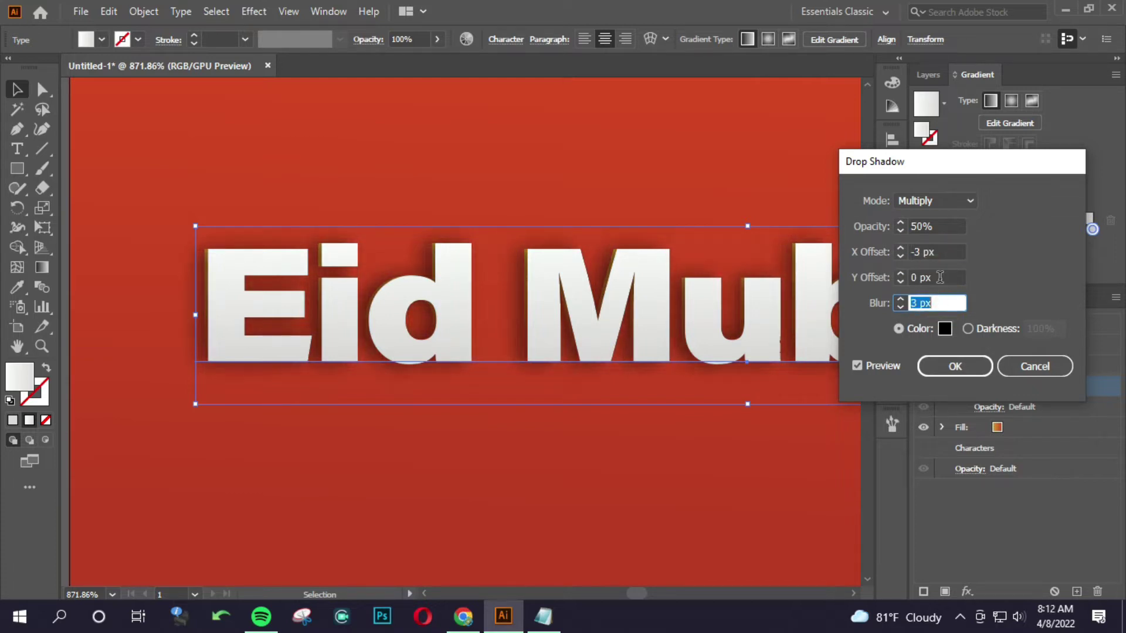
key("Tab")
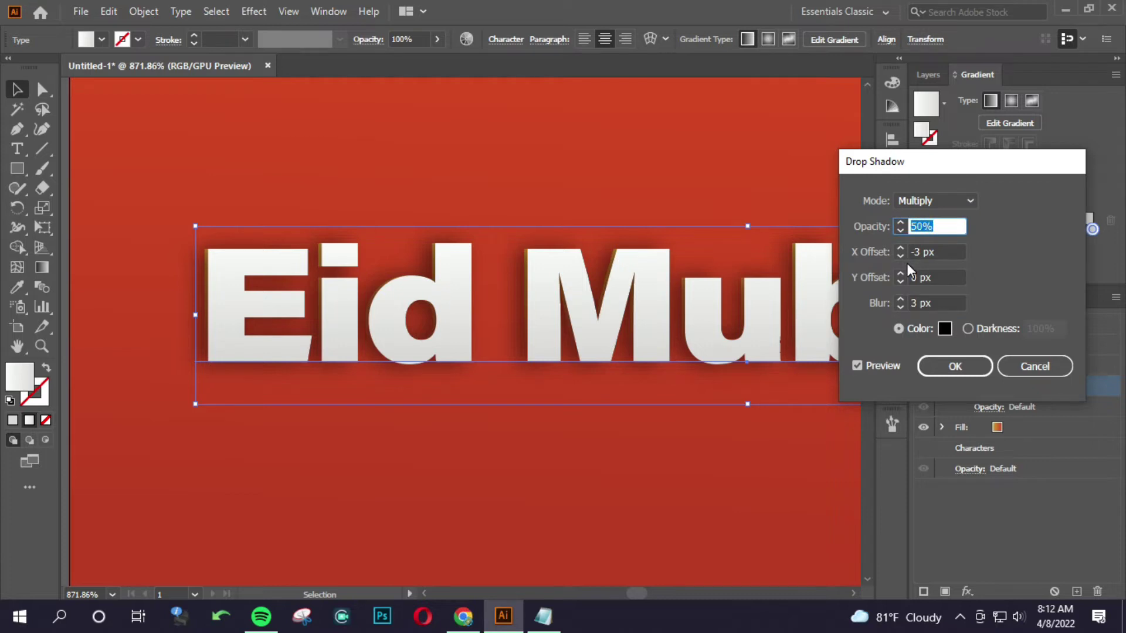
type("40")
Step: Shift the shadow slightly further left, set the blur back to 2 px, and apply it
left_click(935, 252)
key("Down")
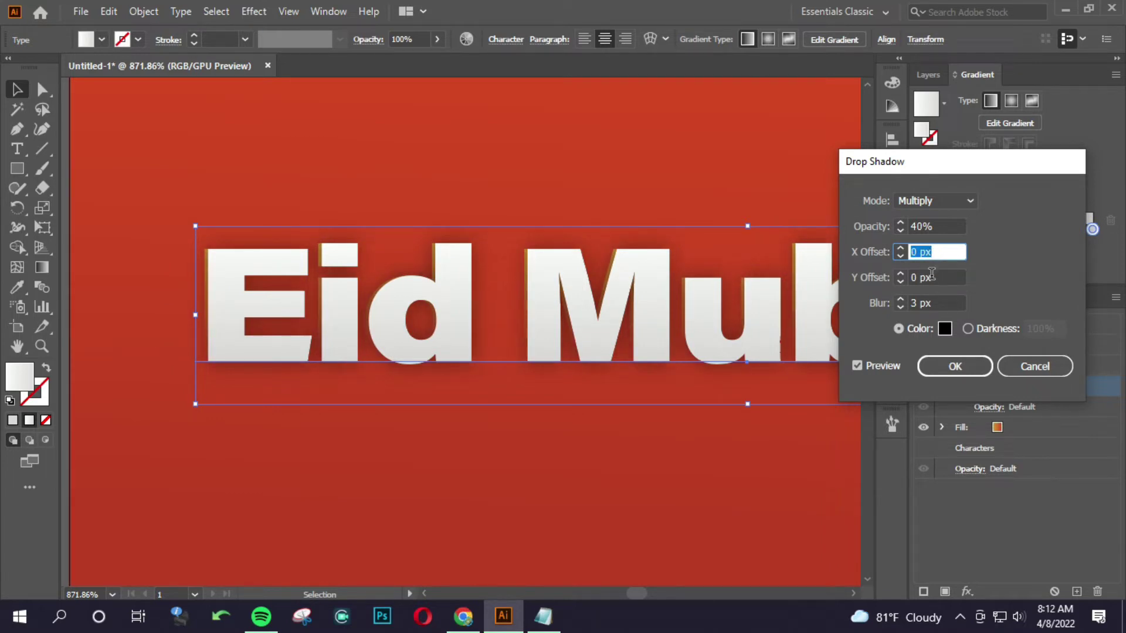
left_click(934, 302)
key("Down")
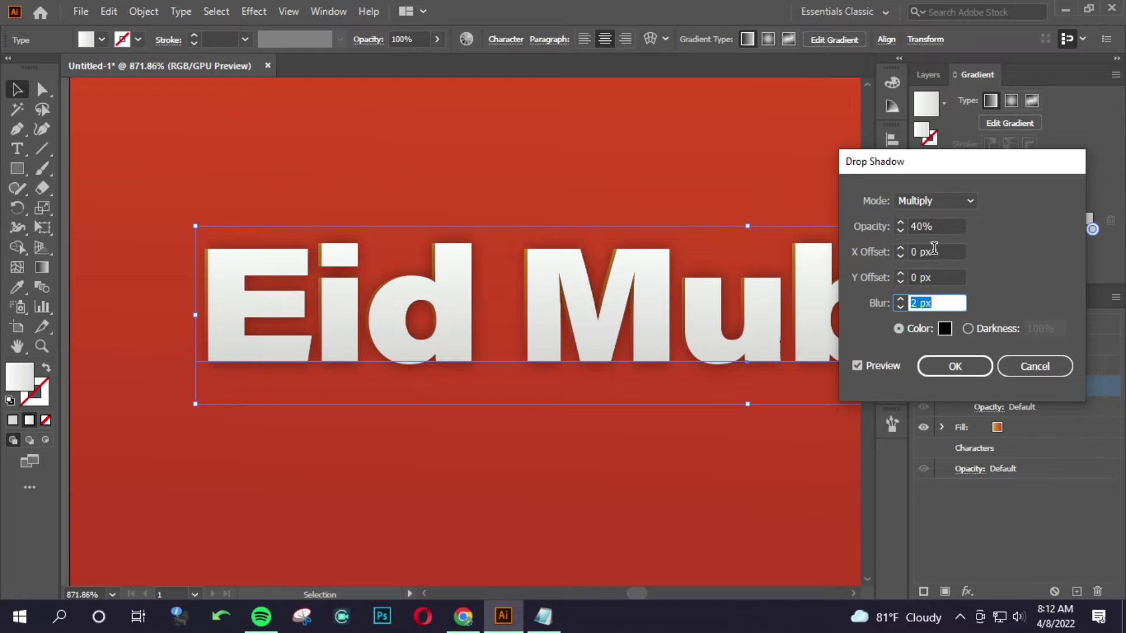
left_click(934, 251)
key("Down")
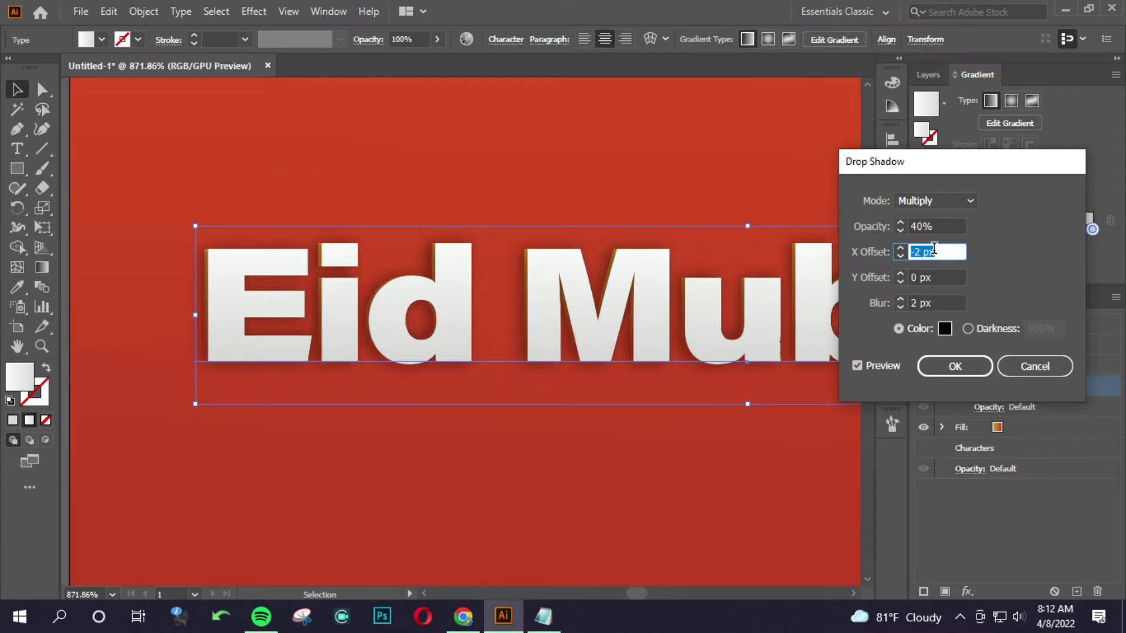
left_click(955, 366)
Step: Zoom in, recheck the drop shadow settings, then reselect the Eid Mubarak text's characters
scroll(307, 324, "down", 5)
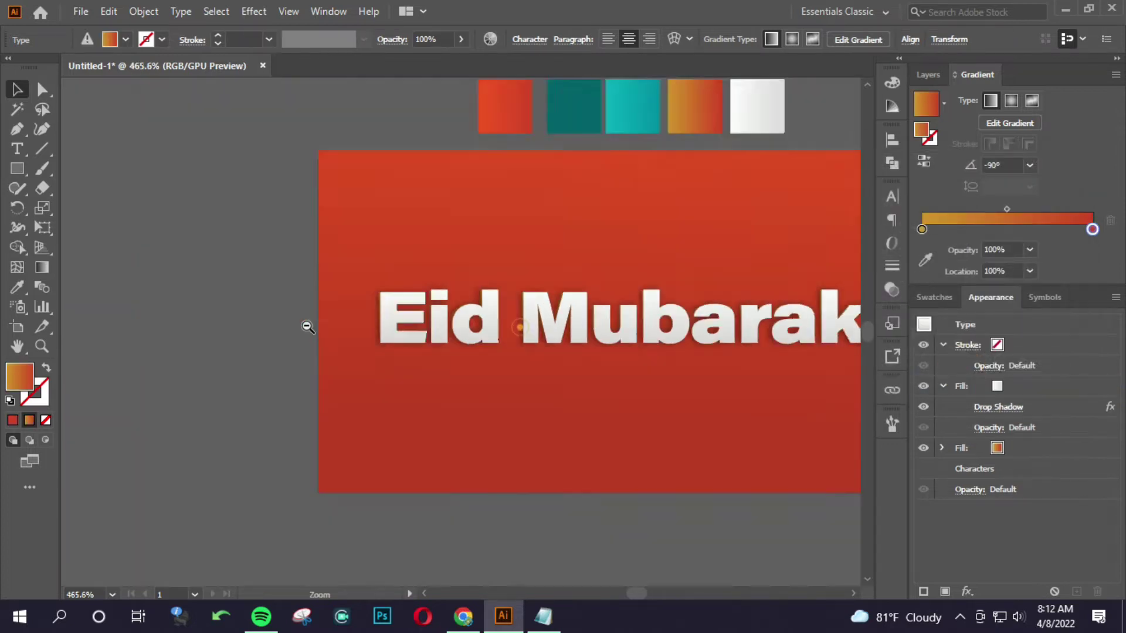
scroll(325, 324, "down", 2)
left_click_drag(586, 357, 866, 370)
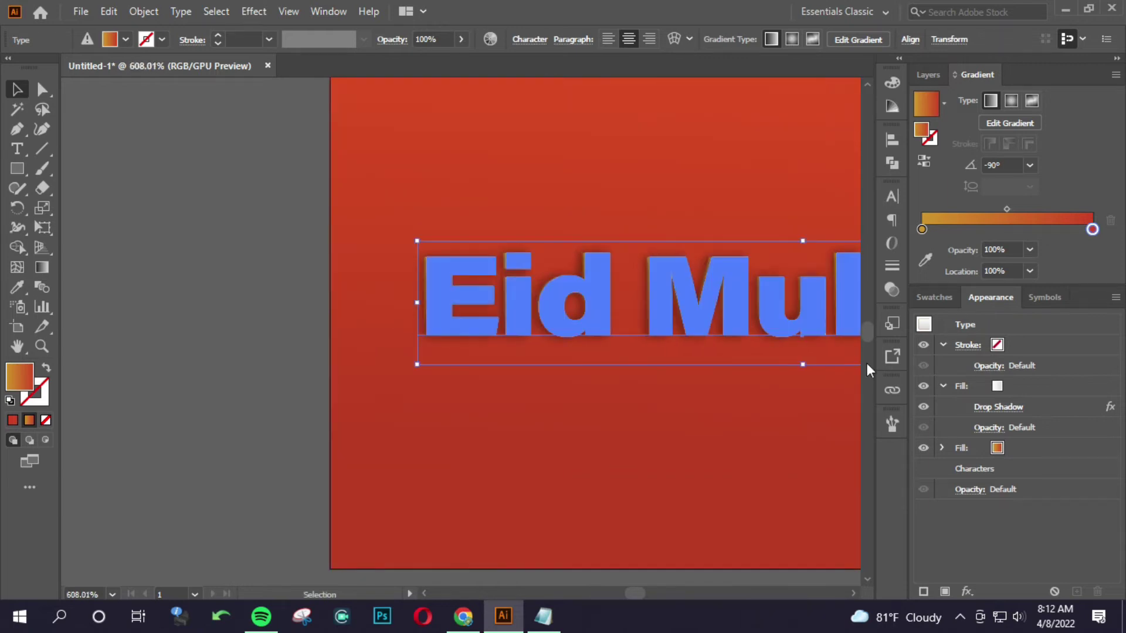
left_click(998, 407)
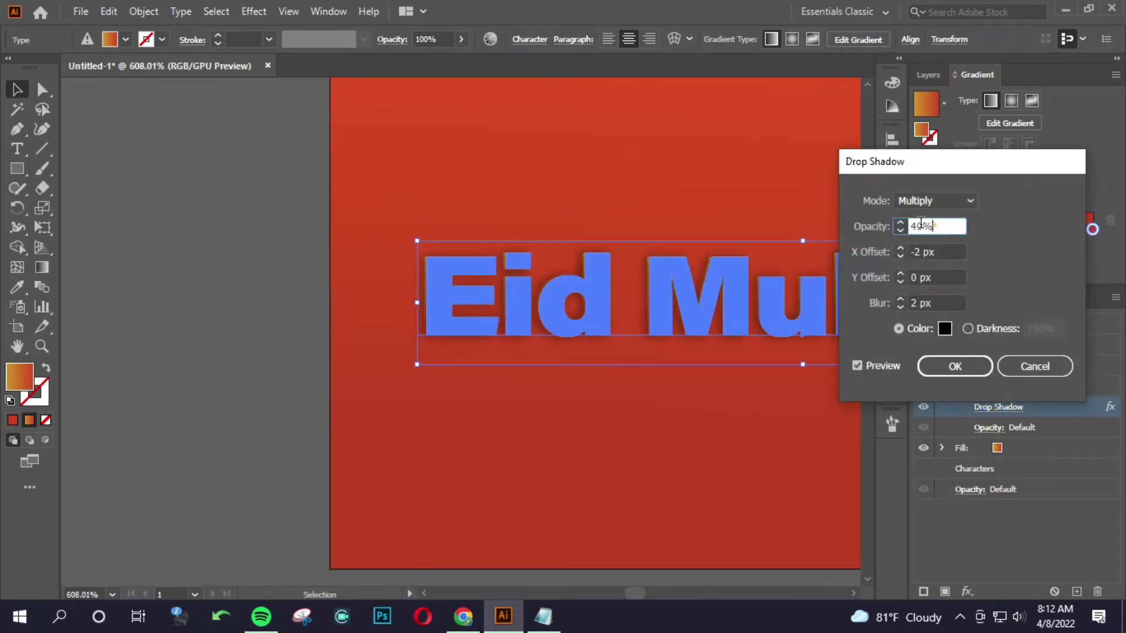
key("Return")
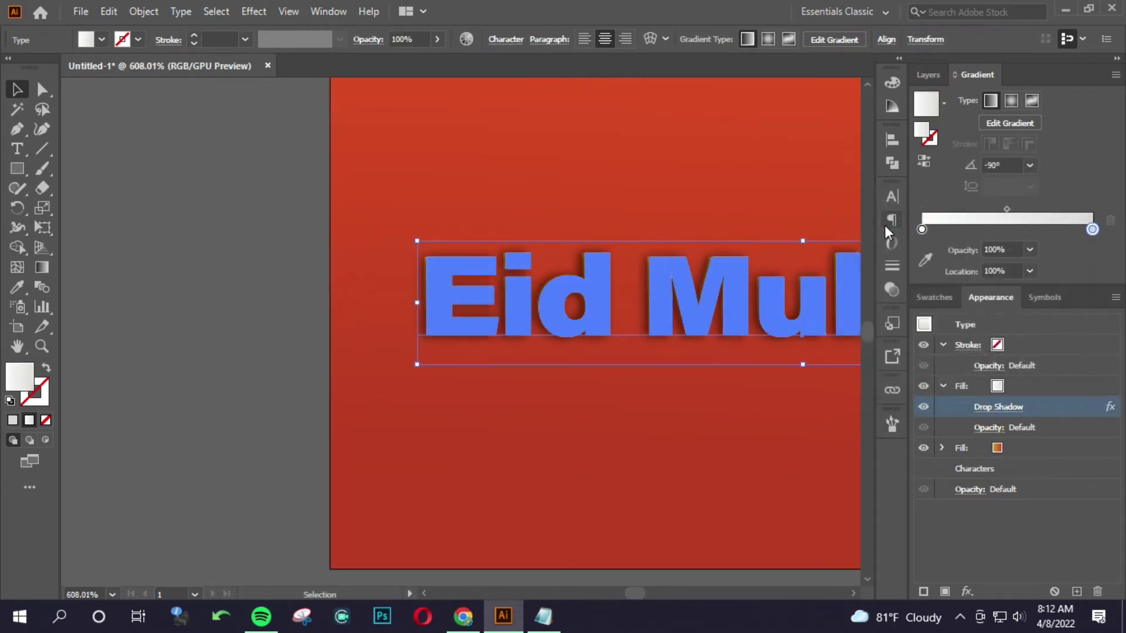
mouse_move(352, 397)
left_mouse_down()
mouse_move(558, 372)
mouse_move(389, 314)
left_mouse_up()
left_click_drag(638, 298, 536, 321)
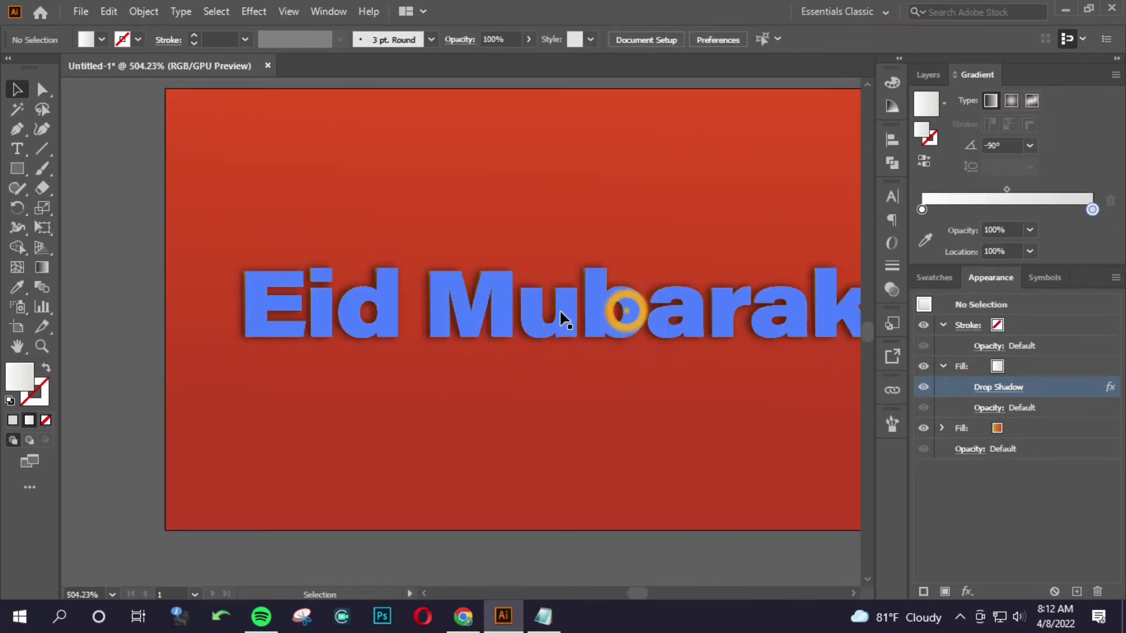
left_click(564, 319)
left_click(997, 468)
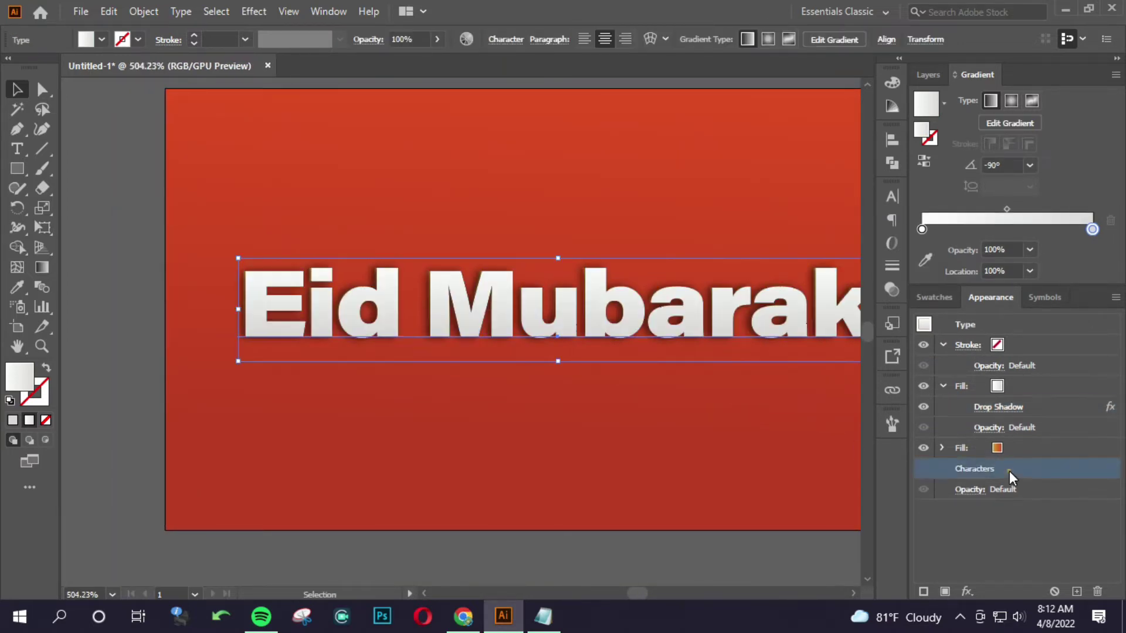
Step: Add a new fill to the text, colouring it with the sampled cyan/teal swatch
left_click(945, 589)
scroll(468, 368, "down", 2)
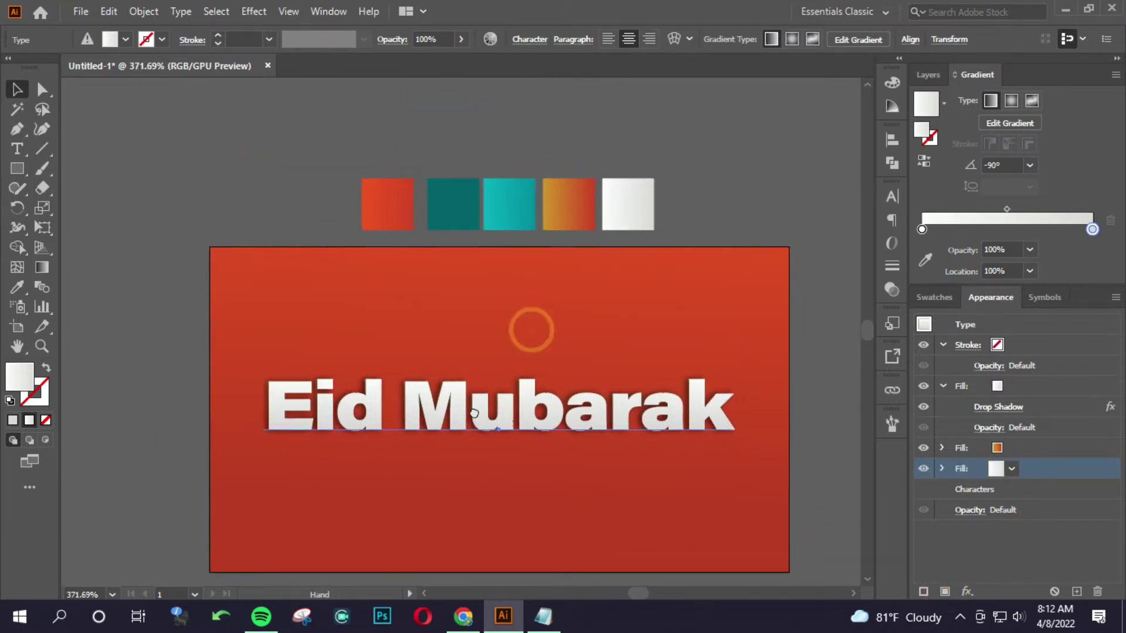
scroll(522, 326, "up", 1)
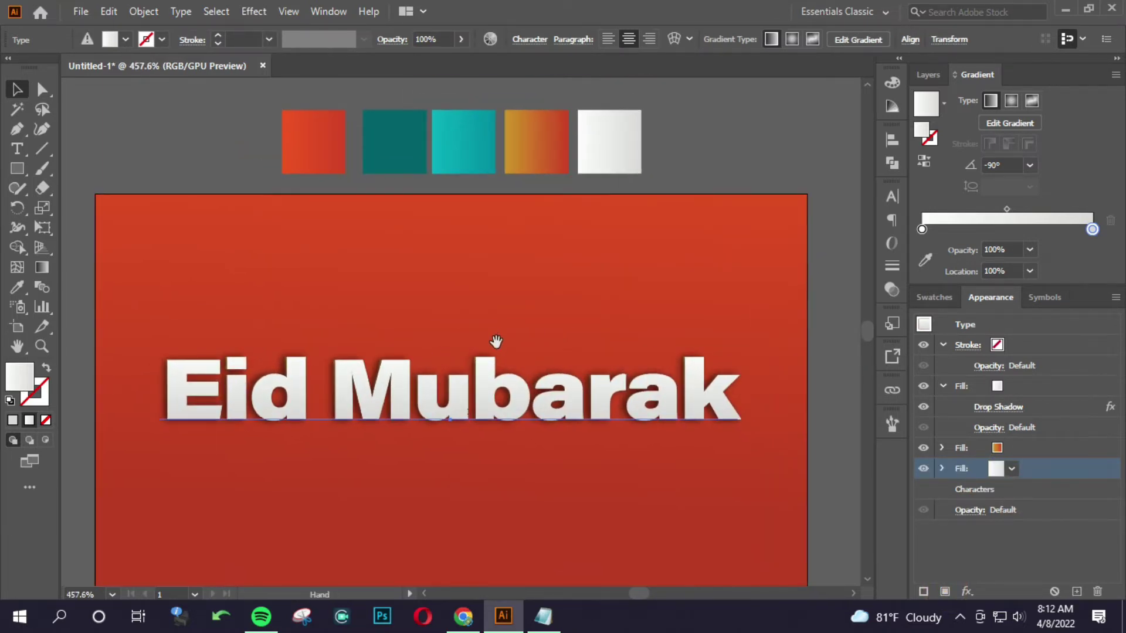
left_click_drag(495, 342, 499, 346)
key("i")
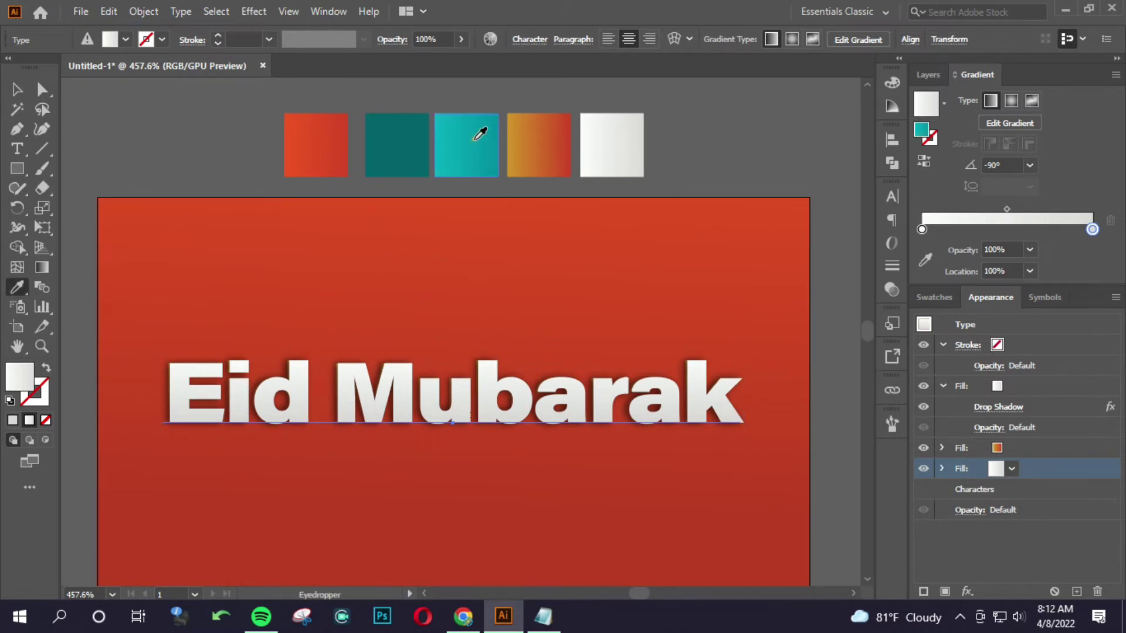
left_click(480, 133)
scroll(390, 390, "down", 1)
scroll(390, 389, "down", 1)
Step: Apply a 5 px Offset Path with round joins to the teal fill
left_click(966, 591)
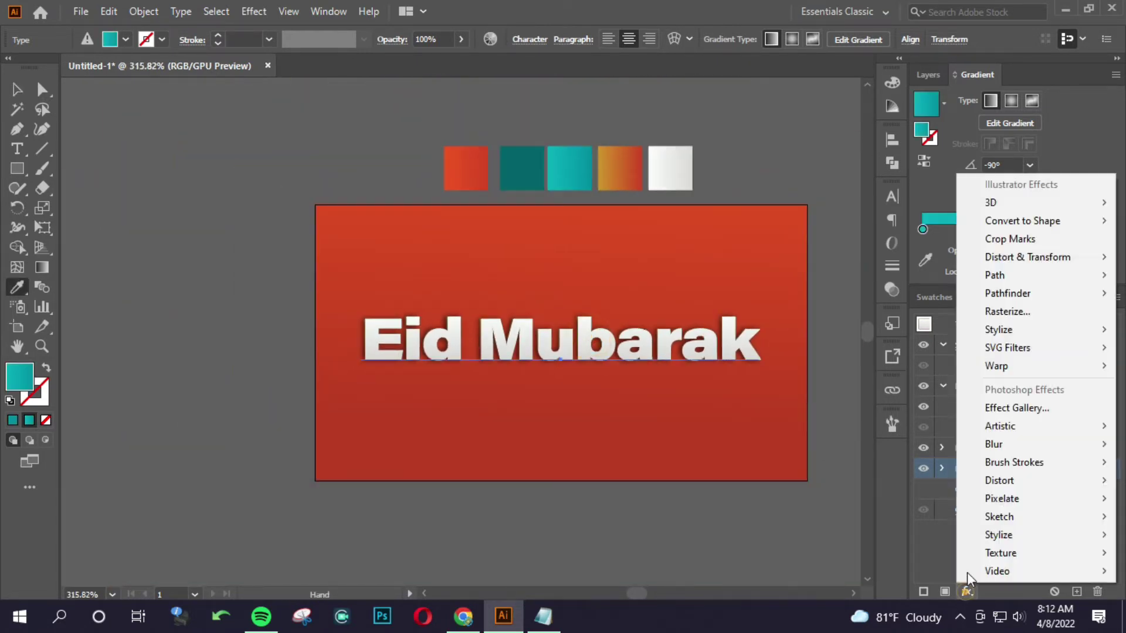
left_click(892, 271)
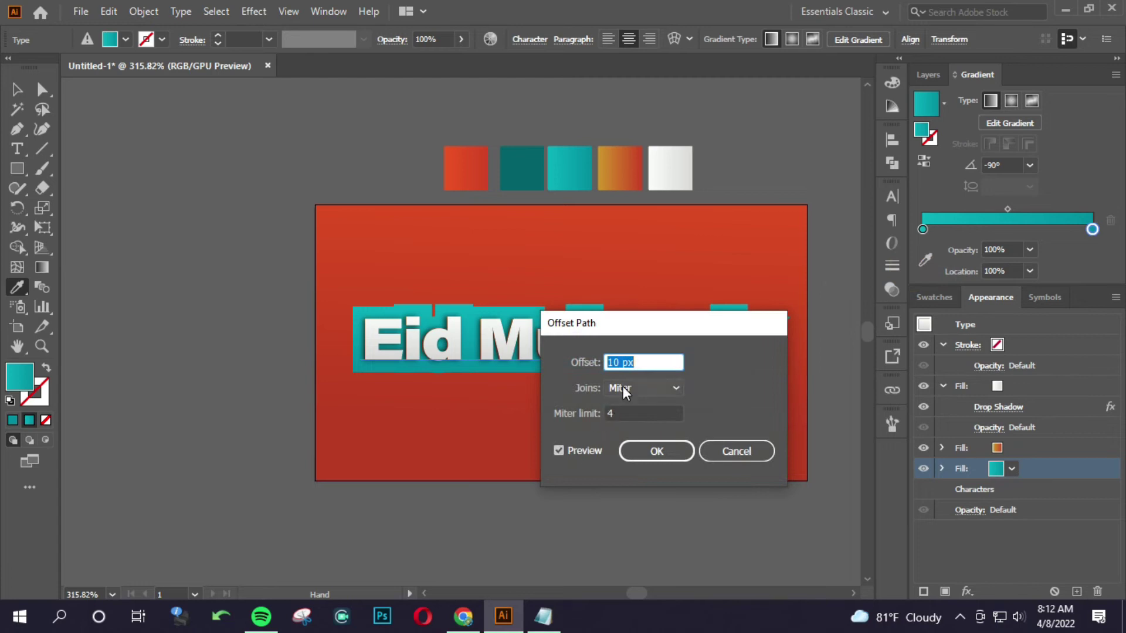
left_click(623, 388)
left_click(634, 420)
left_click_drag(655, 328, 842, 261)
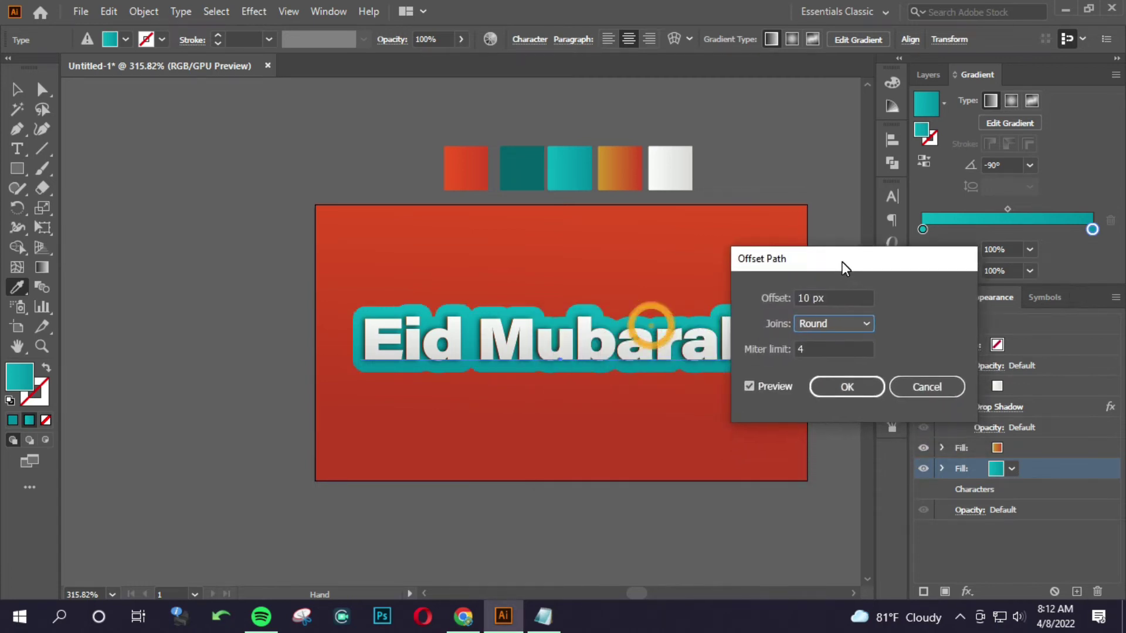
left_click(827, 297)
key("Down")
key("Down")
key("Down")
key("Down")
key("Down")
key("Down")
key("Up")
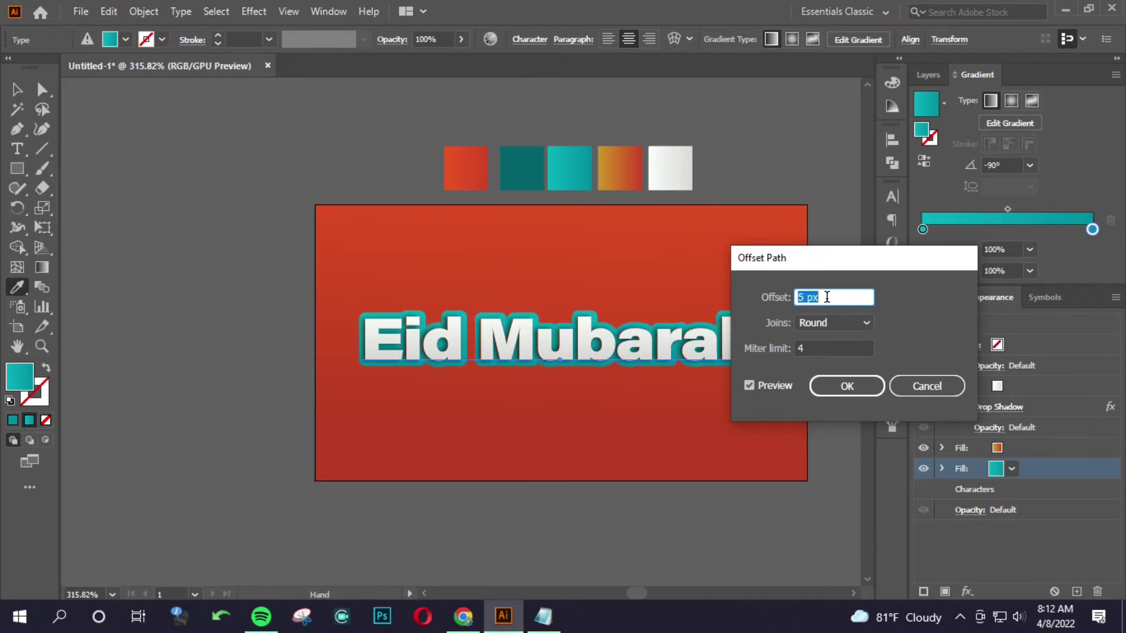
left_click(835, 387)
Step: Reselect the text and reduce the teal fill's offset to 4 px
key("v")
key("ctrl+shift+a")
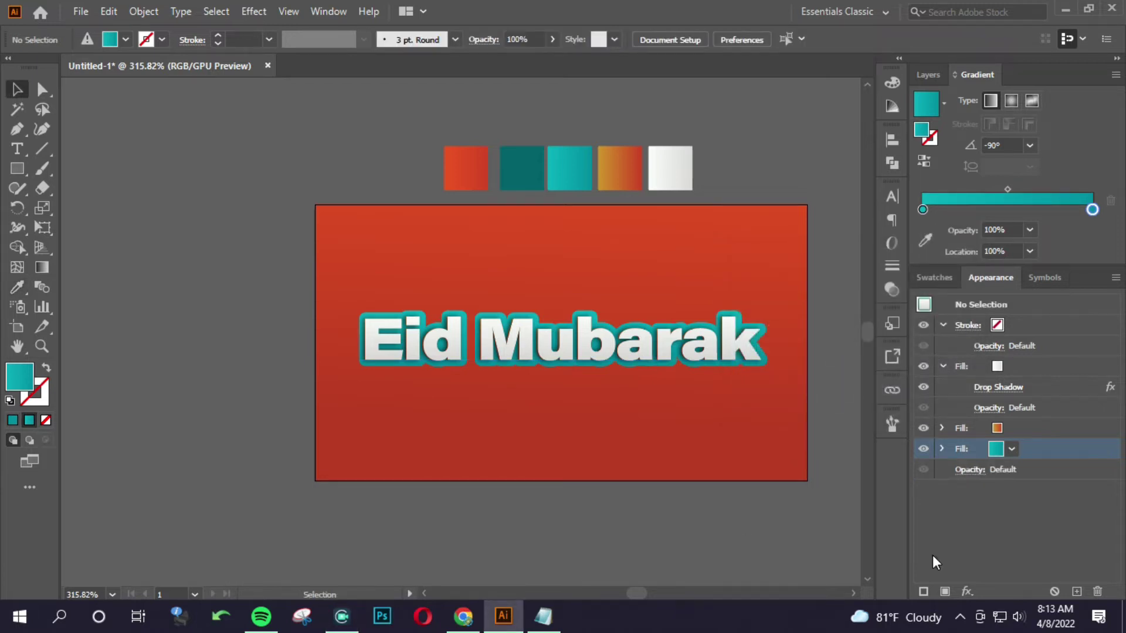
scroll(440, 311, "up", 3)
scroll(549, 410, "up", 4)
left_click(573, 332)
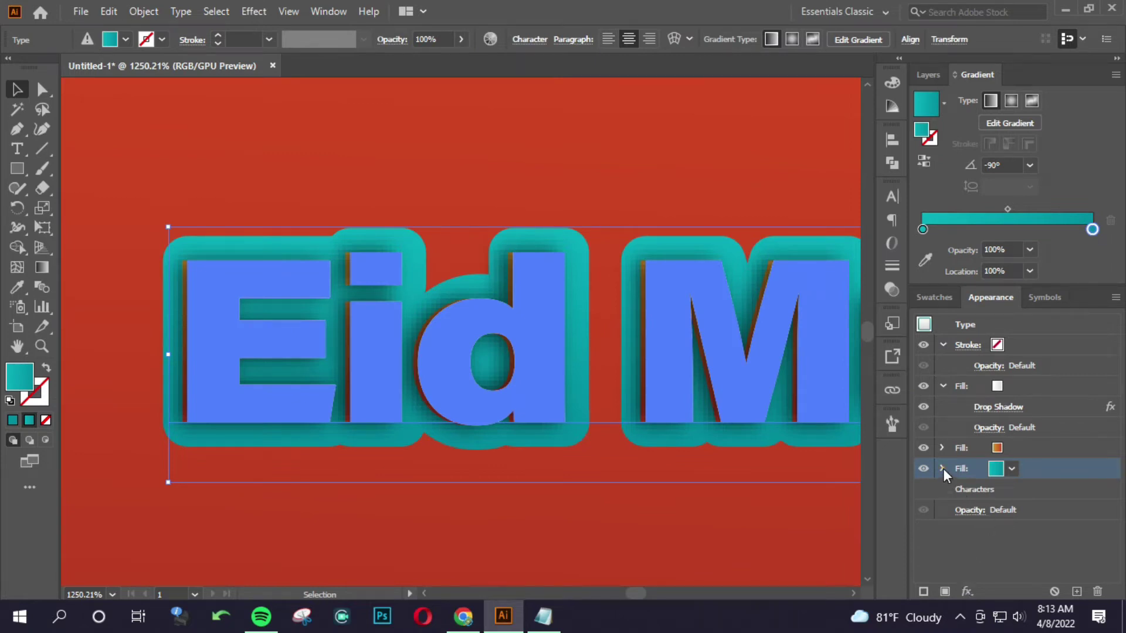
left_click(993, 490)
key("Down")
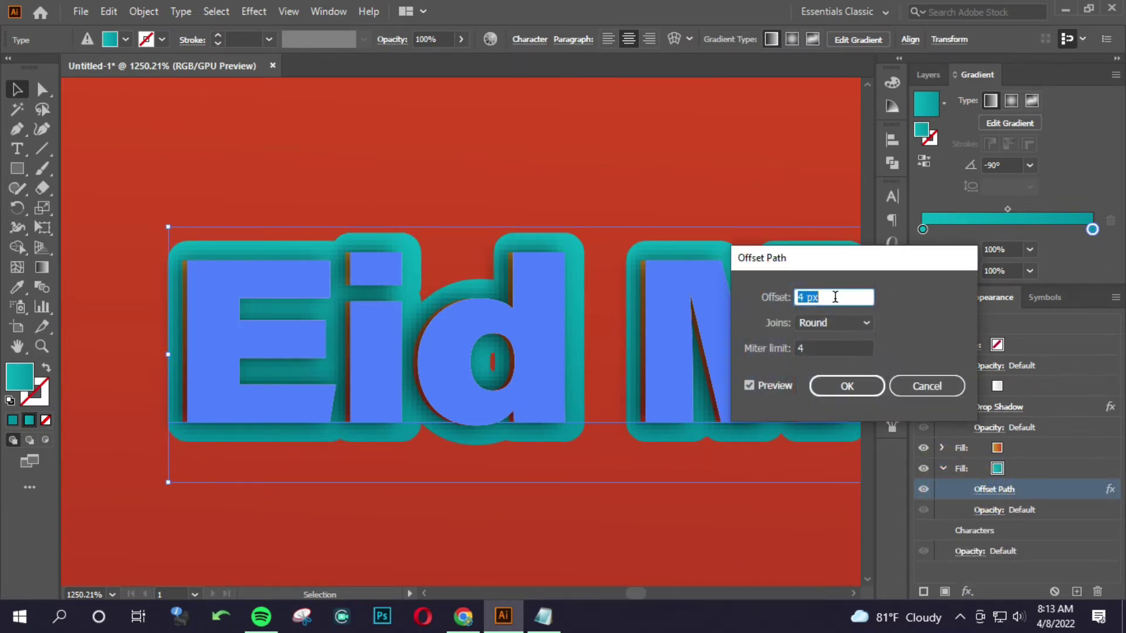
left_click(843, 388)
left_click(715, 483)
mouse_move(512, 462)
left_mouse_down()
mouse_move(429, 452)
mouse_move(496, 450)
left_mouse_up()
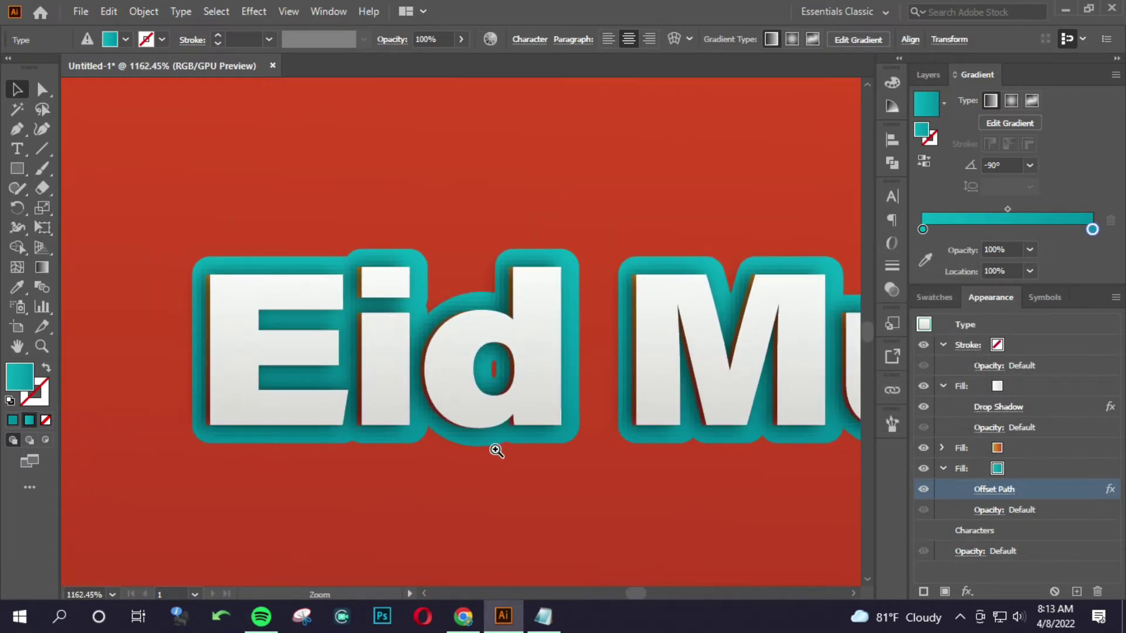
Step: Apply a second 3 px Offset Path to the teal fill as a new effect
left_click(1033, 475)
left_click(968, 591)
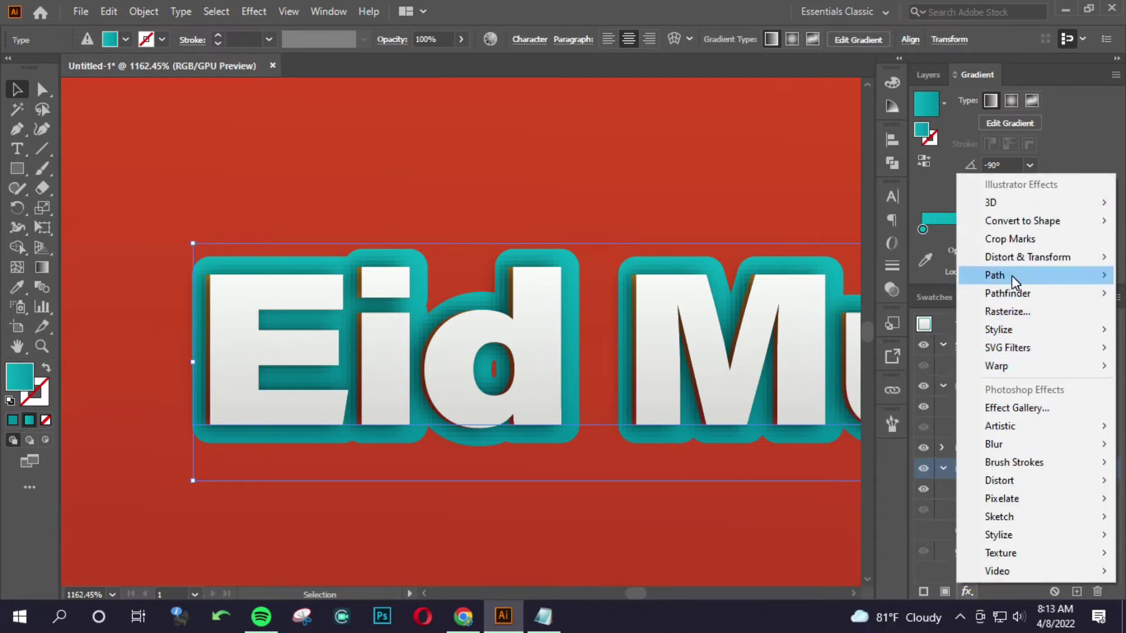
mouse_move(995, 274)
left_click(894, 276)
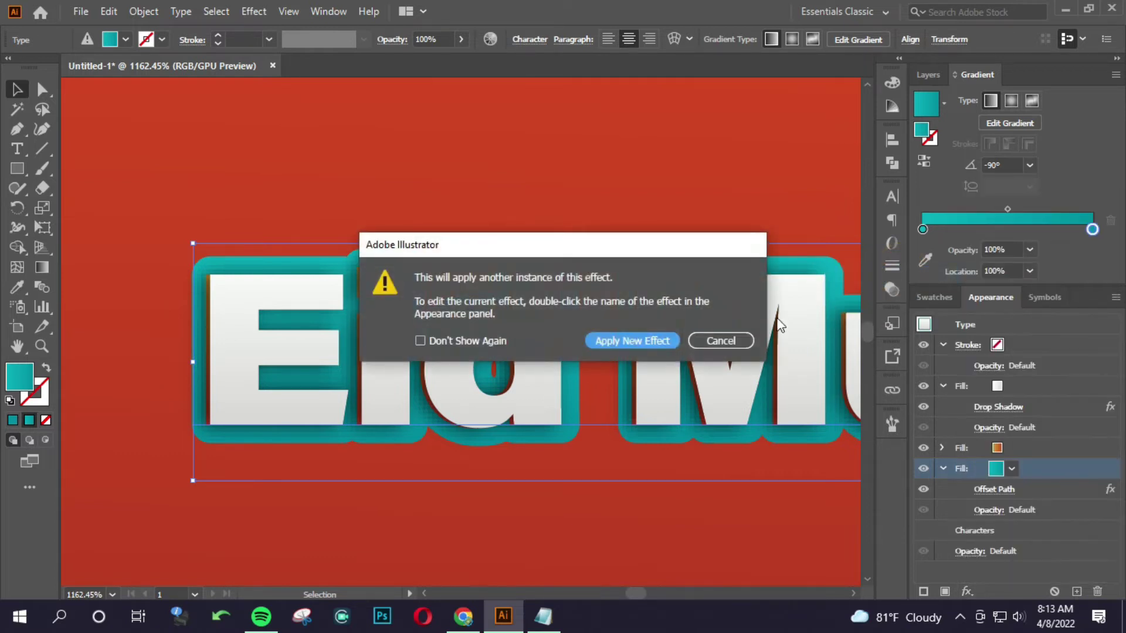
left_click(645, 340)
key("Down")
key("Down")
key("Down")
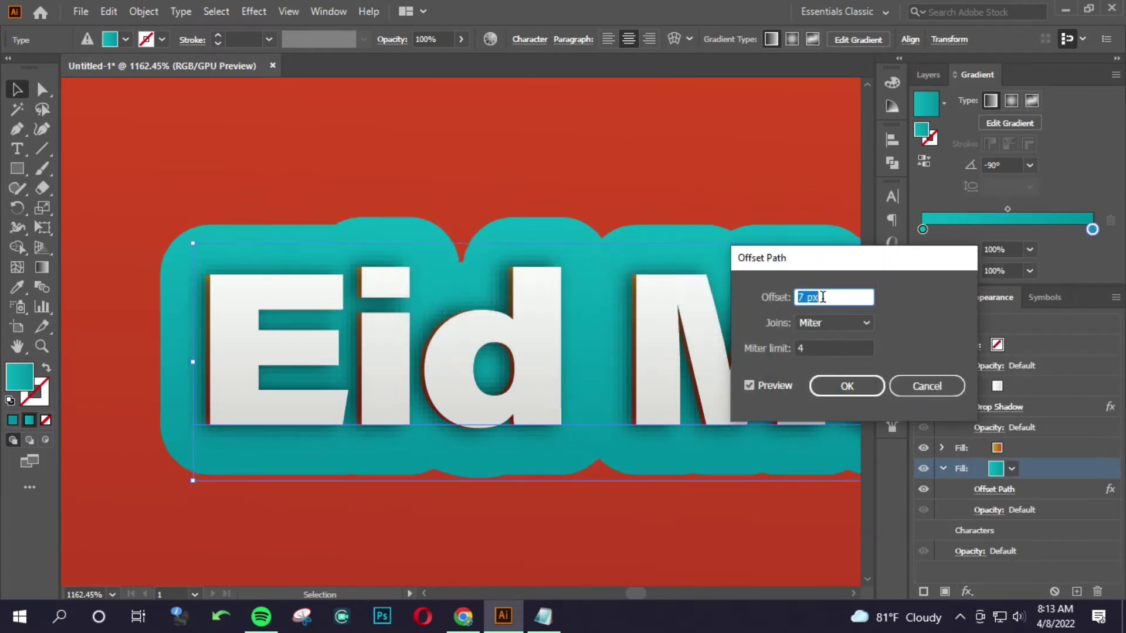
key("Down")
key("Down")
key("Down")
key("Down")
key("Down")
key("Down")
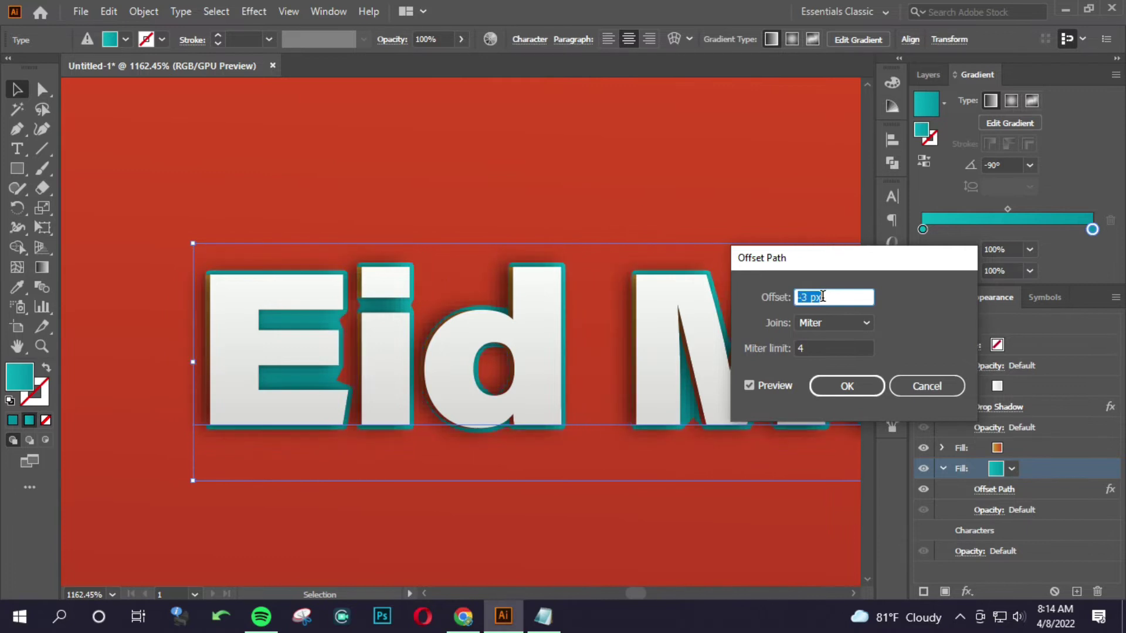
key("Up")
key("Up")
key("Up")
key("Up")
key("Up")
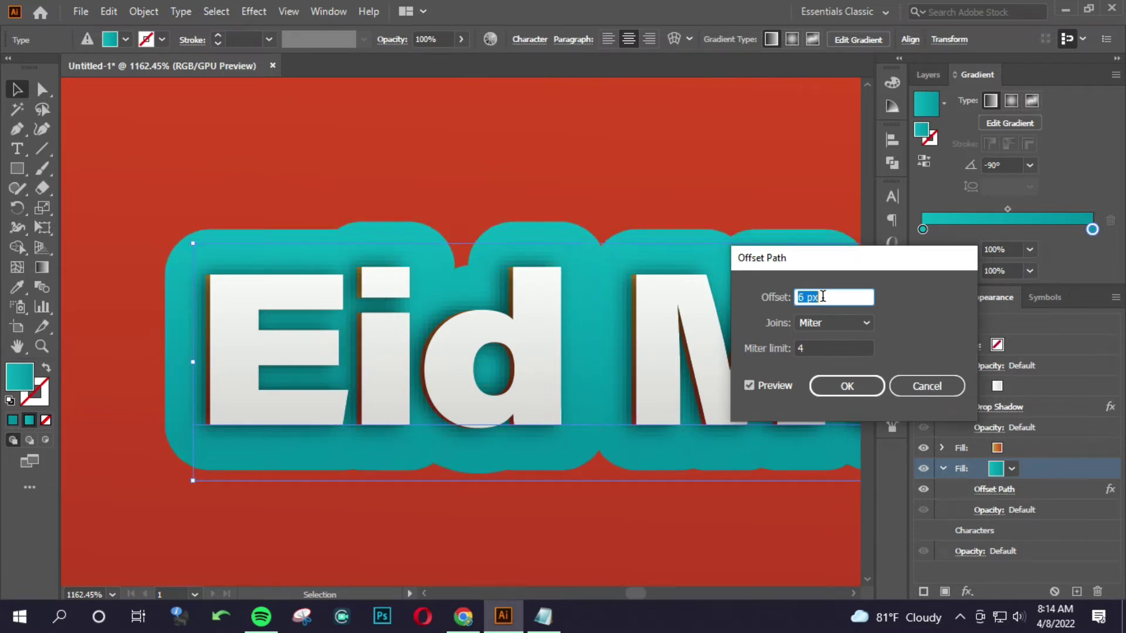
left_click(847, 386)
scroll(465, 352, "down", 5)
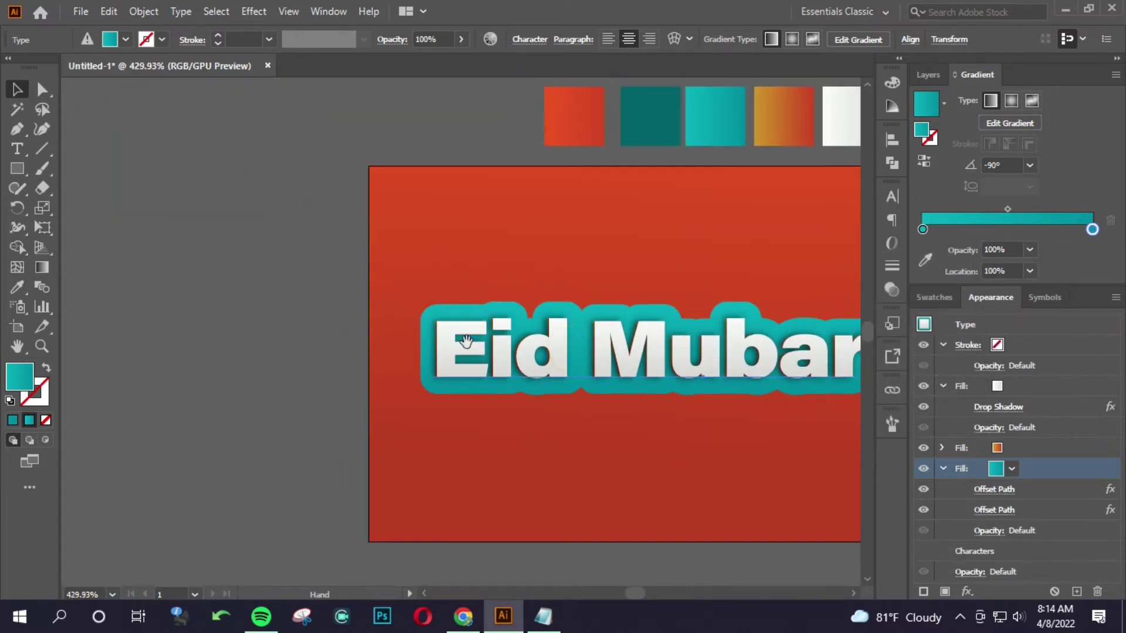
Step: Move the first Offset Path below the second and hide it, undoing a trial white colour
key("i")
left_click(685, 200)
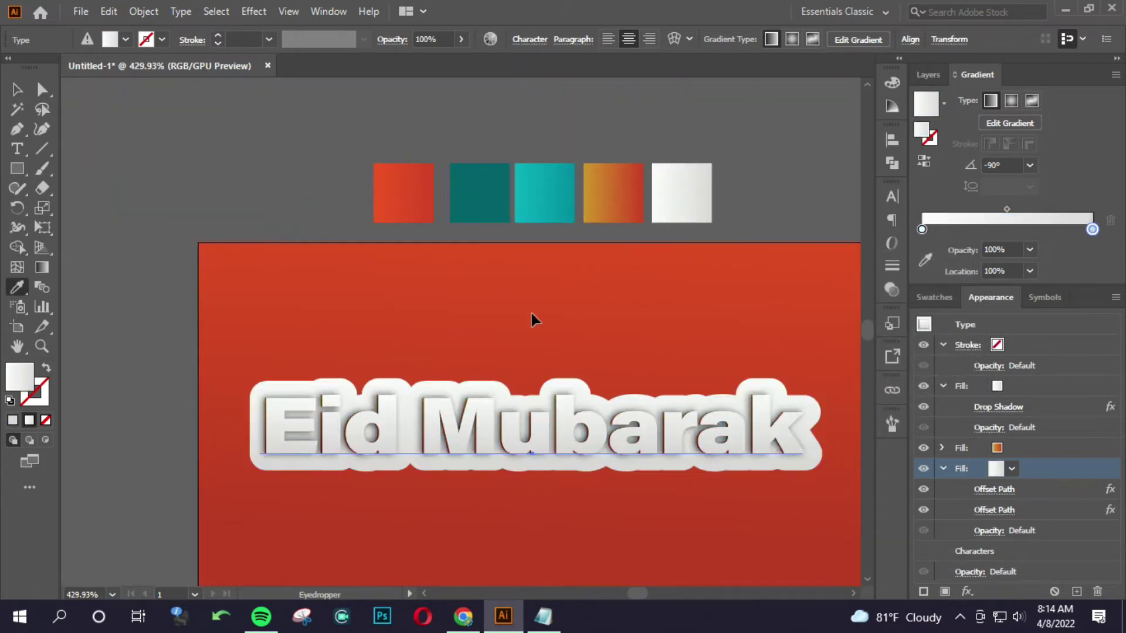
scroll(510, 422, "up", 1)
key("v")
left_click(1026, 487)
left_click_drag(1019, 488, 1020, 518)
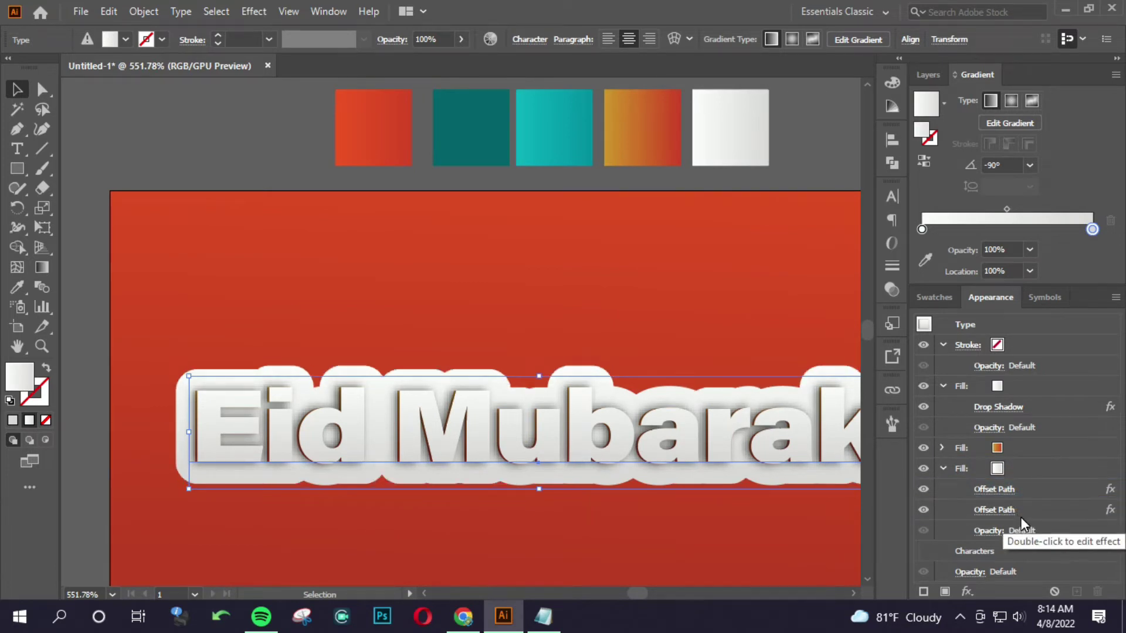
key("ctrl+z")
left_click(1028, 489)
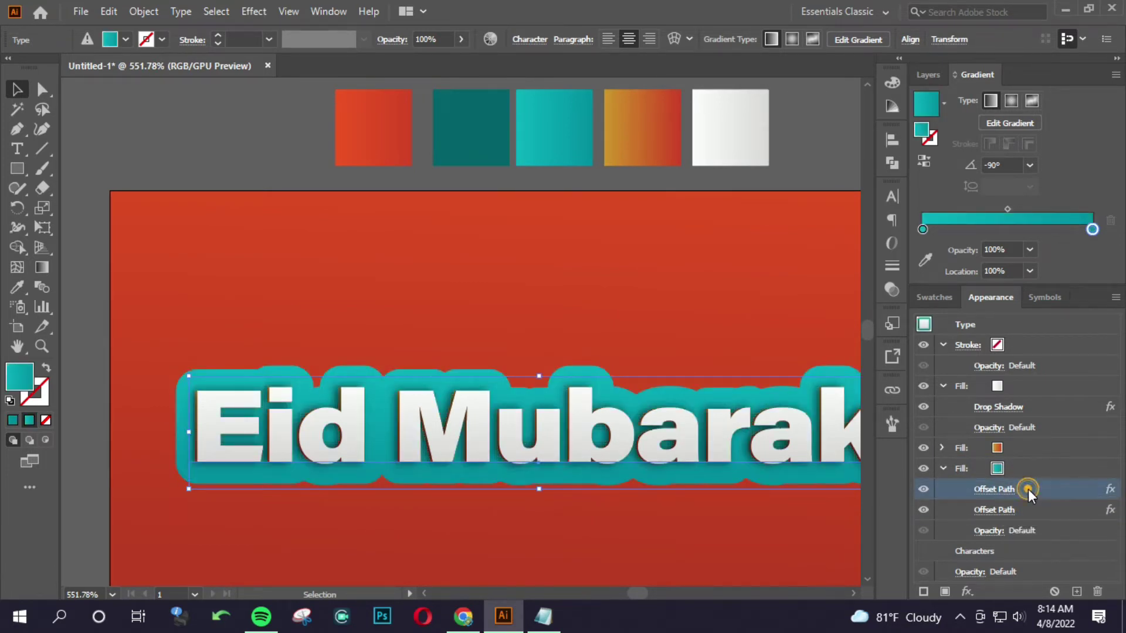
left_click(923, 489)
Step: Try white on the teal fill again, undo it, and zoom to view the letters
key("i")
left_click(730, 128)
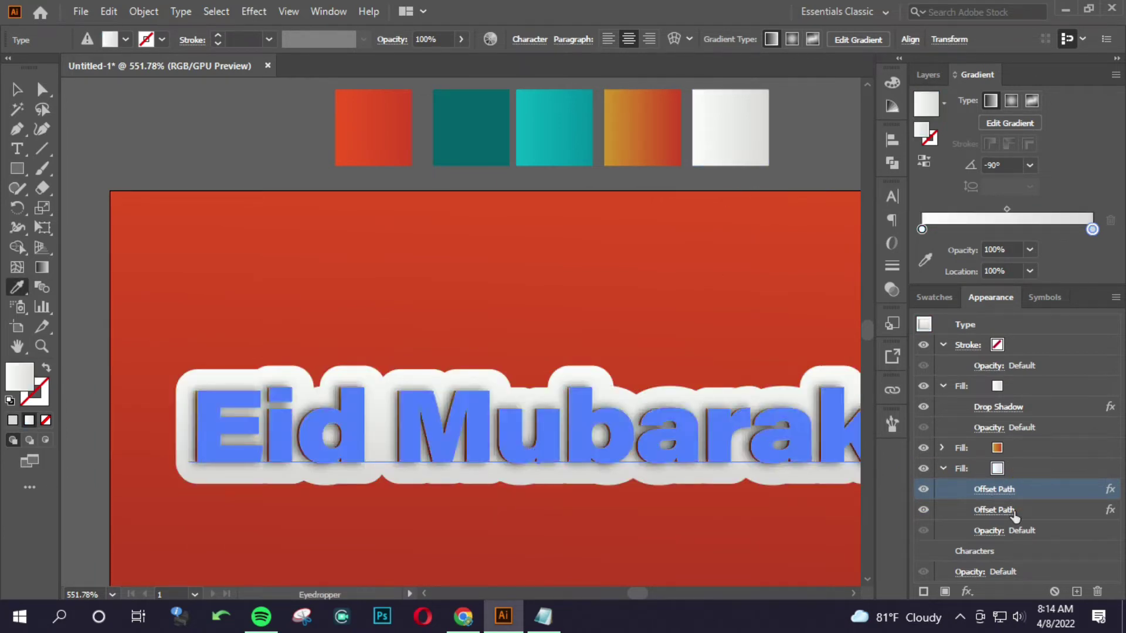
key("v")
left_click(1030, 509)
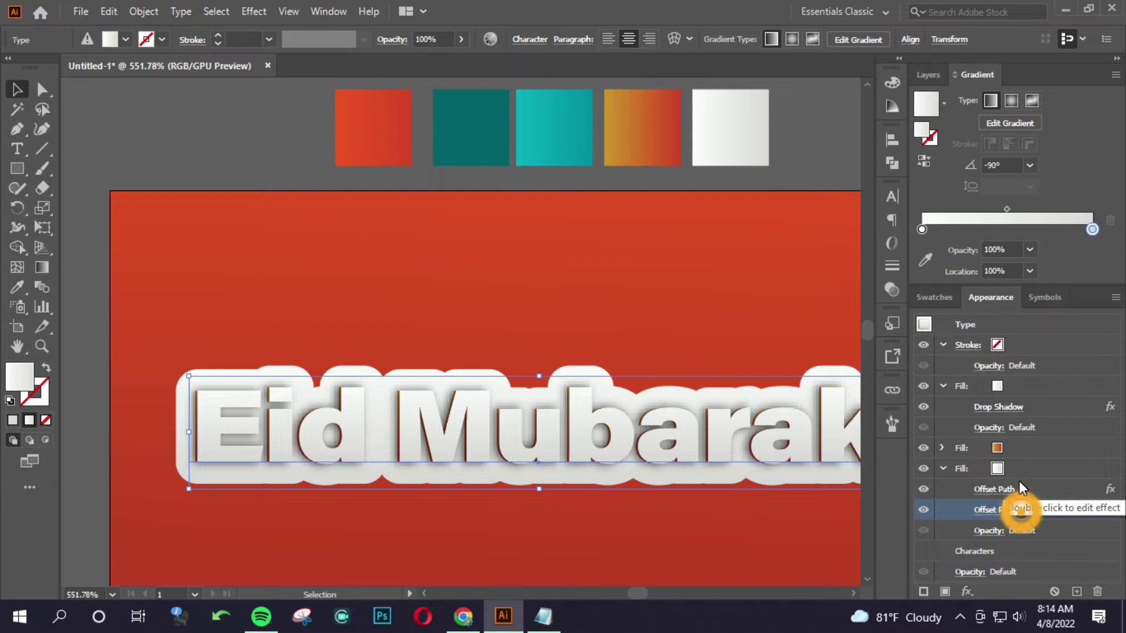
key("z")
mouse_move(639, 466)
left_mouse_down()
mouse_move(460, 449)
mouse_move(683, 448)
mouse_move(452, 435)
mouse_move(583, 427)
mouse_move(316, 430)
left_mouse_up()
key("ctrl+z")
left_click_drag(365, 429, 607, 475)
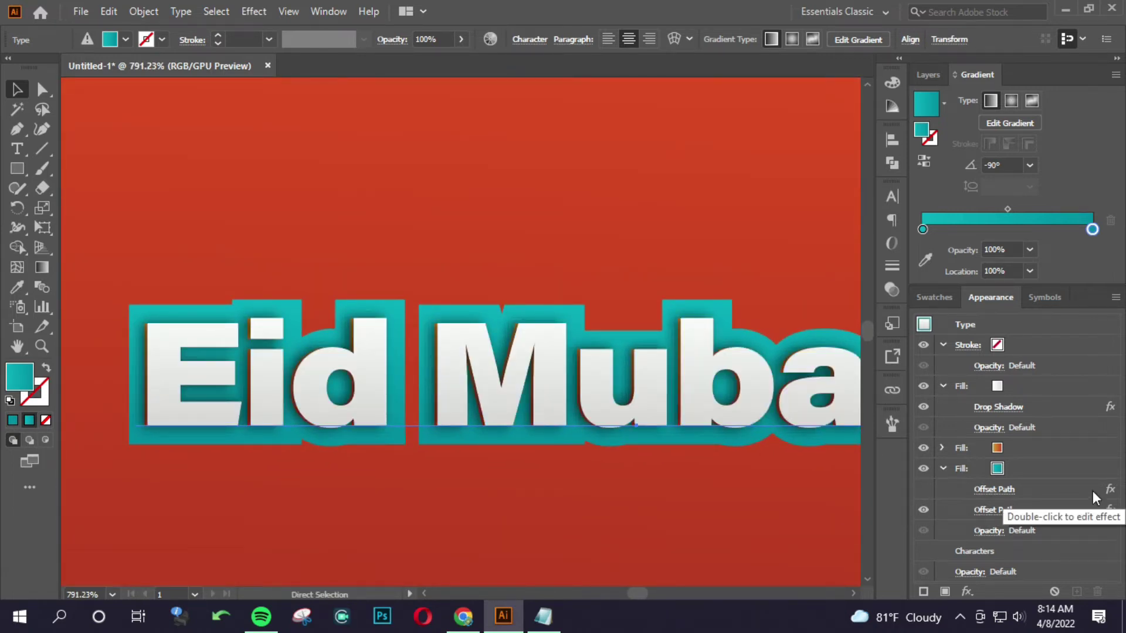
Step: Delete the hidden Offset Path and set the remaining offset's joins to Round
left_click(1044, 489)
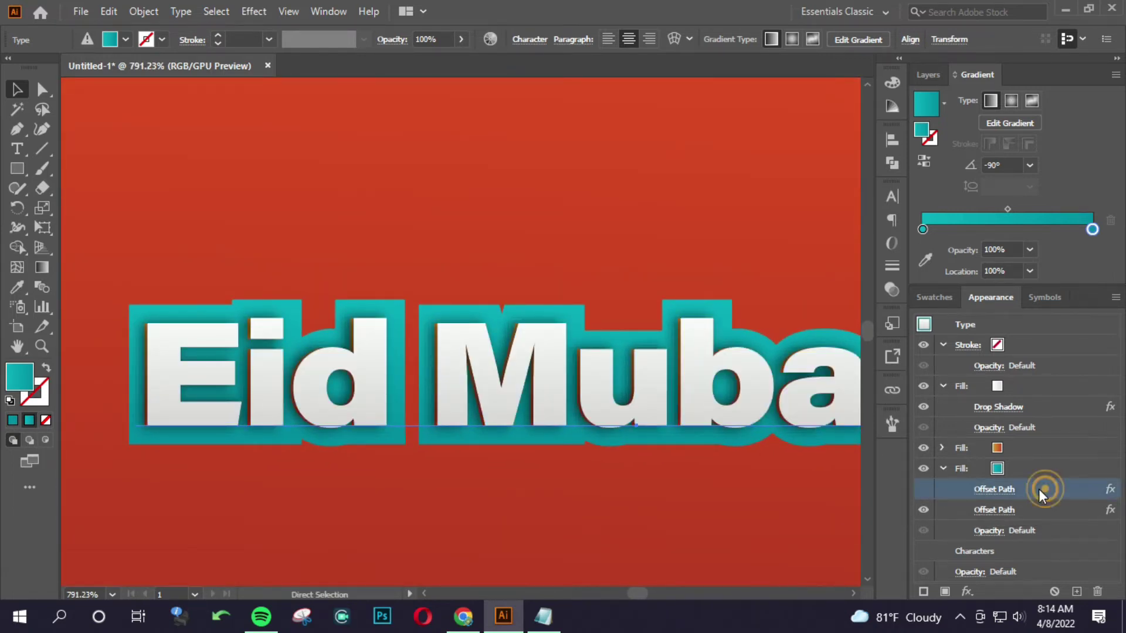
left_click(1097, 592)
left_click(924, 489)
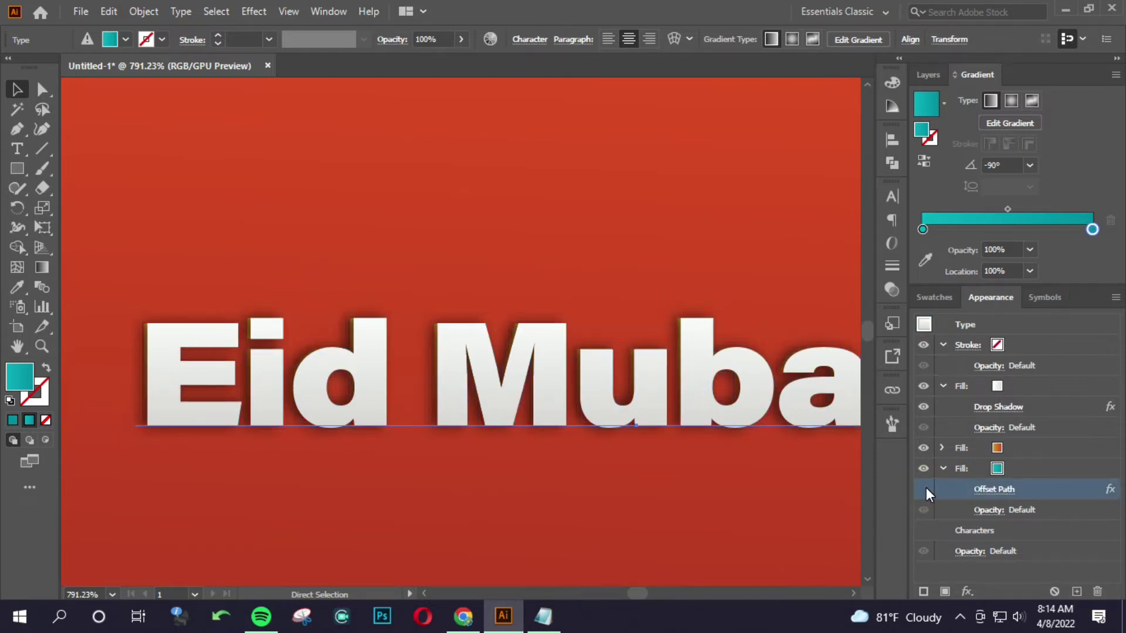
left_click(923, 489)
left_click(986, 490)
left_click(833, 323)
left_click(828, 359)
left_click(847, 386)
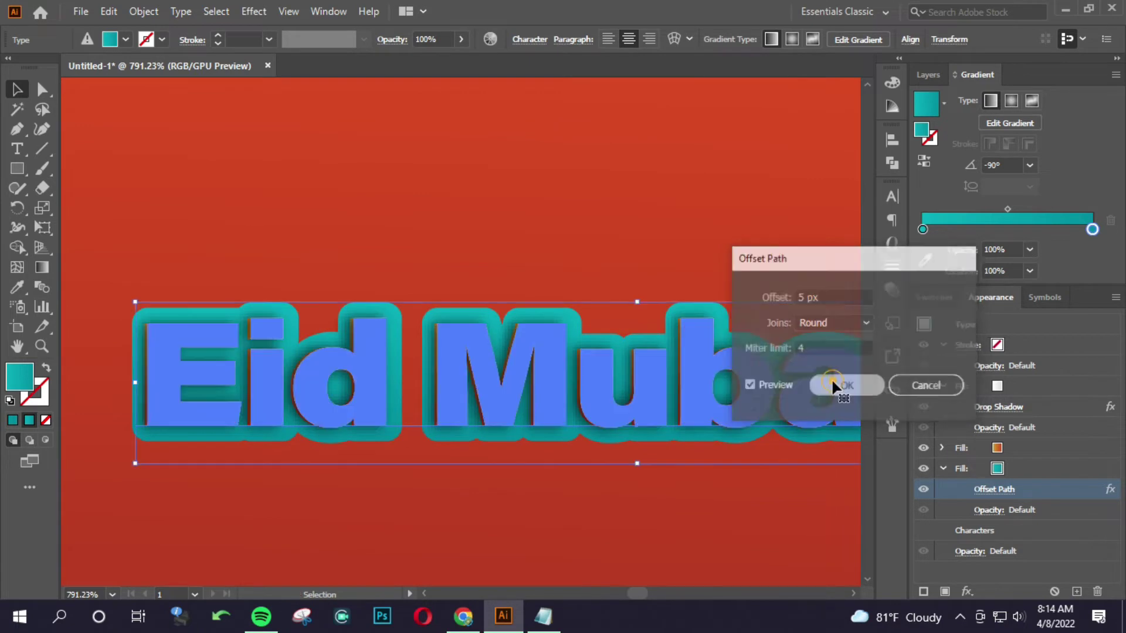
mouse_move(678, 453)
left_mouse_down()
mouse_move(402, 414)
mouse_move(659, 450)
mouse_move(668, 434)
mouse_move(337, 402)
mouse_move(515, 442)
mouse_move(495, 445)
left_mouse_up()
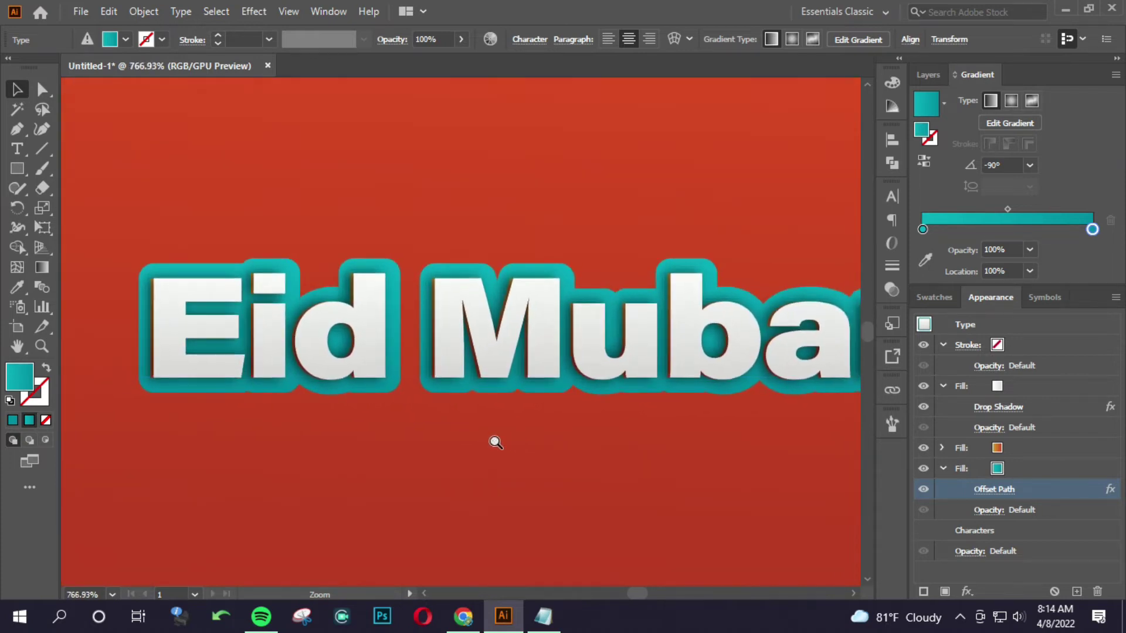
Step: Add a new white fill to the text above the Characters entry
left_click(1018, 471)
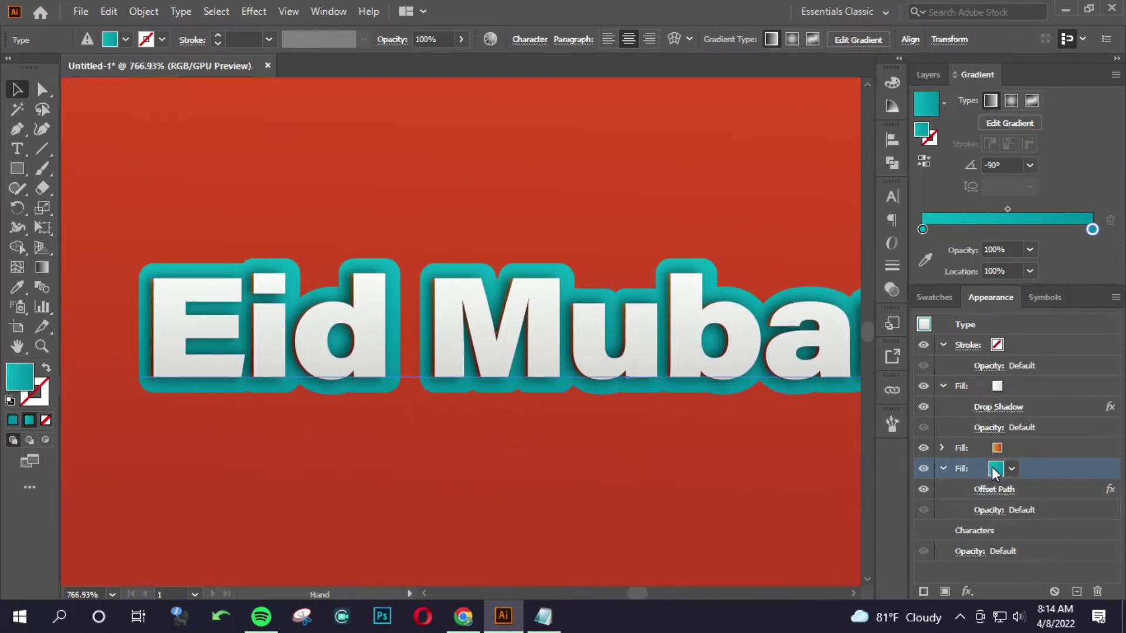
left_click(999, 530)
left_click(949, 588)
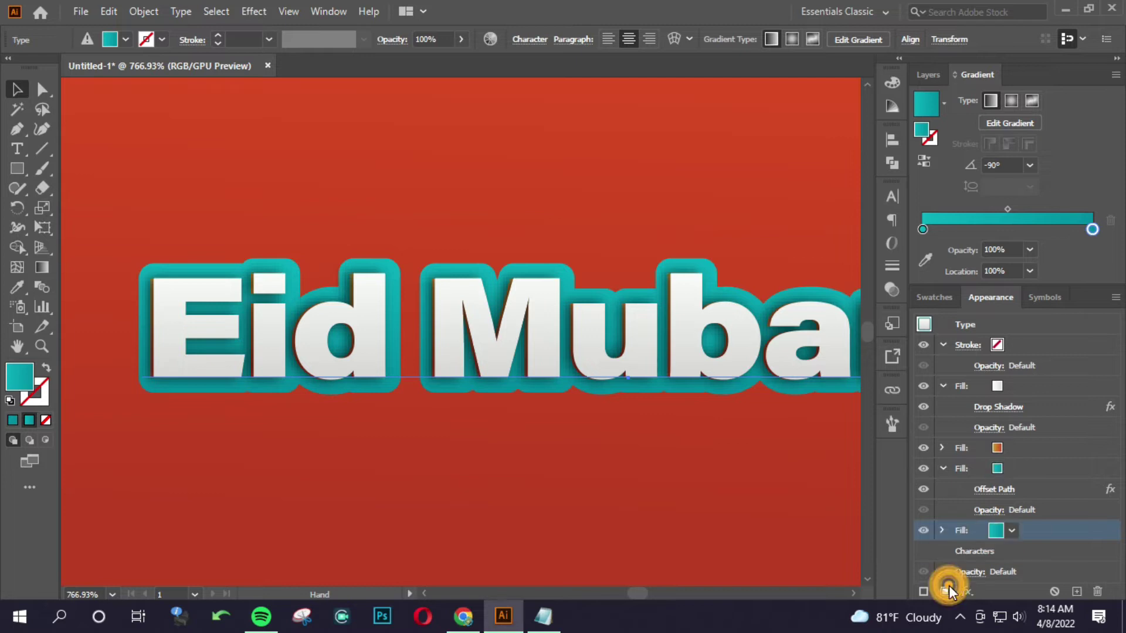
left_click(1007, 532)
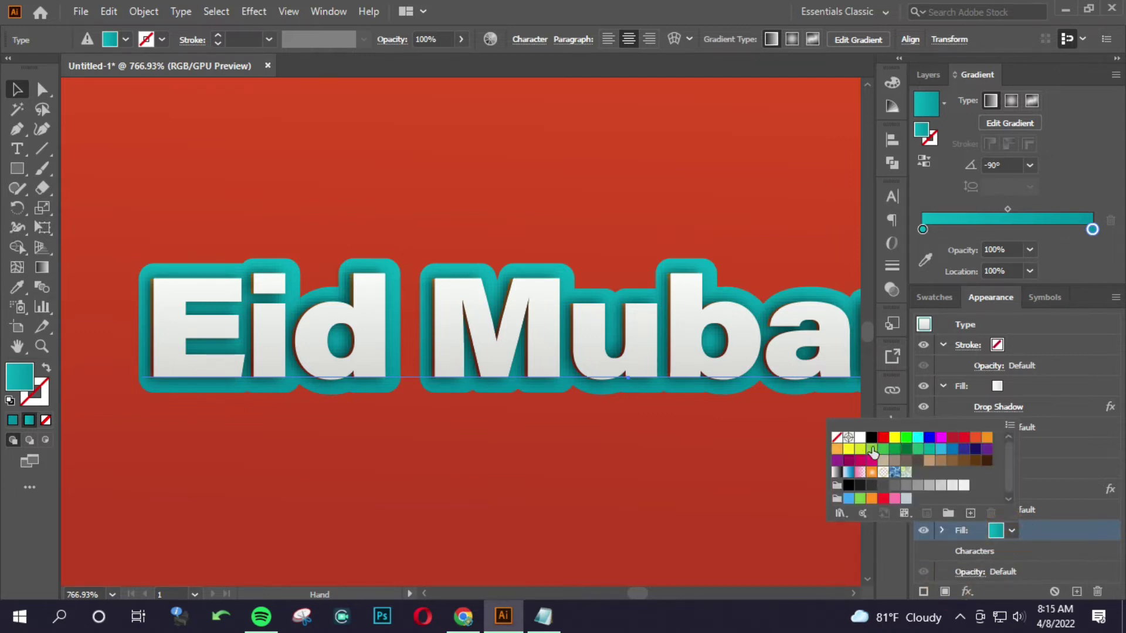
left_click(860, 437)
left_click(1029, 527)
Step: Give the new fill a 5.5 px Offset Path with round joins
left_click(967, 590)
mouse_move(995, 274)
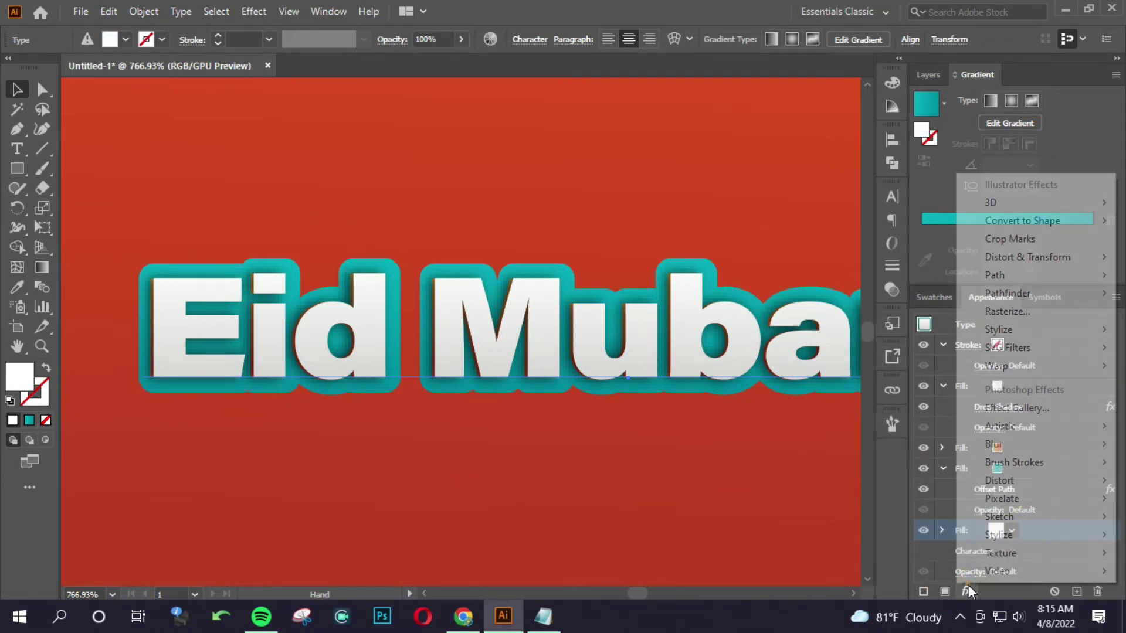
left_click(925, 286)
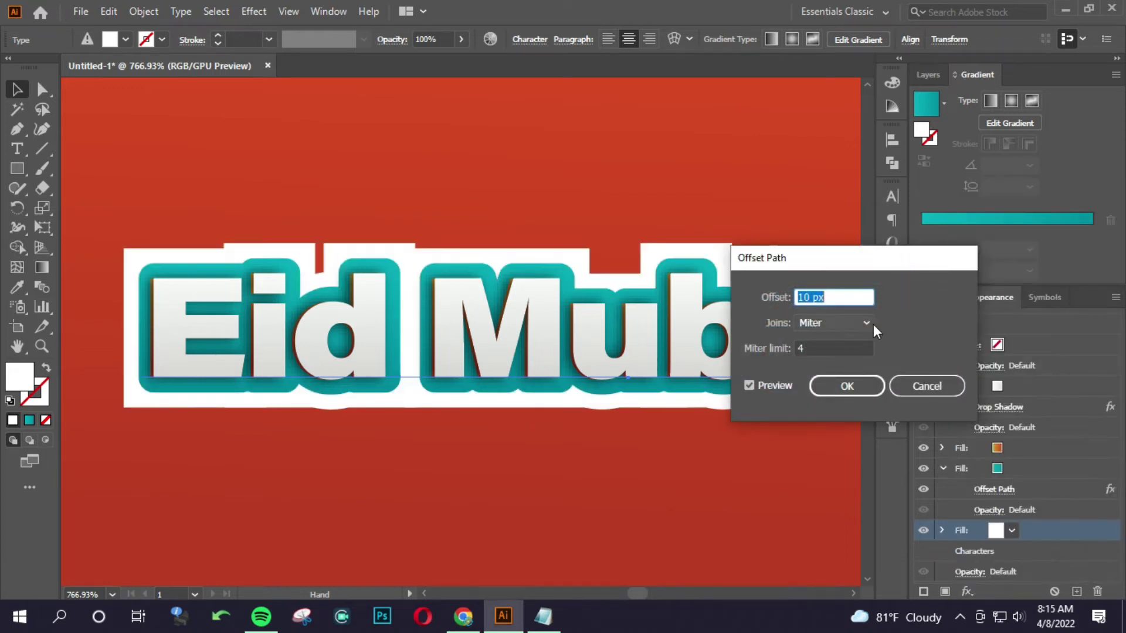
type("5")
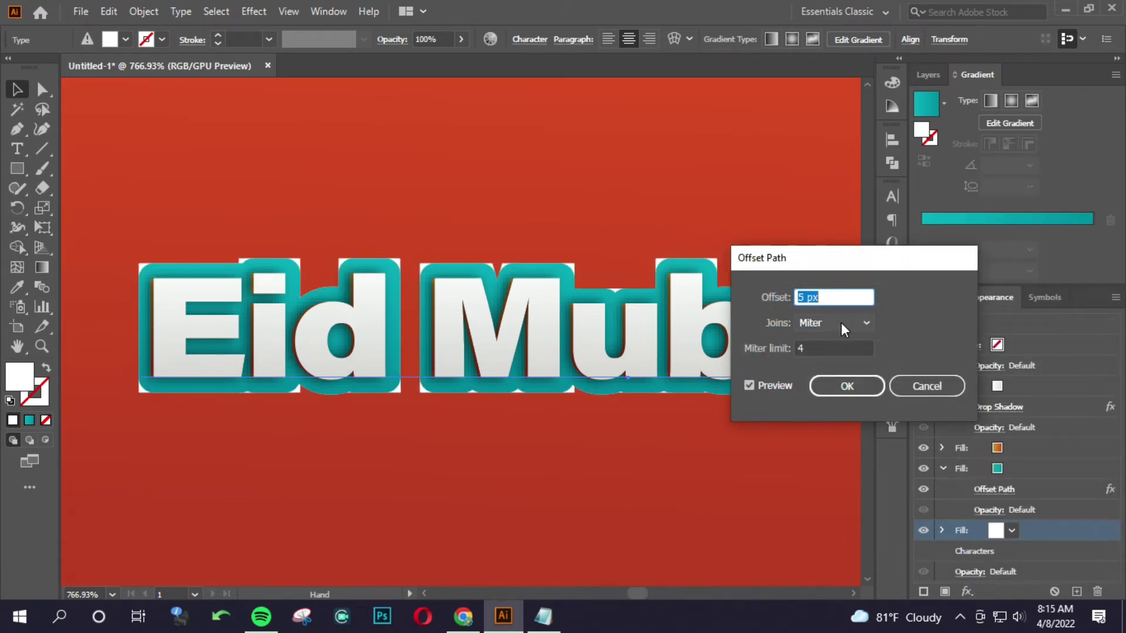
left_click(841, 328)
left_click(840, 358)
left_click(826, 293)
key("Up")
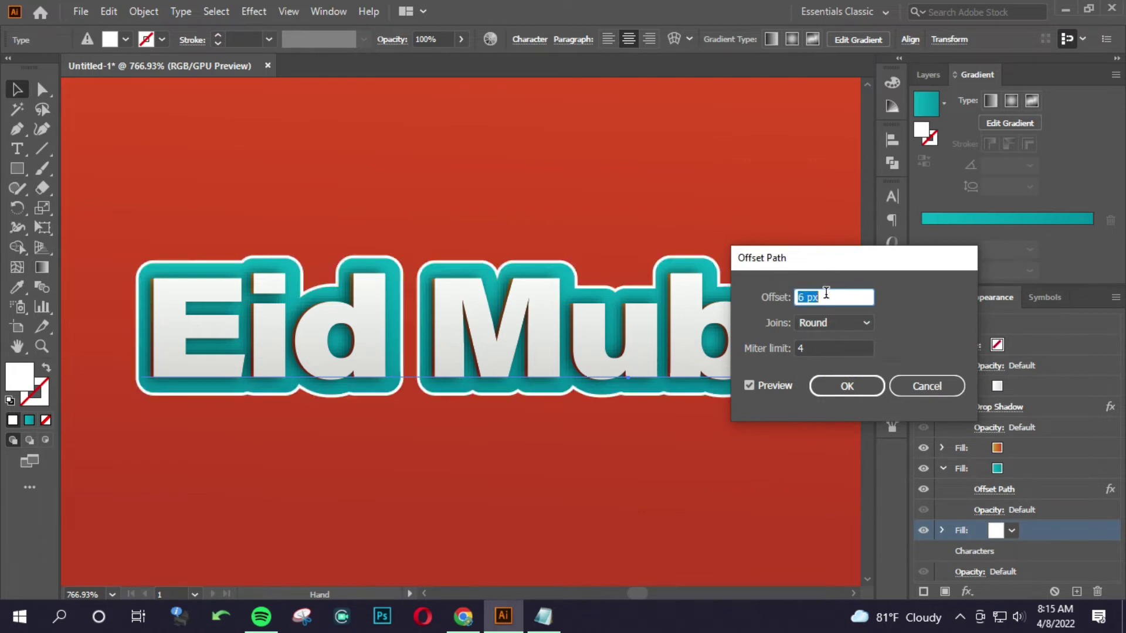
key("Up")
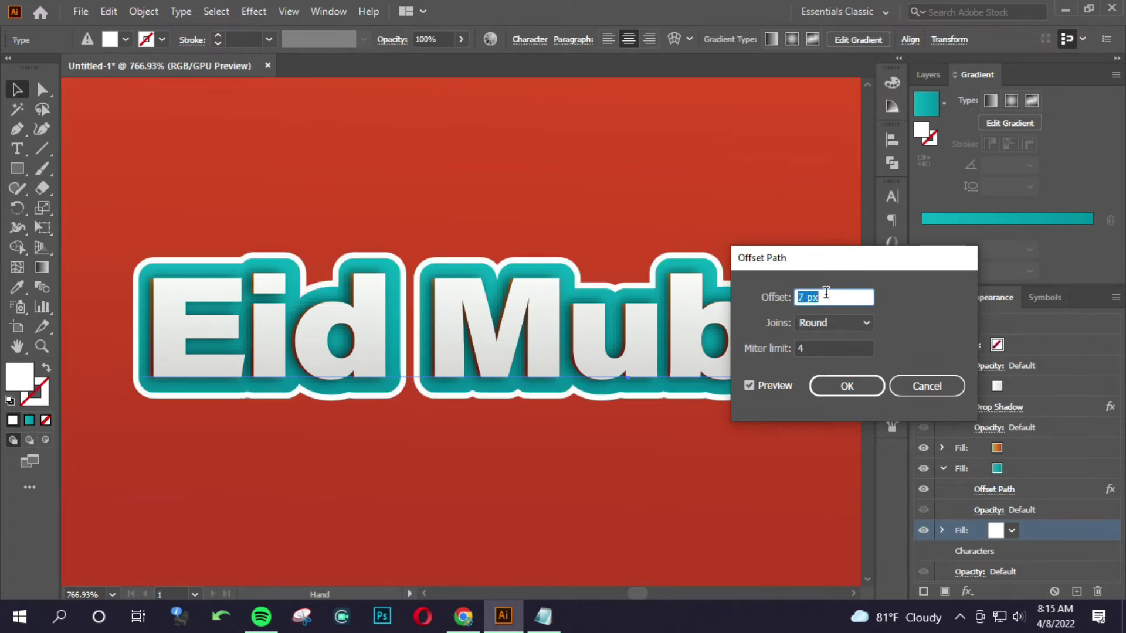
key("Down")
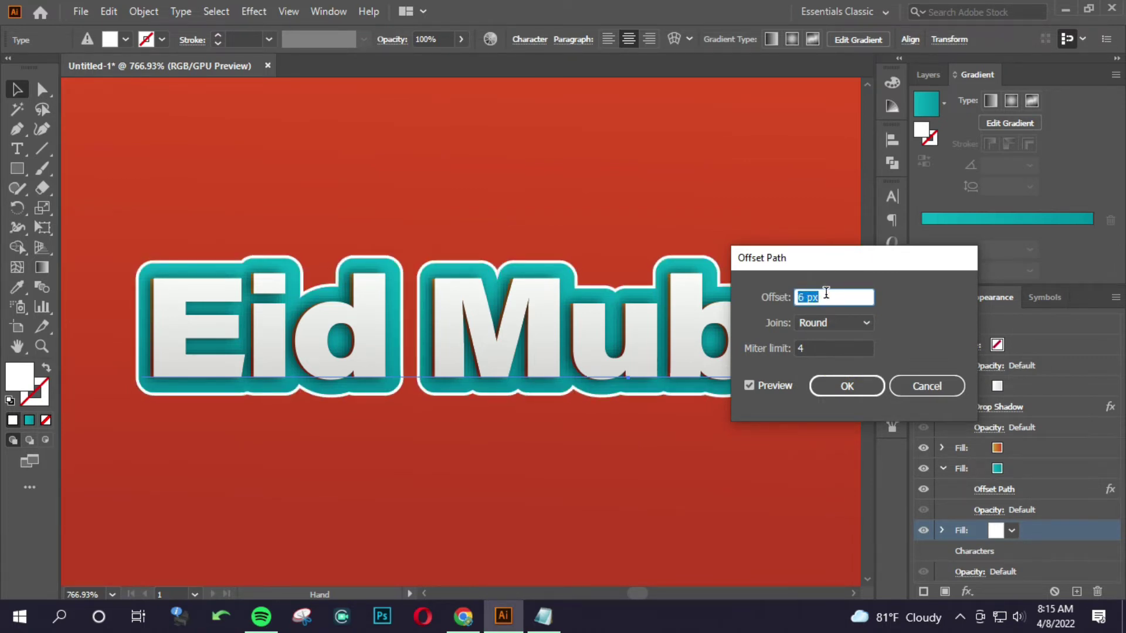
type("5.")
key("Tab")
left_click(819, 347)
left_click(847, 386)
Step: Reselect the text and reopen the orange gradient fill's Transform effect settings
mouse_move(381, 350)
left_mouse_down()
mouse_move(395, 348)
mouse_move(362, 374)
mouse_move(585, 378)
left_mouse_up()
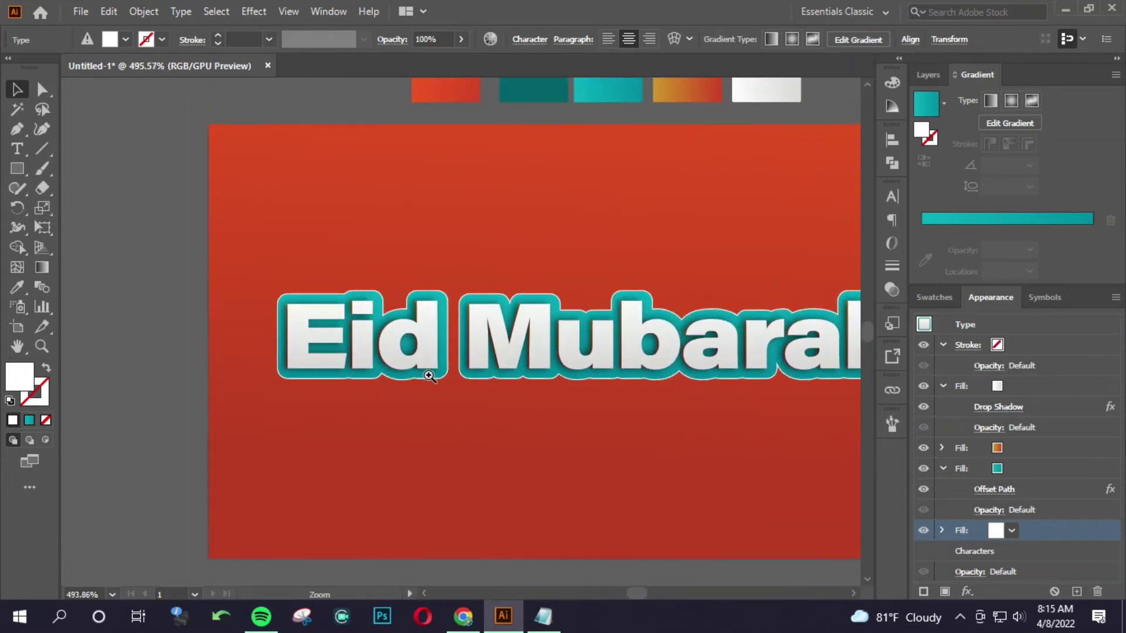
left_click(575, 371)
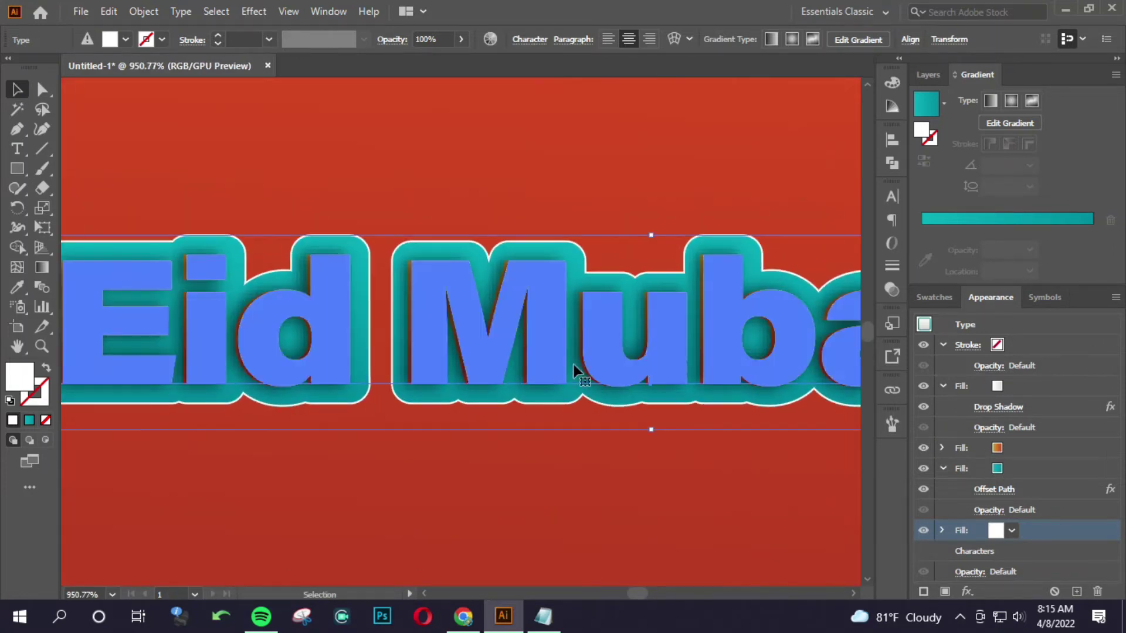
left_click_drag(584, 309, 1039, 447)
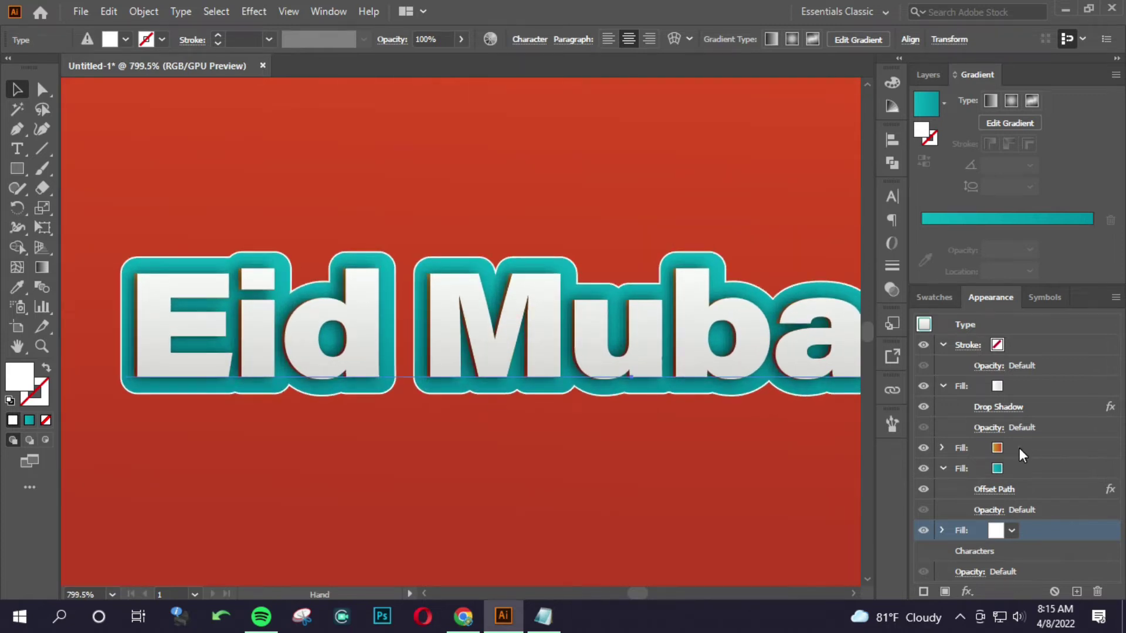
left_click(1019, 448)
left_click(943, 449)
Step: Reopen the gold fill's Transform effect, adjusting the vertical move and setting 20 copies
left_click(991, 469)
left_click(917, 254)
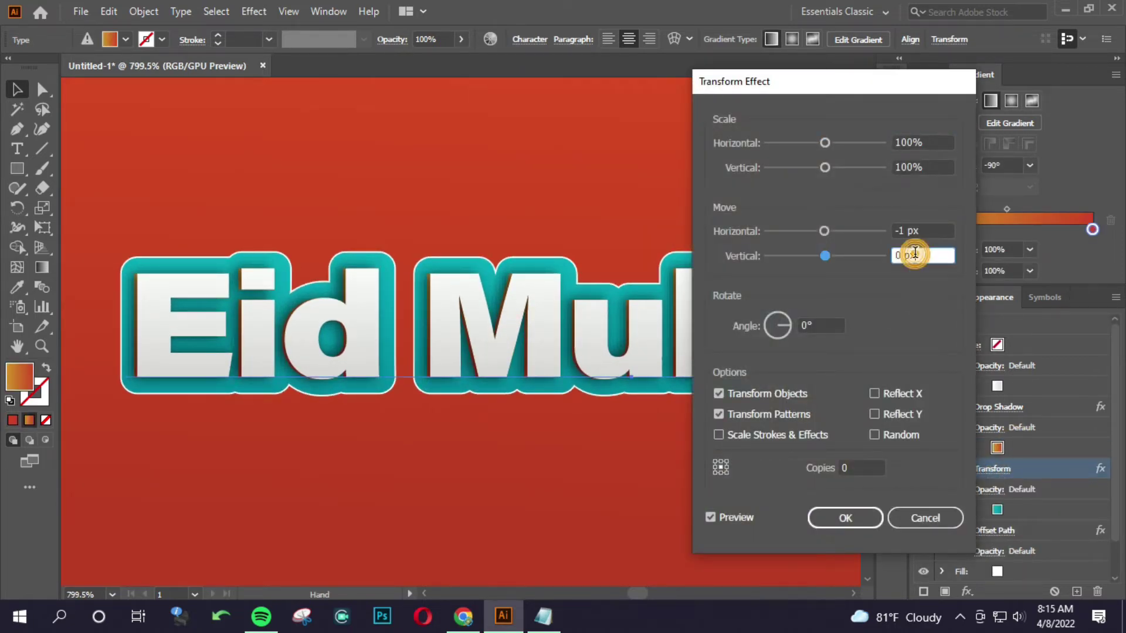
key("Up")
key("Up")
key("Up")
key("Down")
key("Down")
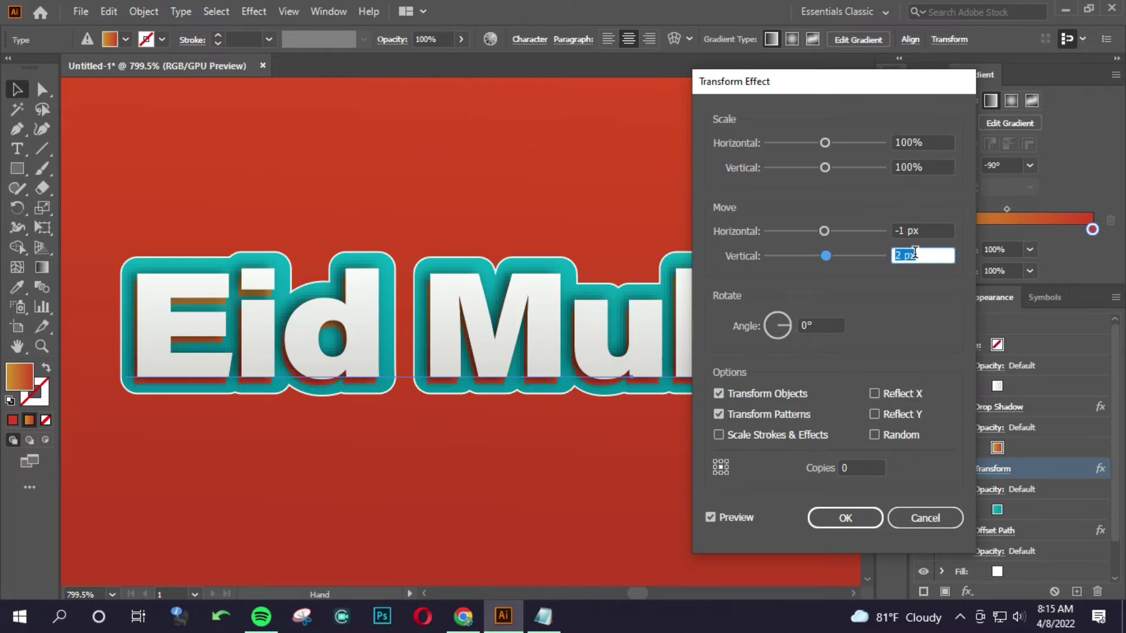
key("Down")
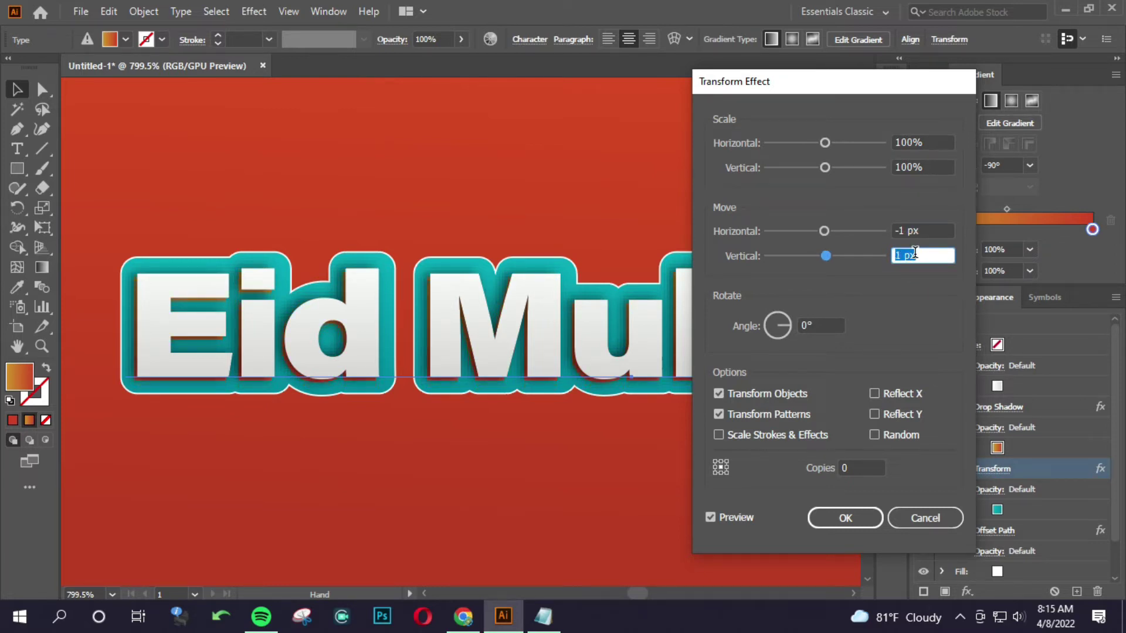
left_click(856, 465)
type("20")
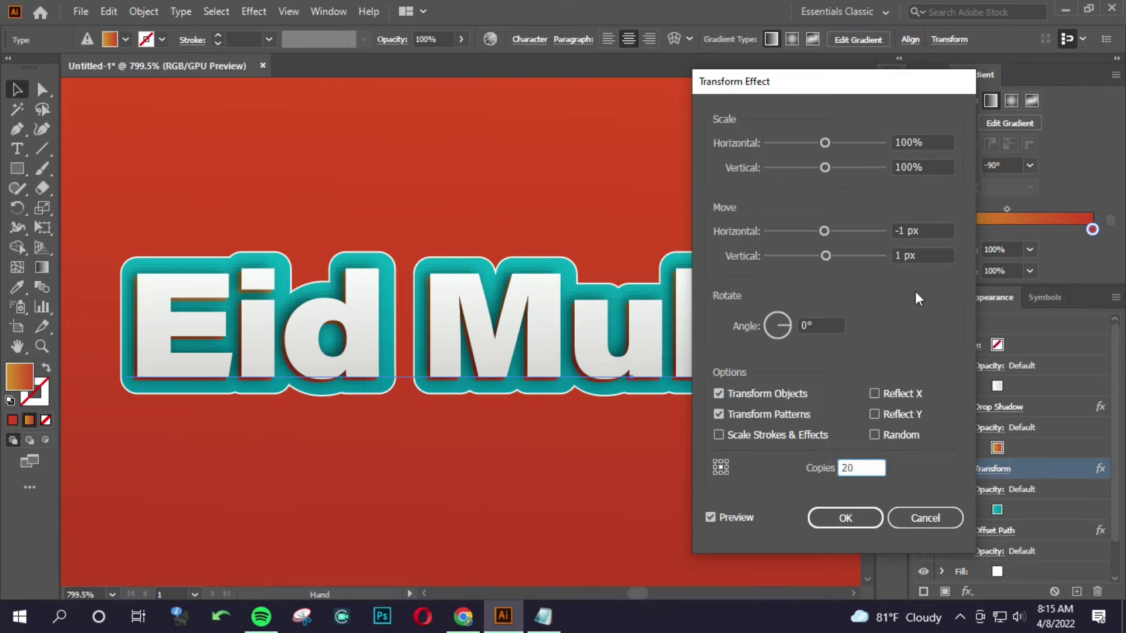
left_click(923, 231)
Step: Set the gold Transform moves to -0.1 px horizontal and 0.1 px vertical, and apply
left_click_drag(919, 230, 903, 230)
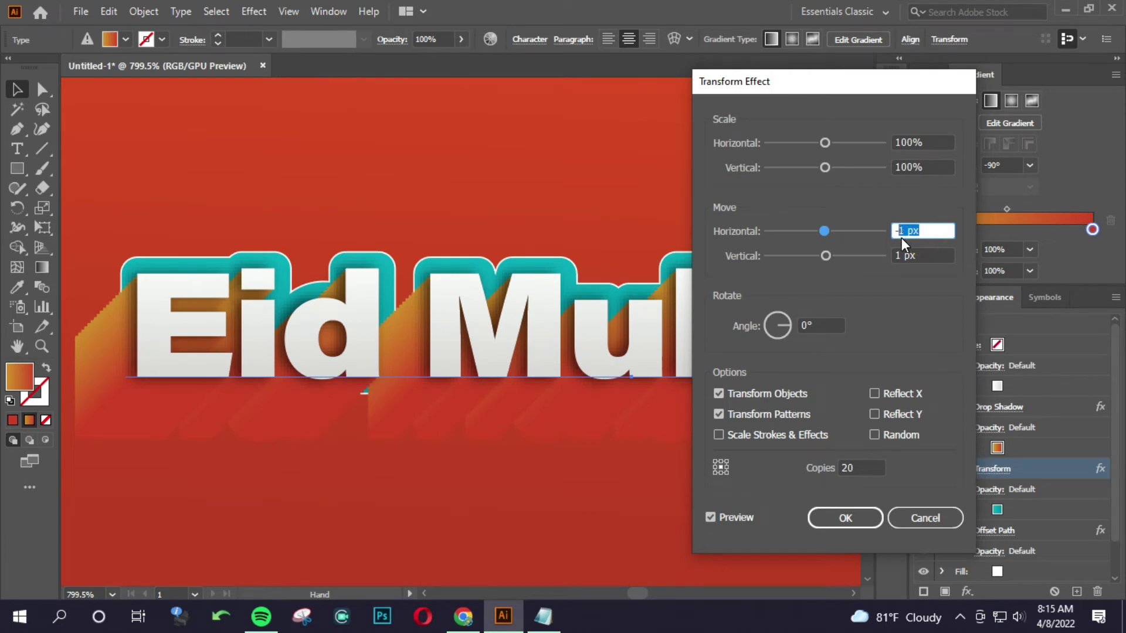
type("-.1")
left_click(935, 252)
left_click_drag(935, 252, 867, 265)
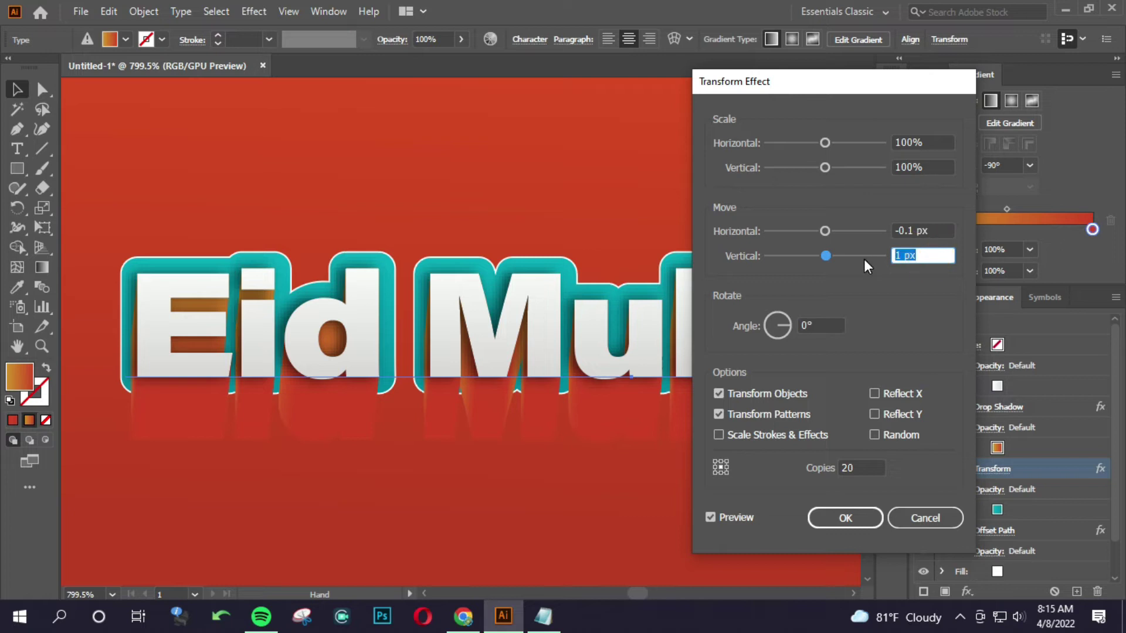
type(".1")
left_click(917, 228)
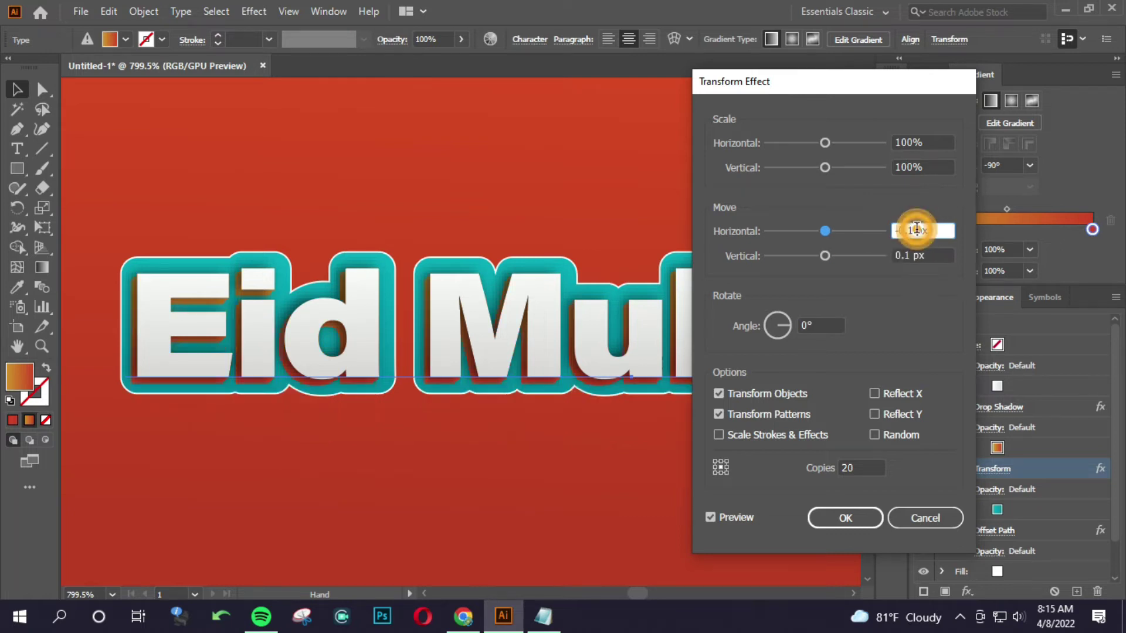
left_click(835, 517)
Step: Zoom in on the letters and reselect the text's gold fill layer
scroll(284, 352, "down", 5)
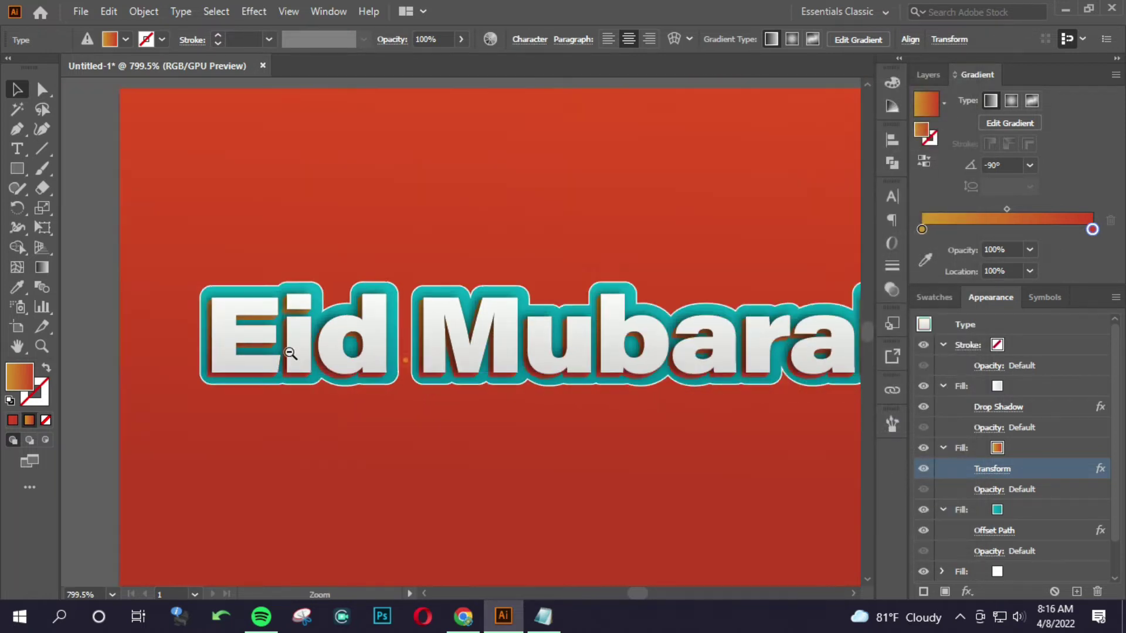
scroll(426, 383, "up", 4)
left_click_drag(426, 382, 666, 397)
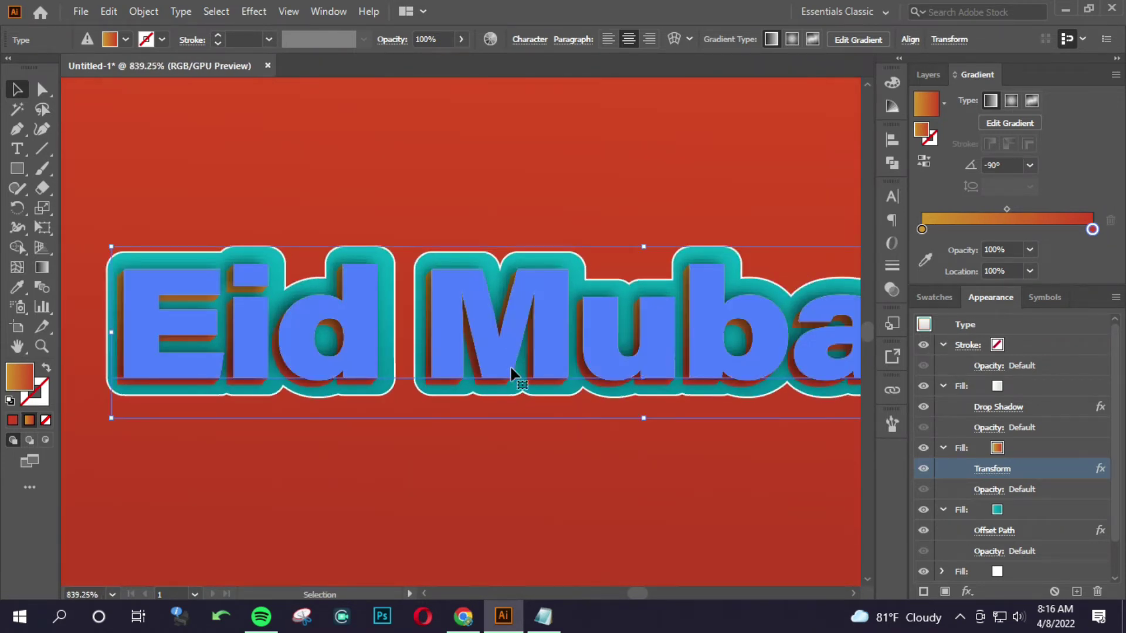
left_click(527, 490)
scroll(447, 321, "up", 2)
left_click(528, 333)
left_click(1021, 445)
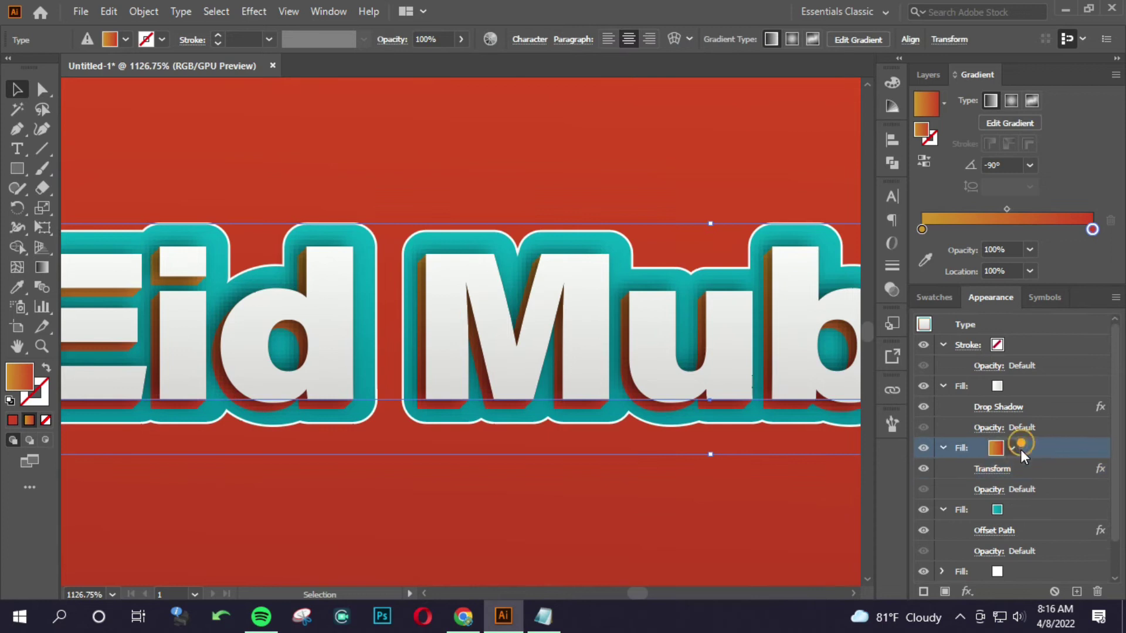
Step: Add a Multiply drop shadow to the gold fill: 60% opacity, X -2 px, 3 px blur
left_click(967, 591)
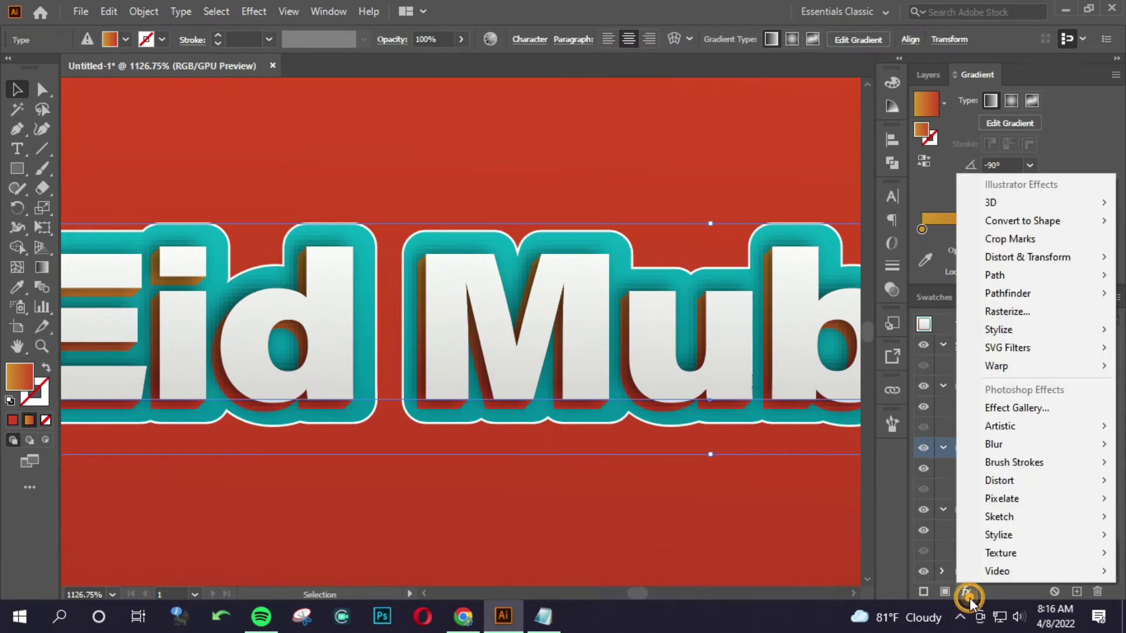
left_click(1018, 329)
left_click(856, 329)
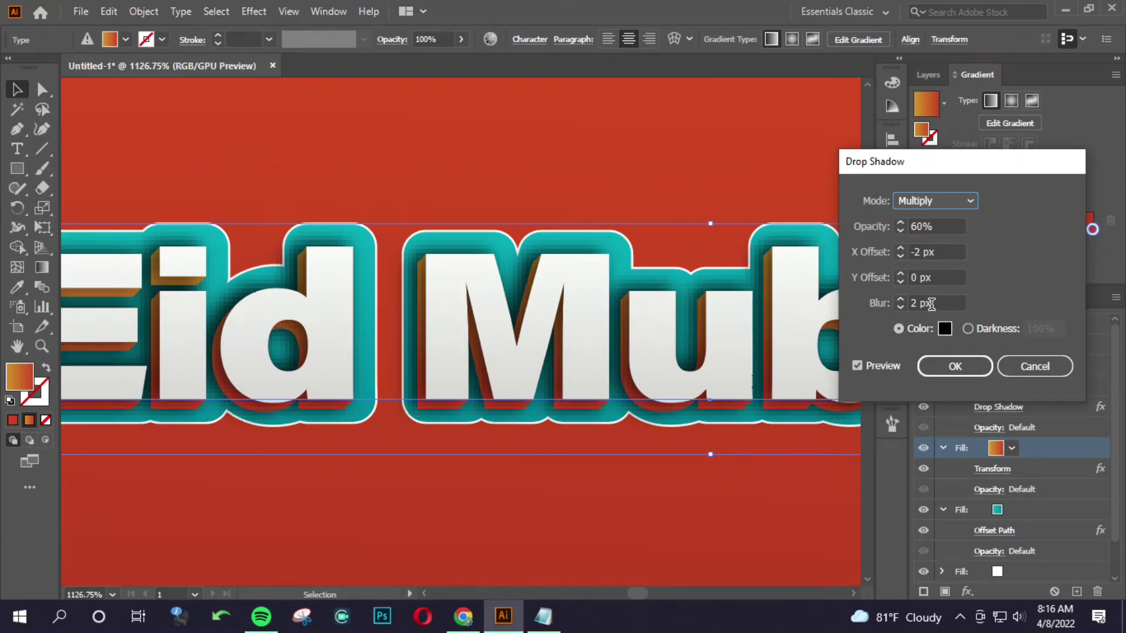
left_click(932, 303)
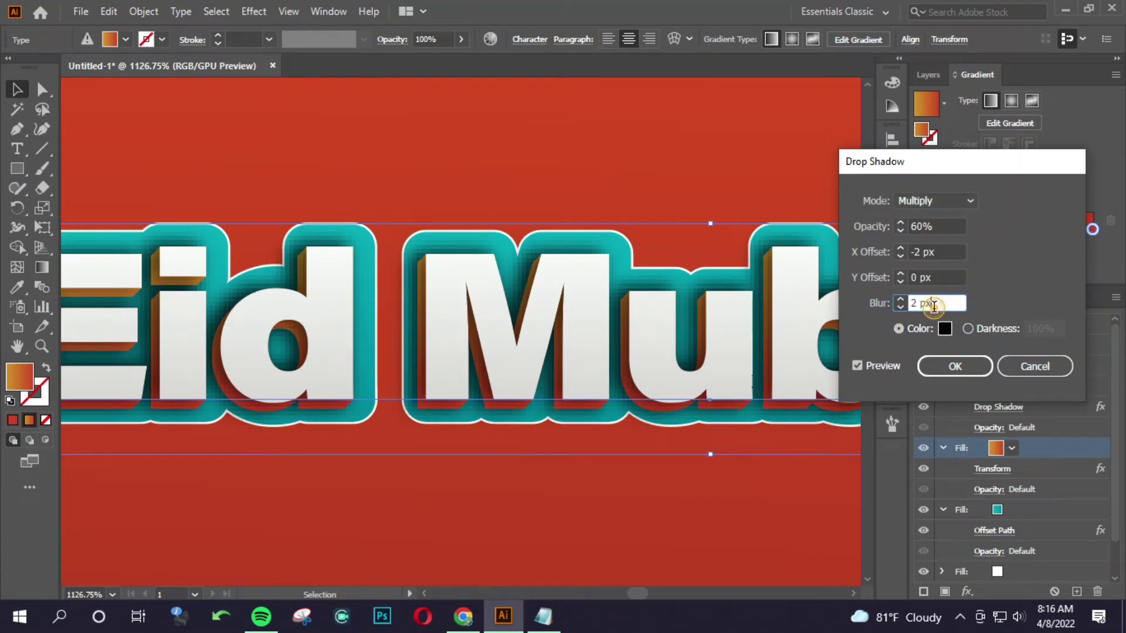
left_click(940, 247)
key("Up")
key("Up")
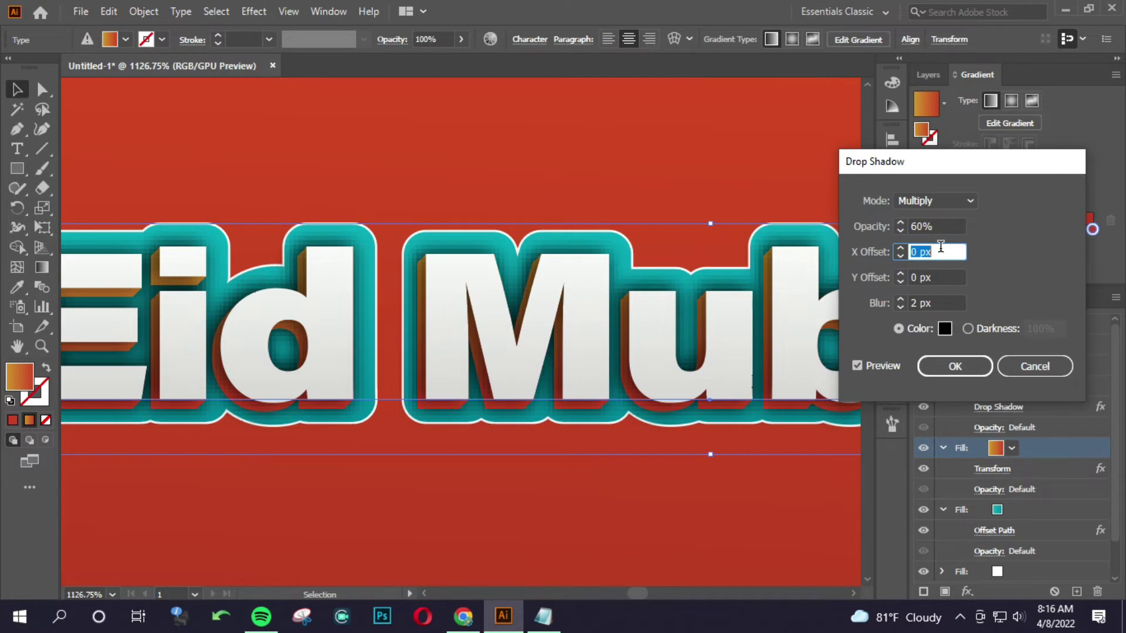
key("Down")
key("Down")
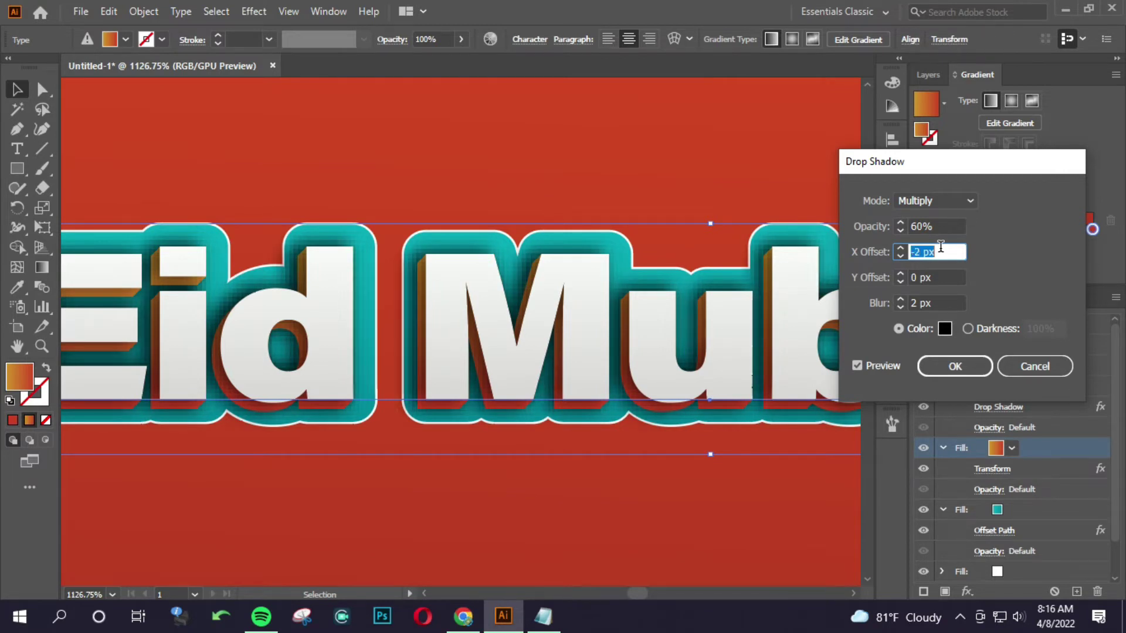
left_click(937, 303)
key("Up")
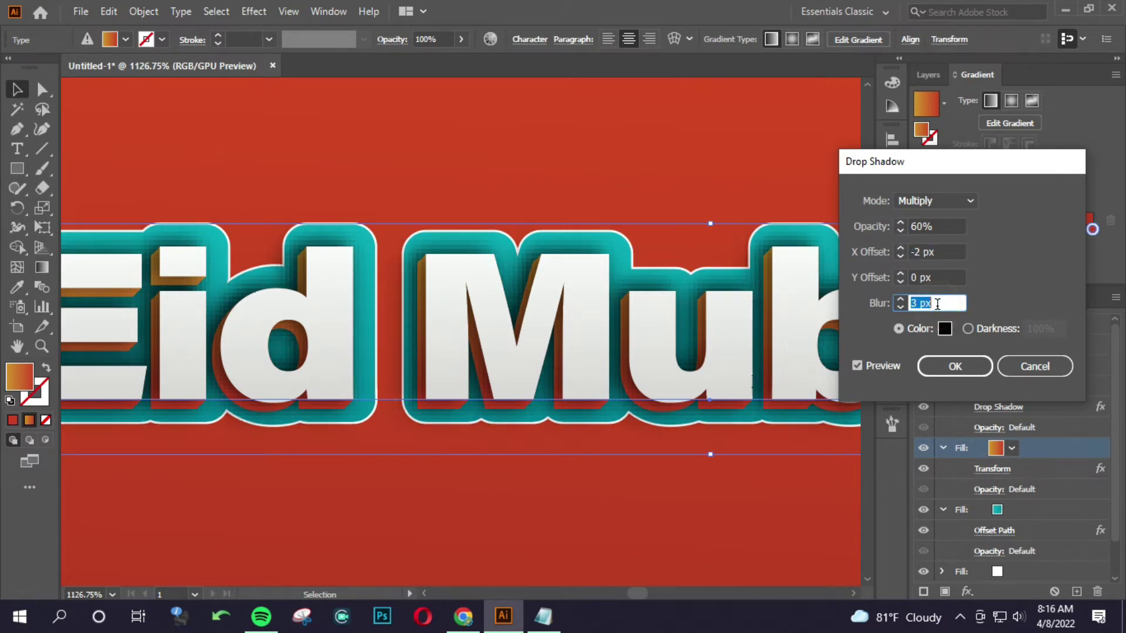
left_click(934, 226)
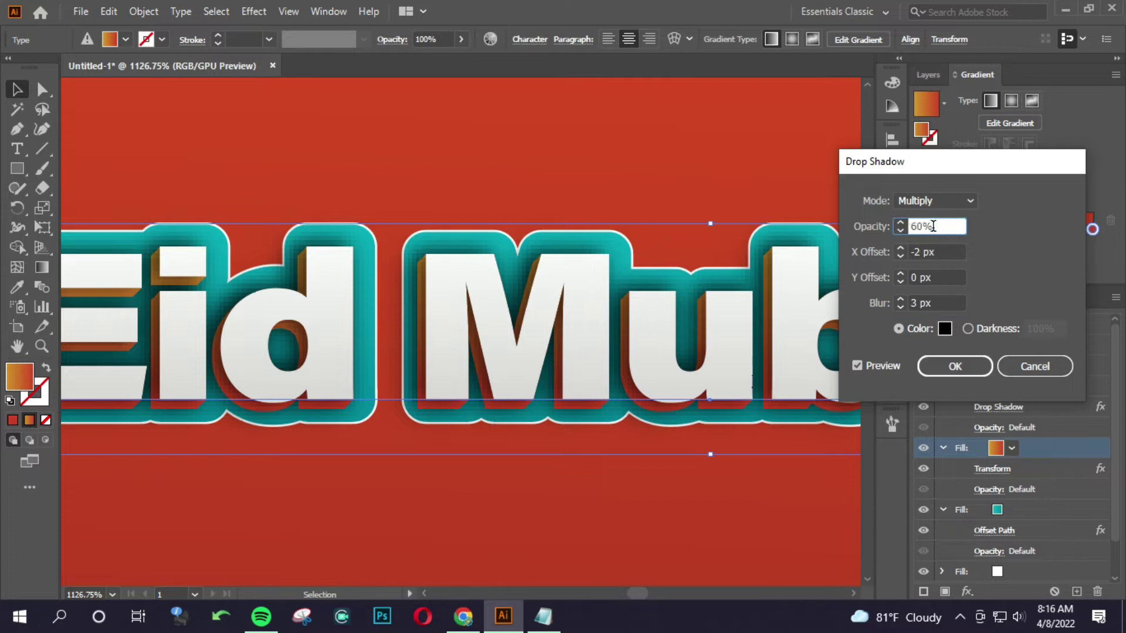
left_click(954, 366)
Step: Zoom back in on the text and select the teal outline fill layer
key("ctrl+0")
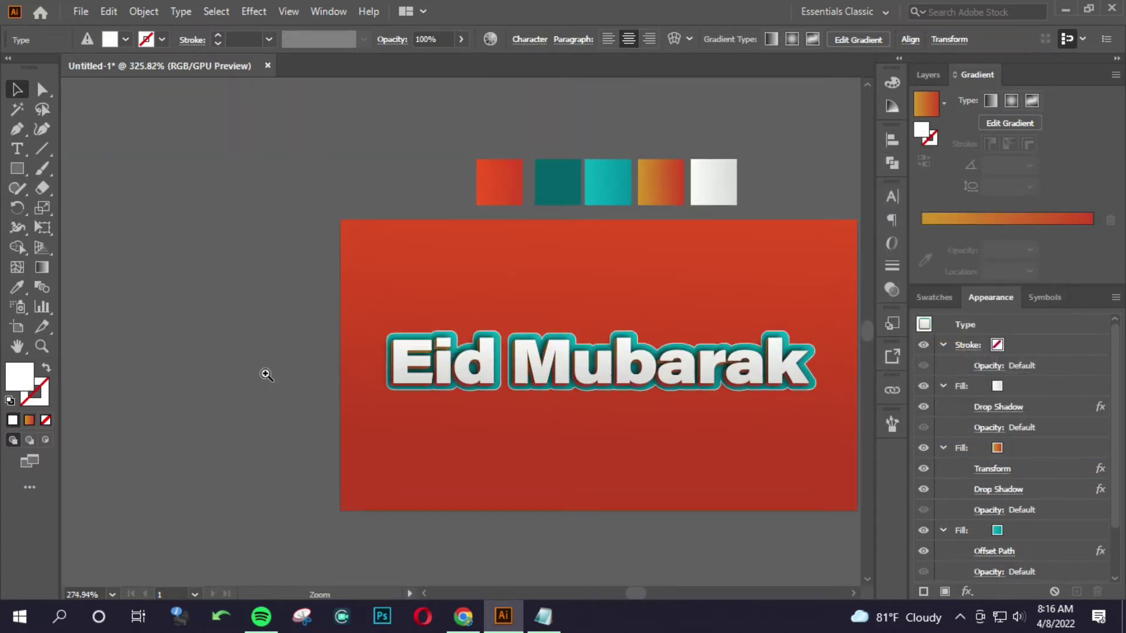
left_click(415, 396)
left_click(548, 444)
left_click(572, 372)
scroll(1003, 530, "down", 2)
left_click(1022, 471)
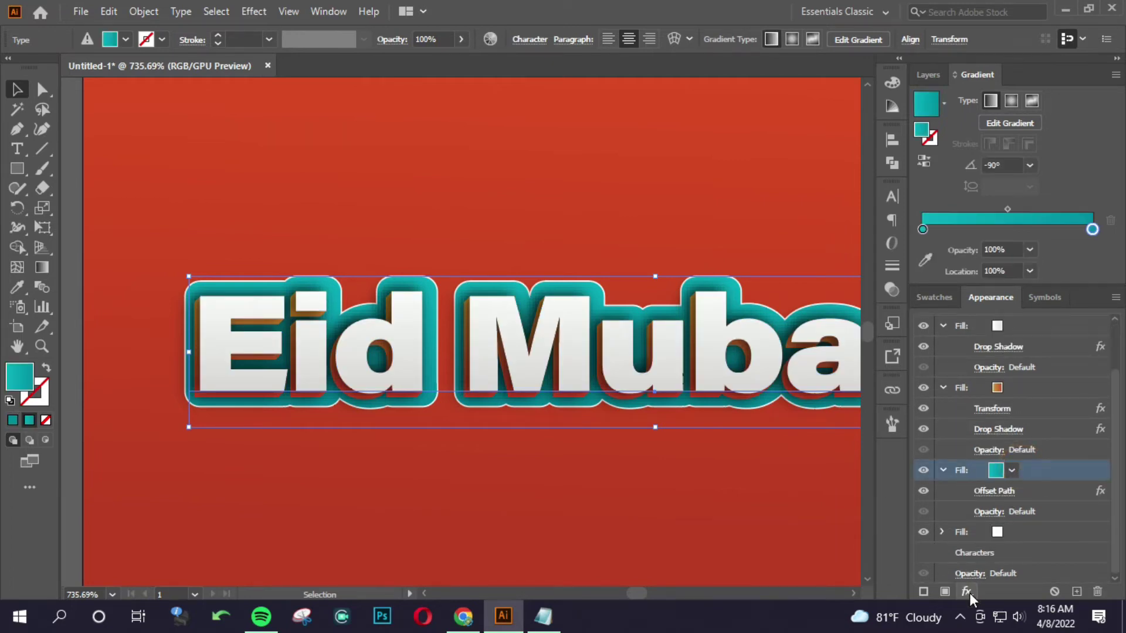
Step: Add a Transform effect to the teal fill moving it -1 px horizontally and 2 px vertically
left_click(968, 591)
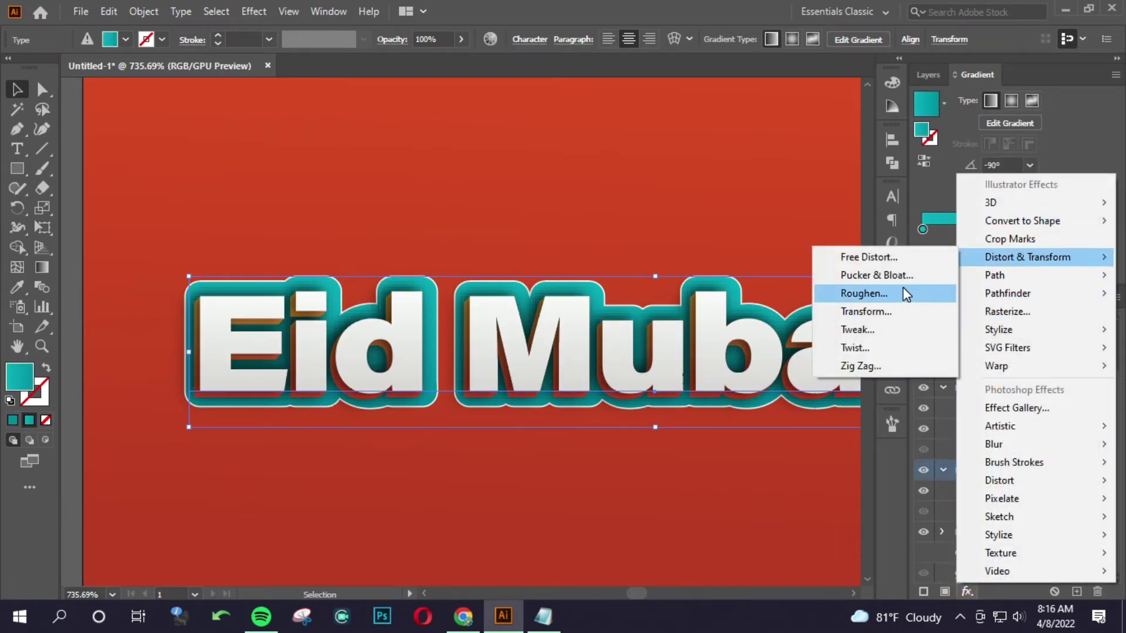
mouse_move(1028, 257)
left_click(903, 306)
left_click(916, 231)
key("Down")
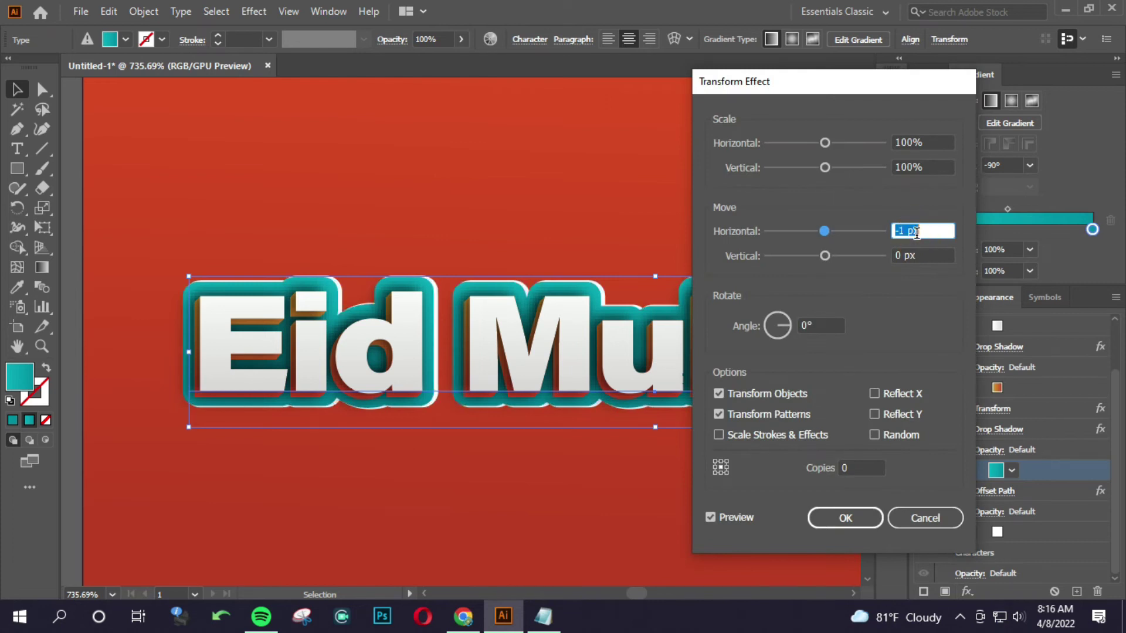
key("Down")
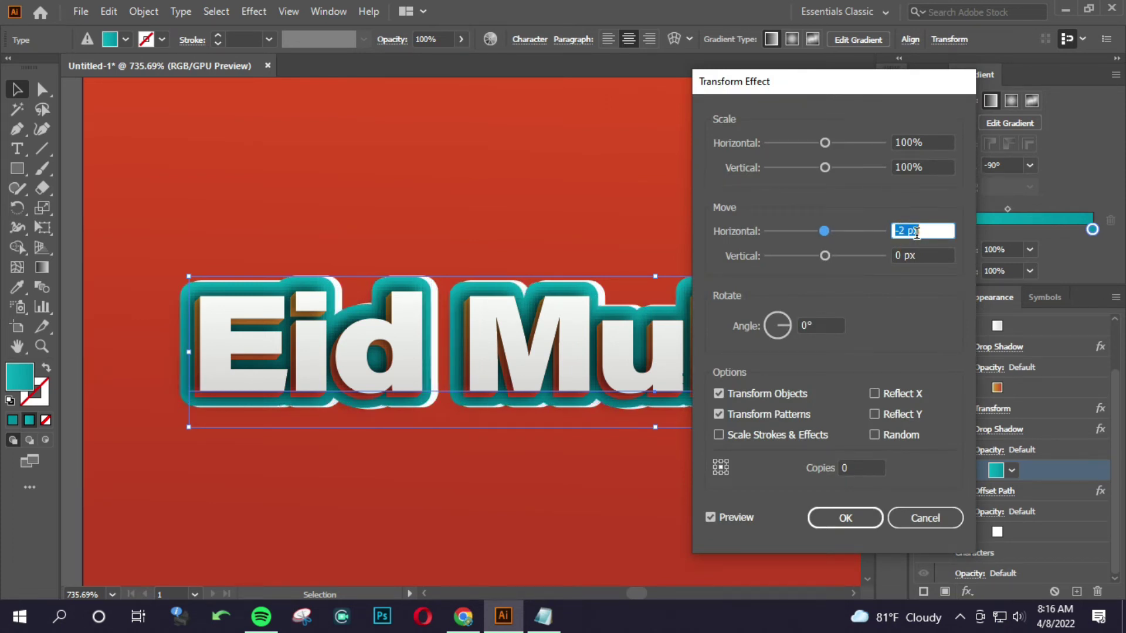
key("Up")
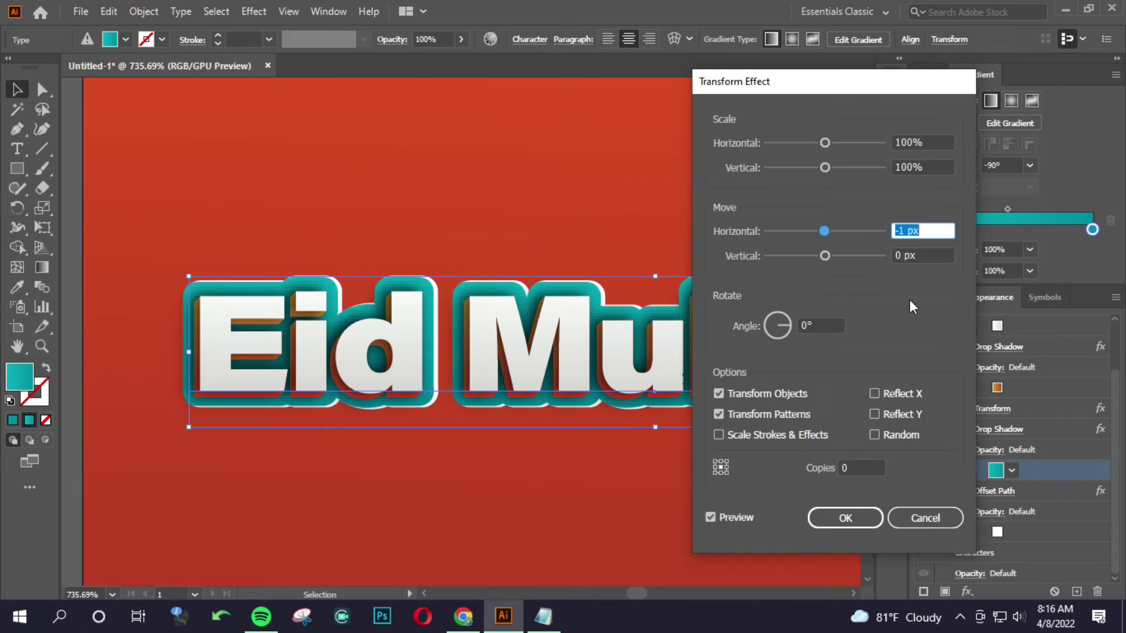
left_click(915, 255)
key("Up")
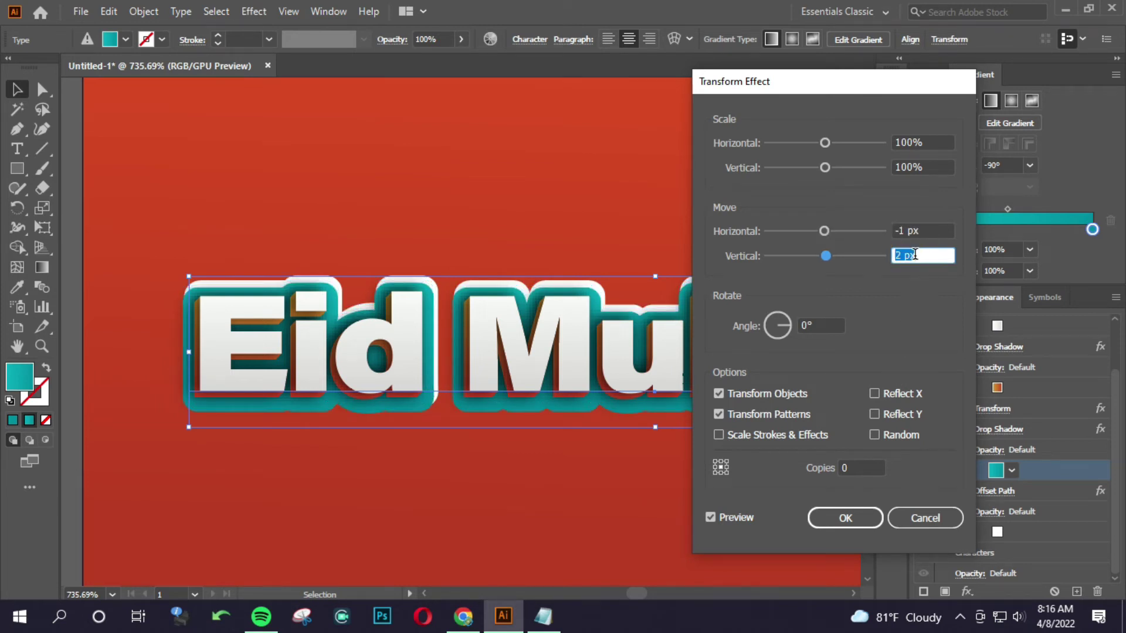
left_click(845, 518)
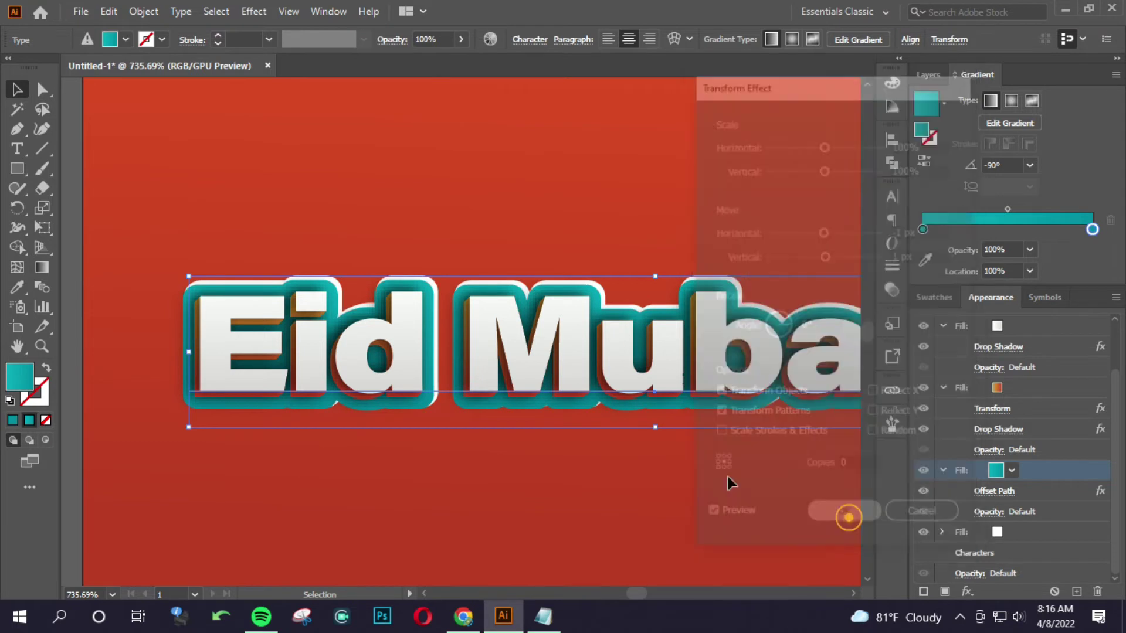
key("ctrl+0")
left_click(499, 401)
Step: Give the bottom white fill a Transform effect of -1 px horizontal and 2 px vertical
left_click_drag(499, 401, 530, 402)
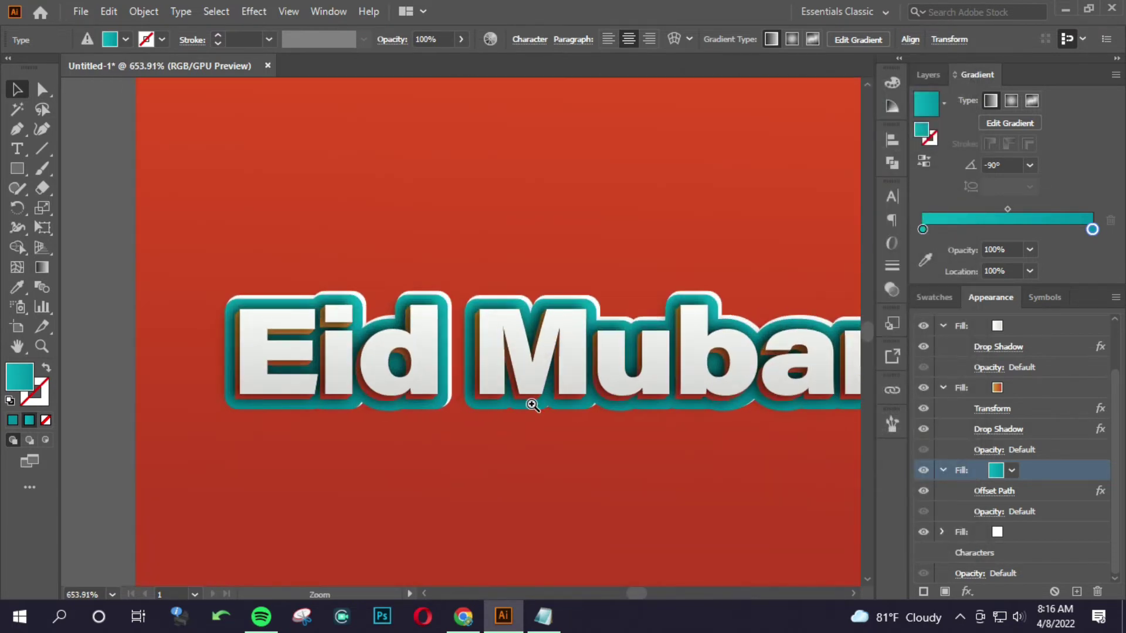
left_click(615, 368)
left_click(1032, 532)
left_click(966, 591)
left_click(1034, 258)
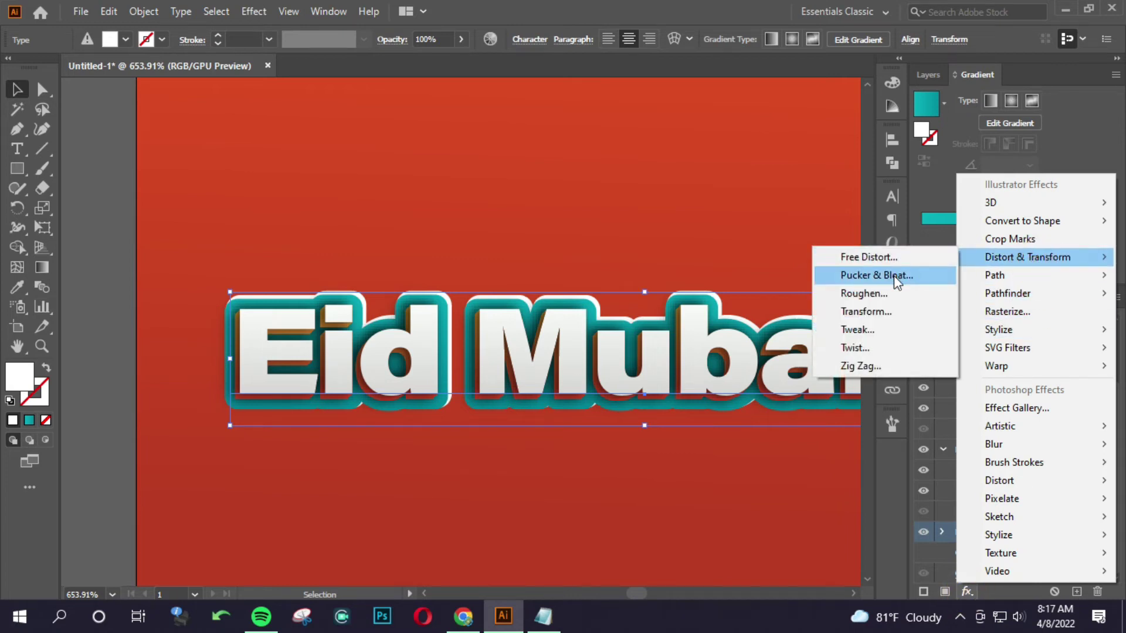
left_click(892, 312)
left_click(918, 230)
key("Down")
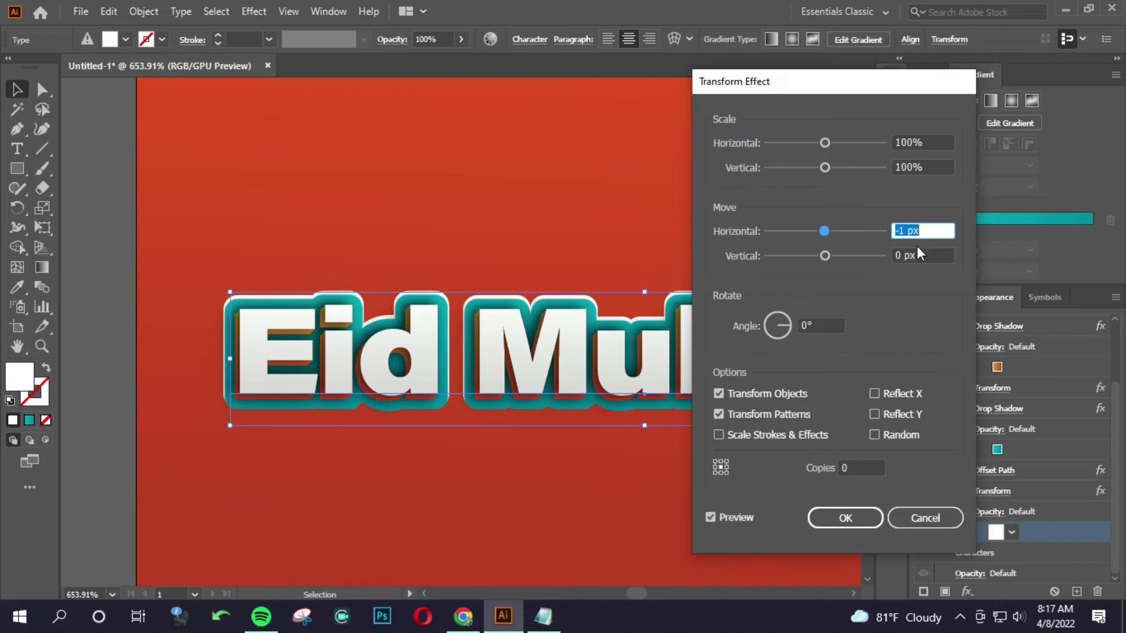
left_click(916, 254)
key("Up")
key("Up")
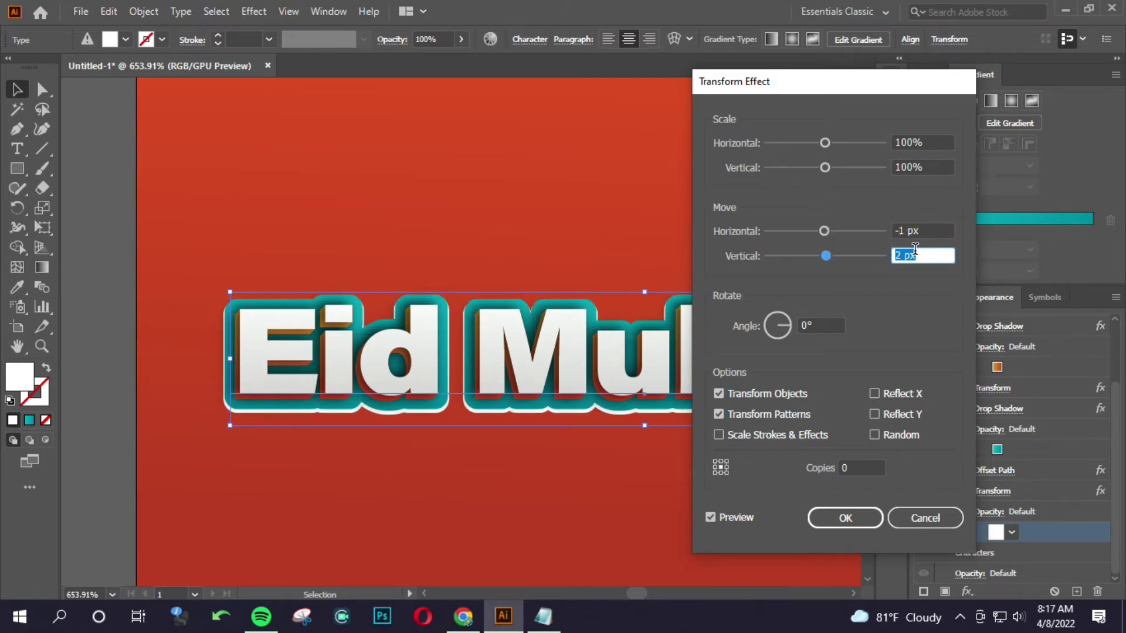
left_click(846, 519)
mouse_move(610, 478)
left_mouse_down()
mouse_move(518, 428)
mouse_move(333, 396)
mouse_move(161, 394)
mouse_move(465, 460)
mouse_move(362, 467)
mouse_move(406, 462)
mouse_move(241, 428)
left_mouse_up()
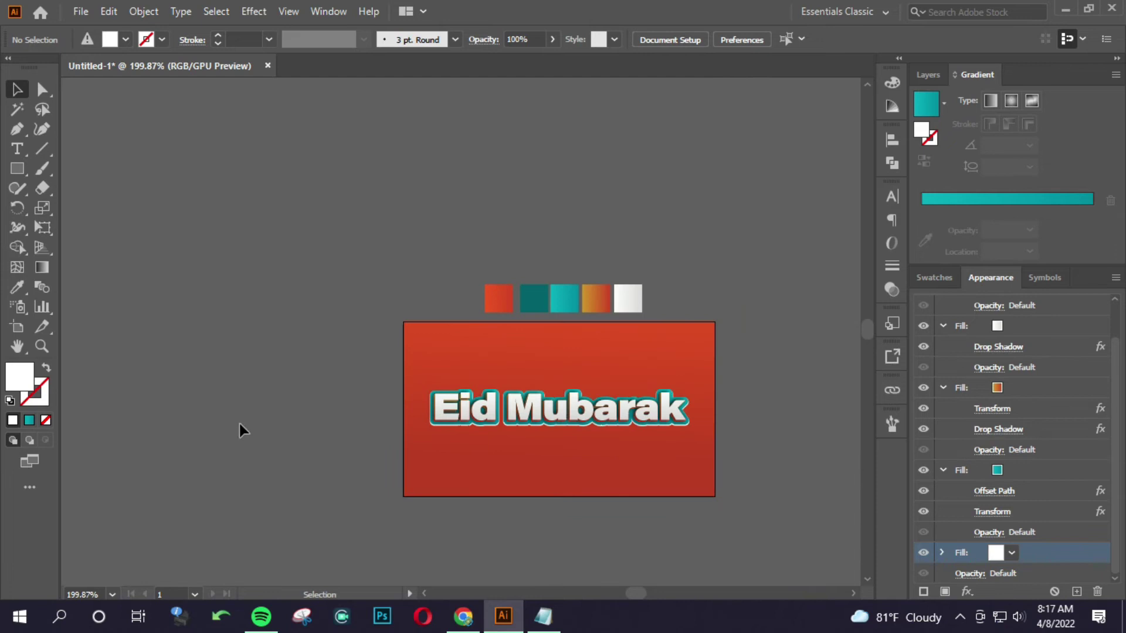
Step: Replace the space with a line break so 'Mubarak' sits below 'Eid'
double_click(483, 410)
scroll(481, 410, "up", 3, "alt")
key("ctrl+a")
left_click(536, 405)
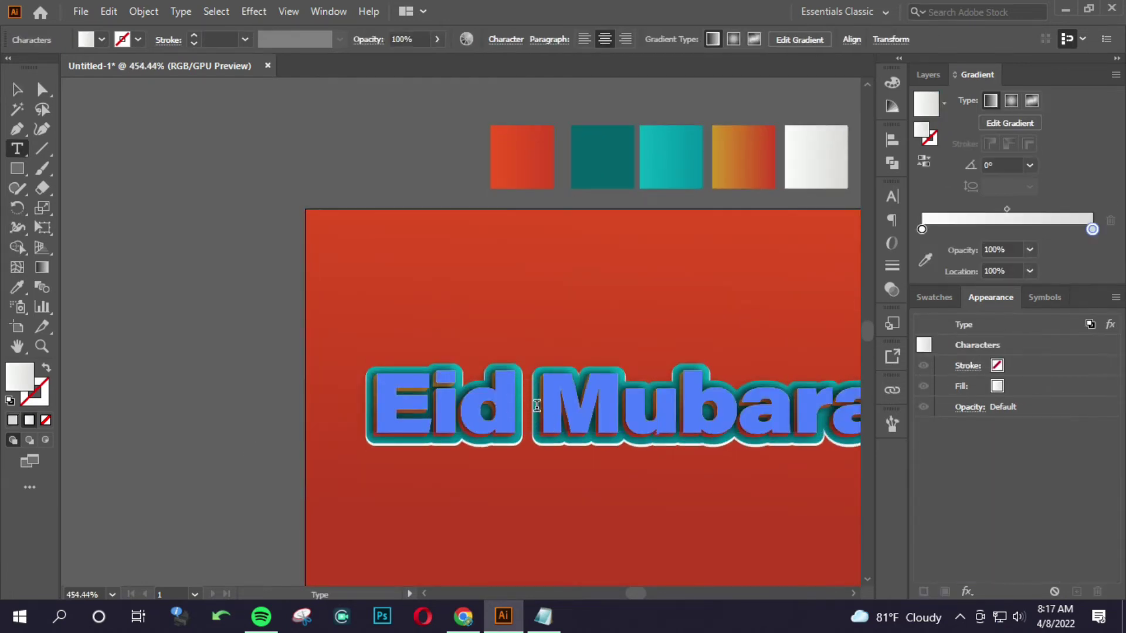
key("BackSpace")
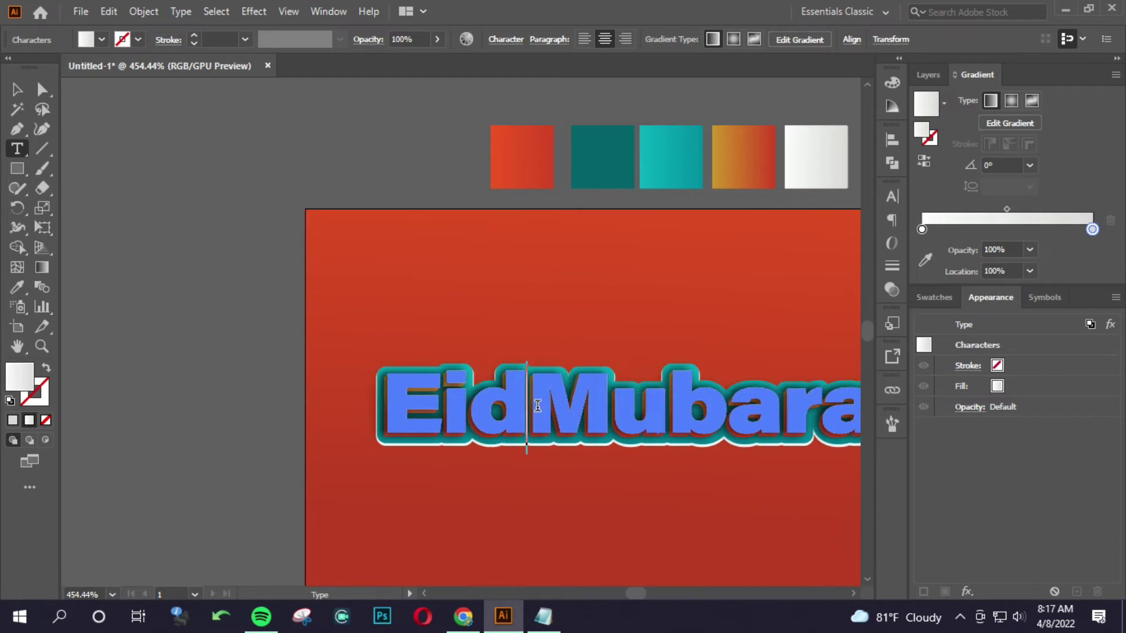
key("Return")
left_click(27, 90)
left_click(329, 241)
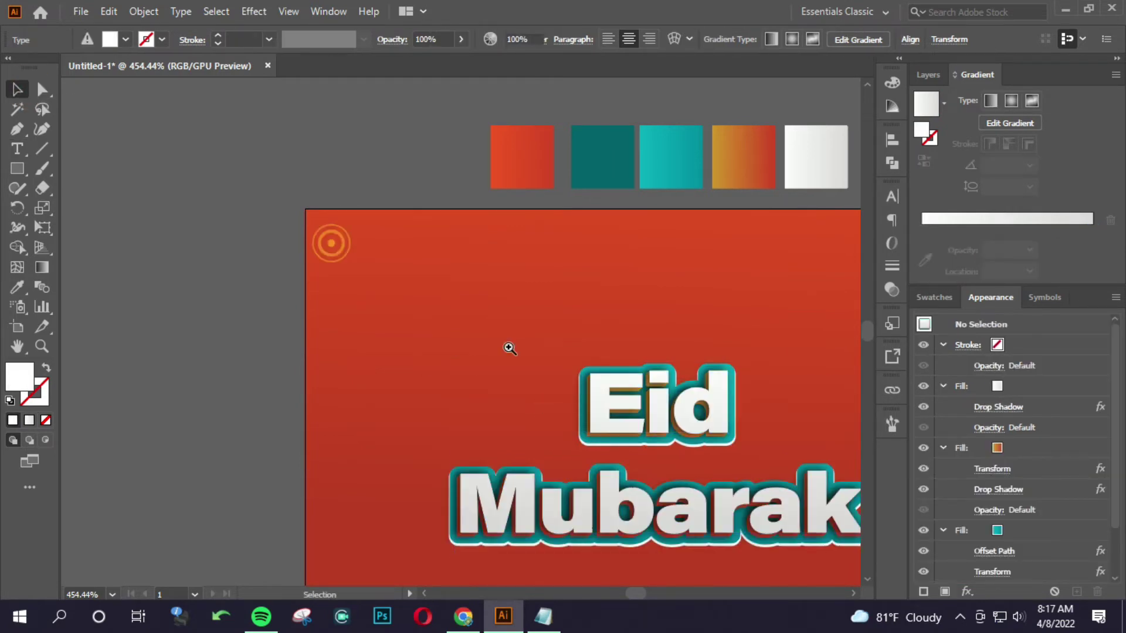
scroll(334, 241, "down", 1, "alt")
scroll(329, 327, "up", 2, "alt")
scroll(299, 309, "down", 1, "alt")
scroll(298, 309, "down", 2, "alt")
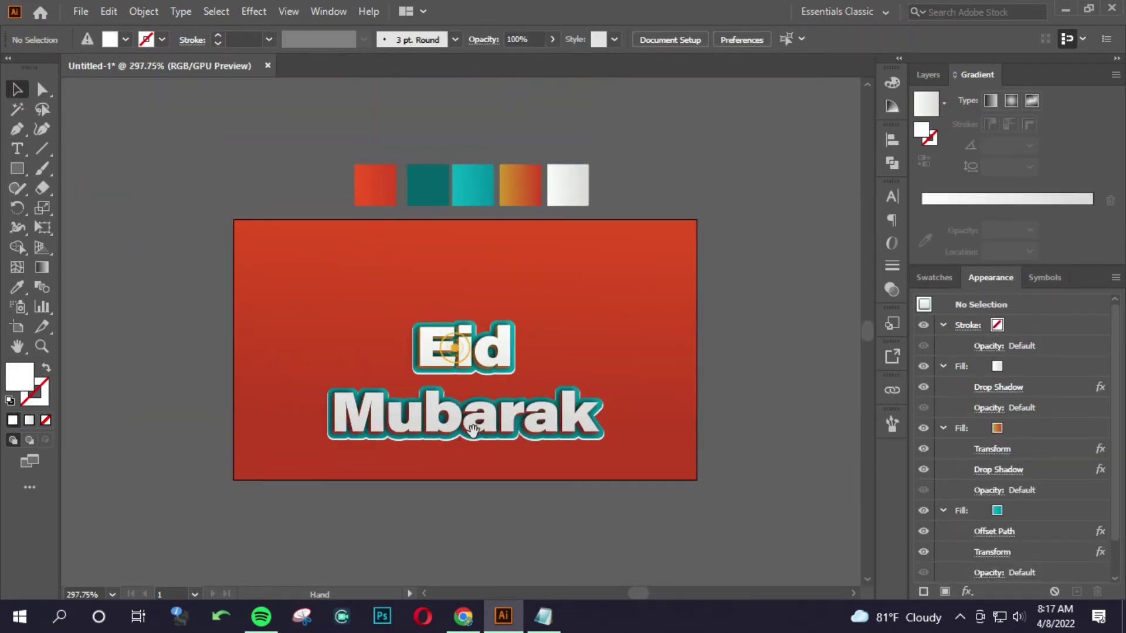
Step: Move the text block higher and enlarge it by dragging its top edge upward
left_click_drag(461, 417, 459, 384)
left_click(546, 411)
mouse_move(604, 414)
left_mouse_down()
mouse_move(638, 401)
mouse_move(654, 51)
left_mouse_up()
left_click(697, 248)
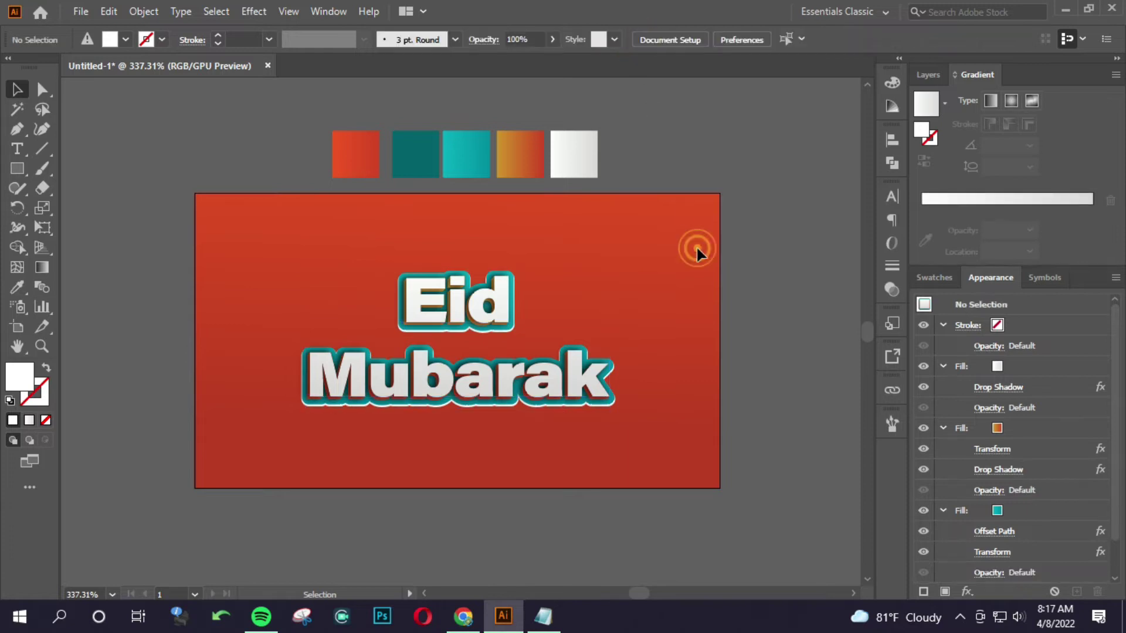
scroll(469, 331, "up", 2, "alt")
left_click(470, 249)
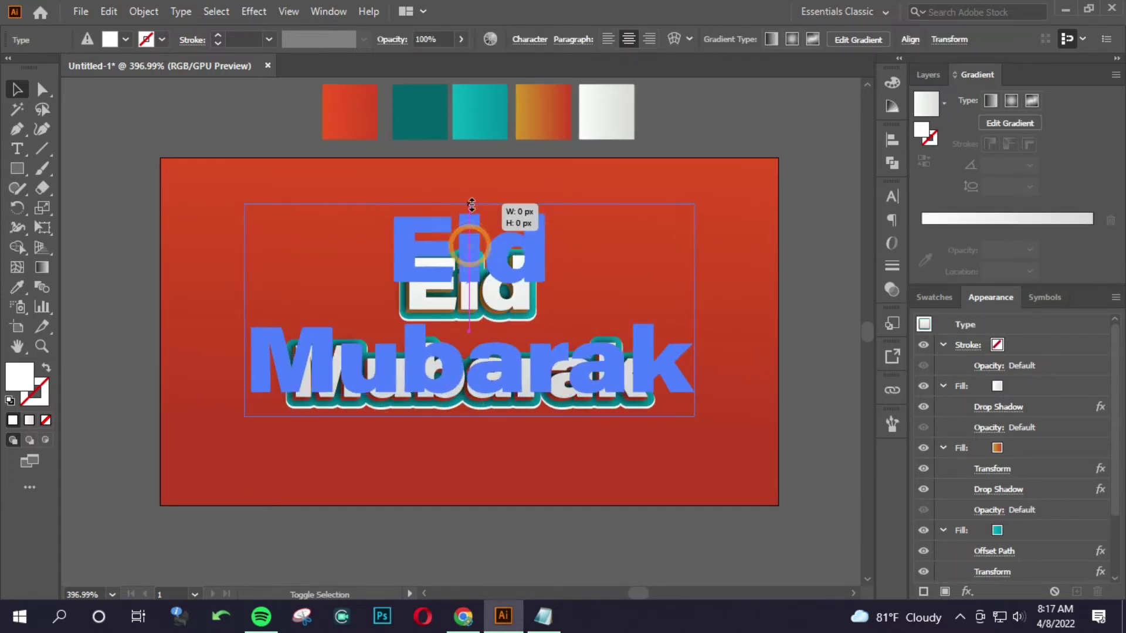
left_click_drag(469, 250, 470, 201)
scroll(203, 386, "down", 5, "alt")
left_click_drag(203, 386, 522, 410)
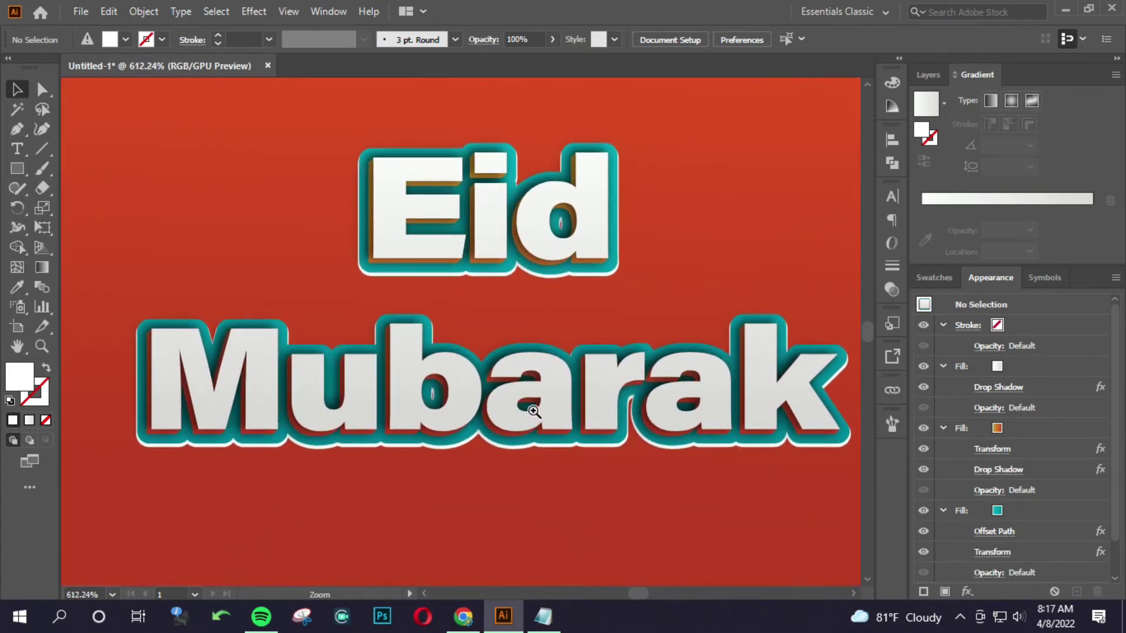
left_click_drag(522, 411, 508, 411)
Step: Add a new fill to the text, sampled from the dark teal swatch
left_click(508, 403)
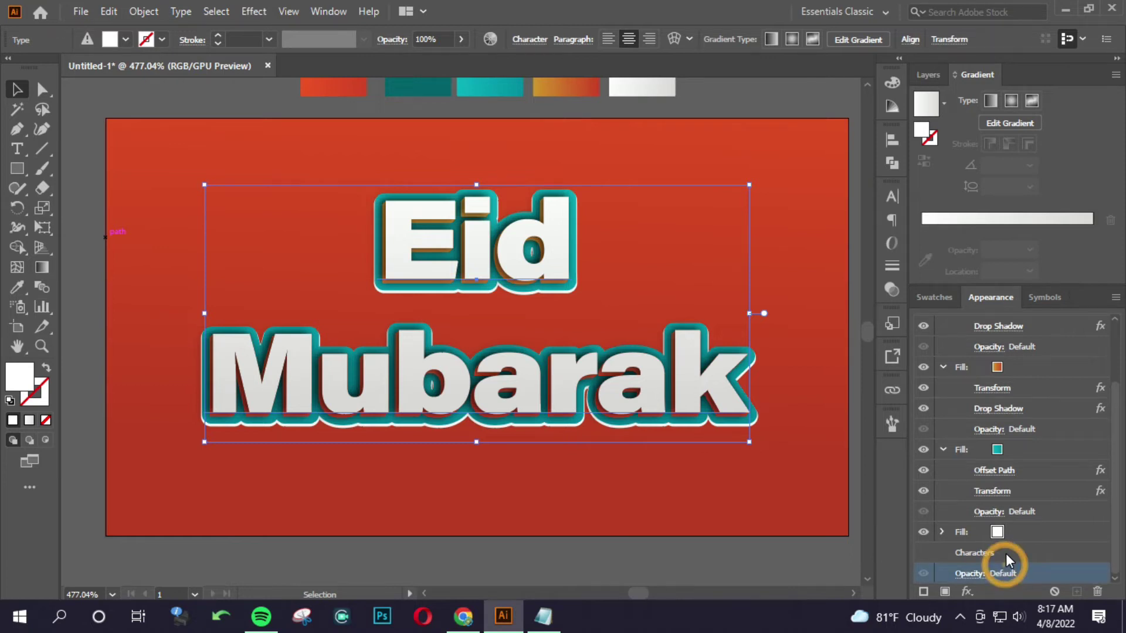
left_click(1005, 554)
left_click(945, 591)
scroll(1010, 555, "down", 1)
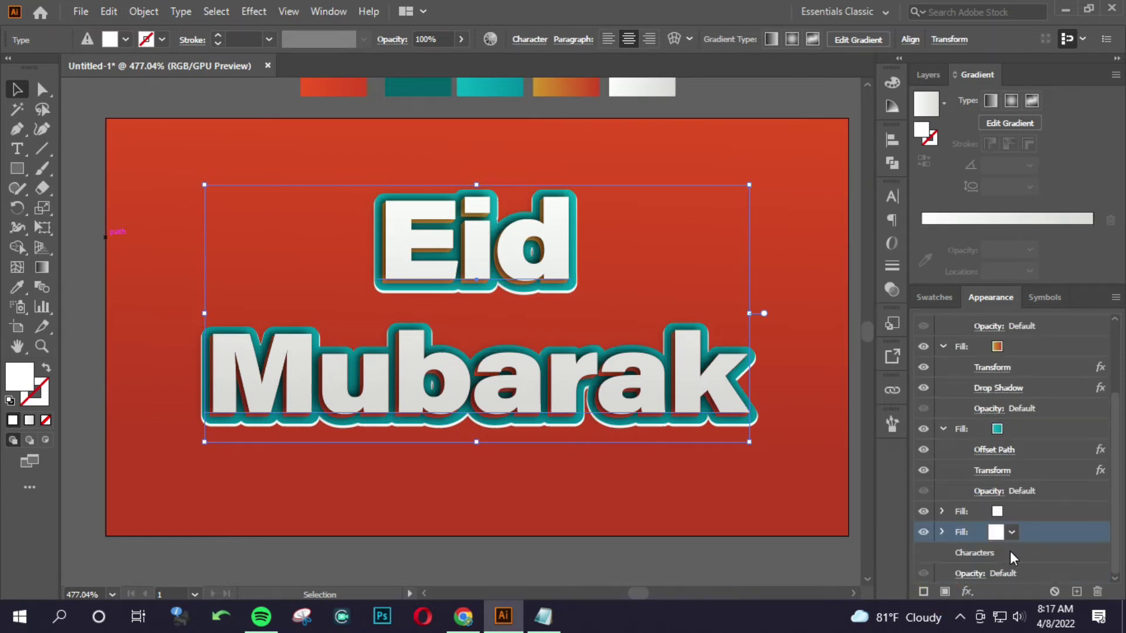
scroll(541, 412, "up", 3)
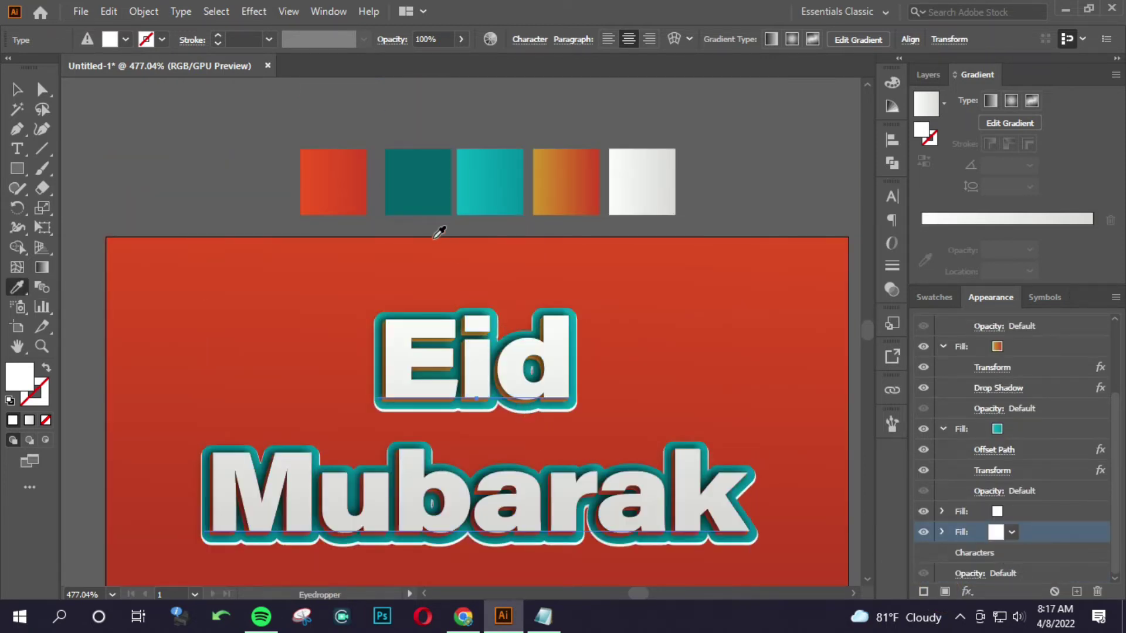
key("i")
left_click(428, 189)
scroll(513, 335, "down", 3)
key("v")
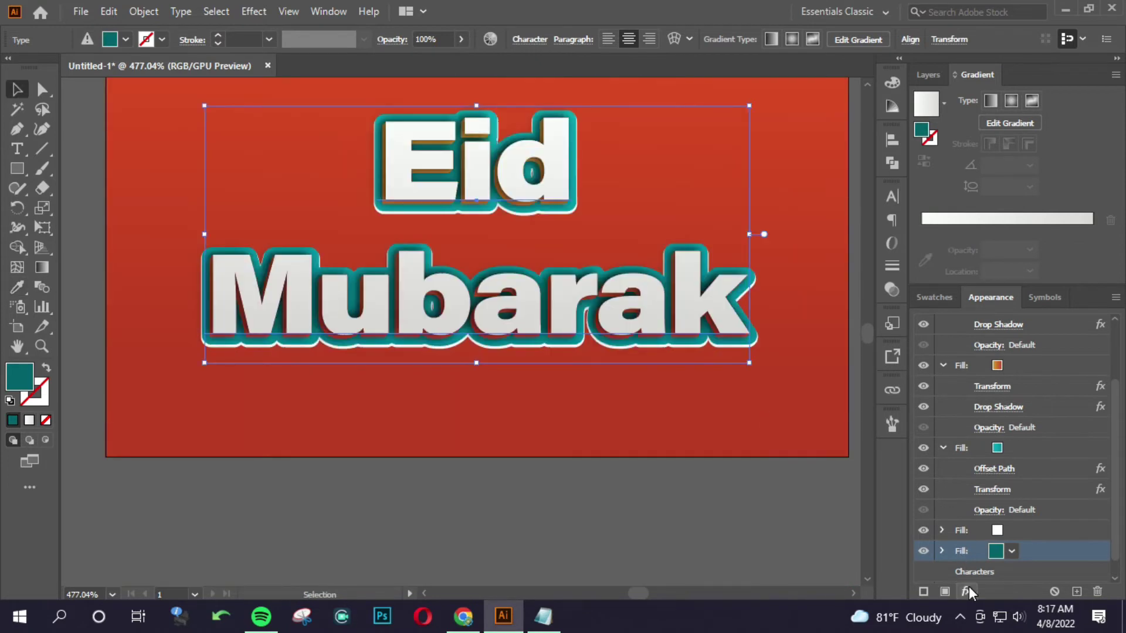
Step: Apply an Offset Path of 6 px with round joins to the dark teal fill
left_click(967, 591)
left_click(924, 274)
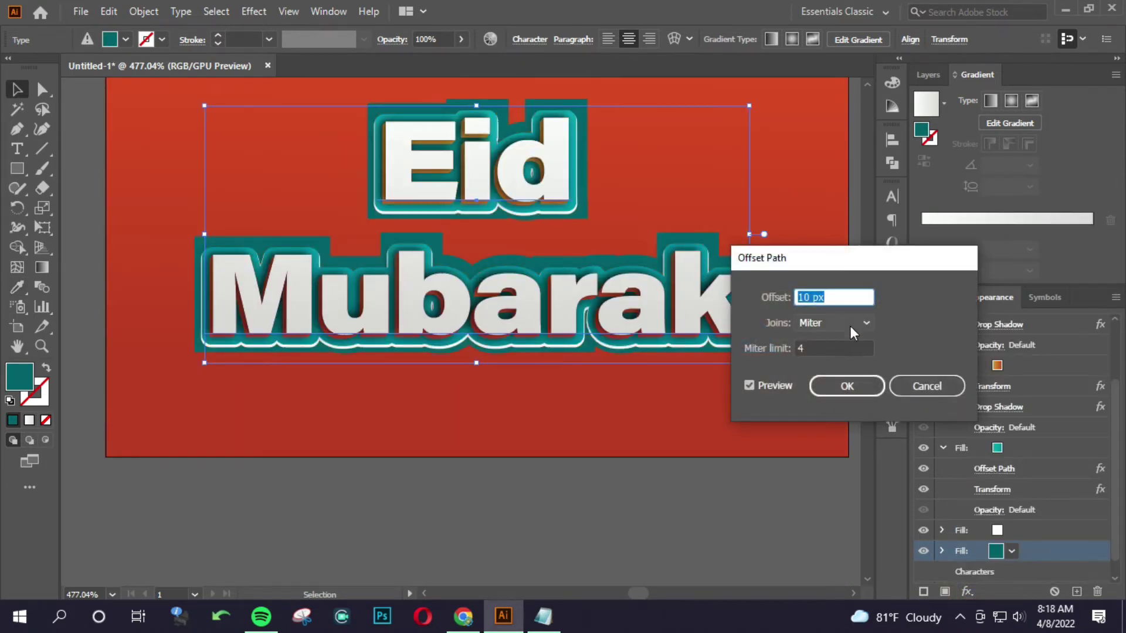
type("4")
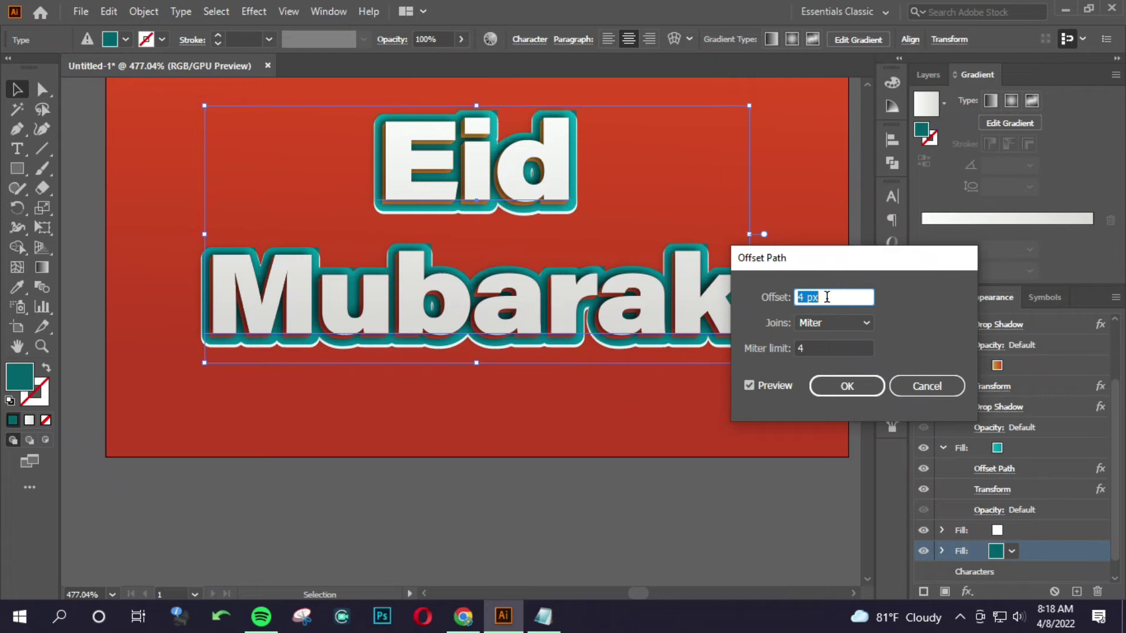
key("Up")
key("Up")
key("Up")
left_click(831, 322)
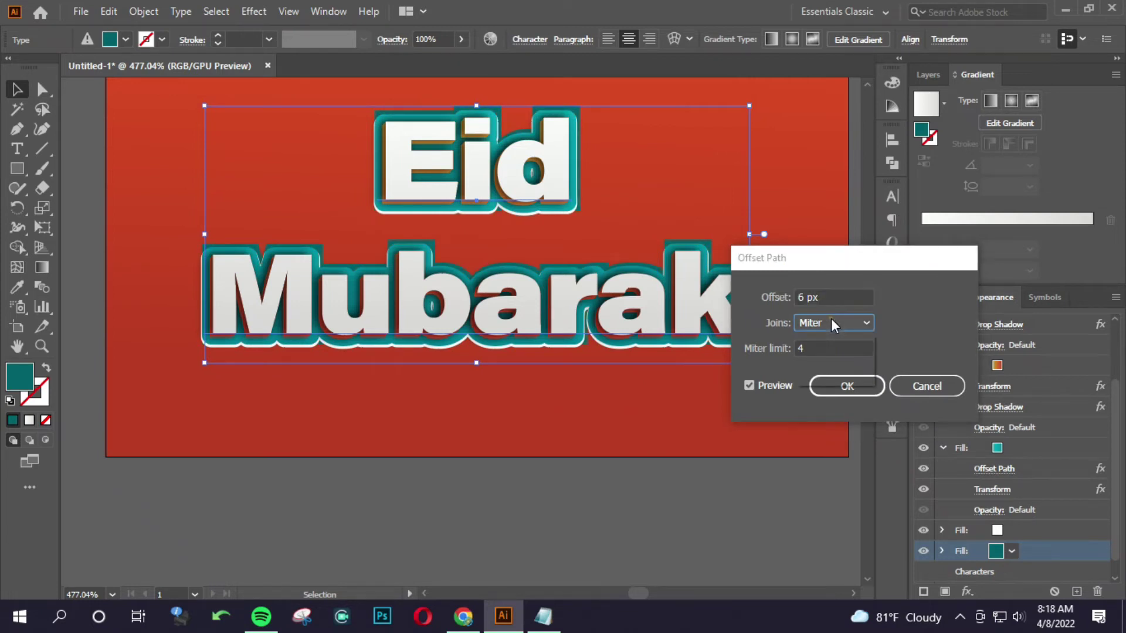
left_click(835, 355)
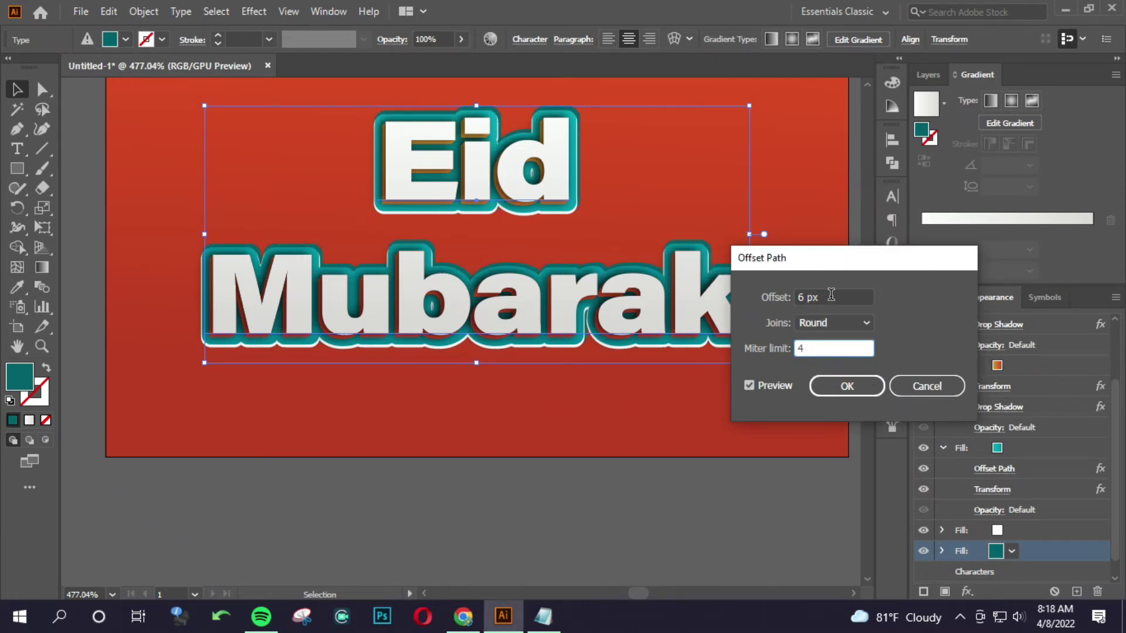
left_click(867, 378)
Step: Add a Transform effect to the dark teal backing: 0 px horizontal, 7 px vertical
left_click(968, 592)
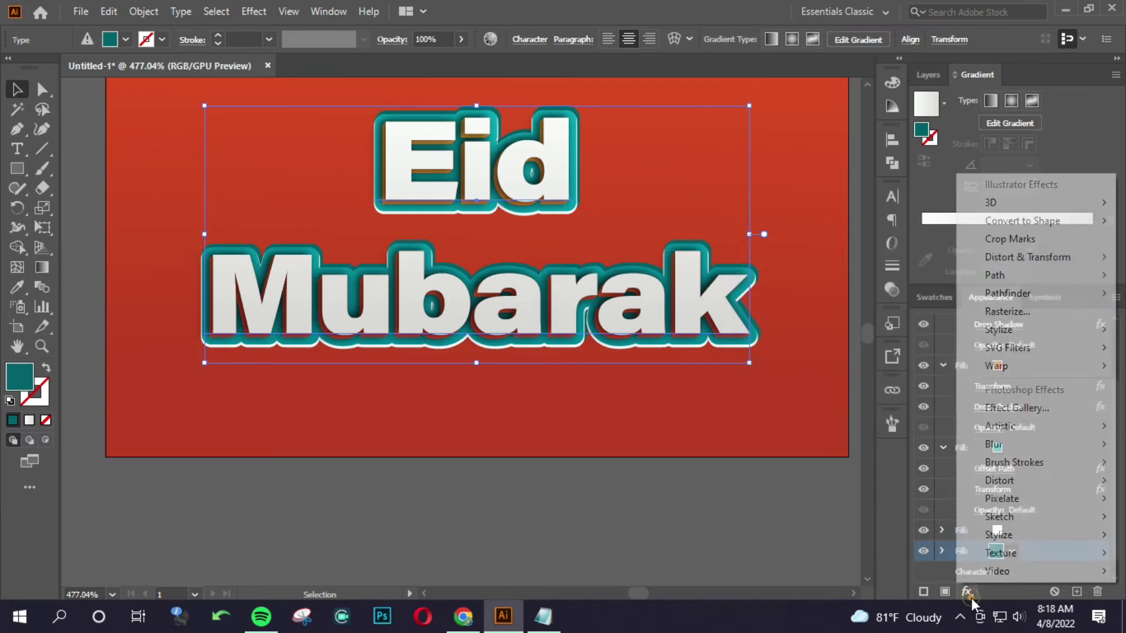
left_click(1021, 258)
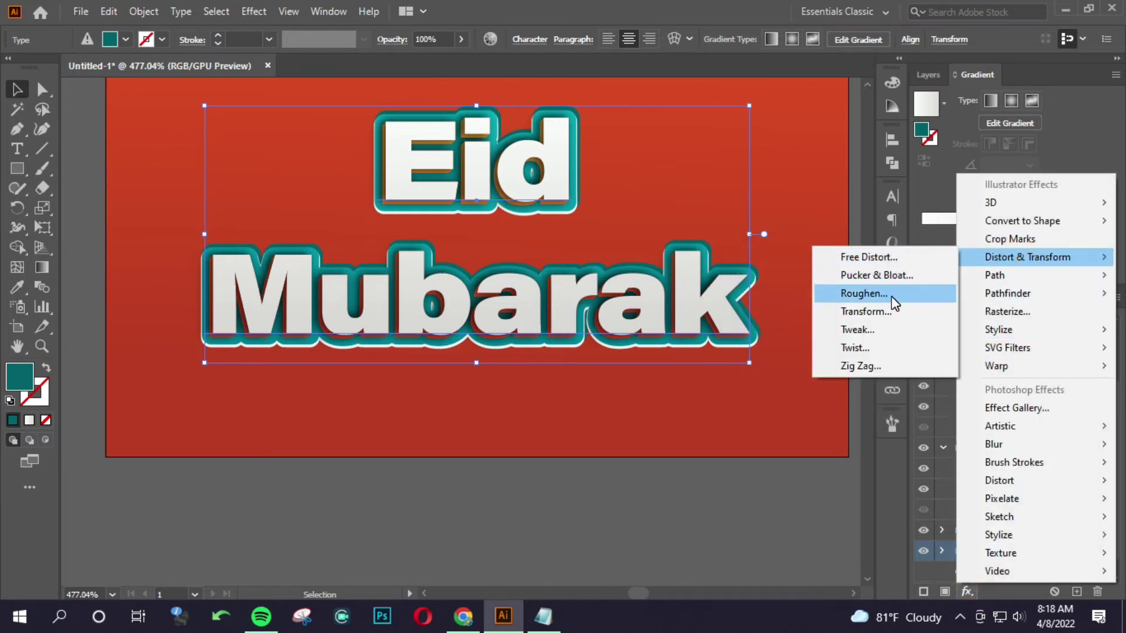
left_click(890, 312)
left_click(908, 230)
key("Down")
key("Down")
key("Down")
key("Down")
key("Down")
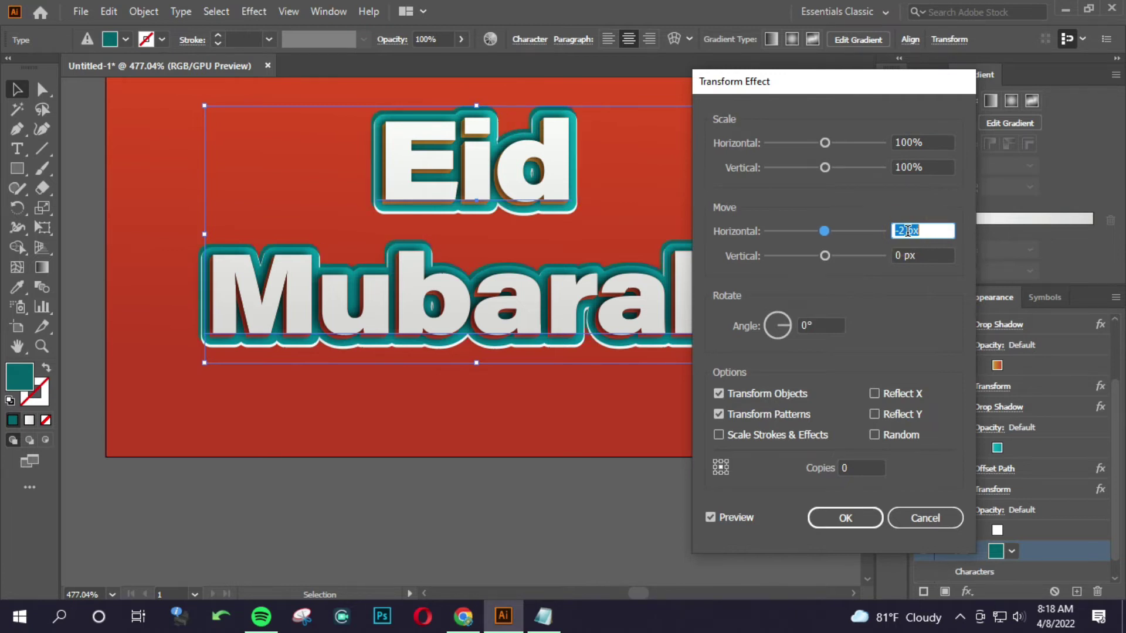
key("Up")
key("Up")
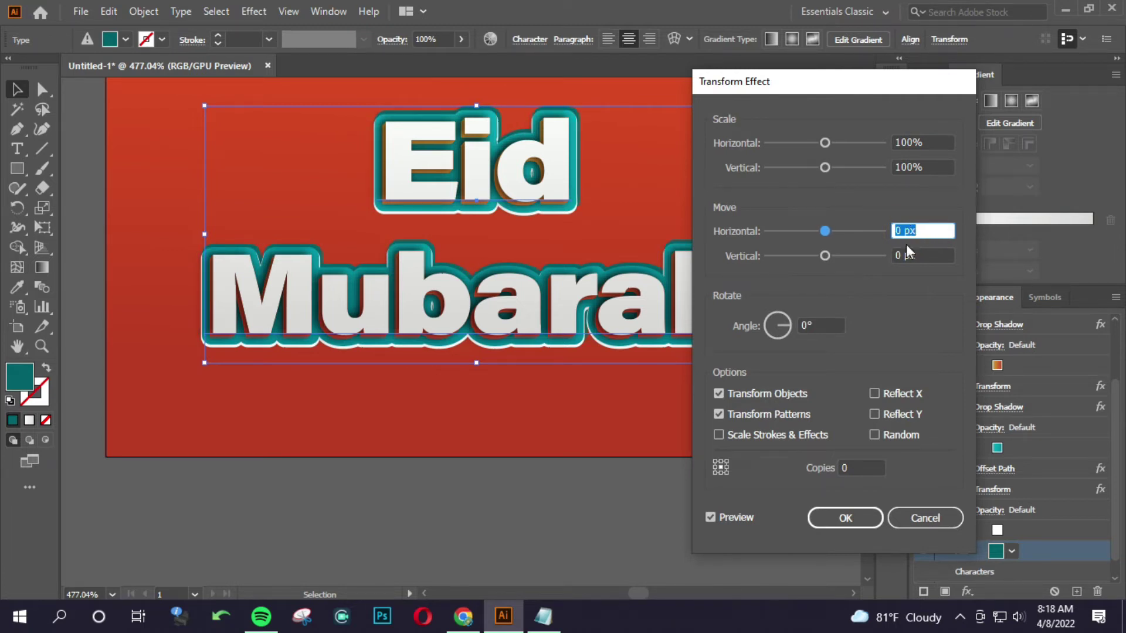
left_click(908, 253)
key("Up")
key("Up")
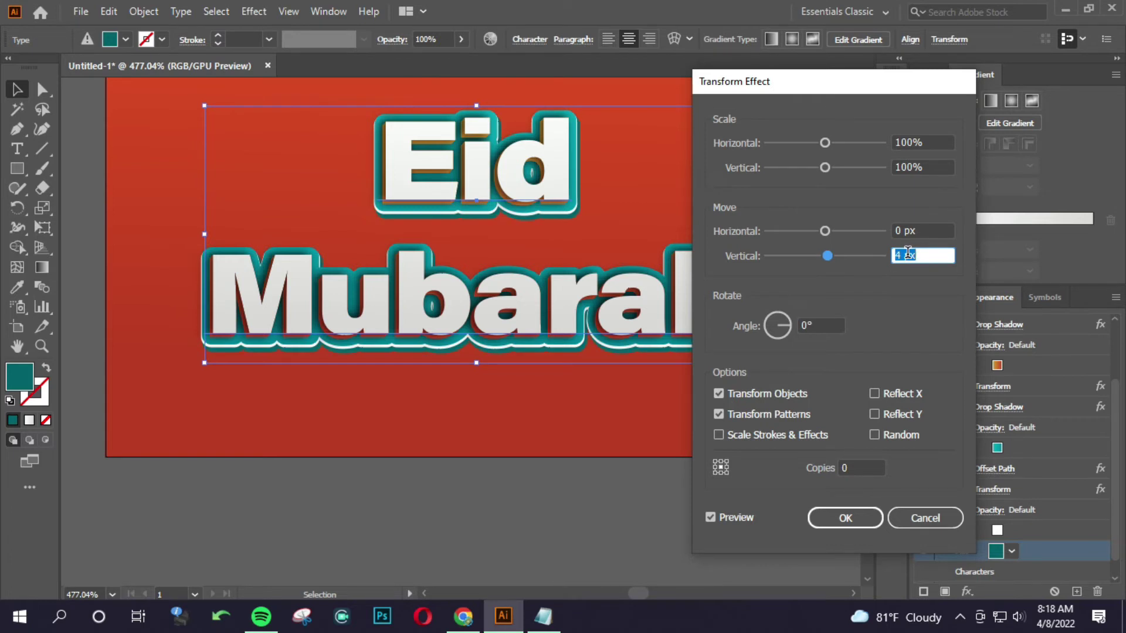
key("Up")
key("Up")
key("Up")
left_click(858, 512)
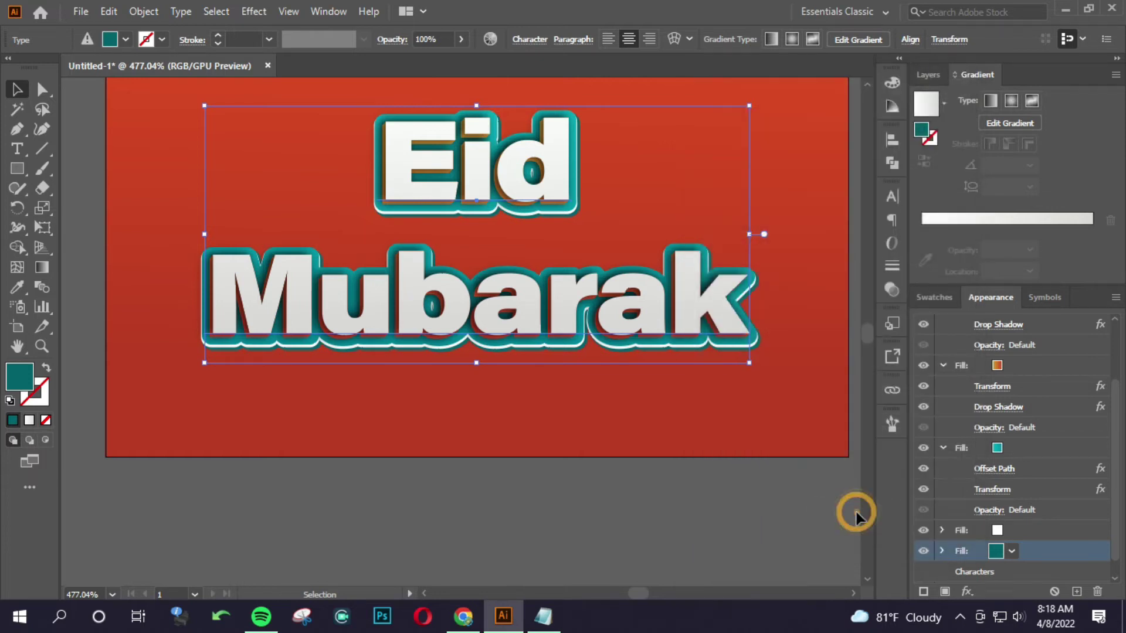
scroll(1001, 567, "down", 1)
Step: Add a second Transform to the dark teal backing: 50 copies, -0.2 px horizontal, 0.2 px vertical
left_click(966, 589)
mouse_move(1028, 257)
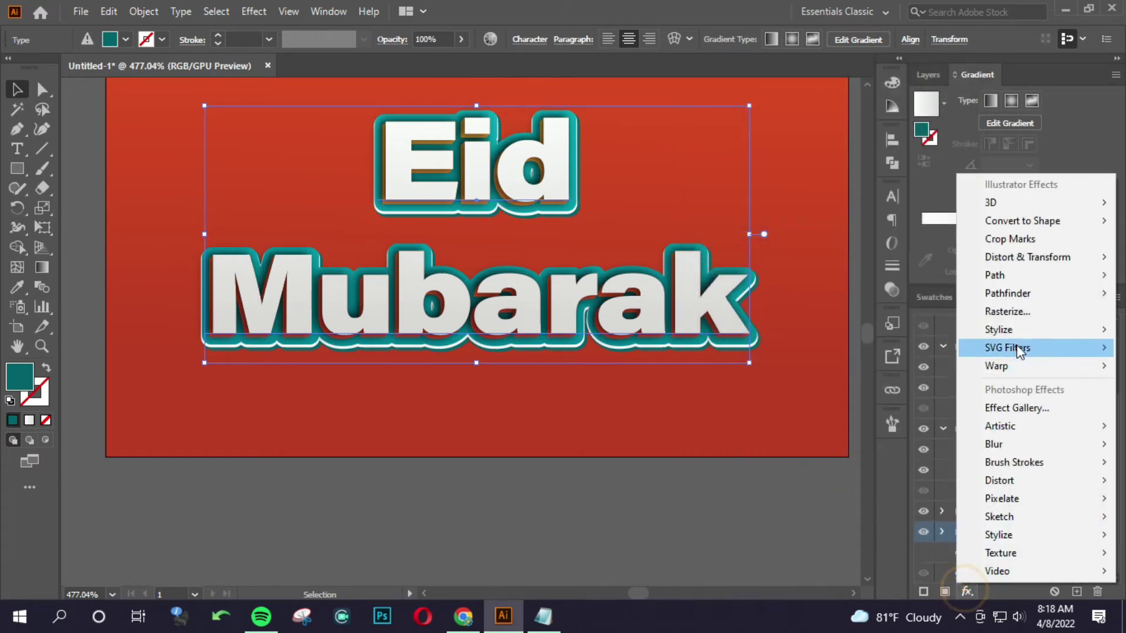
left_click(886, 312)
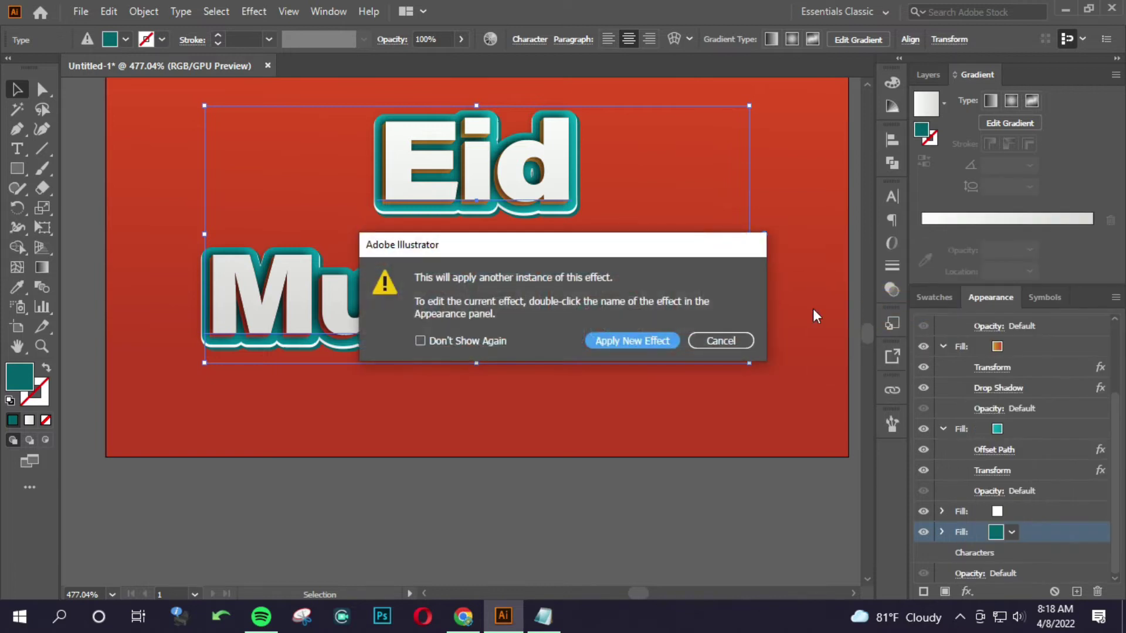
left_click(624, 341)
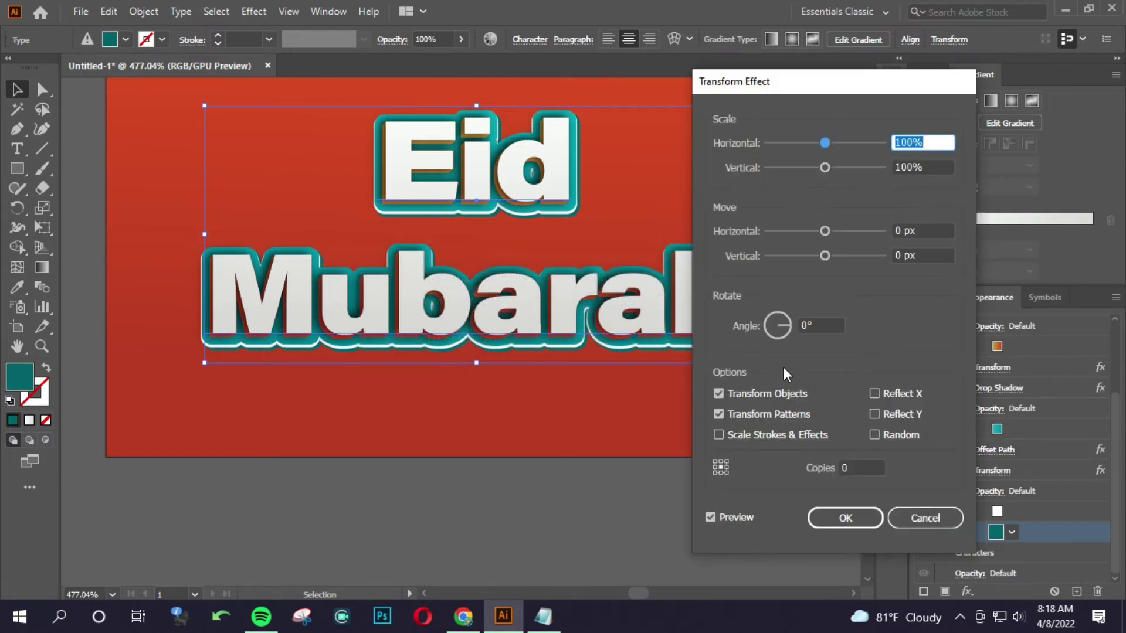
left_click(867, 467)
type("50")
triple_click(917, 231)
type("-.2")
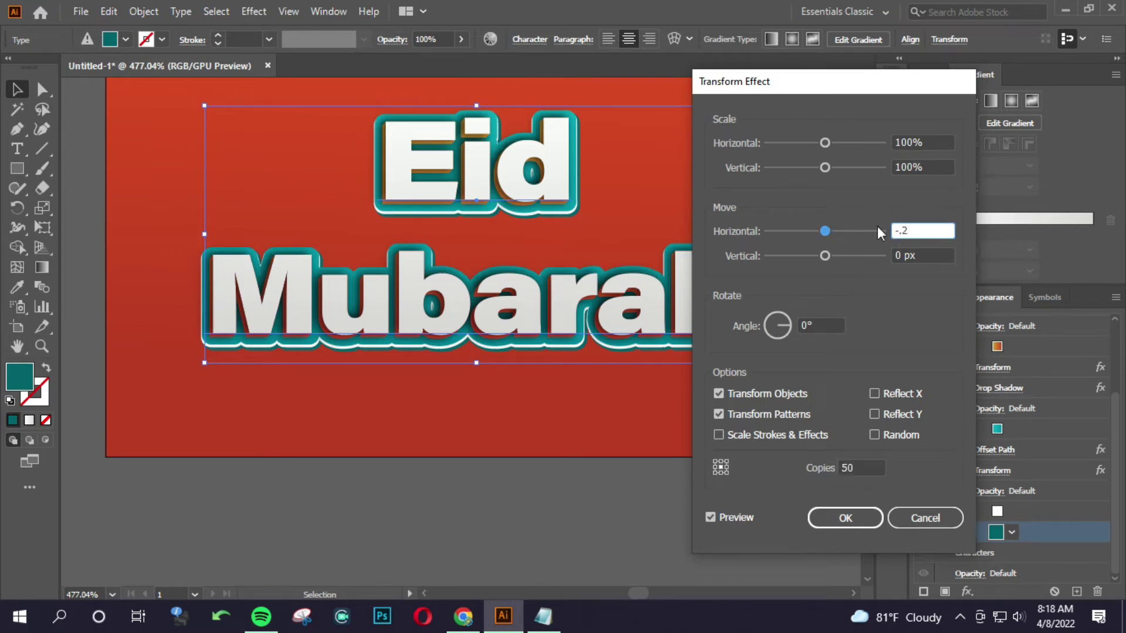
key("Tab")
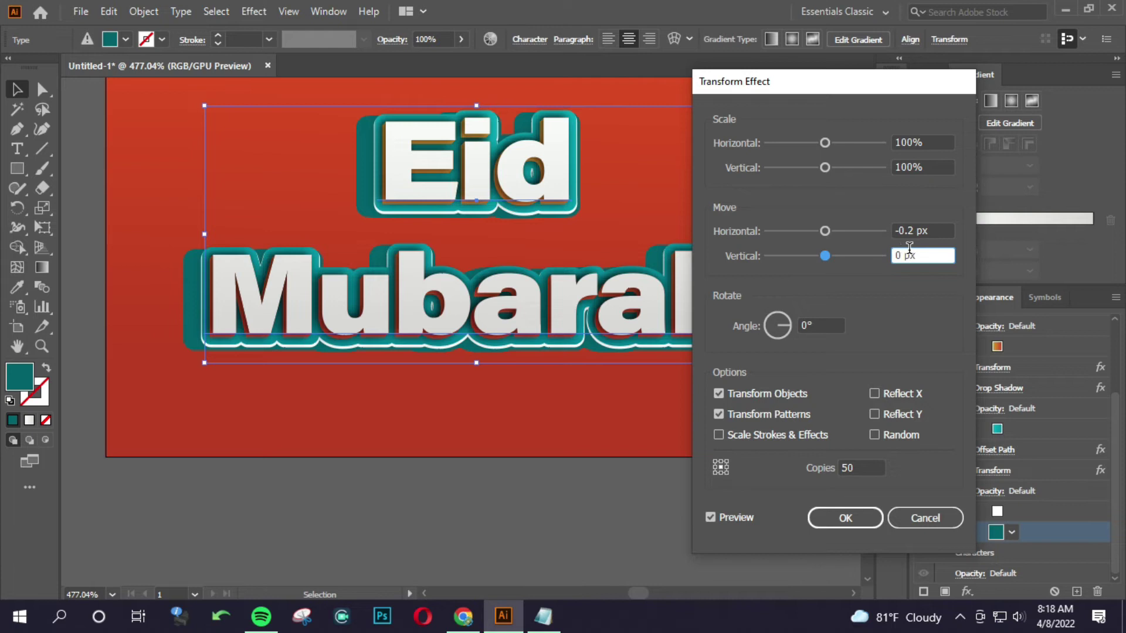
triple_click(933, 256)
left_click(927, 228)
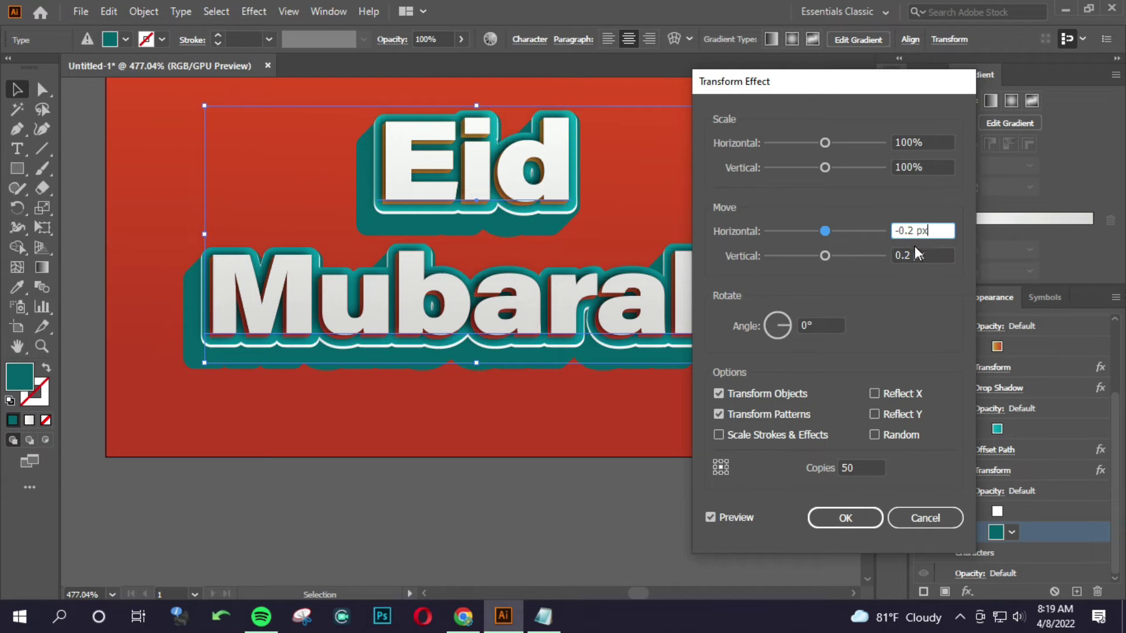
Step: Try vertical offsets of 1.5, 0.5 and 0.15 px for the teal extrusion copies
left_click(911, 254)
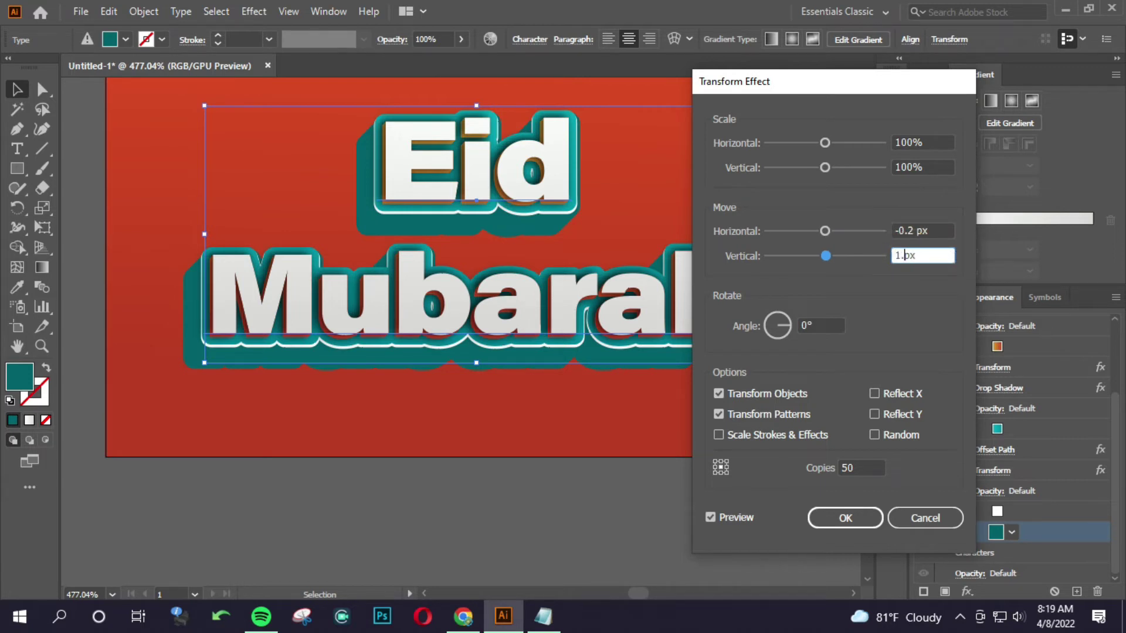
type("1.5")
left_click(906, 230)
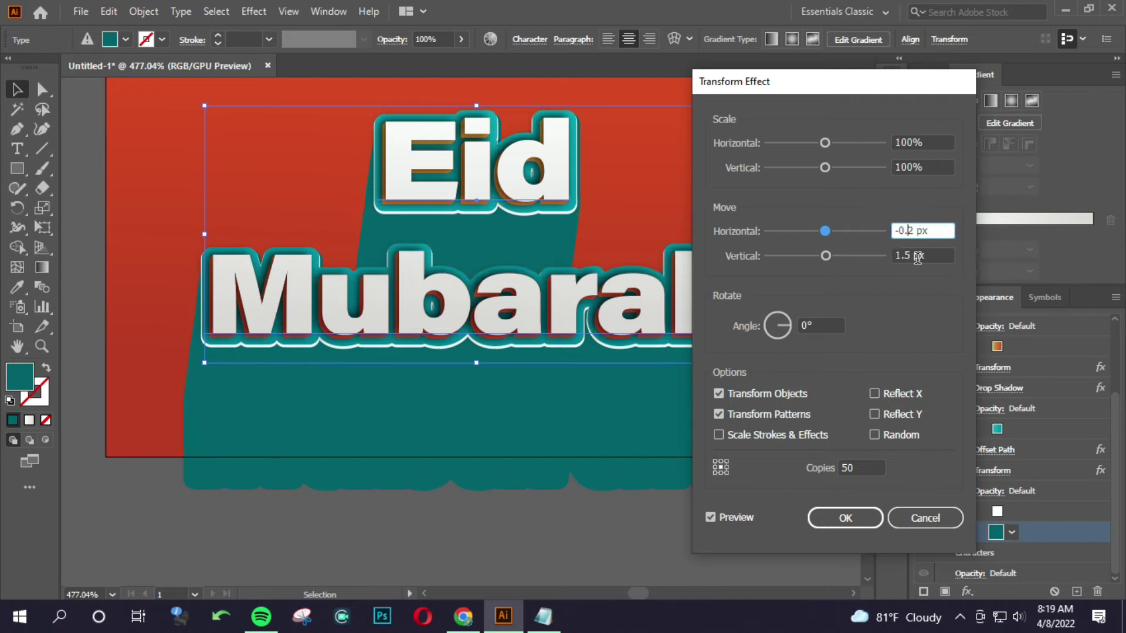
left_click(907, 256)
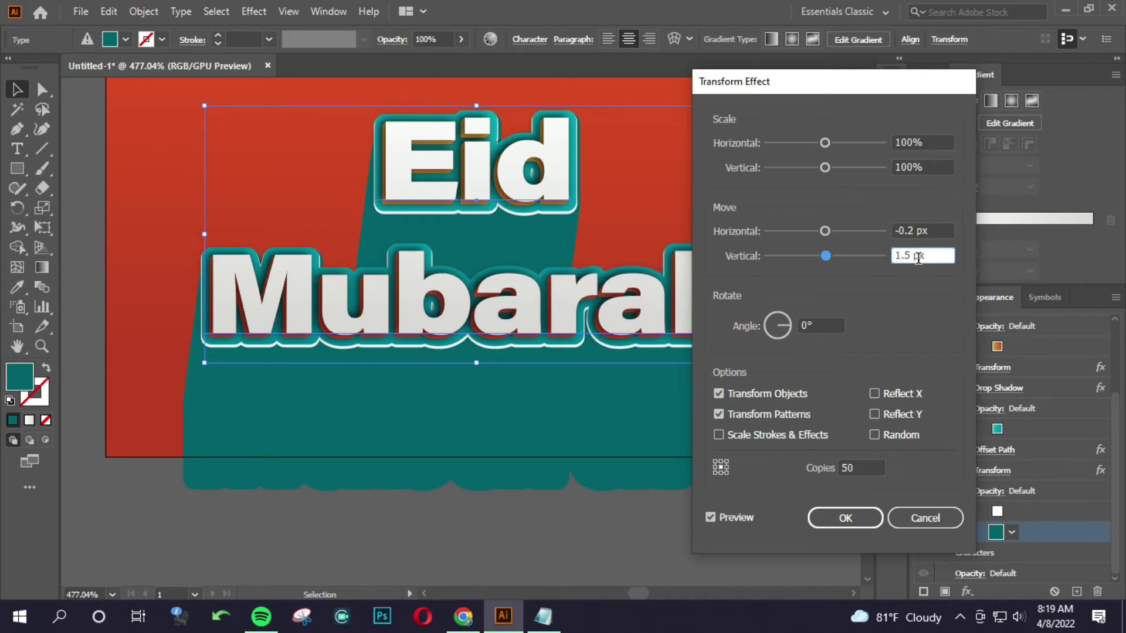
key("BackSpace")
left_click(922, 231)
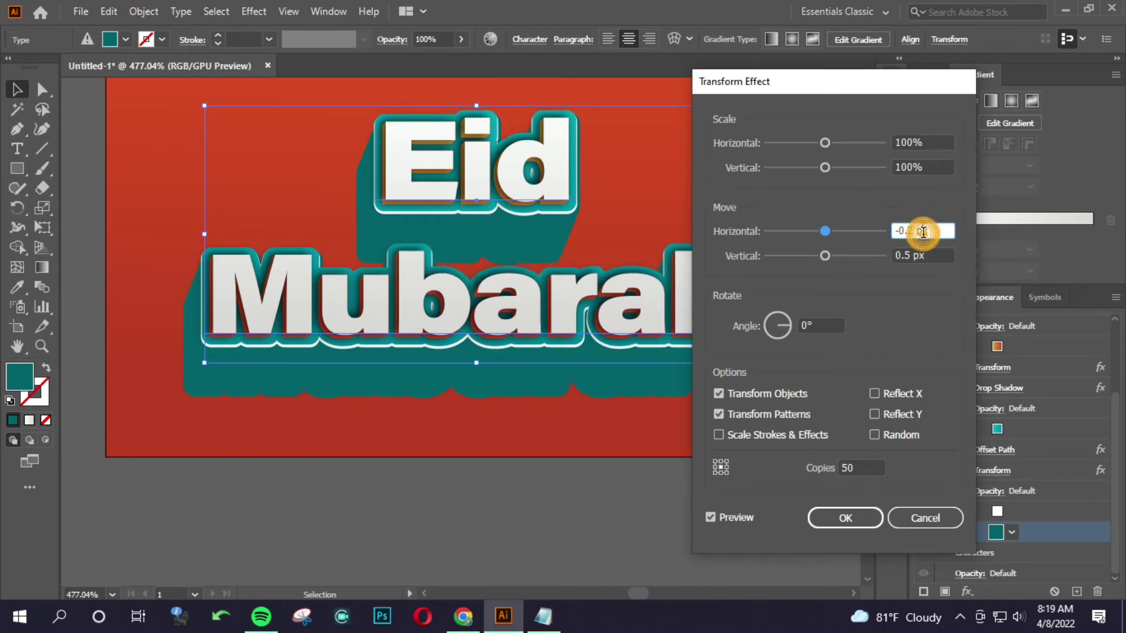
left_click(911, 253)
key("BackSpace")
type("15")
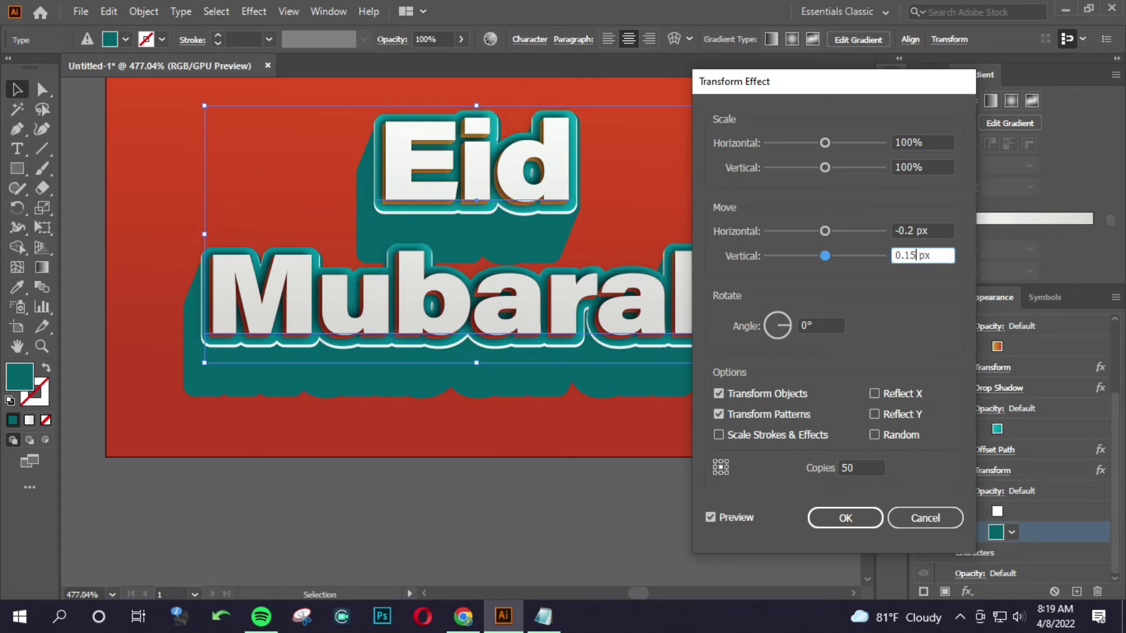
left_click(914, 230)
type("-0.15")
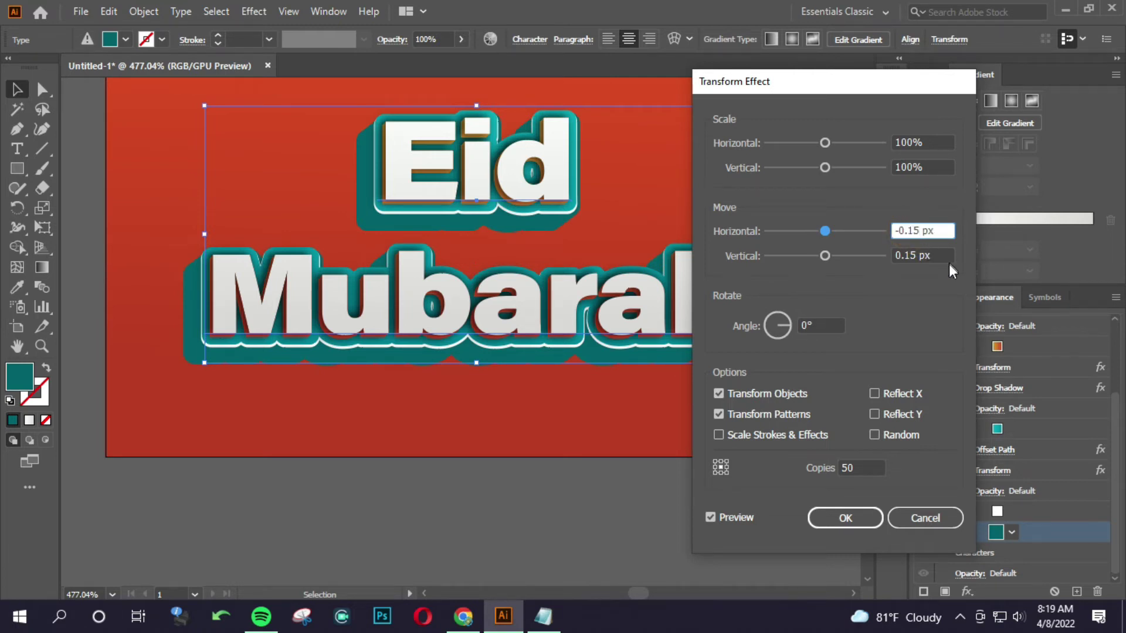
Step: Apply a Transform offset of -0.15 px horizontal and 0.1 px vertical to the teal extrusion
left_click(929, 254)
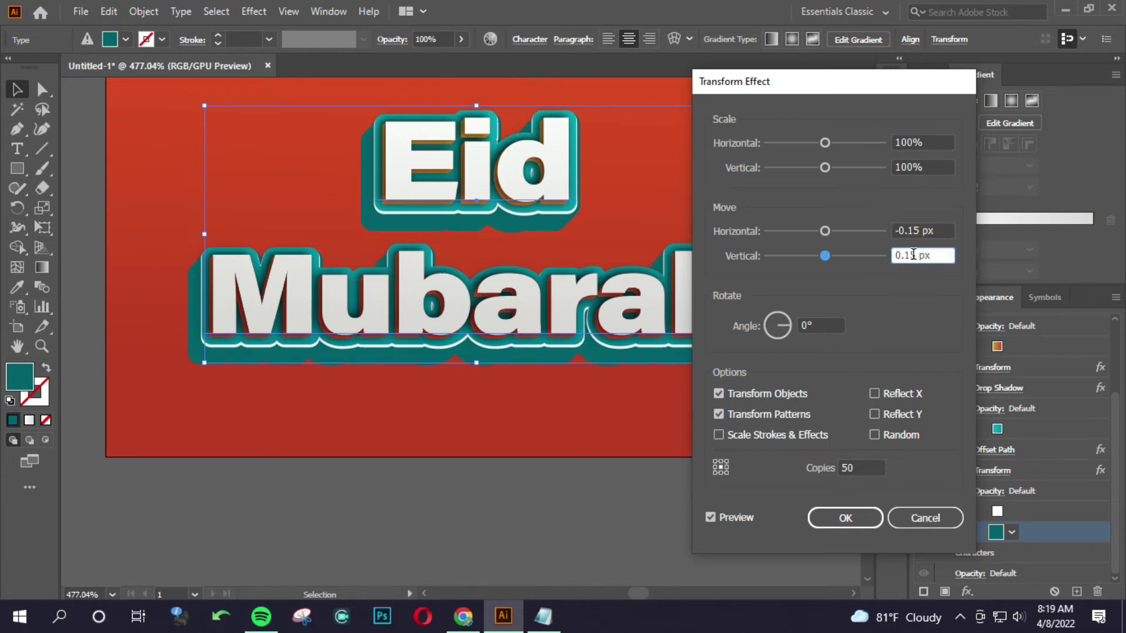
key("Delete")
left_click(921, 230)
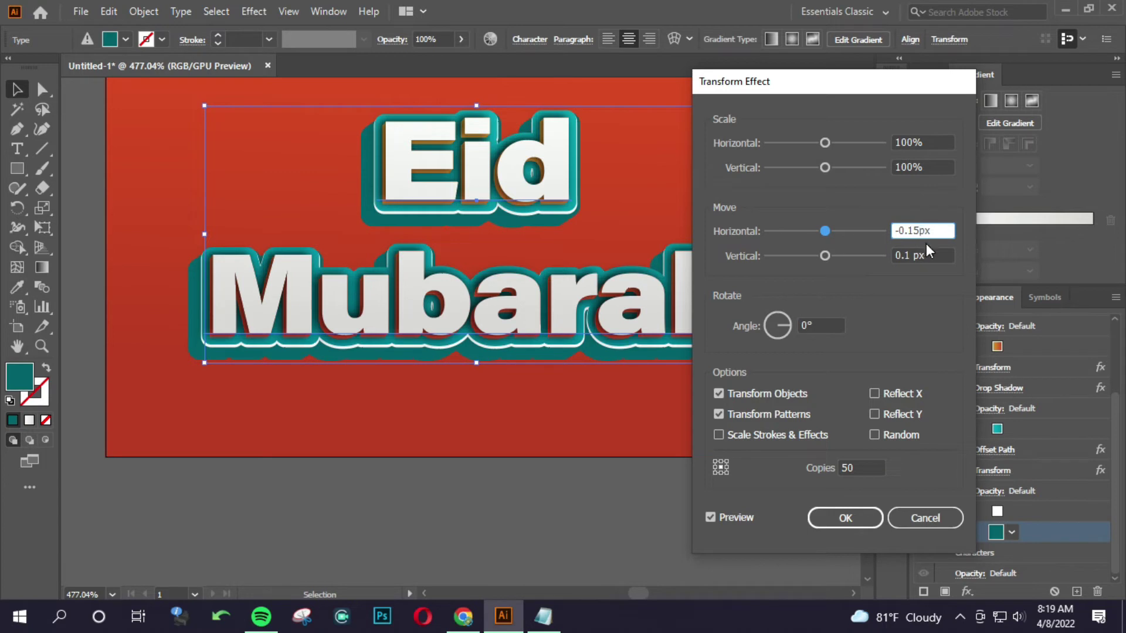
left_click(929, 254)
left_click(924, 255)
left_click(917, 230)
key("Return")
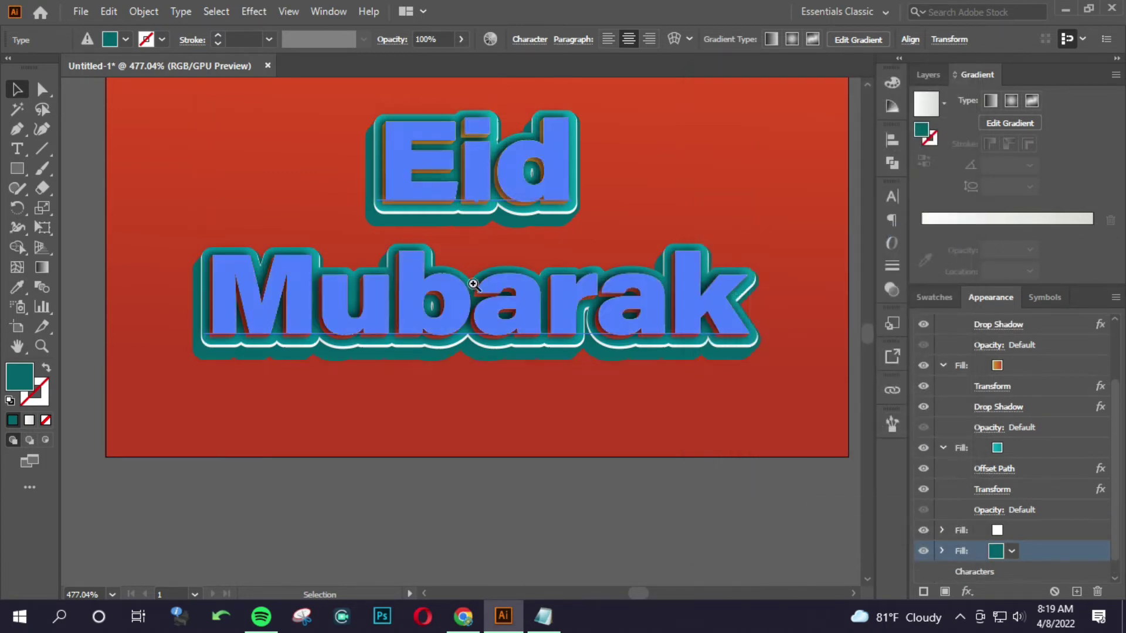
Step: Zoom in on 'Mubarak' and open the white fill's Transform effect settings
mouse_move(171, 276)
left_mouse_down()
mouse_move(483, 284)
mouse_move(226, 281)
mouse_move(338, 292)
mouse_move(455, 352)
left_mouse_up()
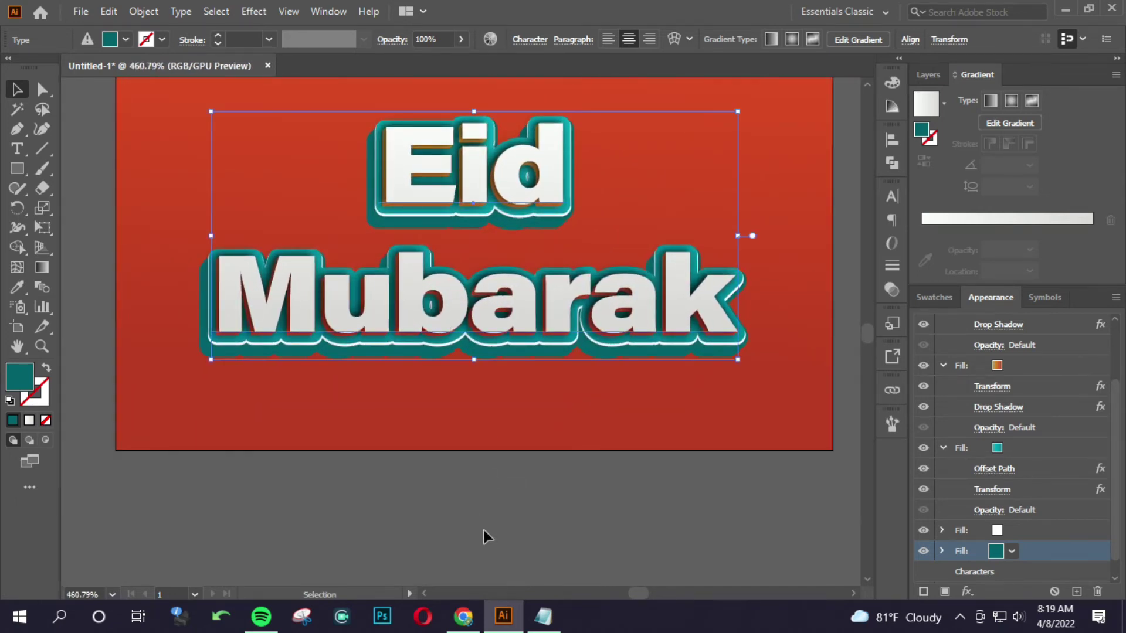
mouse_move(289, 327)
left_mouse_down()
mouse_move(439, 356)
mouse_move(276, 357)
left_mouse_up()
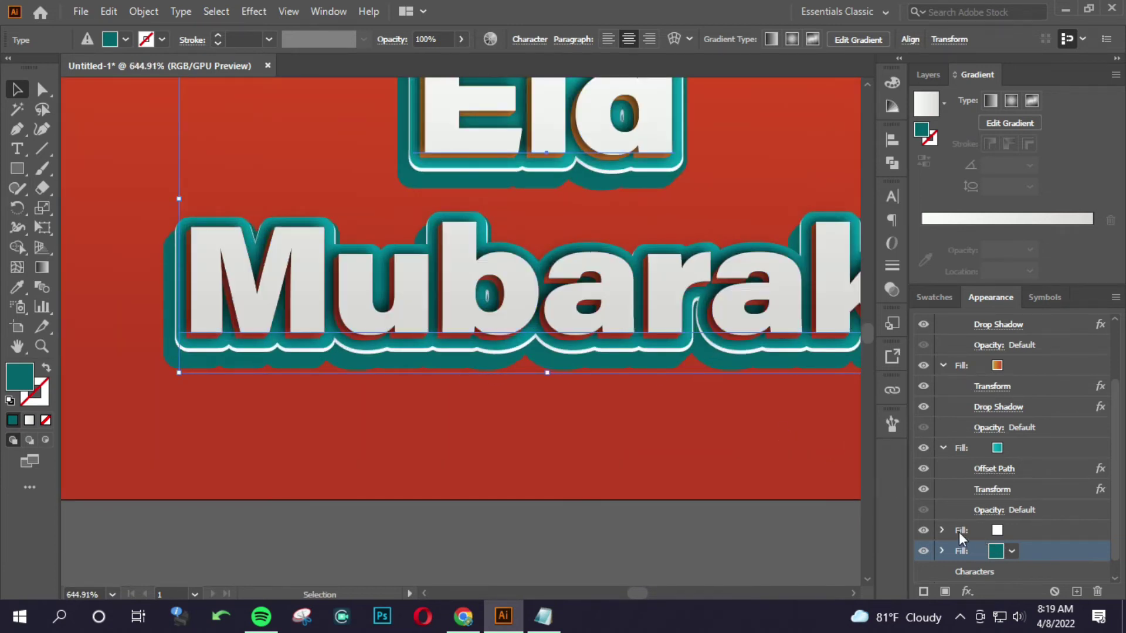
left_click(942, 530)
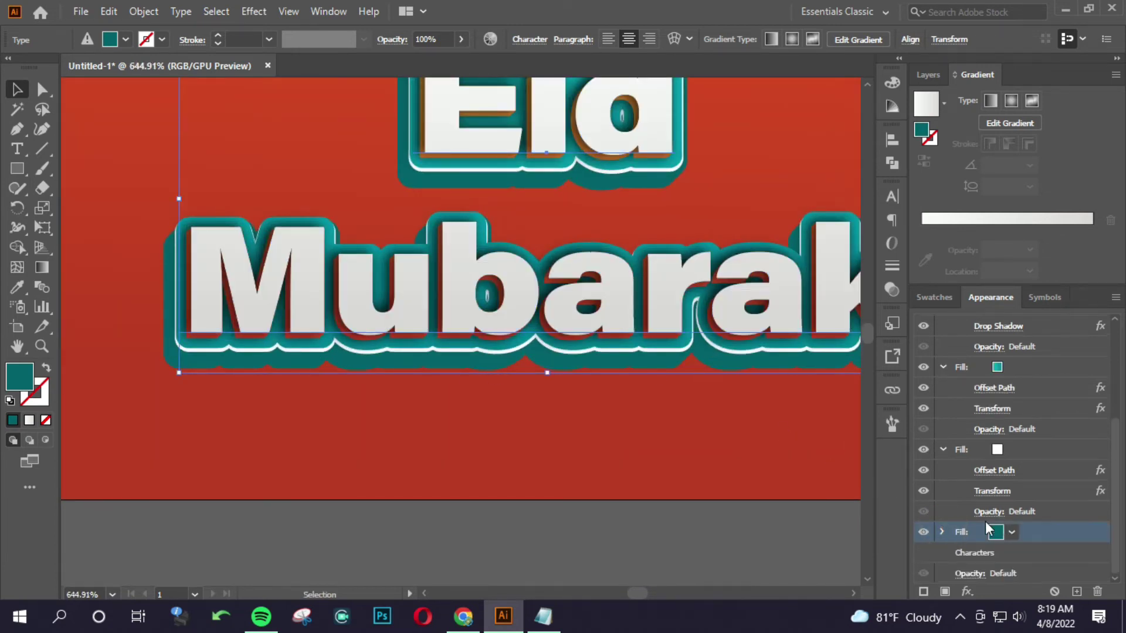
left_click(993, 491)
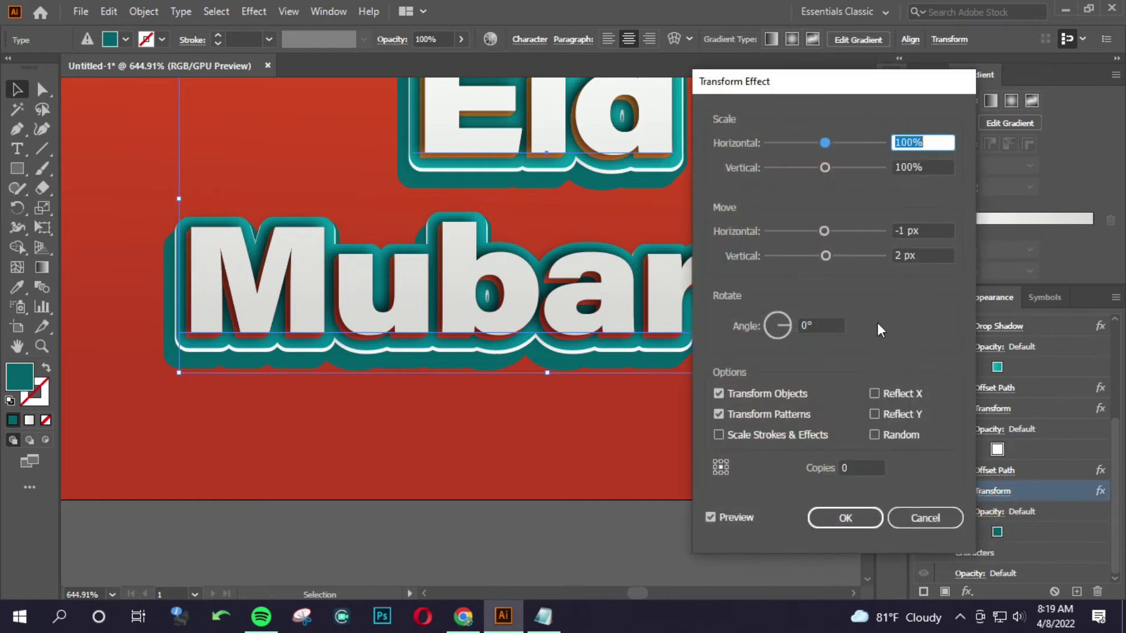
Step: Set the white fill's Transform offset to -1 px horizontal and 1 px vertical
left_click(915, 230)
left_click(922, 255)
key("Down")
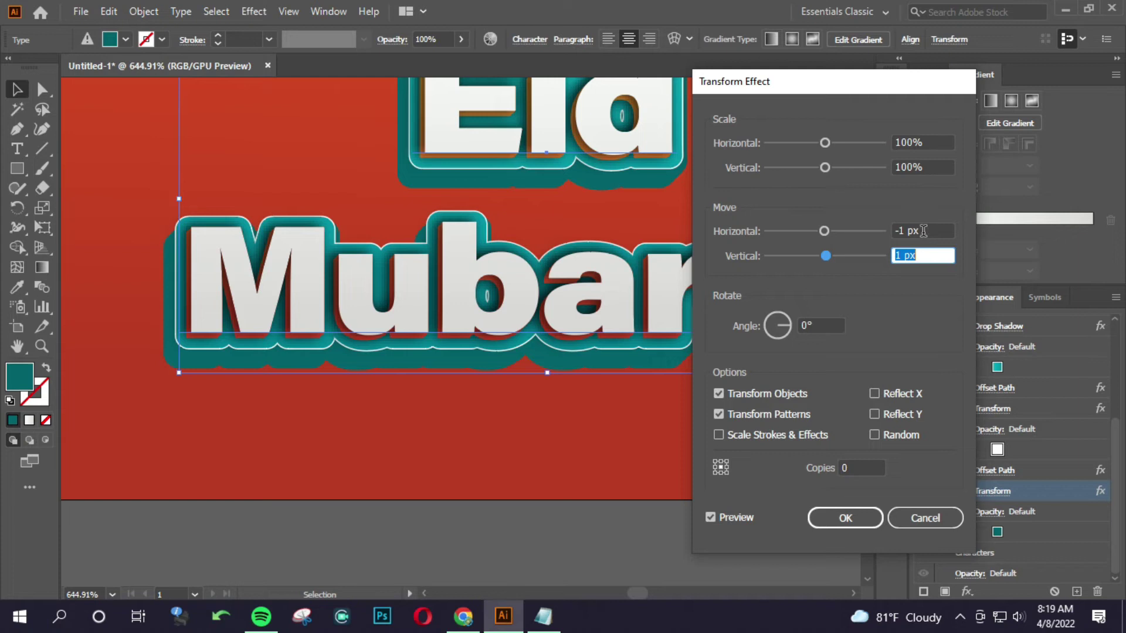
left_click(924, 230)
key("Down")
key("Down")
key("Up")
key("Up")
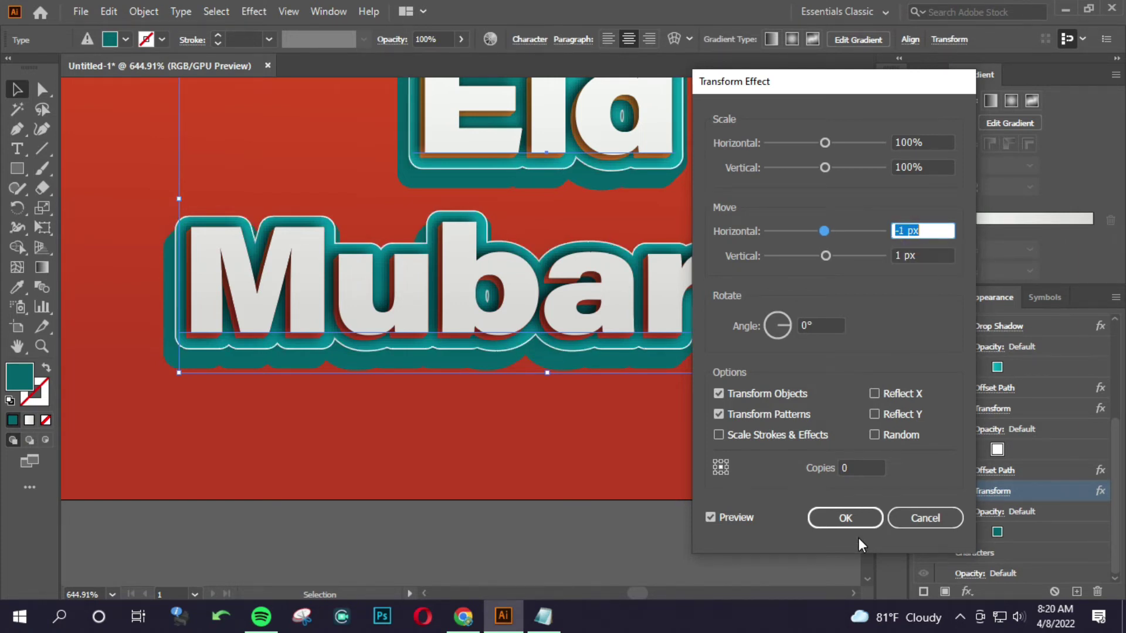
left_click(850, 522)
left_click(628, 535)
key("ctrl+0")
Step: Fit and zoom the artboard, then select the Eid Mubarak text
scroll(550, 326, "up", 3)
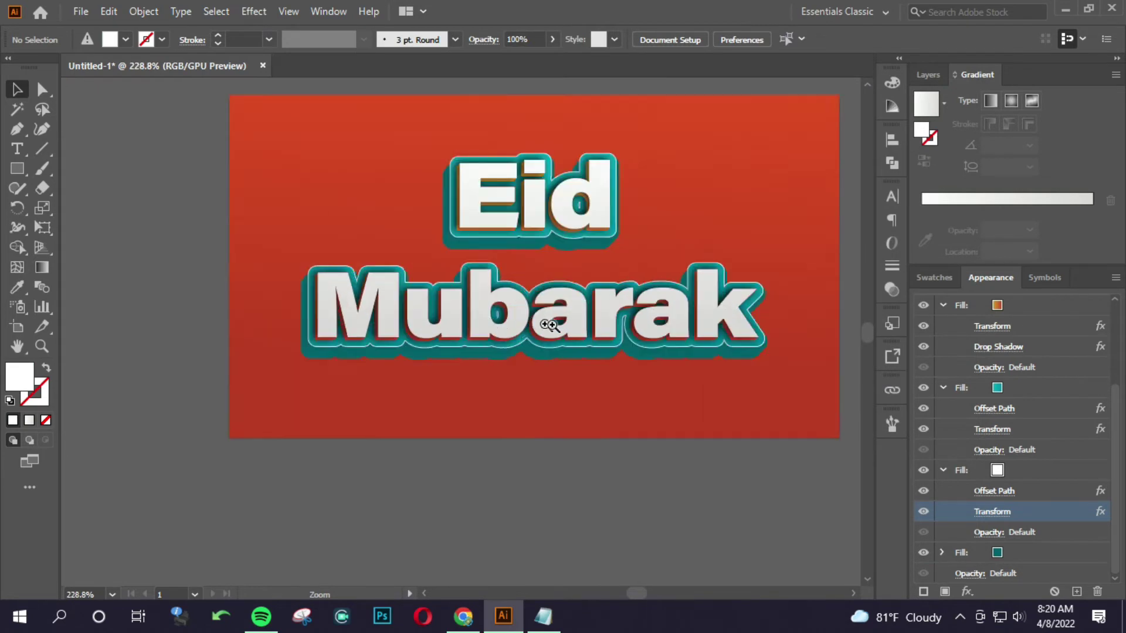
left_click(549, 326)
key("ctrl+0")
left_click(531, 346)
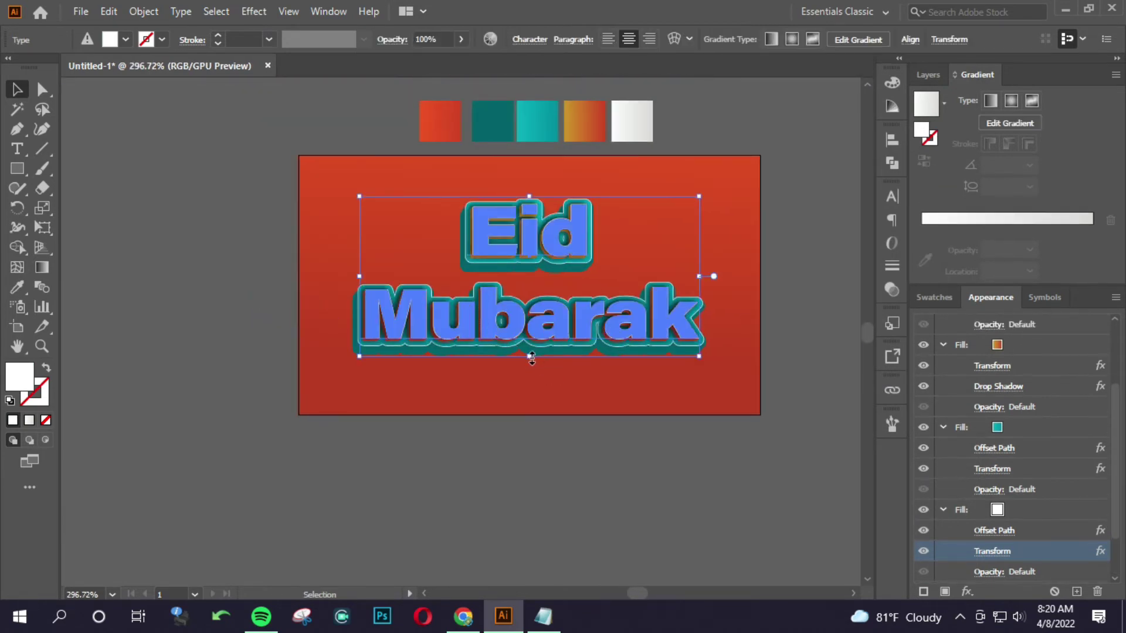
left_click(528, 427)
mouse_move(503, 279)
left_mouse_down()
mouse_move(641, 296)
mouse_move(396, 302)
mouse_move(510, 328)
left_mouse_up()
left_click(510, 329)
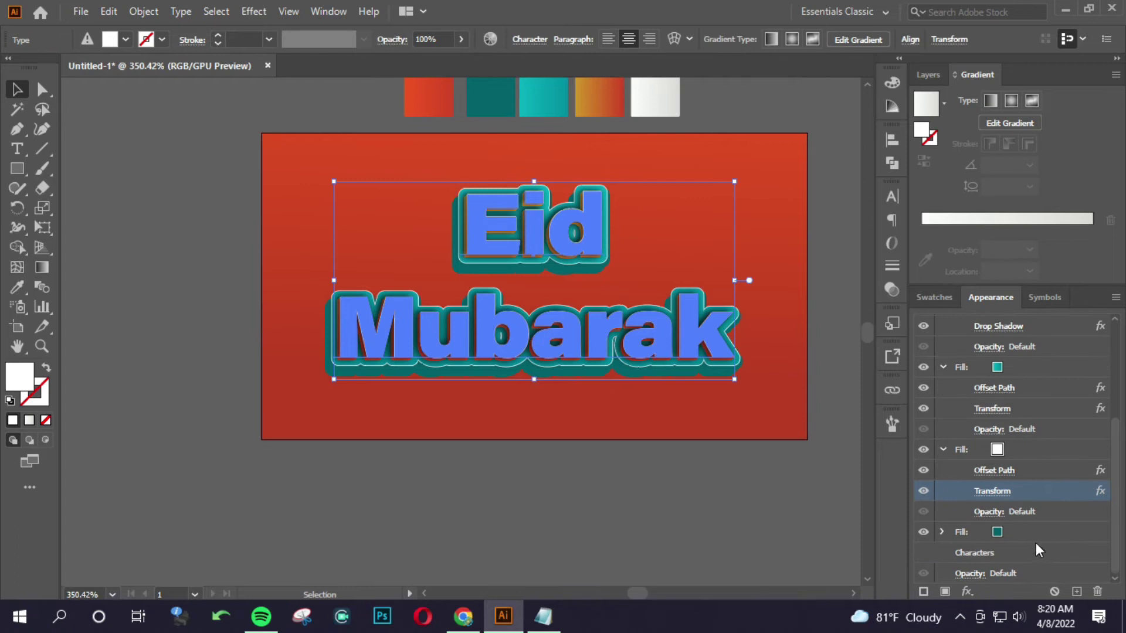
Step: Add a Drop Shadow effect to the text's characters and bring up its settings
left_click(989, 552)
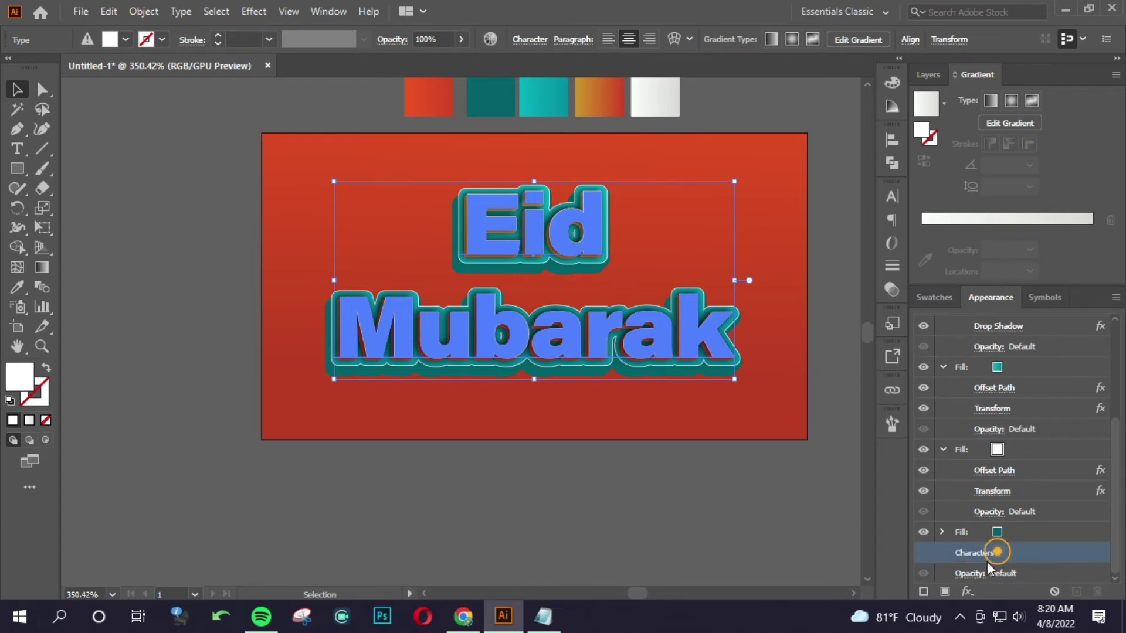
left_click(967, 592)
left_click(1007, 331)
left_click(871, 330)
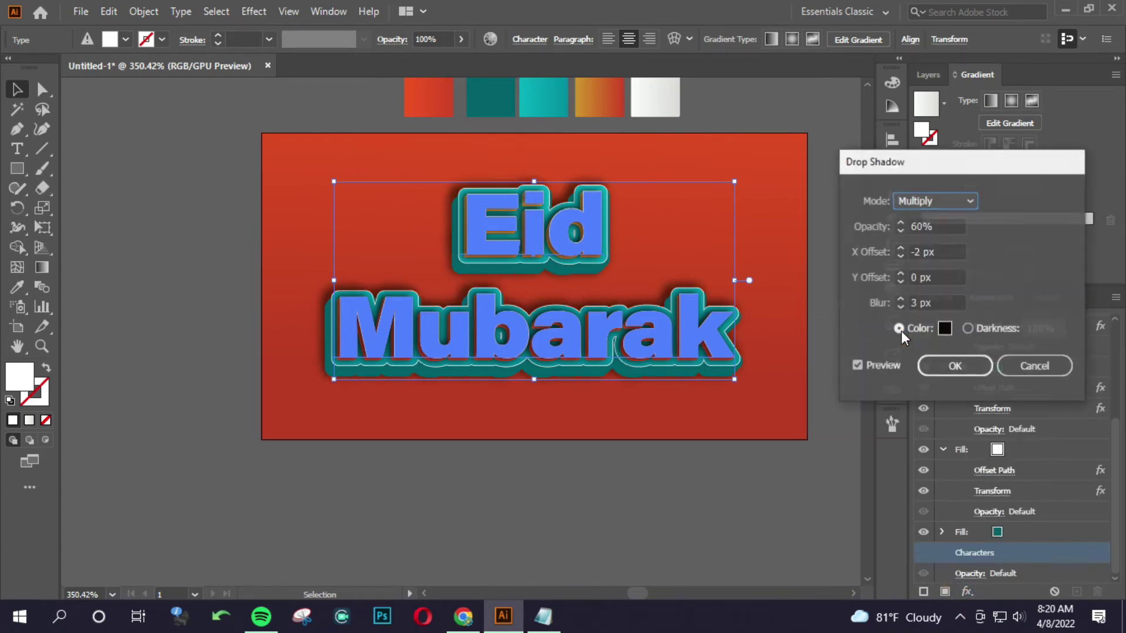
left_click(939, 304)
double_click(939, 304)
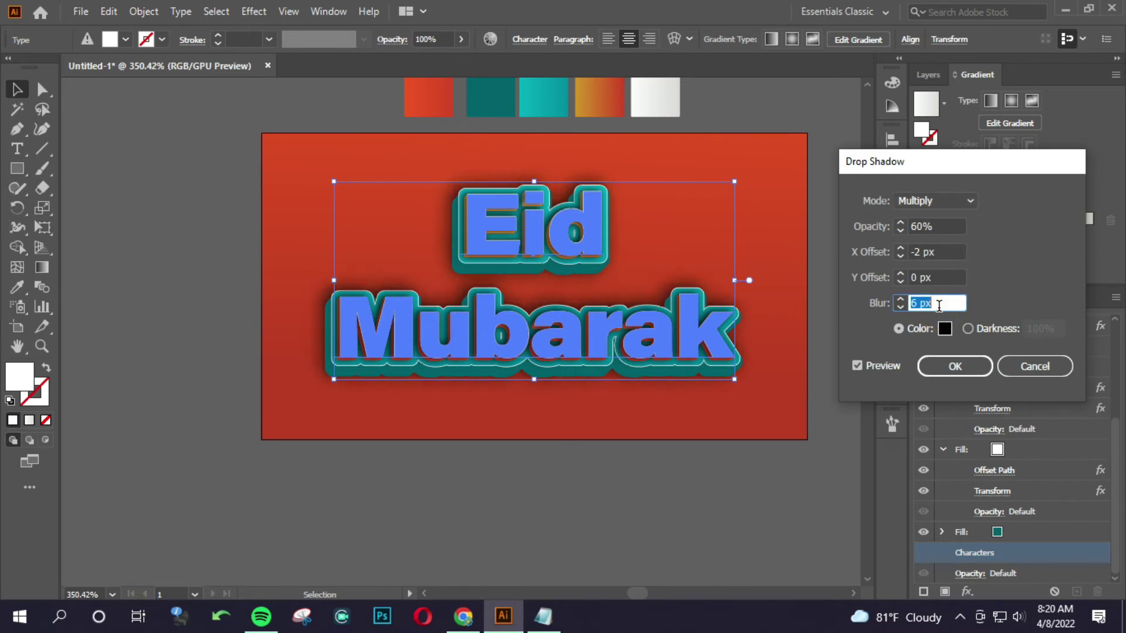
Step: Try drop shadow values: offsets 4/11 px with blur 6, then 0/7 px with blur 10
double_click(935, 252)
type("4")
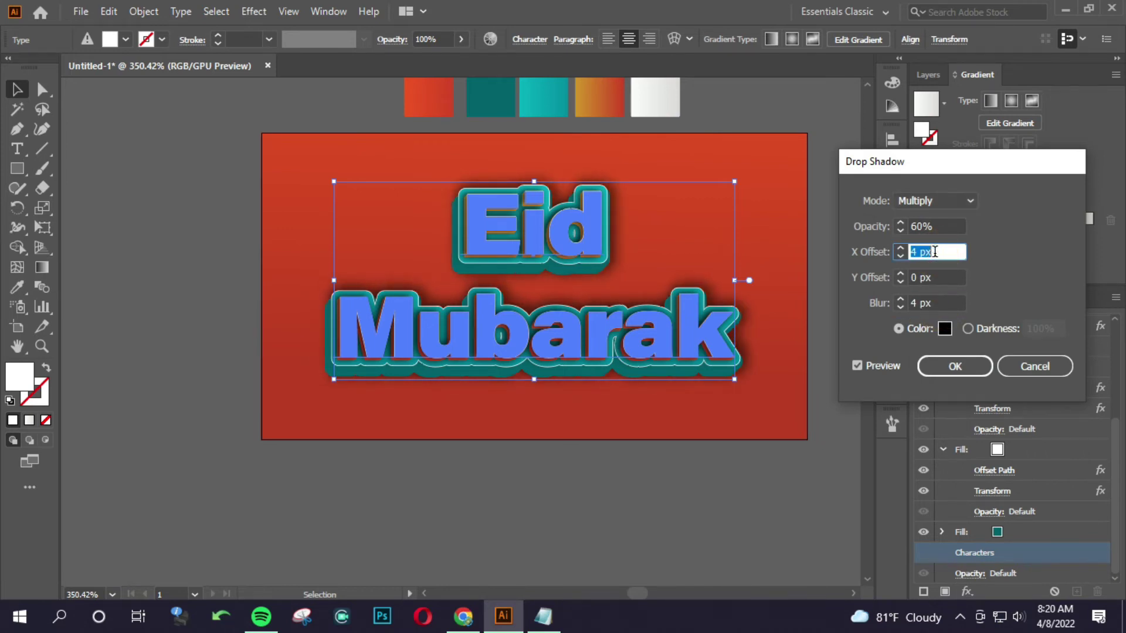
double_click(937, 277)
type("11")
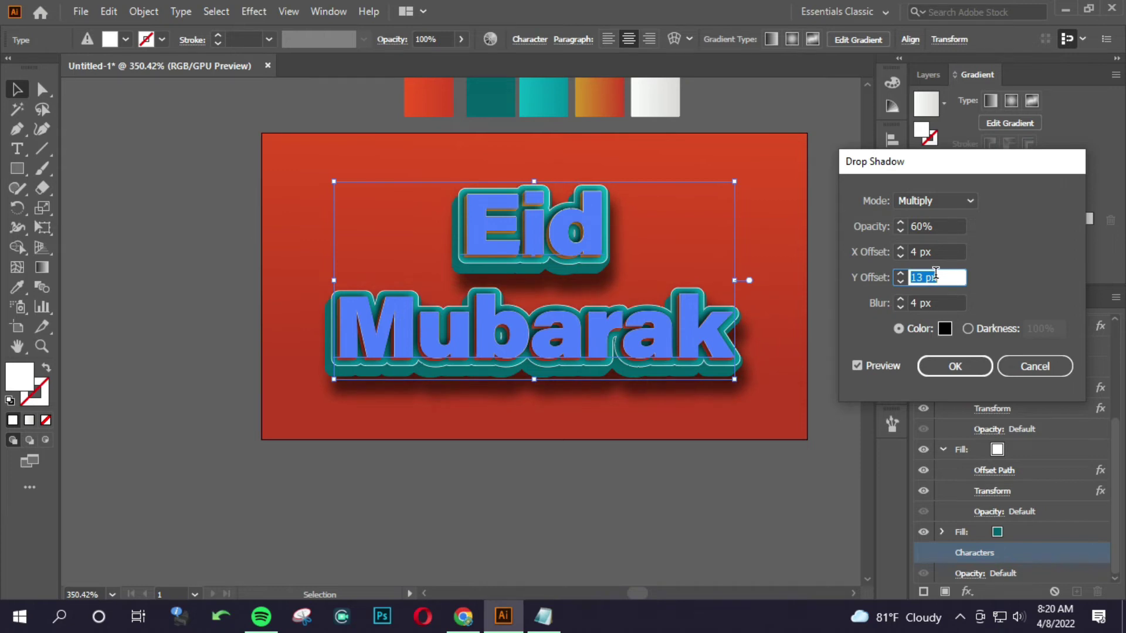
double_click(945, 303)
type("6")
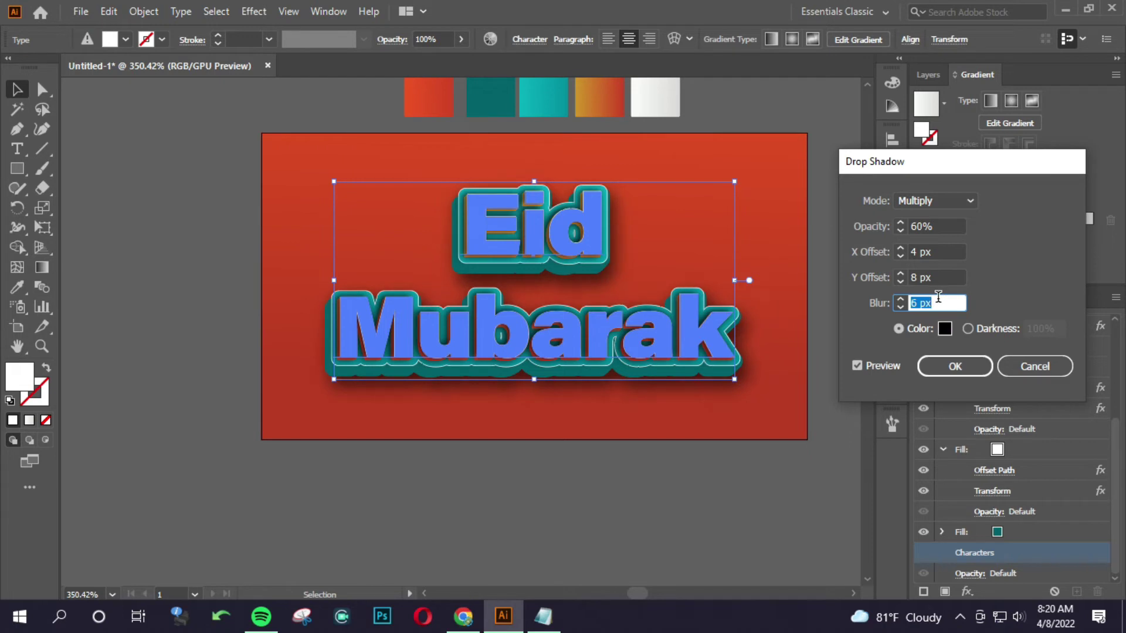
double_click(938, 277)
type("7")
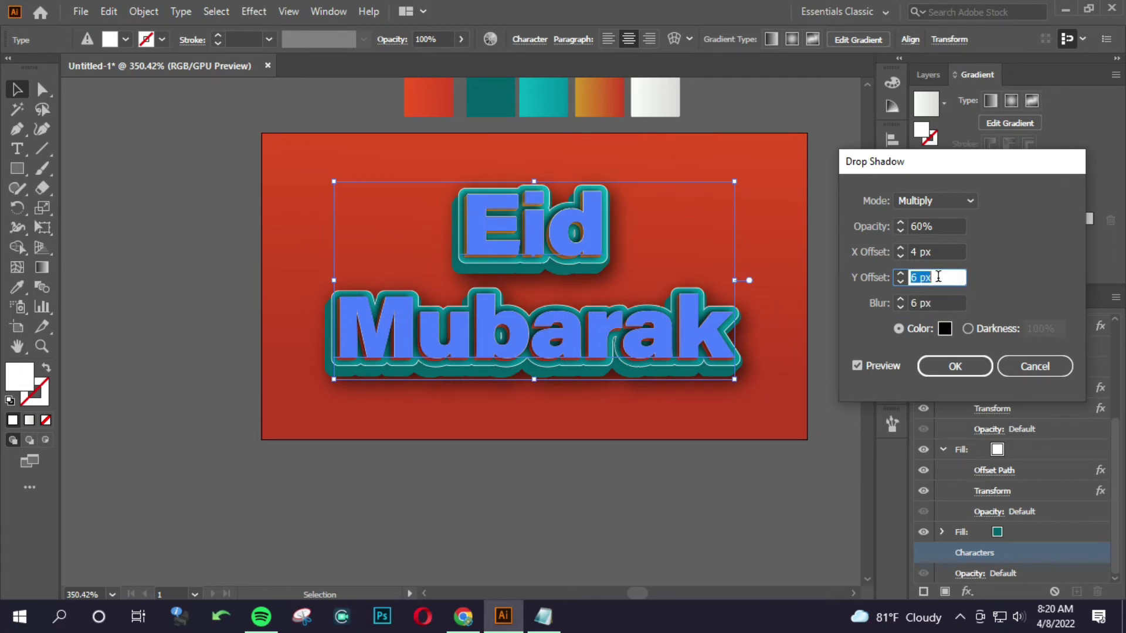
type("8")
double_click(935, 253)
type("0")
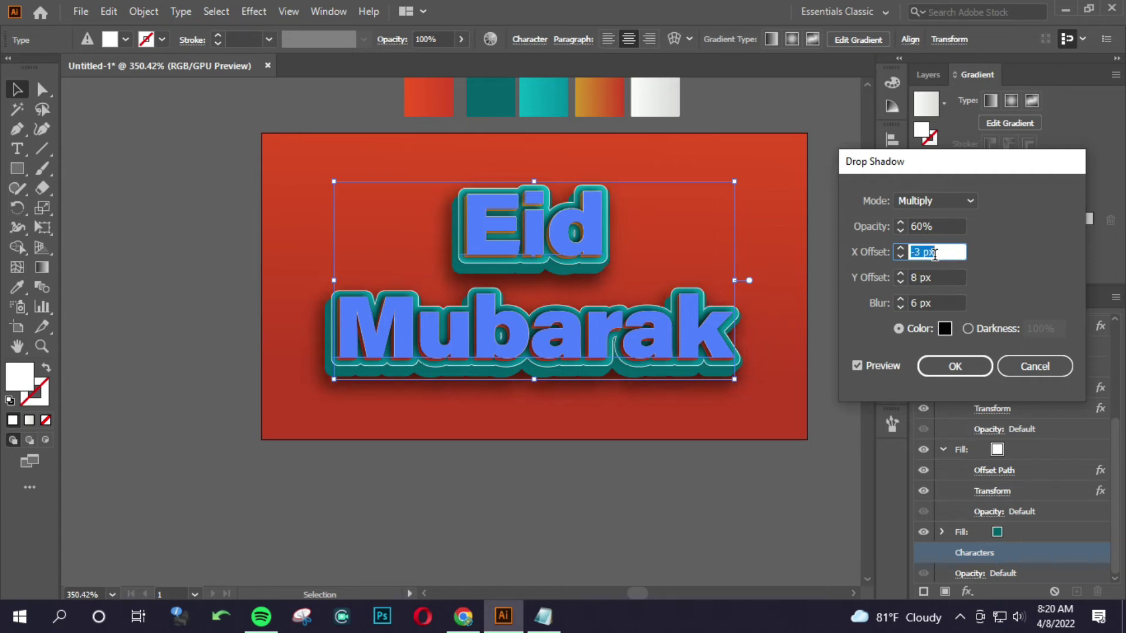
double_click(951, 303)
type("10")
double_click(928, 280)
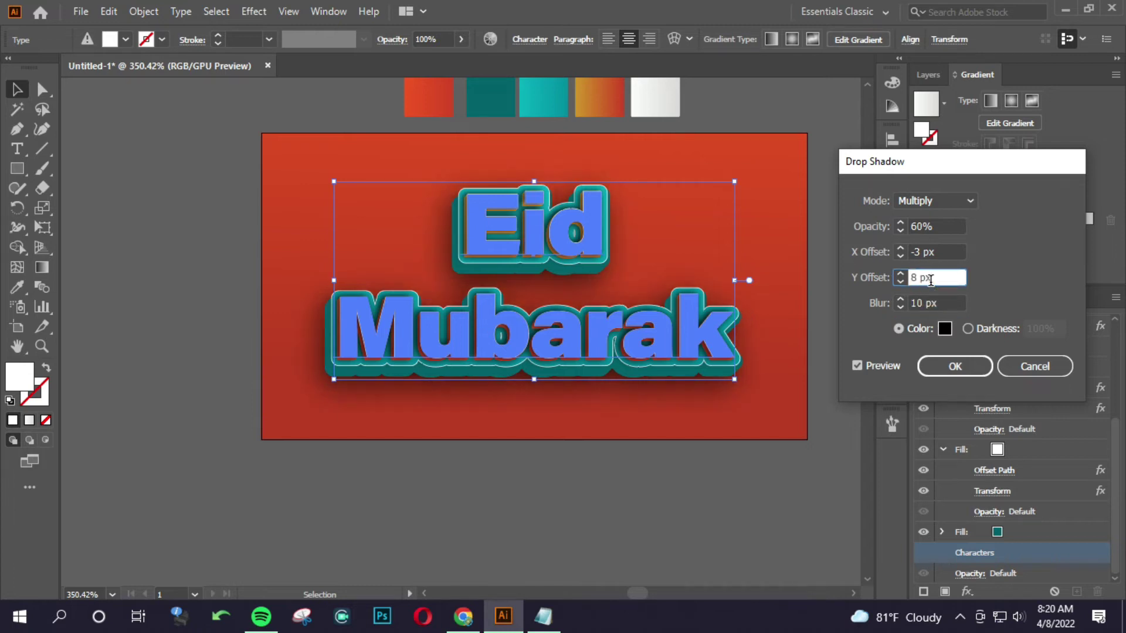
Step: Apply the drop shadow with X offset -2 px, Y offset 13 px and 8 px blur
double_click(925, 254)
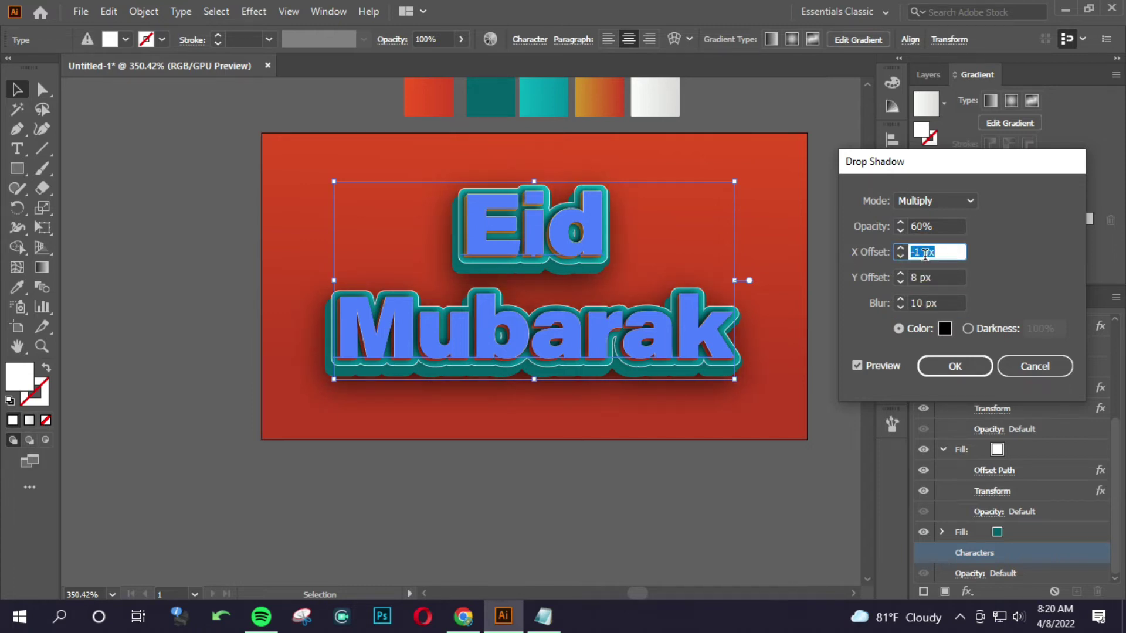
key("Down")
double_click(932, 277)
key("Up")
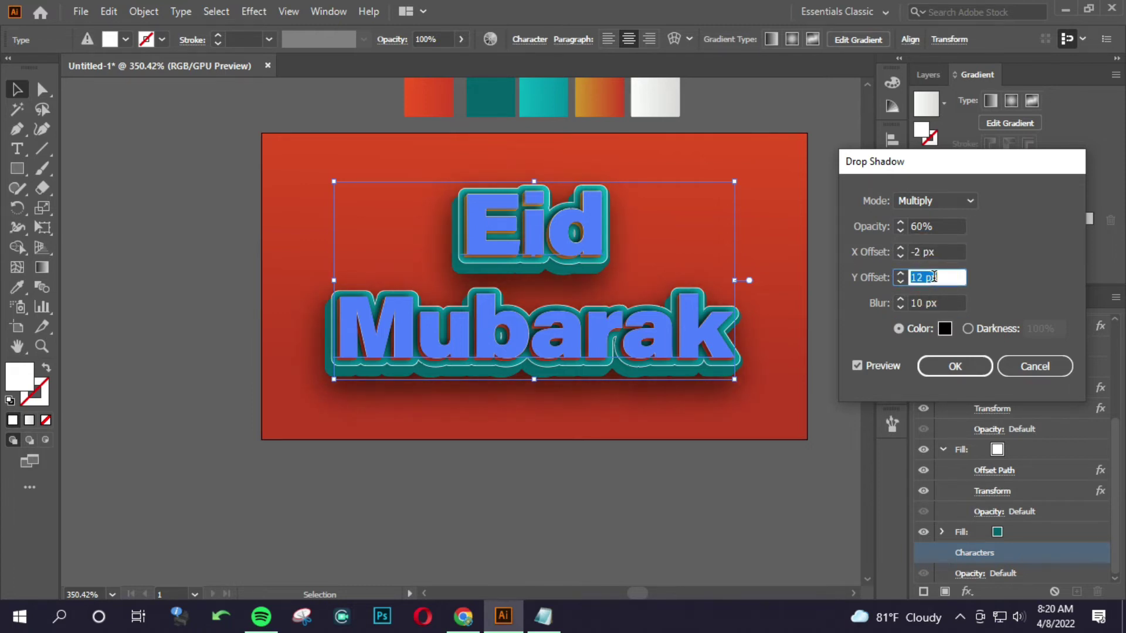
key("Tab")
type("15")
double_click(925, 276)
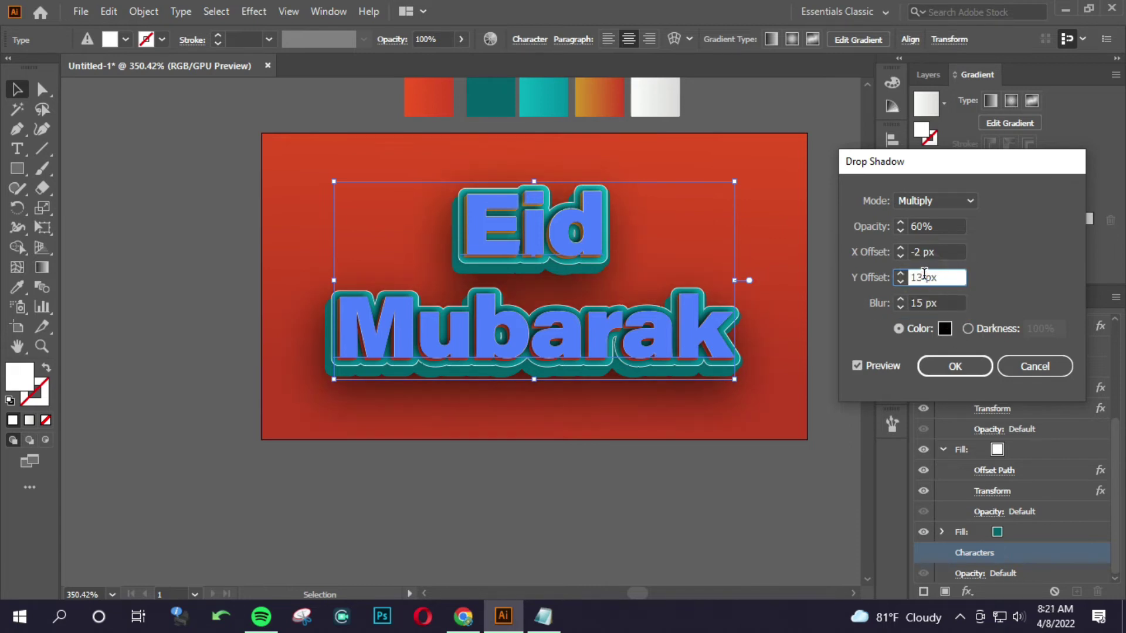
double_click(940, 302)
type("8")
left_click(948, 275)
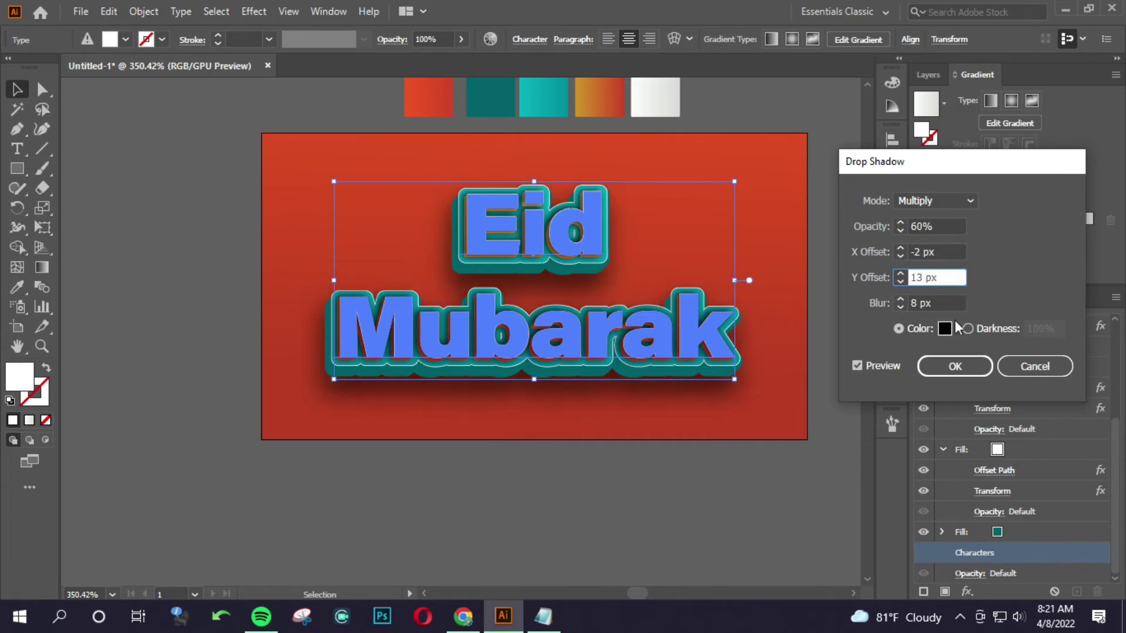
Step: Deselect the text and zoom around the artboard to preview the shadow
left_click(955, 366)
left_click(814, 424)
left_click(518, 441, "ctrl+alt")
Step: Select the Eid Mubarak text and target its teal outline fill in Appearance
mouse_move(368, 424)
left_mouse_down()
mouse_move(595, 424)
mouse_move(338, 411)
mouse_move(639, 407)
mouse_move(573, 405)
left_mouse_up()
left_click(558, 367)
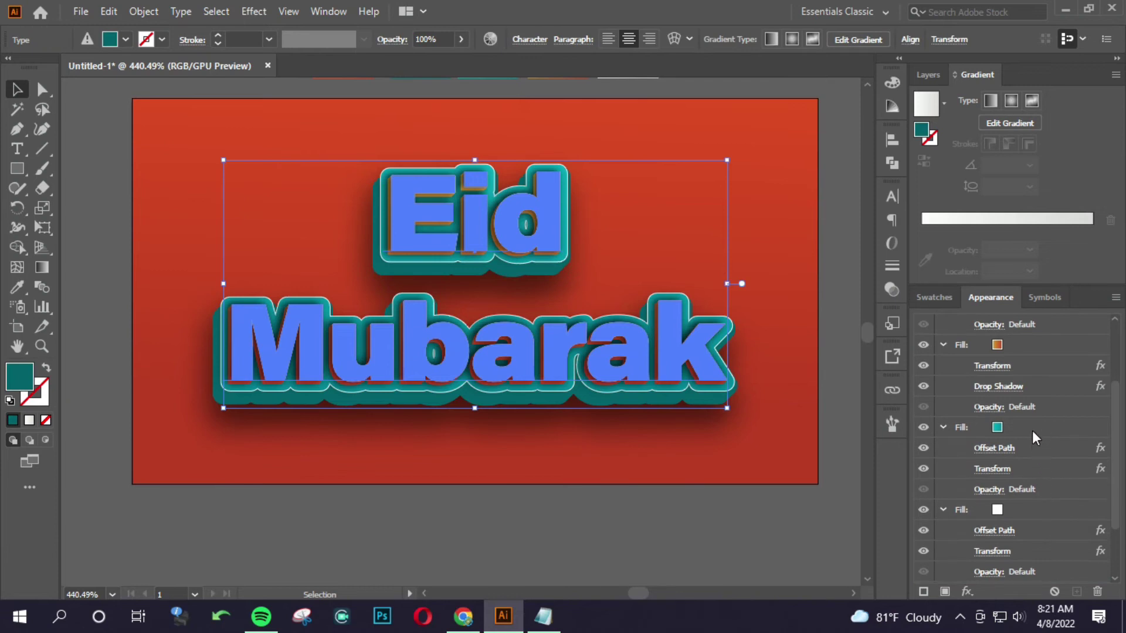
left_click(1033, 432)
scroll(616, 405, "up", 3)
scroll(613, 405, "up", 2)
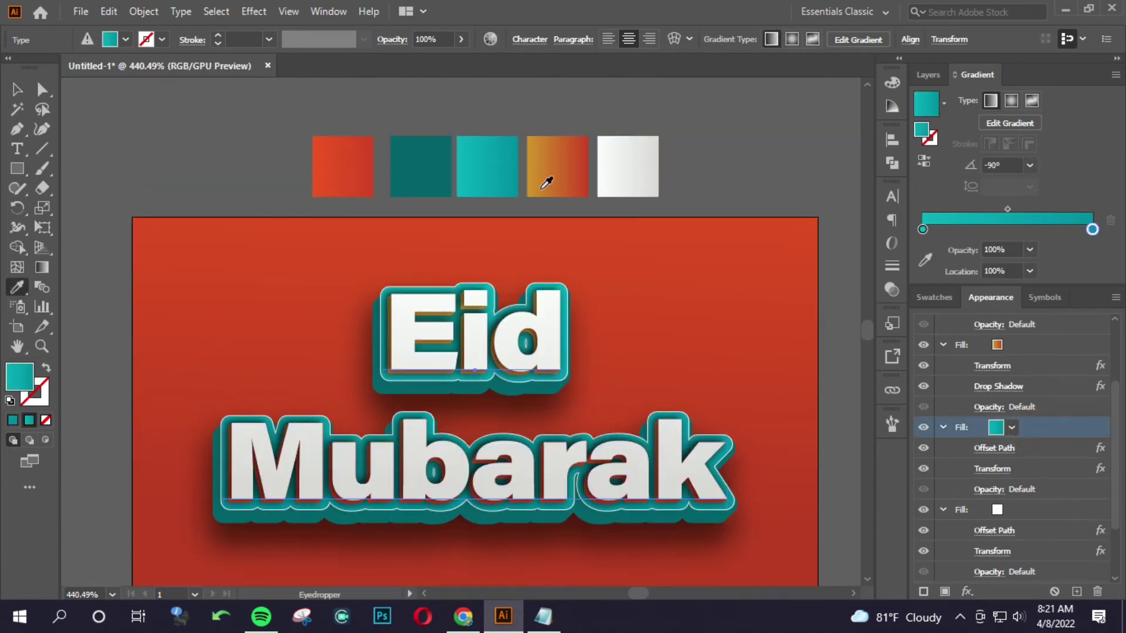
Step: Drag a diagonal gradient across the text at about -24.67°
key("g")
left_click_drag(417, 367, 616, 455)
scroll(410, 498, "up", 2)
scroll(432, 500, "down", 2)
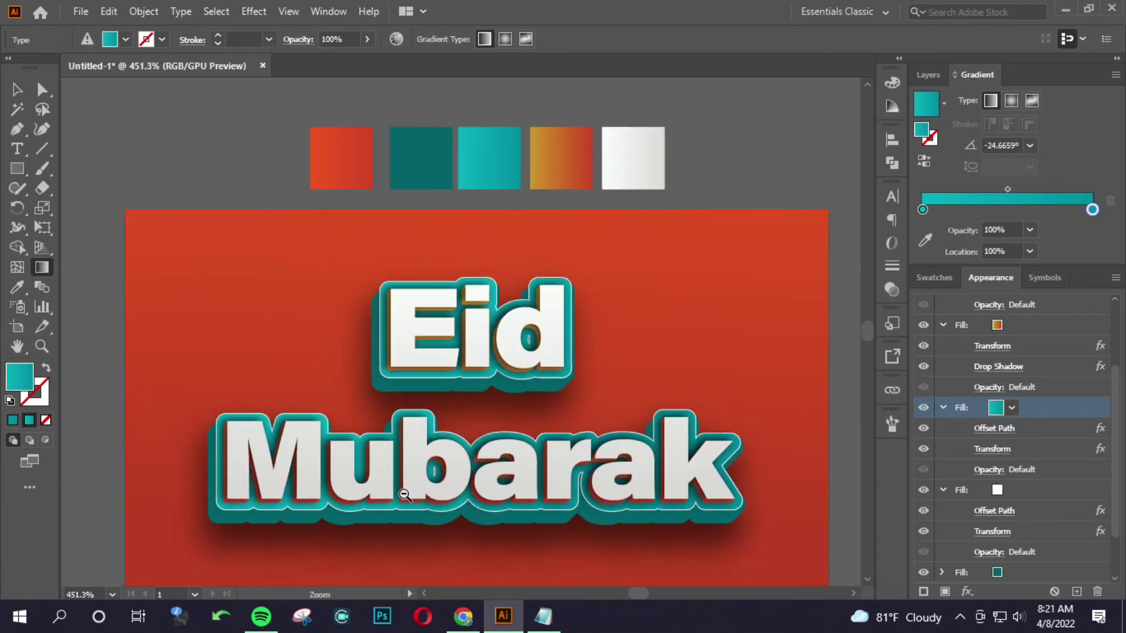
left_click_drag(322, 321, 688, 526)
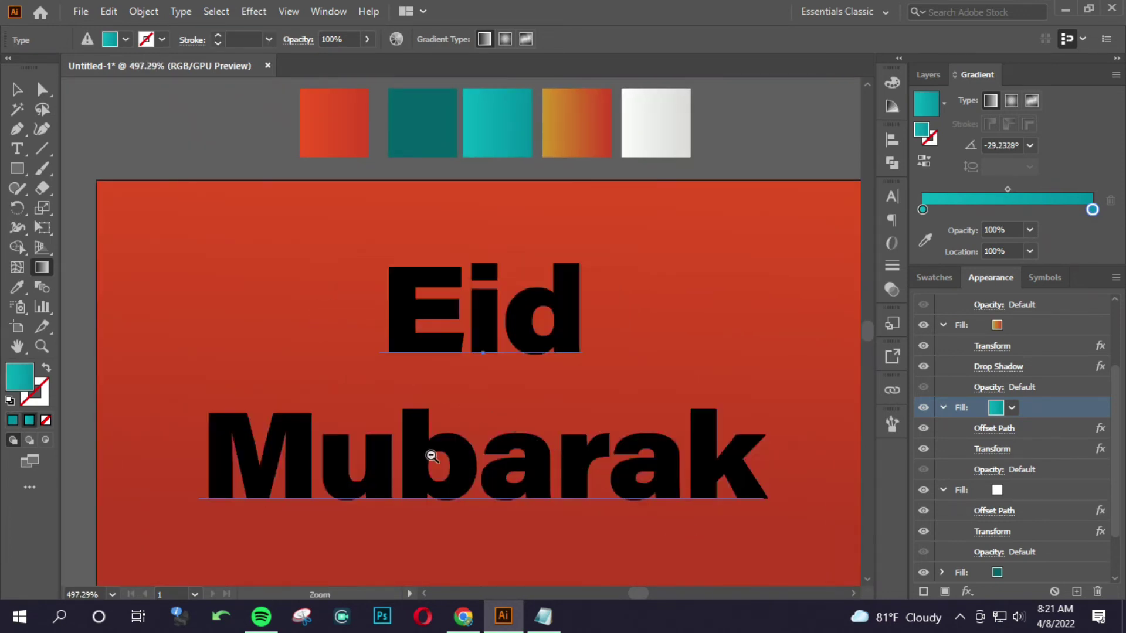
scroll(464, 467, "down", 2)
Step: Deselect to preview the gradient, then reselect the text's teal gradient fill
key("v")
left_click(725, 337)
scroll(440, 469, "down", 2)
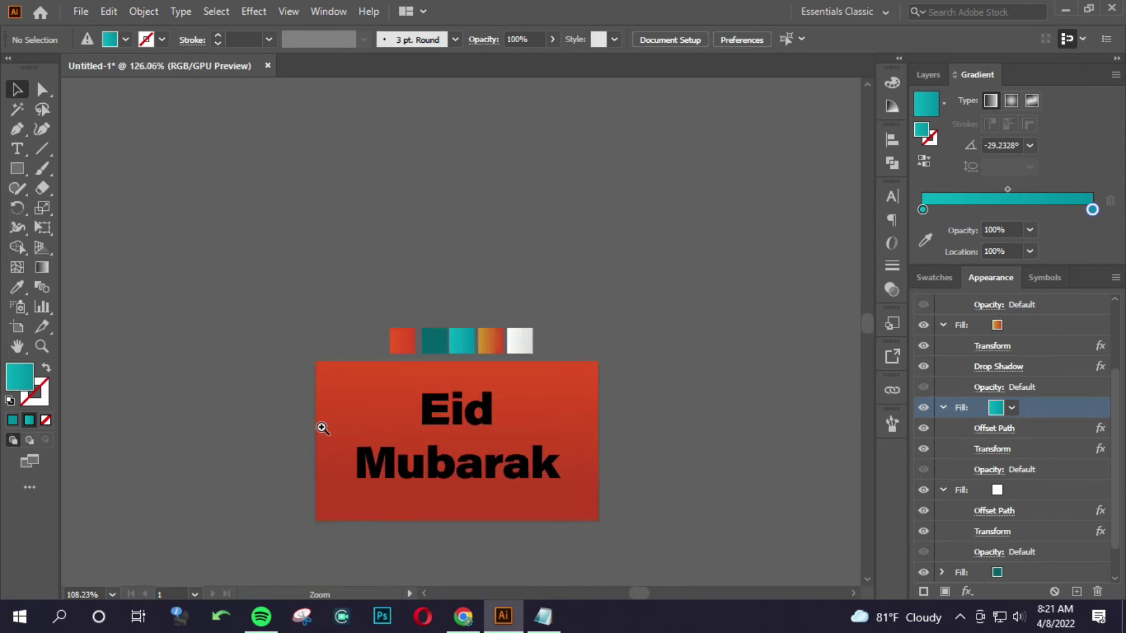
left_click(340, 431)
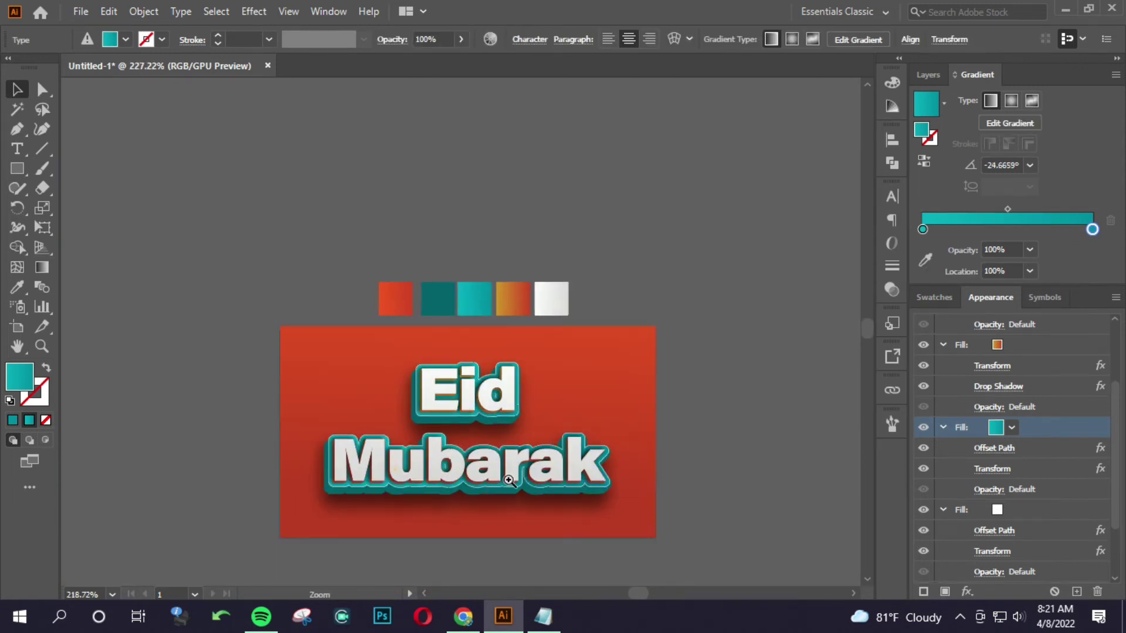
scroll(535, 485, "up", 4)
left_click(1030, 432)
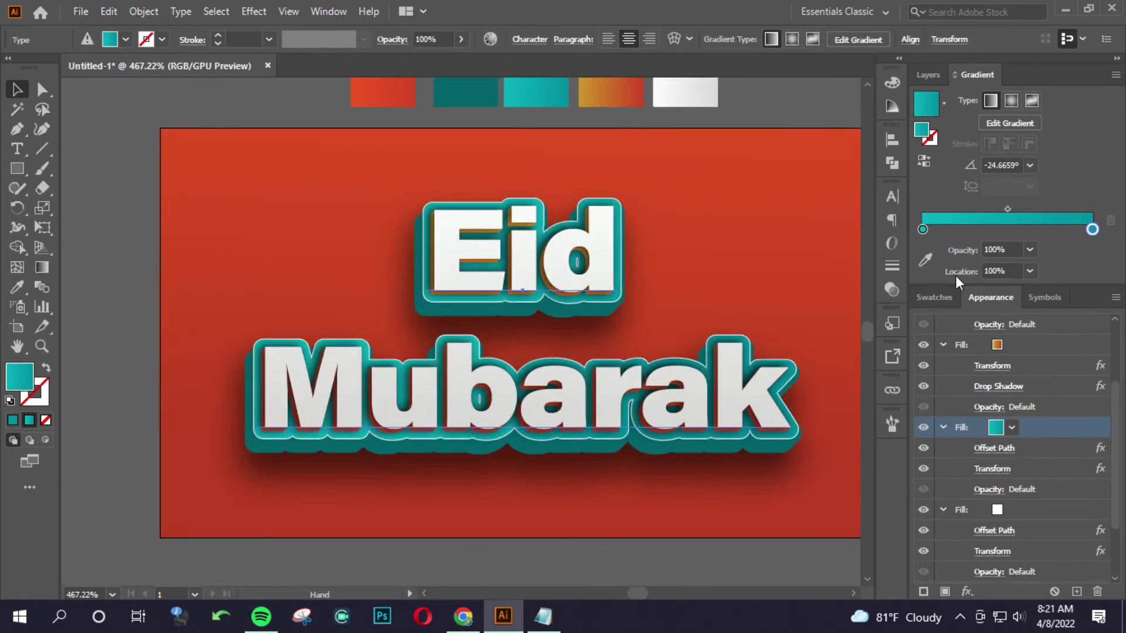
Step: Set the left gradient stop to light cyan-blue after trying several swatch colours
double_click(923, 230)
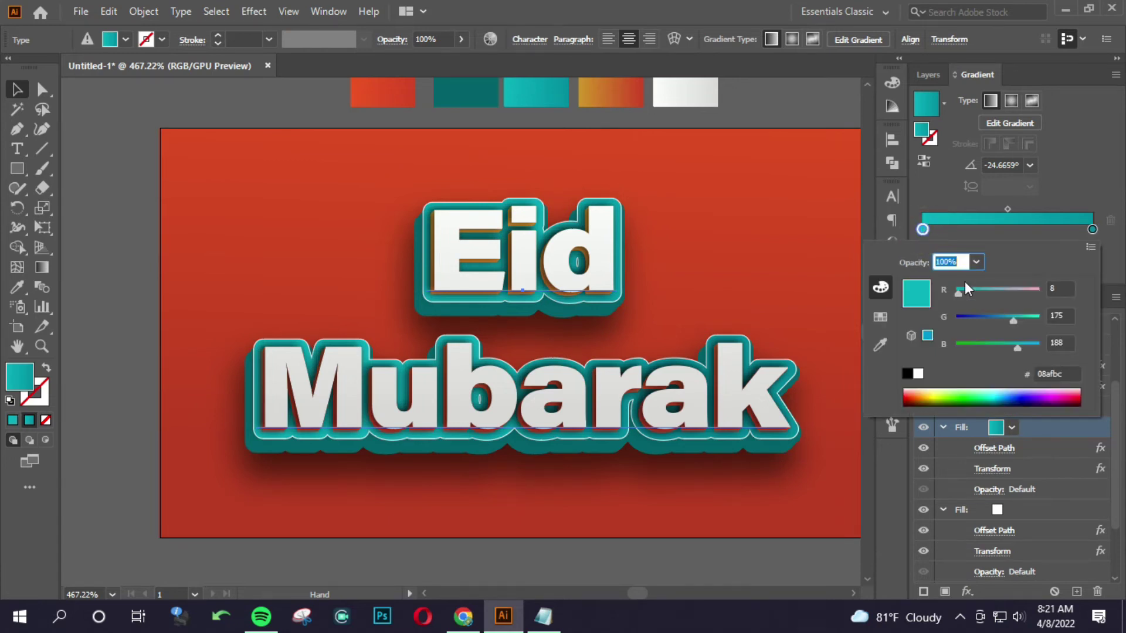
left_click(1090, 246)
left_click(1022, 284)
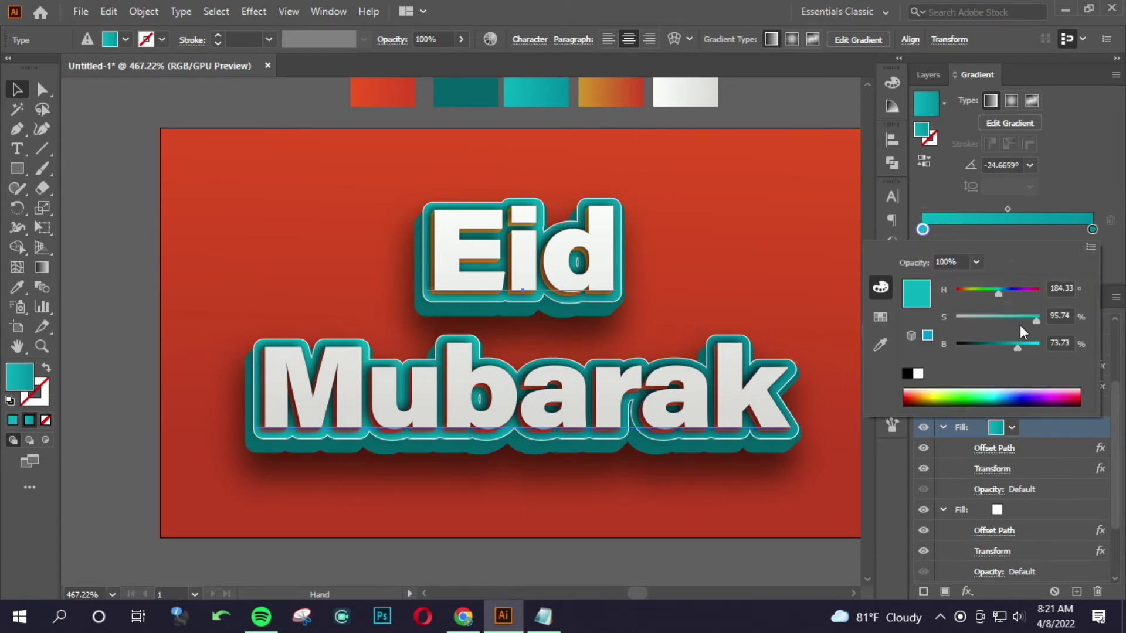
left_click_drag(1030, 346, 1052, 346)
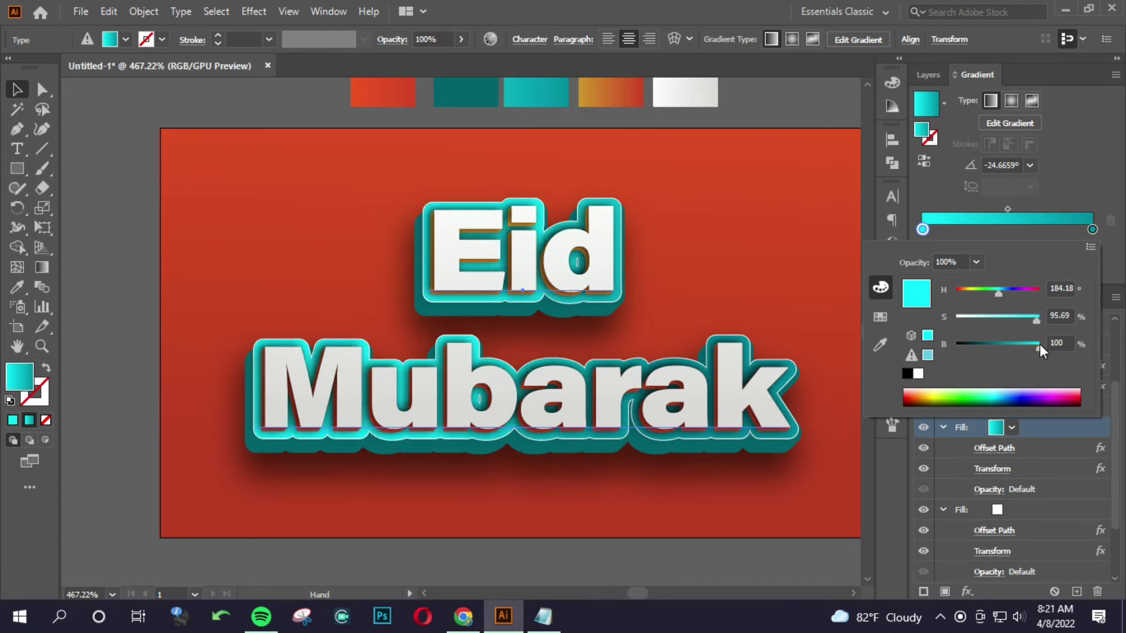
left_click(880, 316)
left_click(939, 281)
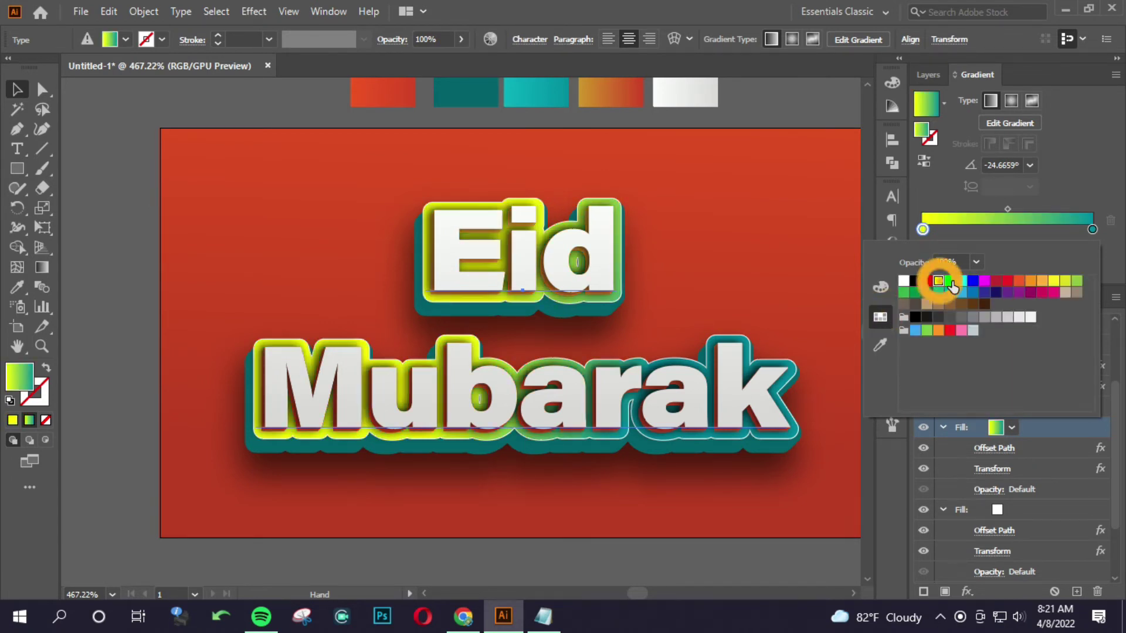
left_click(950, 282)
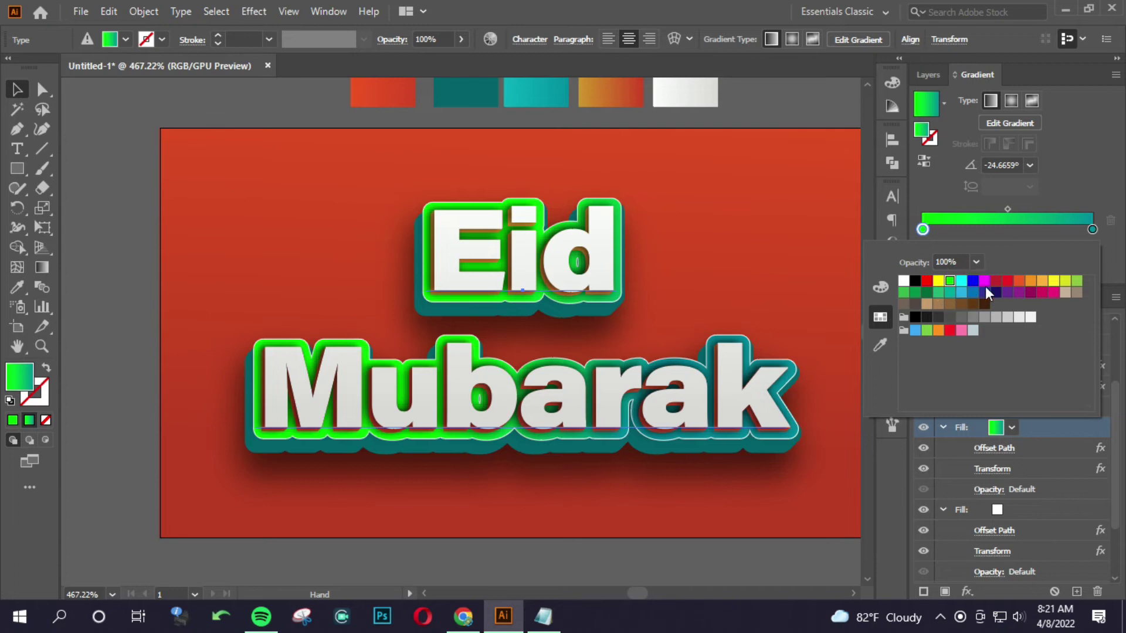
left_click(985, 281)
left_click(985, 282)
left_click(1029, 283)
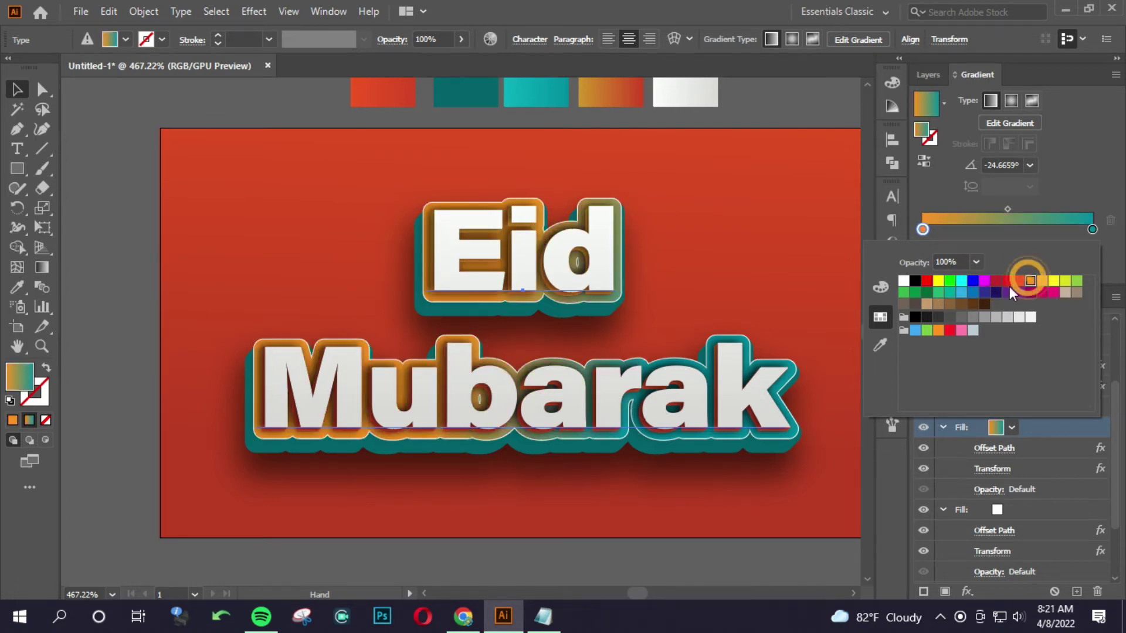
left_click(962, 293)
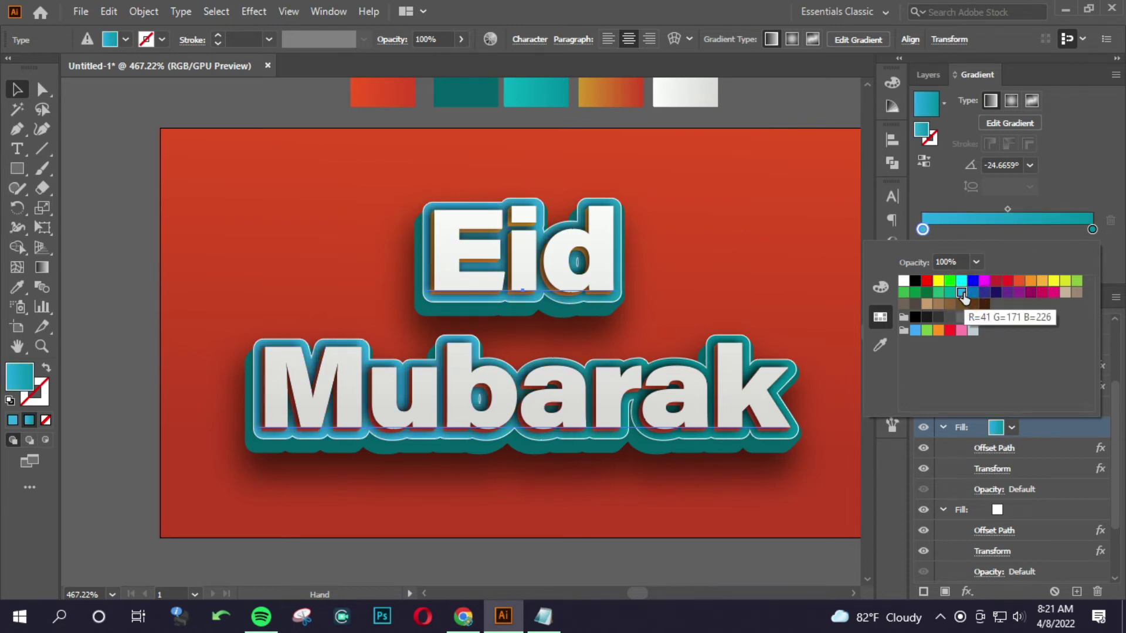
Step: Open the right gradient stop's HSB colour settings and enter hue 22.93
left_click(1092, 229)
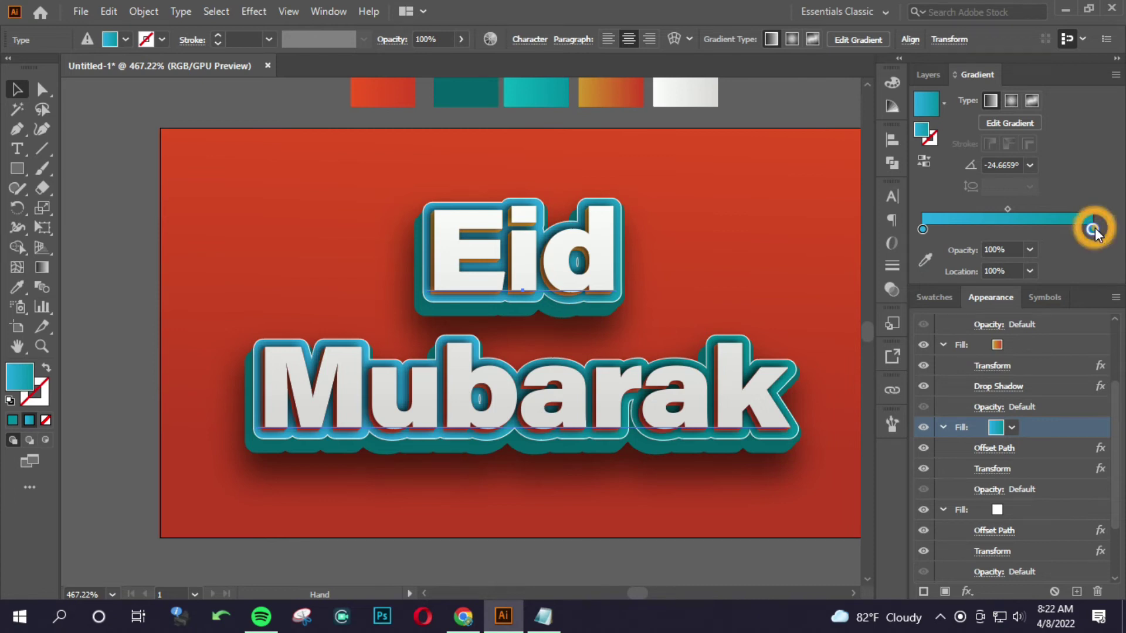
double_click(1092, 229)
left_click(881, 287)
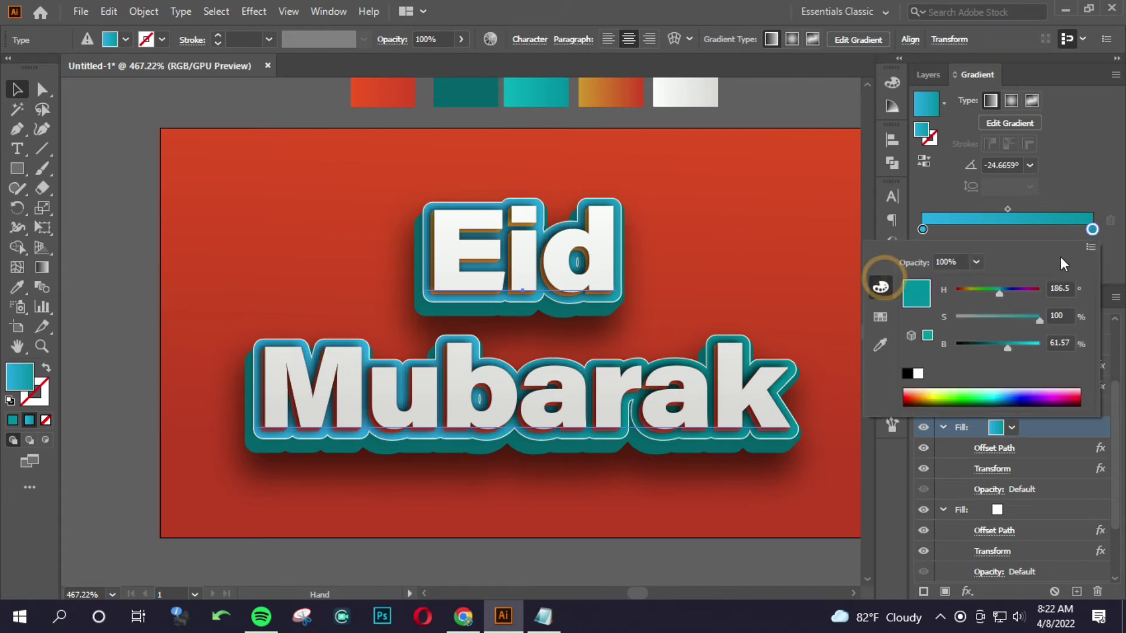
left_click(1092, 247)
left_click(1037, 287)
left_click_drag(1001, 289, 972, 290)
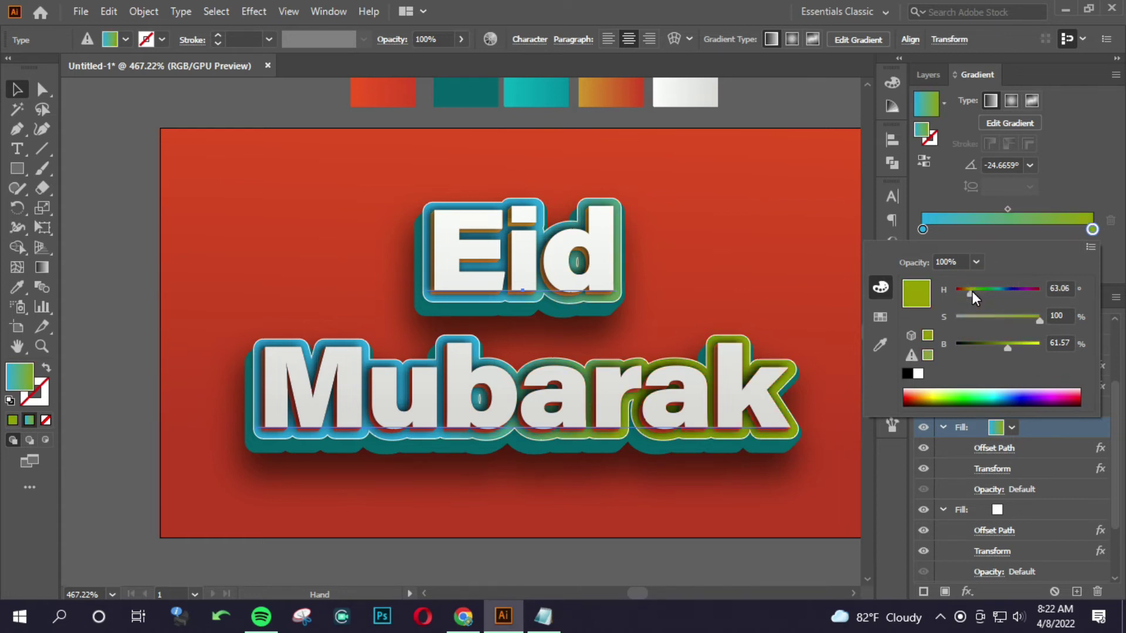
left_click(1069, 284)
type("22.93")
left_click(1069, 316)
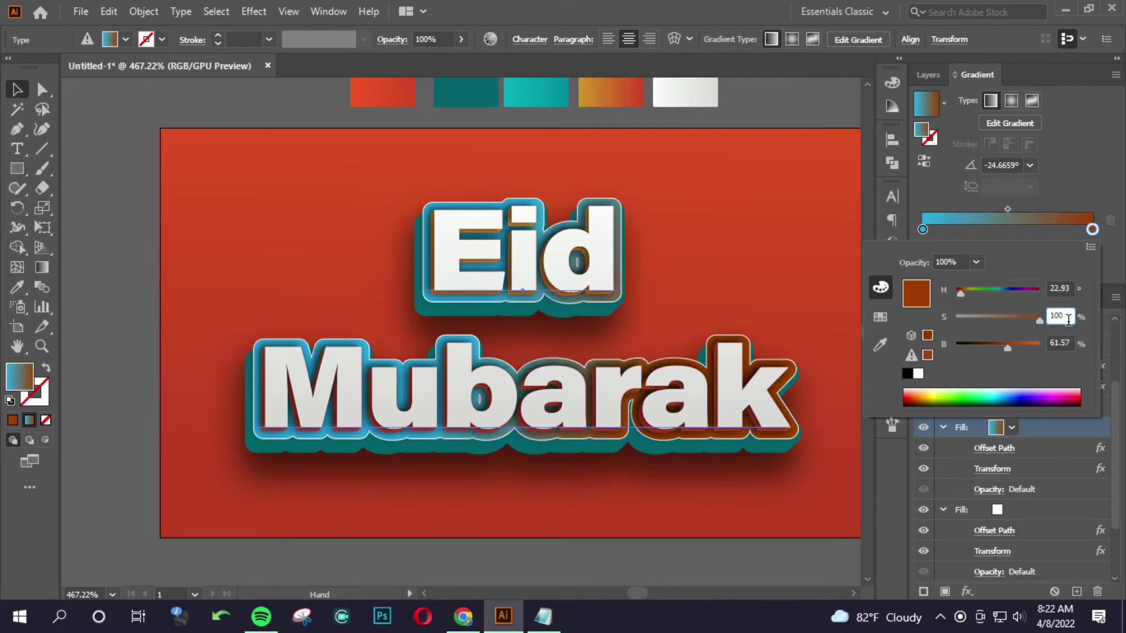
Step: Set the right stop to a vivid deep blue (H 222.82°, S 100%, B 100%)
mouse_move(1027, 349)
left_mouse_down()
mouse_move(1048, 347)
mouse_move(980, 319)
mouse_move(1036, 319)
left_mouse_up()
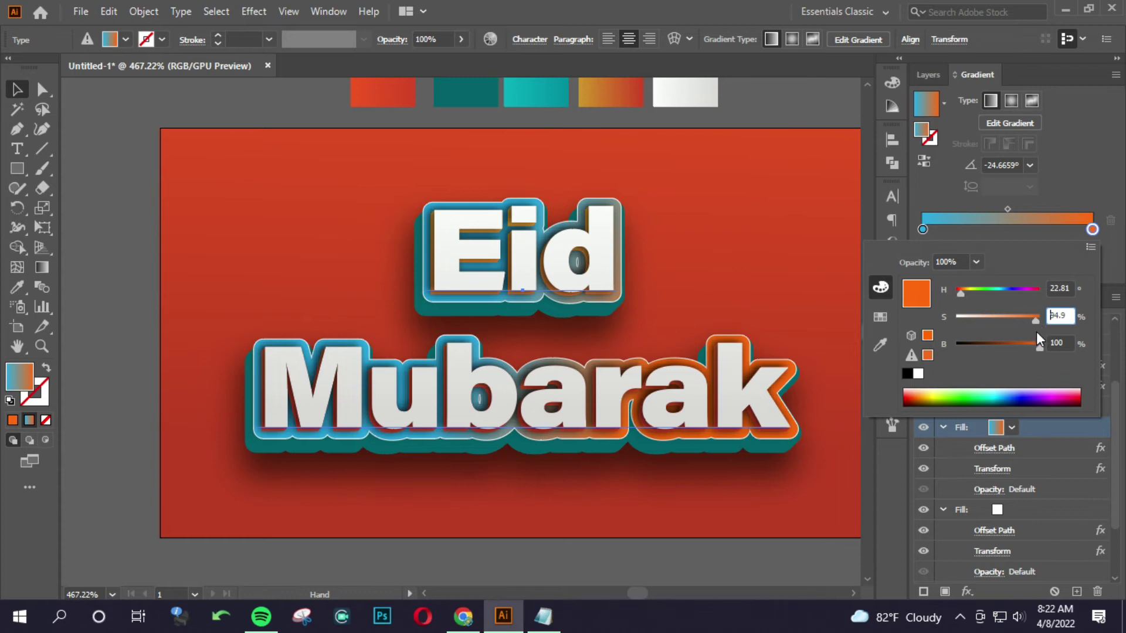
left_click(1009, 395)
left_click(1012, 389)
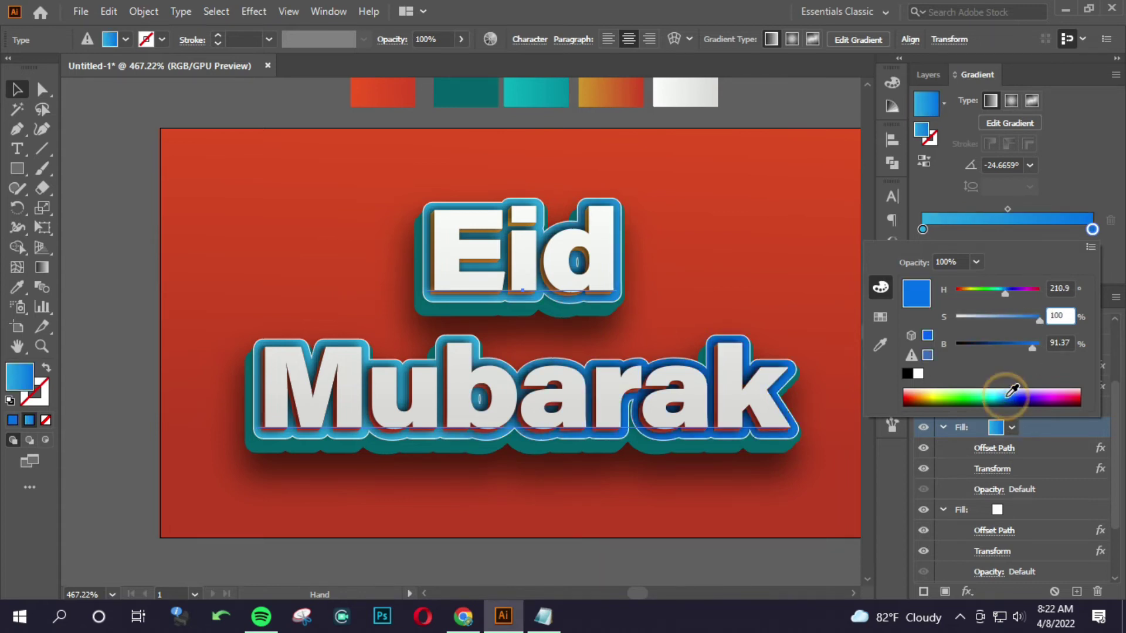
left_click(1013, 385)
left_click(1014, 387)
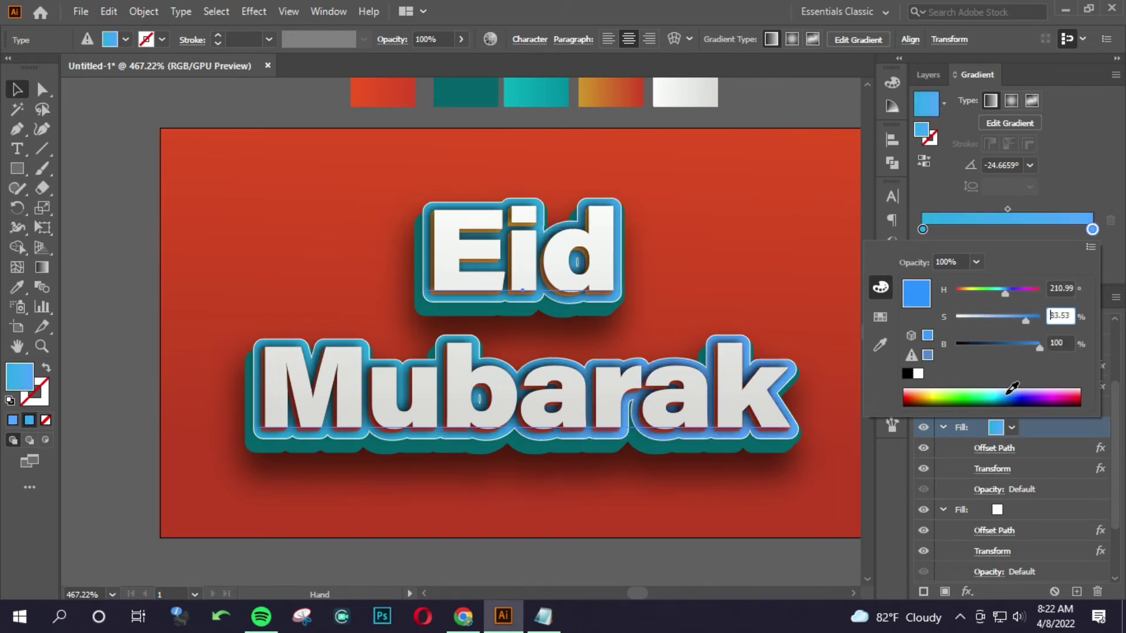
left_click(1017, 389)
left_click(1017, 391)
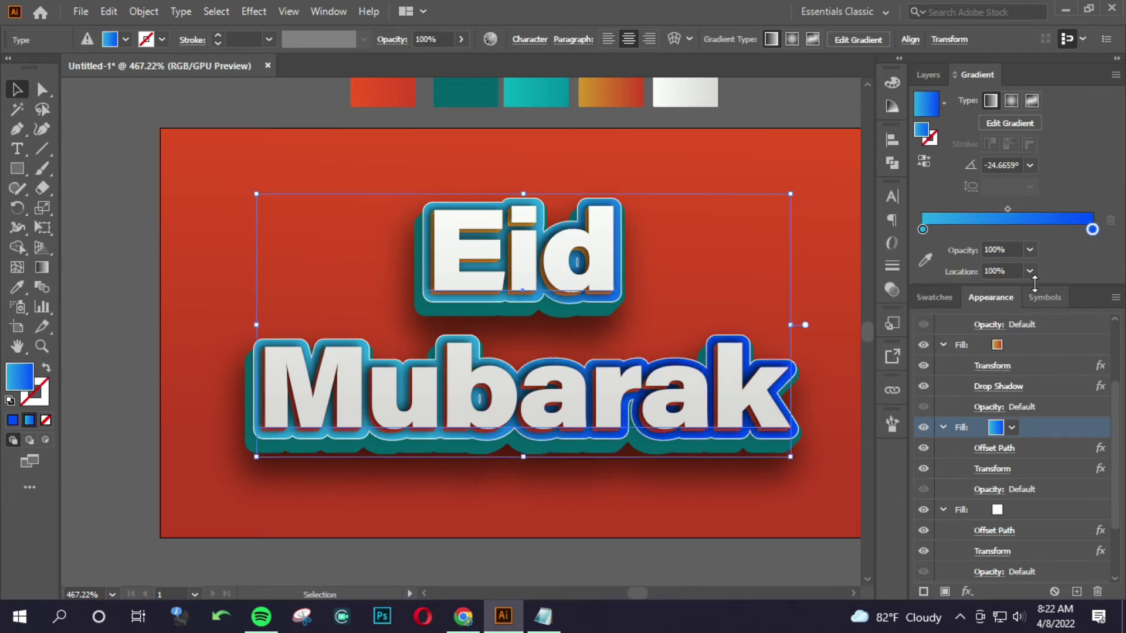
mouse_move(497, 327)
left_mouse_down()
mouse_move(378, 340)
mouse_move(428, 343)
left_mouse_up()
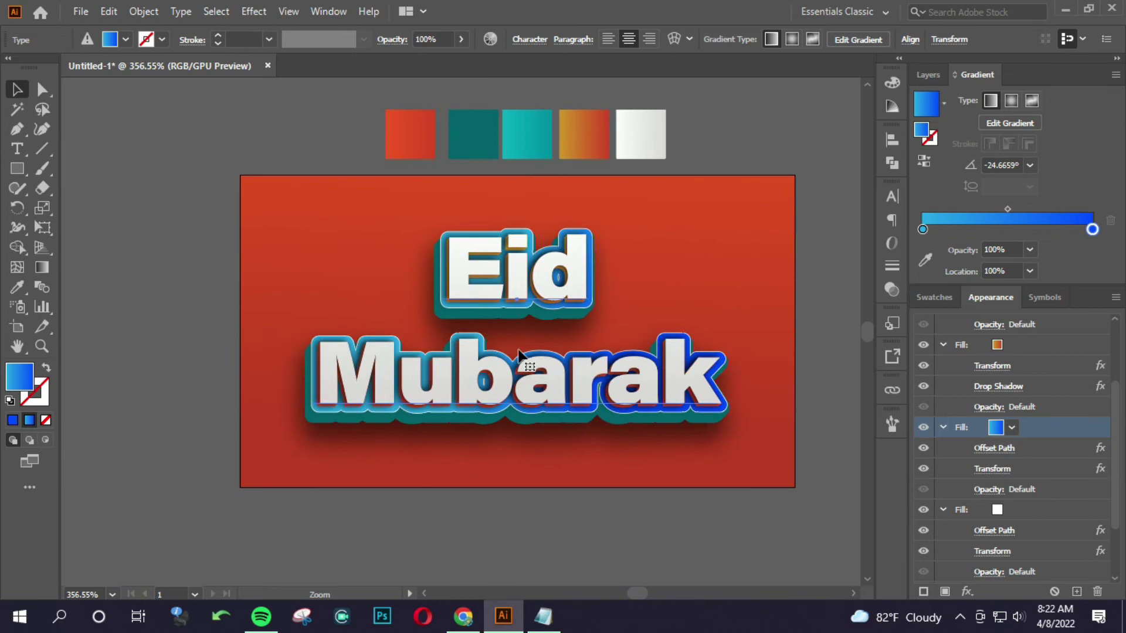
Step: Redraw the outline gradient vertically across the Eid Mubarak text
left_click(1051, 433)
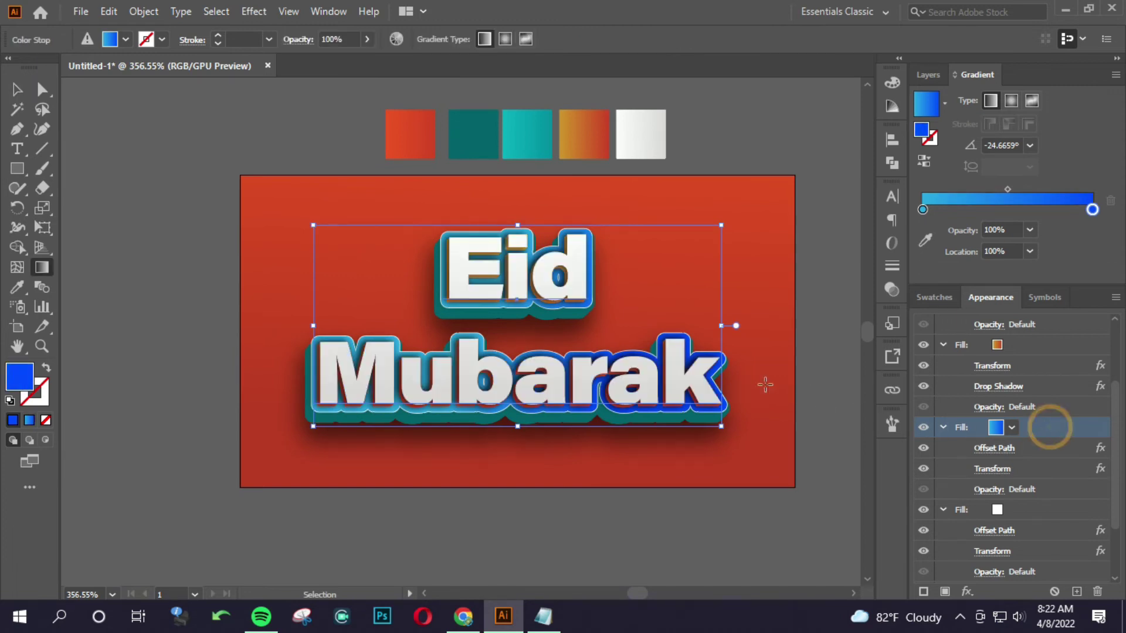
key("g")
mouse_move(506, 221)
left_mouse_down()
mouse_move(500, 378)
mouse_move(536, 478)
mouse_move(452, 350)
left_mouse_up()
key("v")
left_click(531, 495)
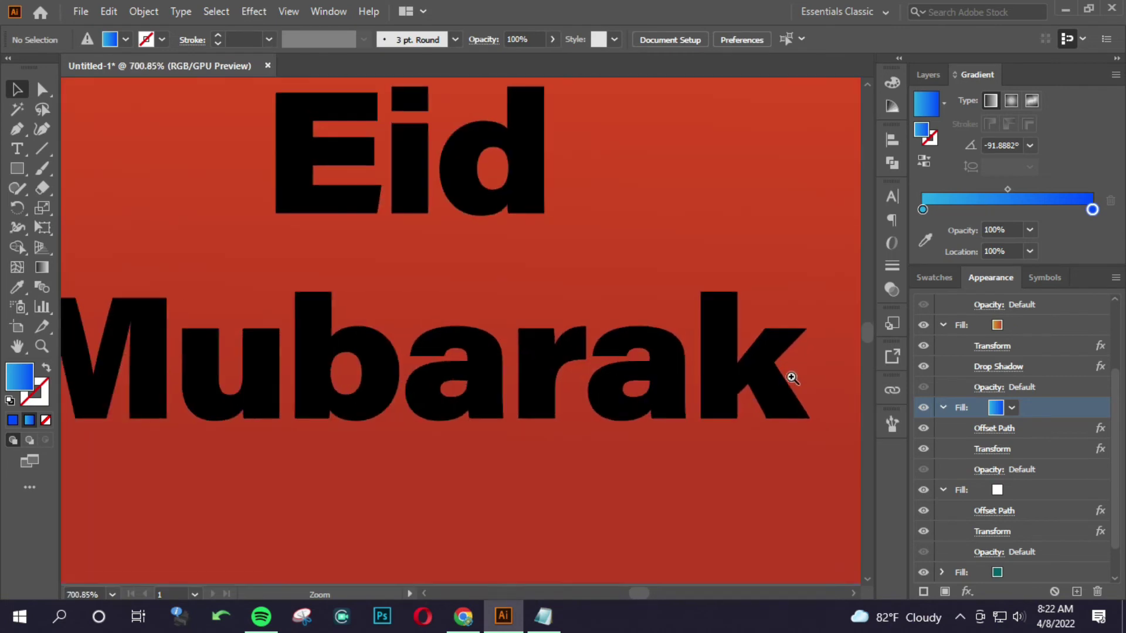
Step: Add a middle gradient stop at 55.21% coloured blue (H 213.72°, S 100%, B 94.9%)
left_click_drag(322, 369, 655, 339)
scroll(654, 339, "down", 3)
scroll(503, 344, "up", 2)
left_click(1020, 229)
left_click(1017, 229)
double_click(1018, 230)
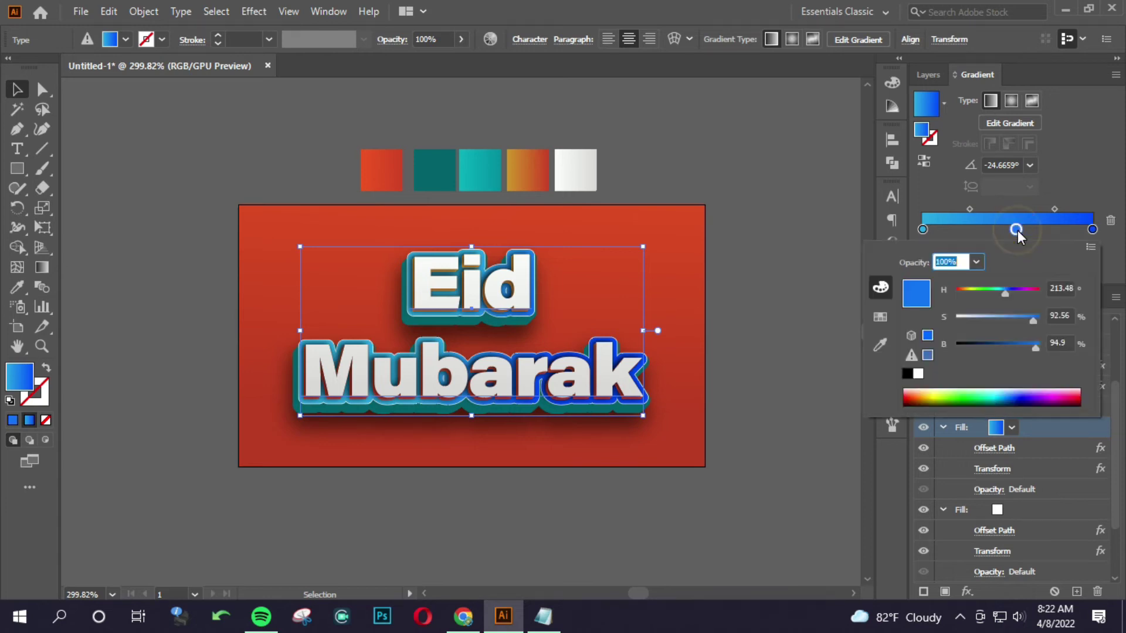
left_click_drag(990, 321, 999, 320)
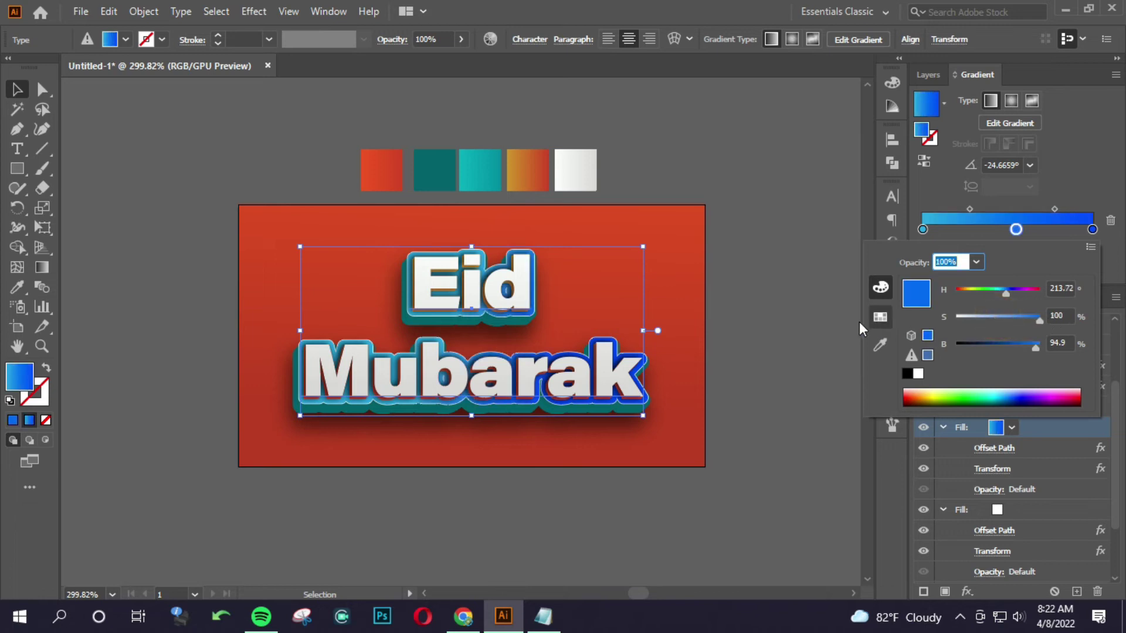
left_click(812, 321)
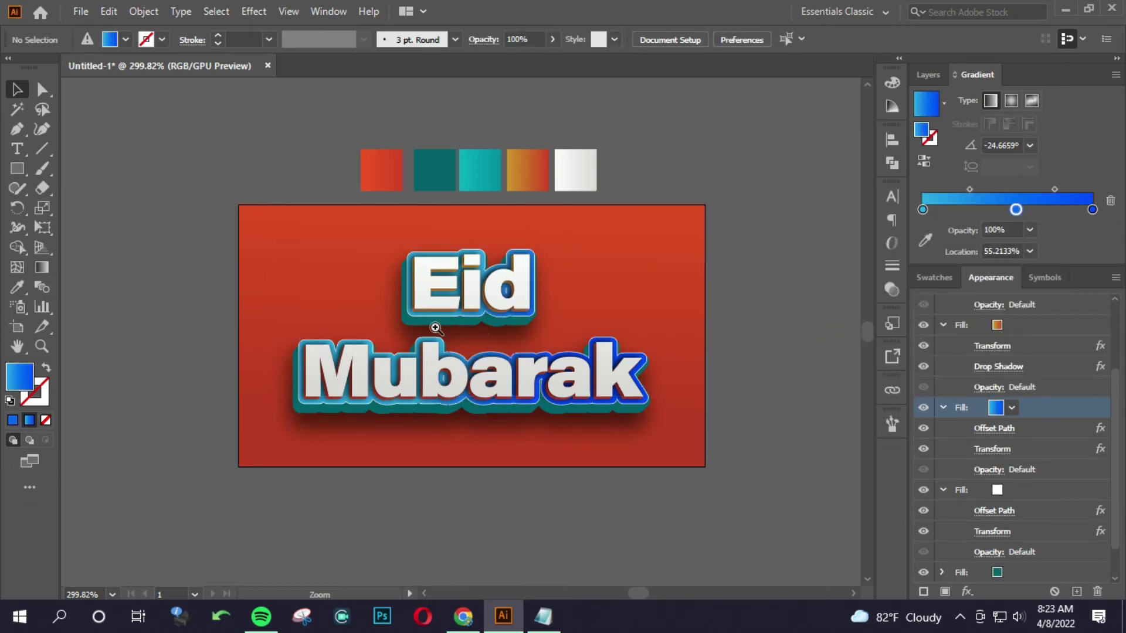
Step: Select the two-line Eid Mubarak text object on the artboard
scroll(469, 335, "down", 1)
scroll(557, 343, "up", 2)
scroll(609, 347, "down", 2)
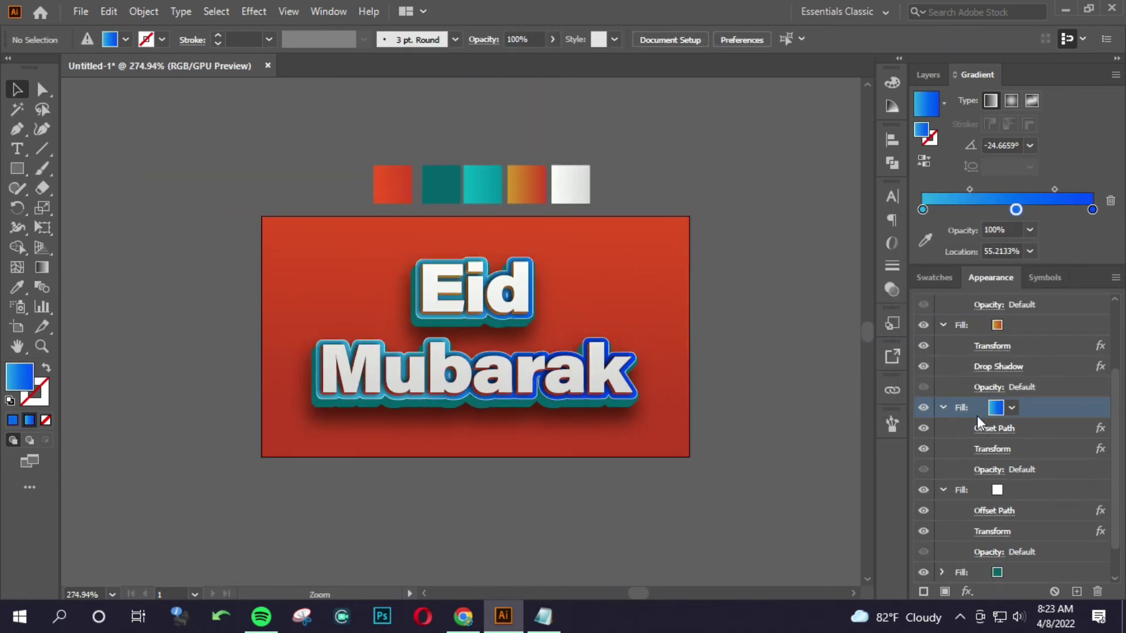
scroll(467, 309, "up", 1)
left_click(528, 305)
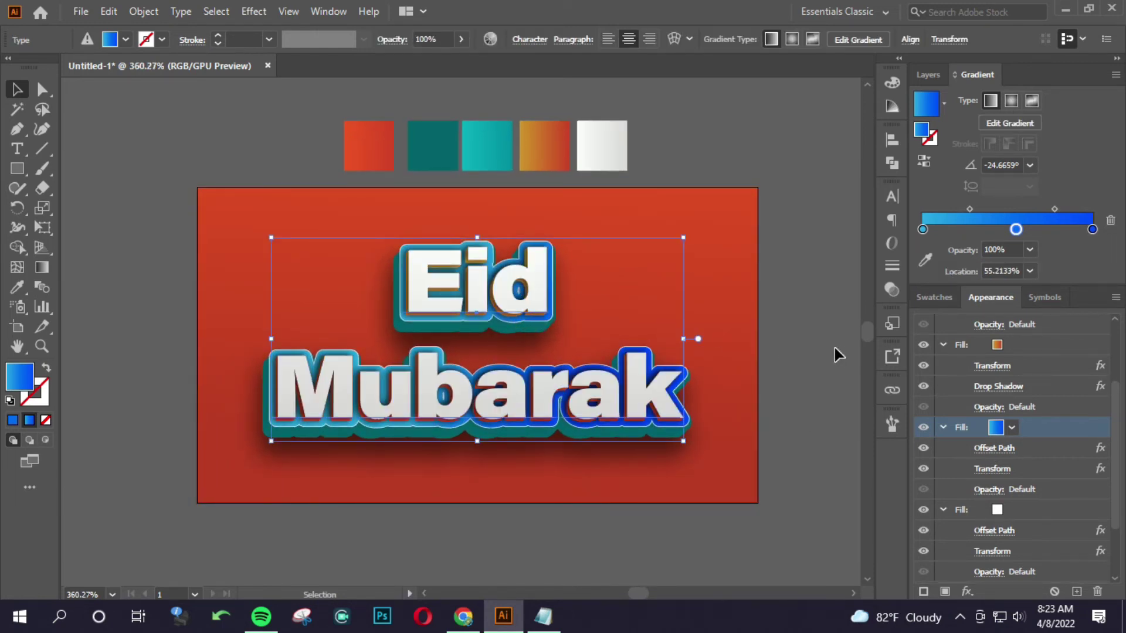
Step: Delete the line break so 'Eid Mubarak' sits on a single line
scroll(482, 376, "up", 1)
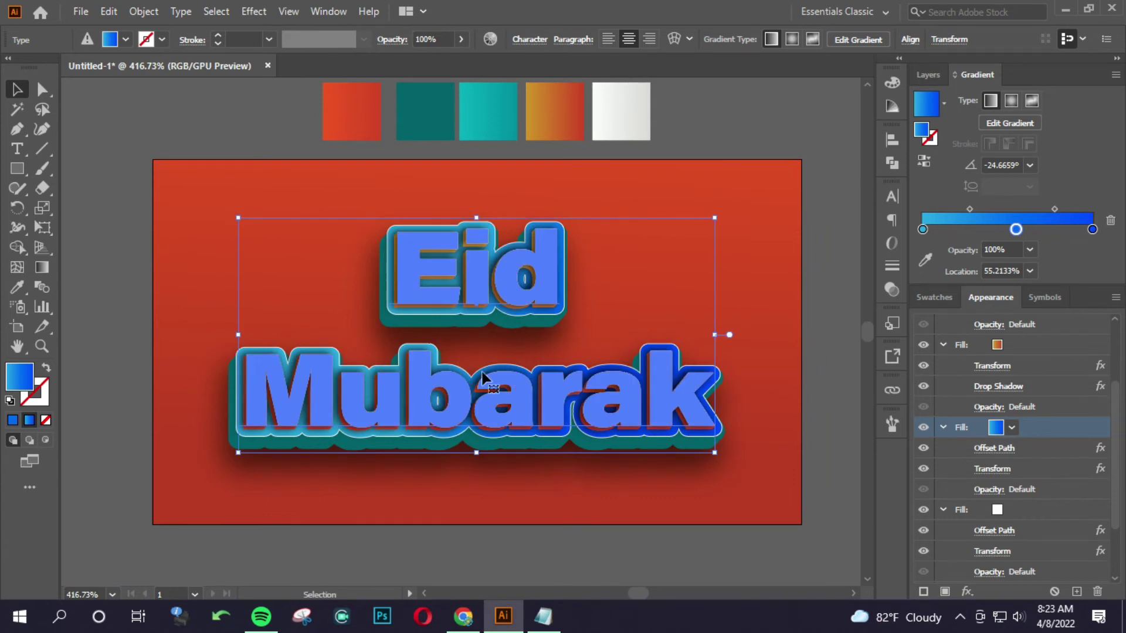
double_click(235, 388)
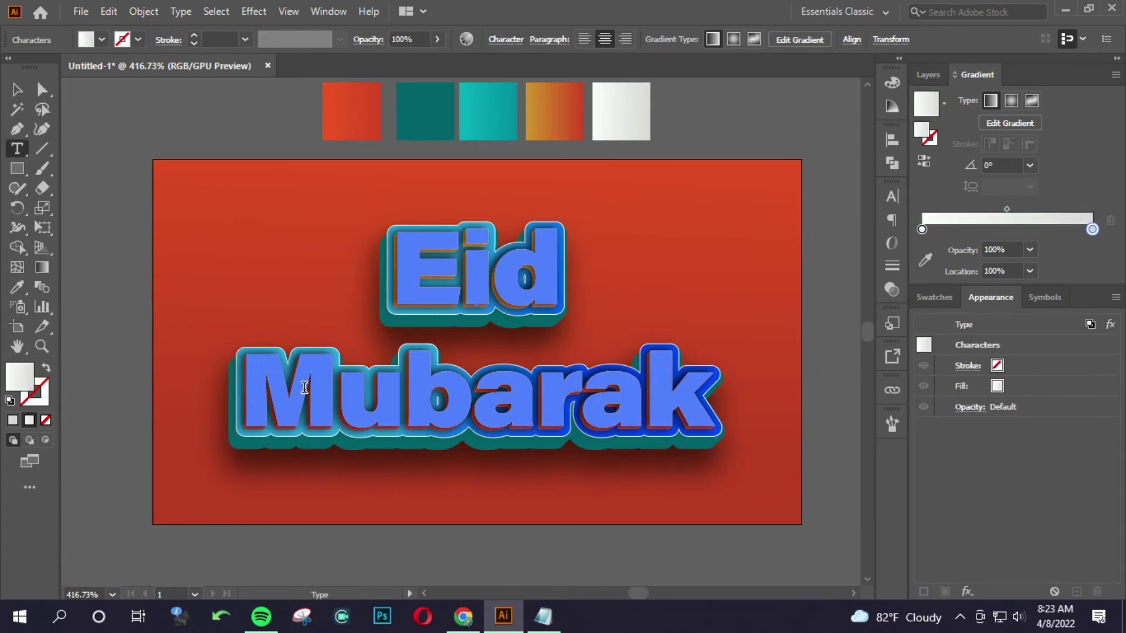
key("BackSpace")
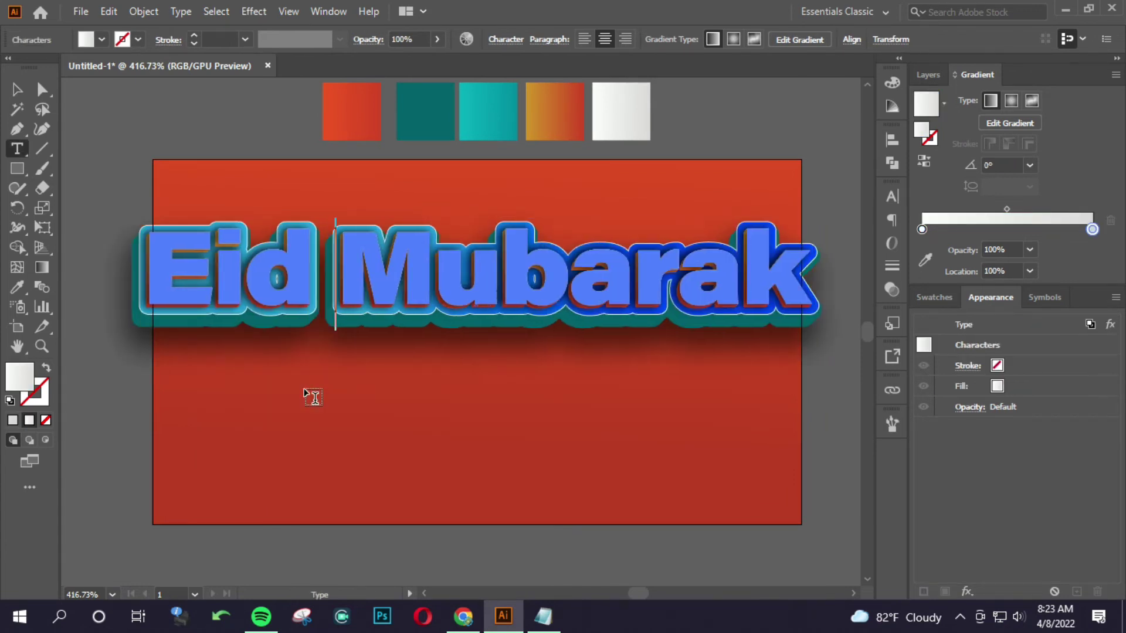
key("Escape")
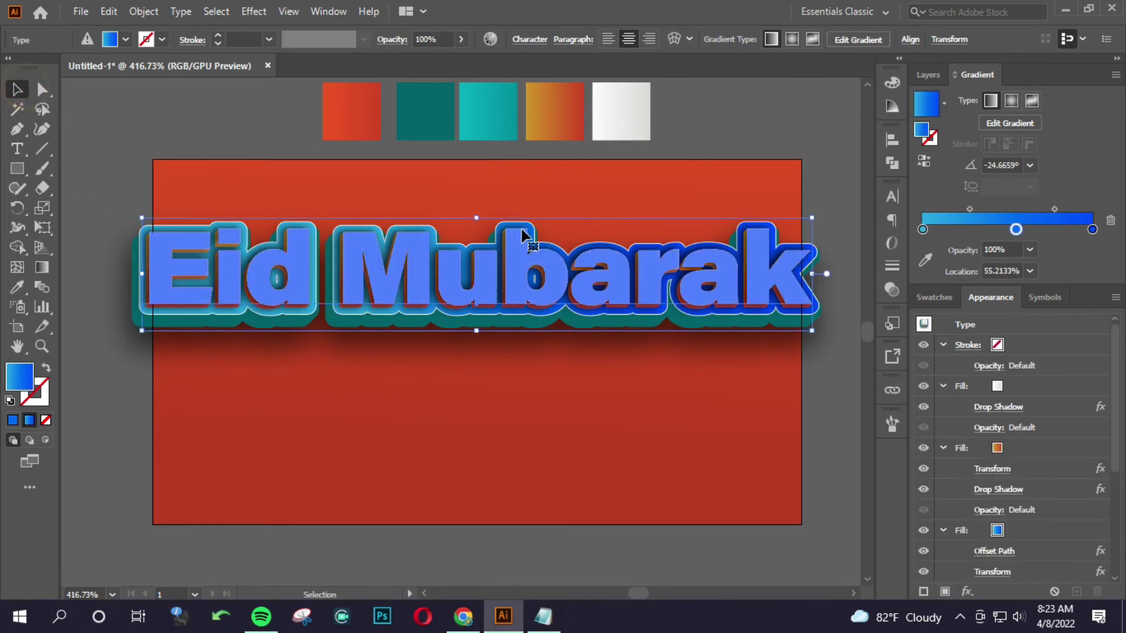
Step: Apply All Caps in the Character options so the text reads 'EID MUBARAK'
mouse_move(419, 292)
left_mouse_down()
mouse_move(271, 297)
mouse_move(405, 296)
left_mouse_up()
left_click(469, 317)
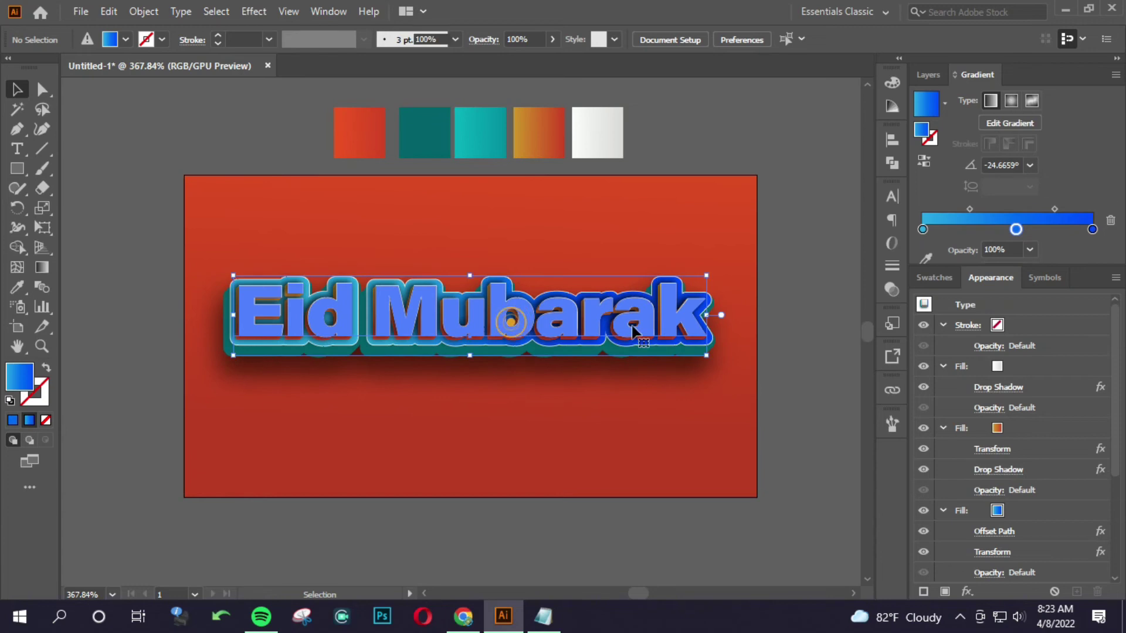
left_click(892, 196)
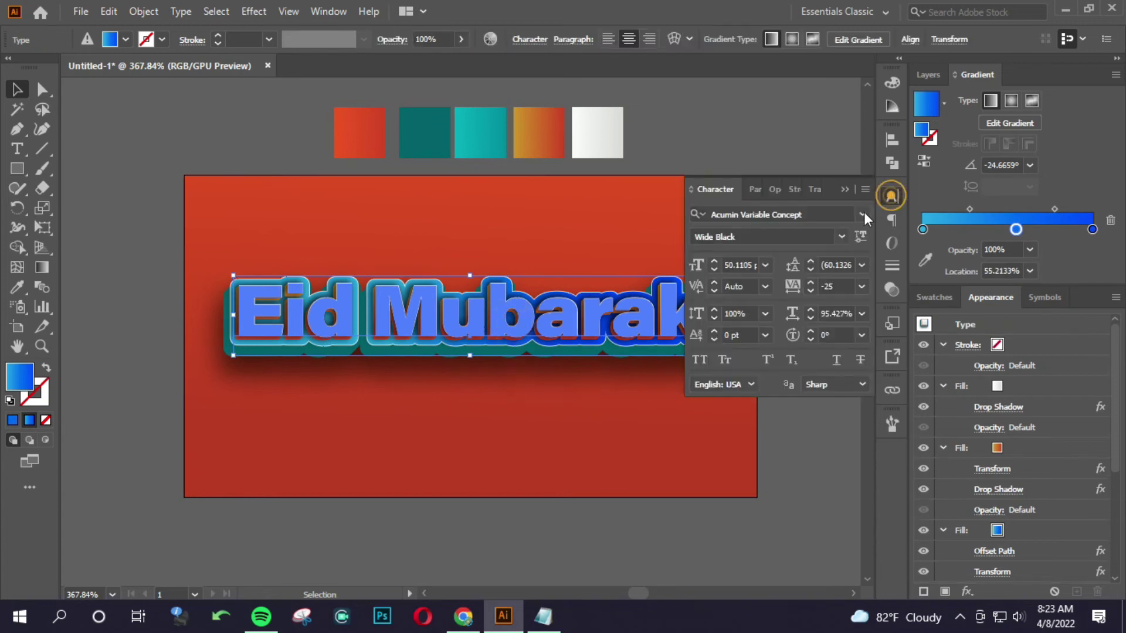
left_click(699, 360)
left_click(604, 390)
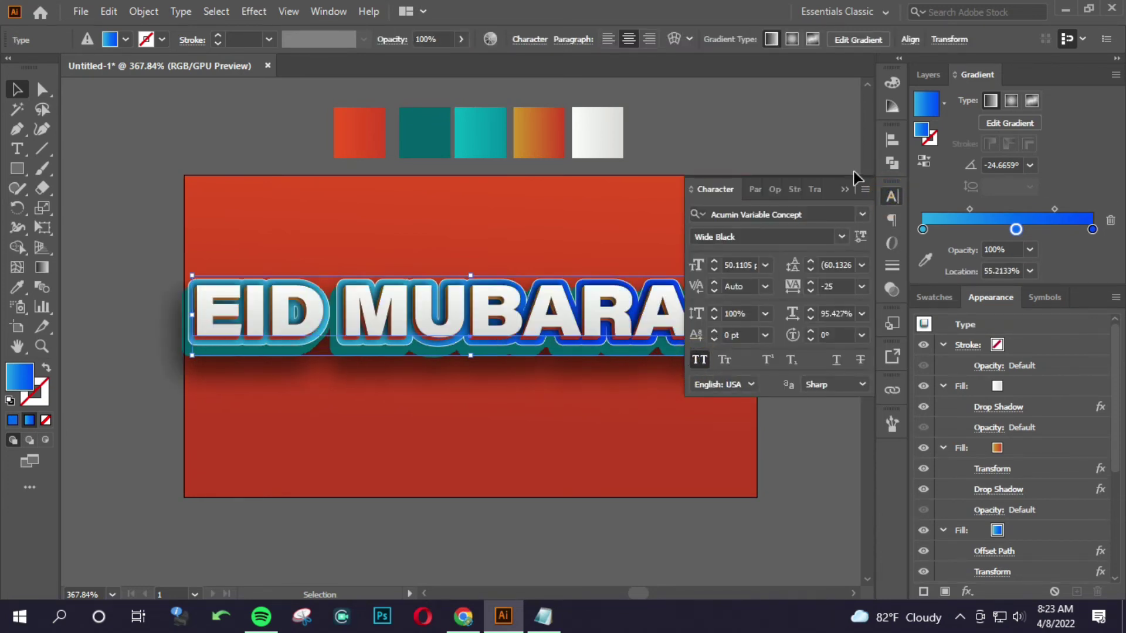
left_click(840, 188)
left_click(676, 202)
Step: Reselect and deselect the EID MUBARAK text and zoom out to view the whole banner
scroll(528, 293, "up", 2)
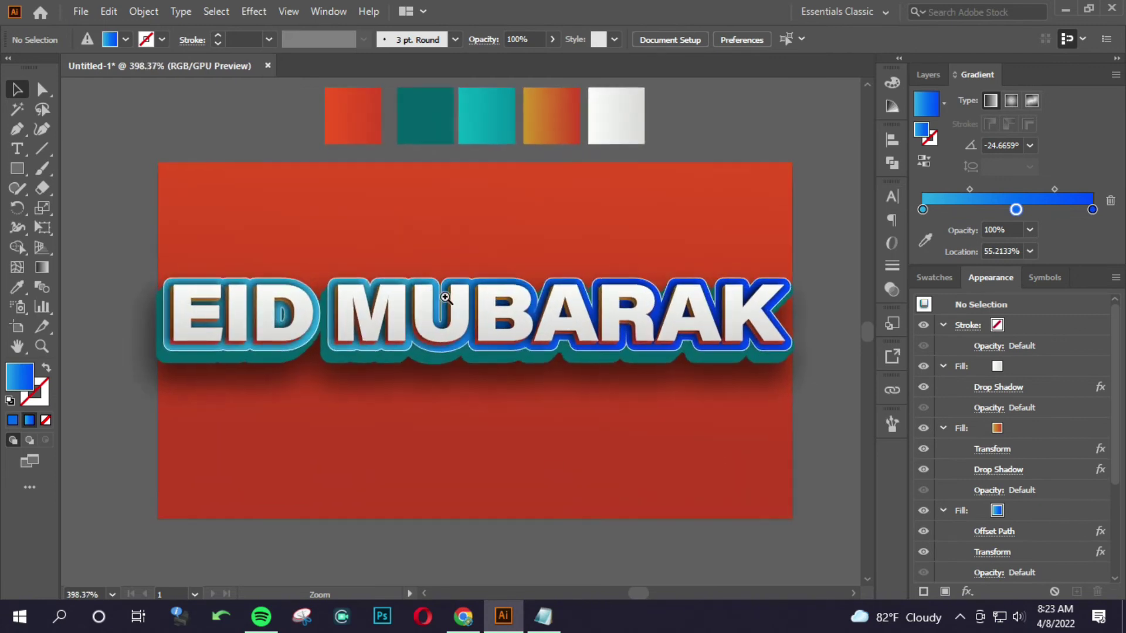
left_click(483, 299)
left_click(472, 252)
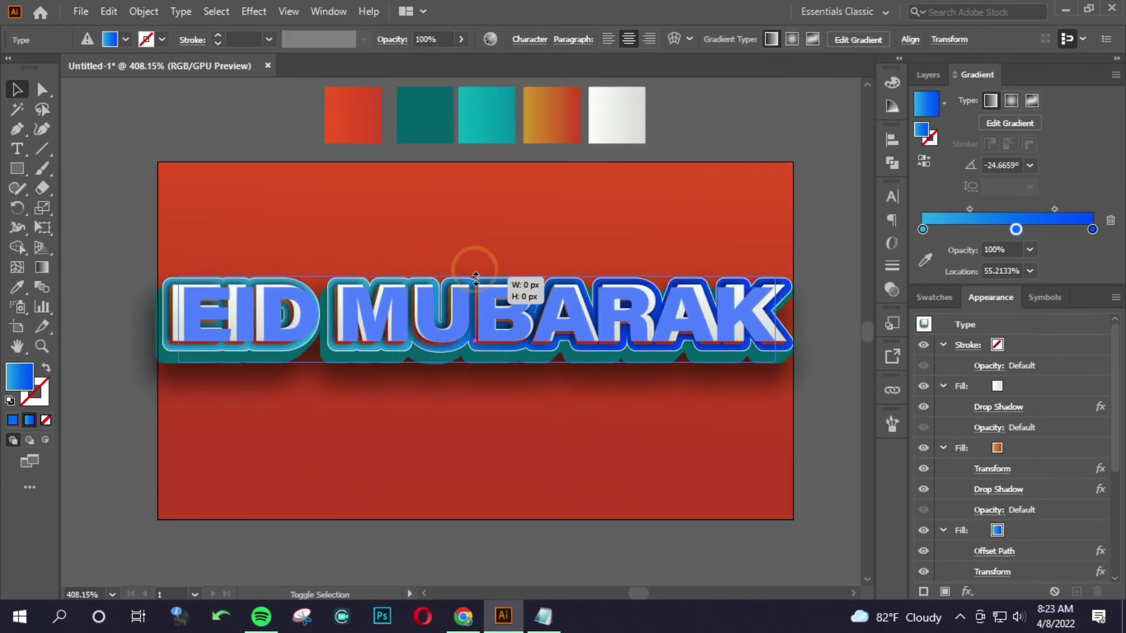
left_click(505, 237)
scroll(463, 299, "down", 3)
scroll(364, 314, "up", 3)
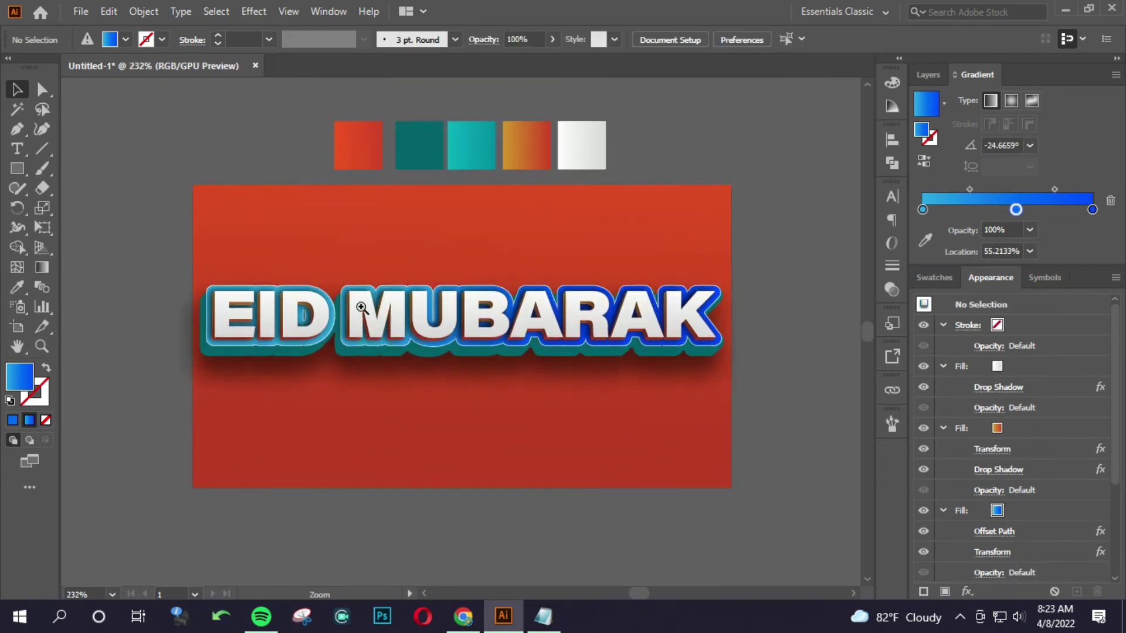
left_click(464, 311)
left_click(486, 259)
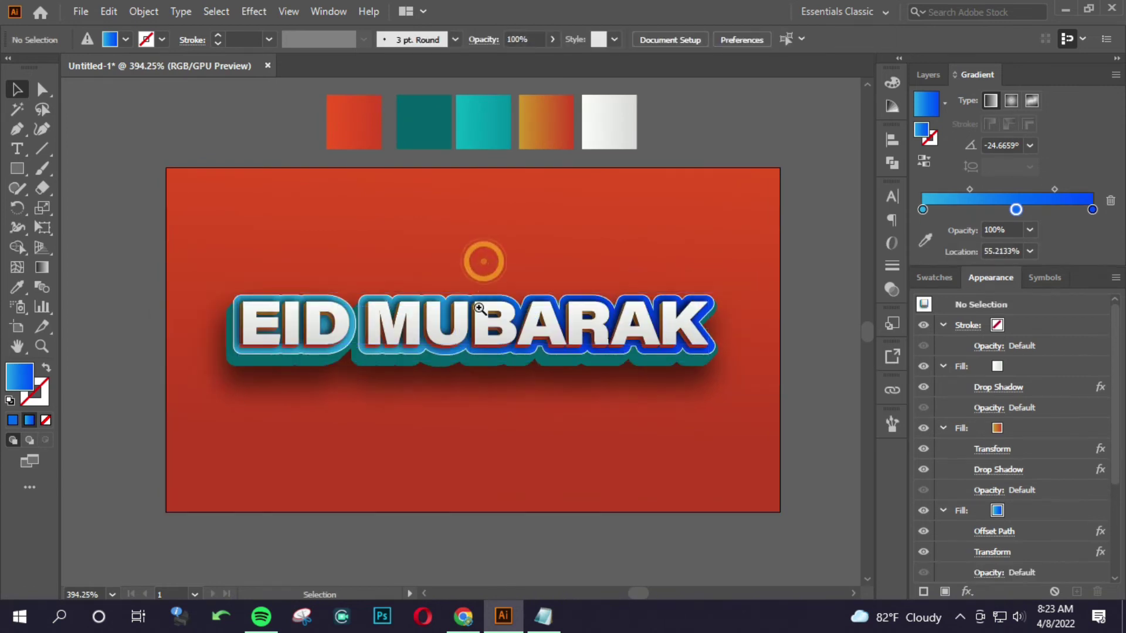
scroll(354, 345, "down", 4)
scroll(354, 345, "up", 2)
scroll(186, 345, "down", 3)
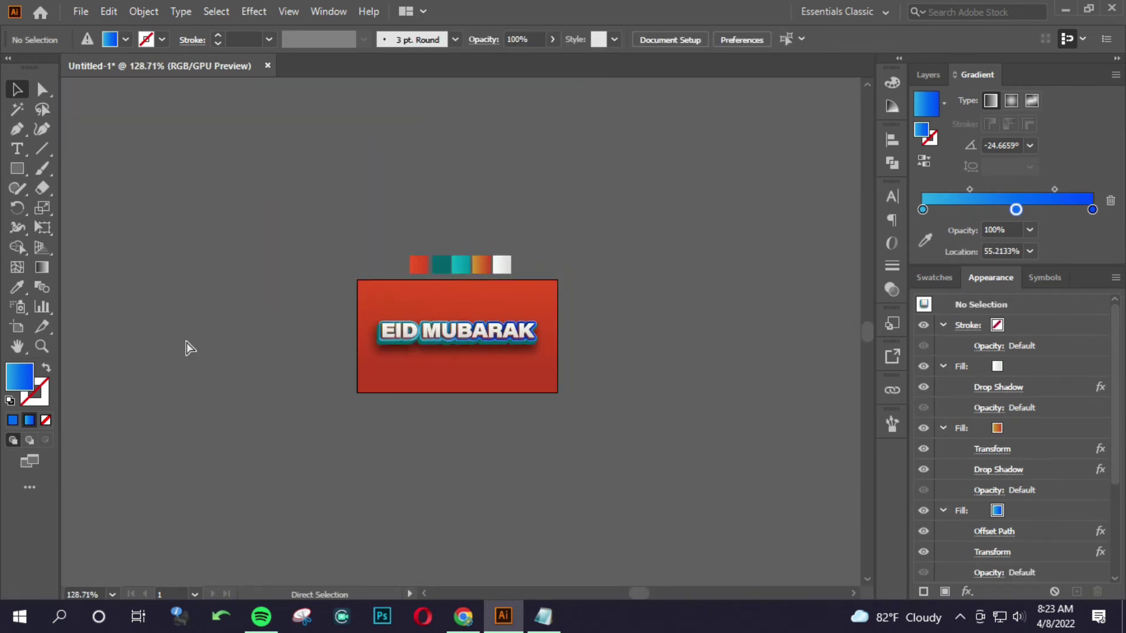
key("ctrl+z")
scroll(349, 322, "up", 1)
scroll(570, 357, "up", 3)
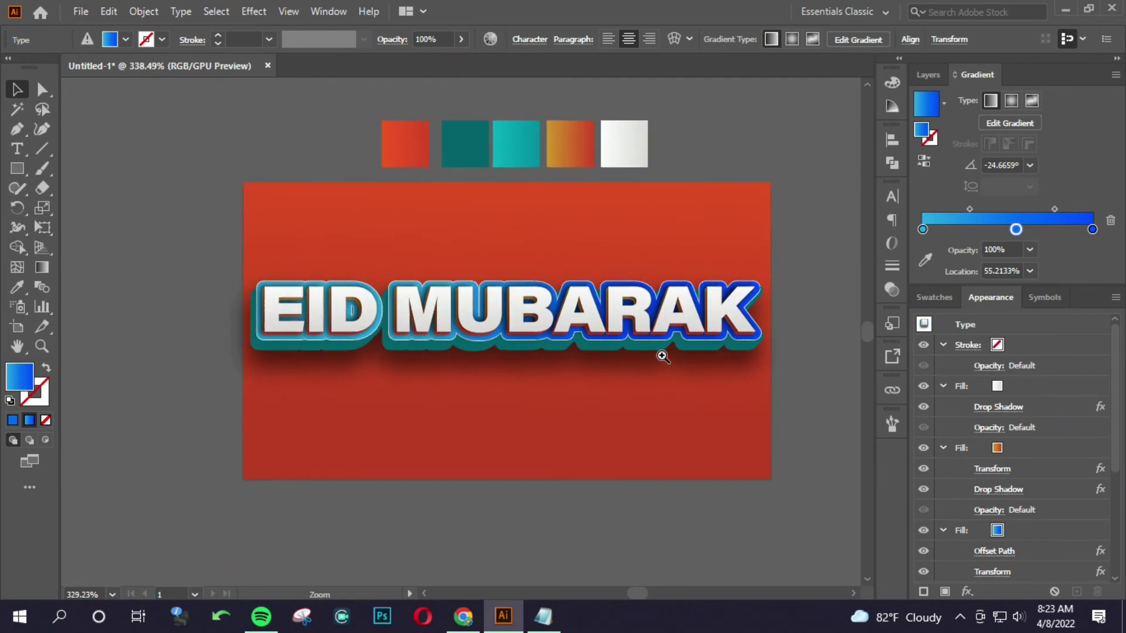
Step: Resize the artboard to a 500 × 125 px strip and exit artboard editing
left_click(111, 413)
left_click(16, 326)
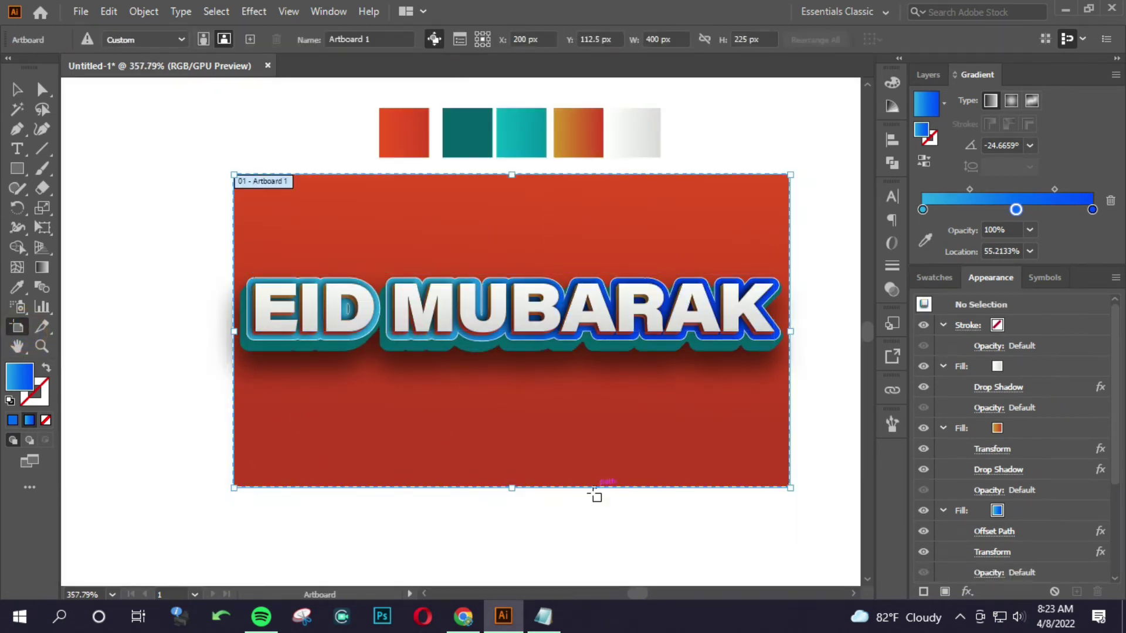
left_click_drag(513, 488, 511, 419)
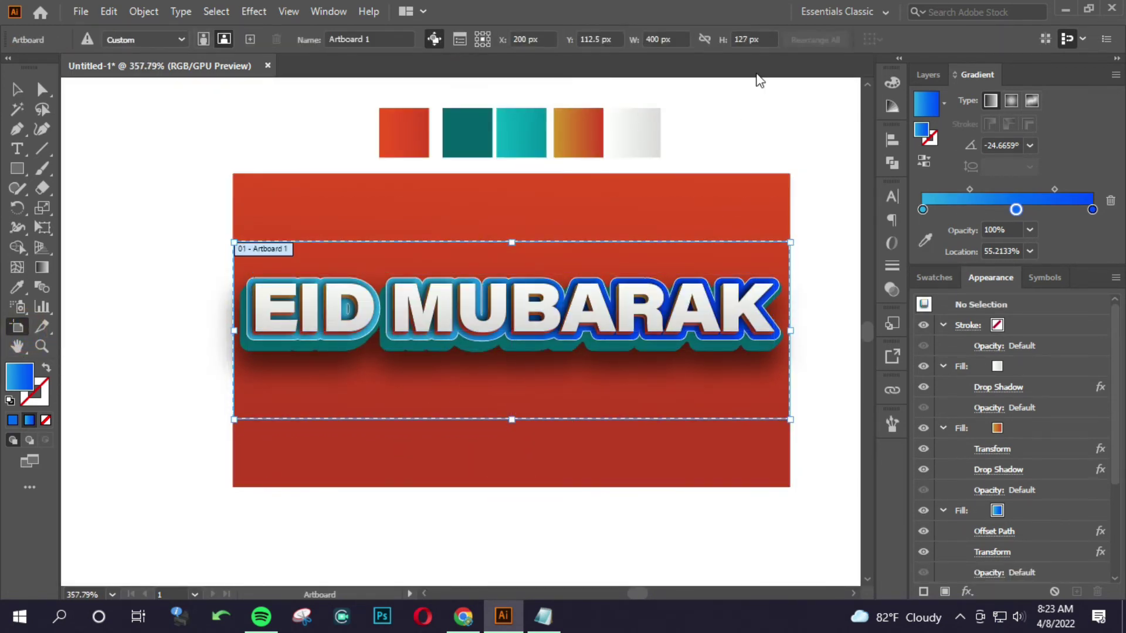
left_click(750, 38)
type("125")
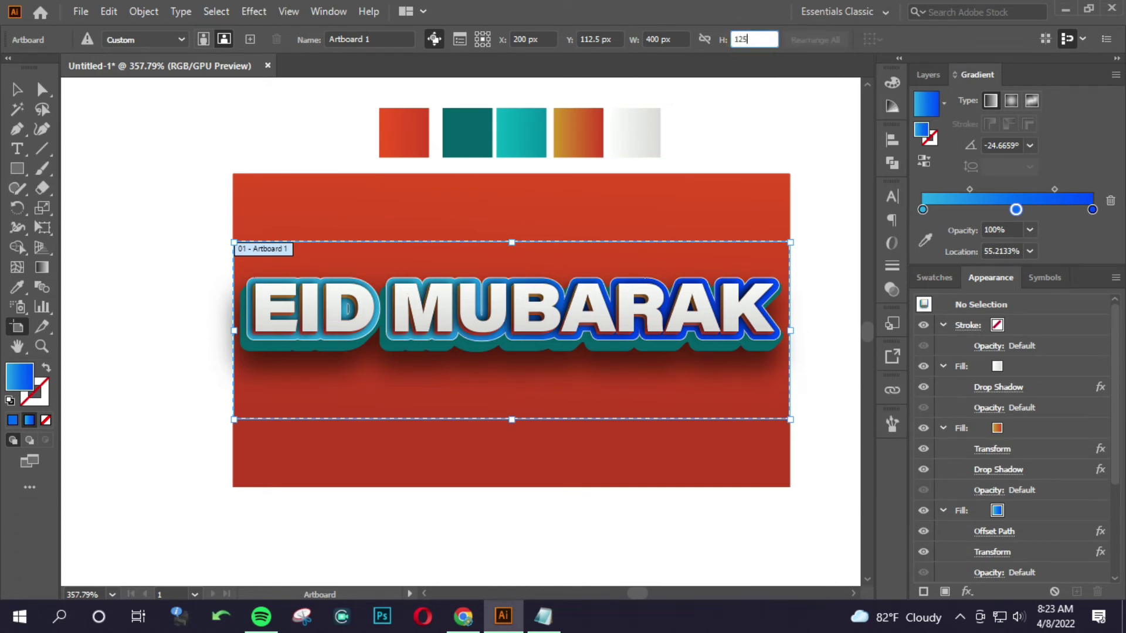
left_click(671, 39)
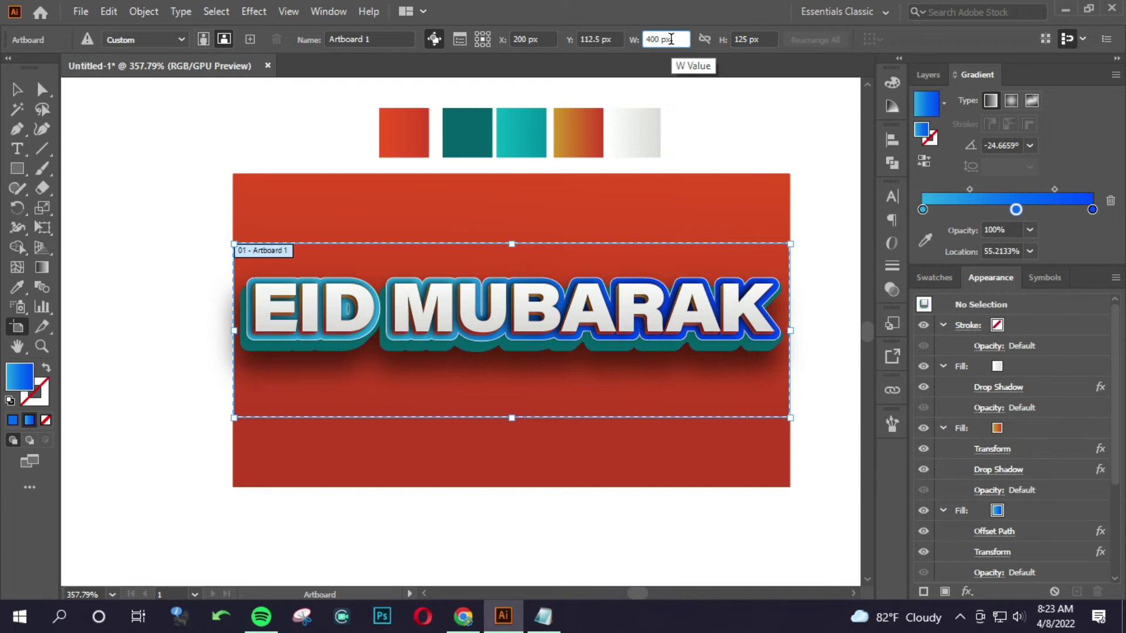
left_click_drag(675, 40, 625, 48)
type("500")
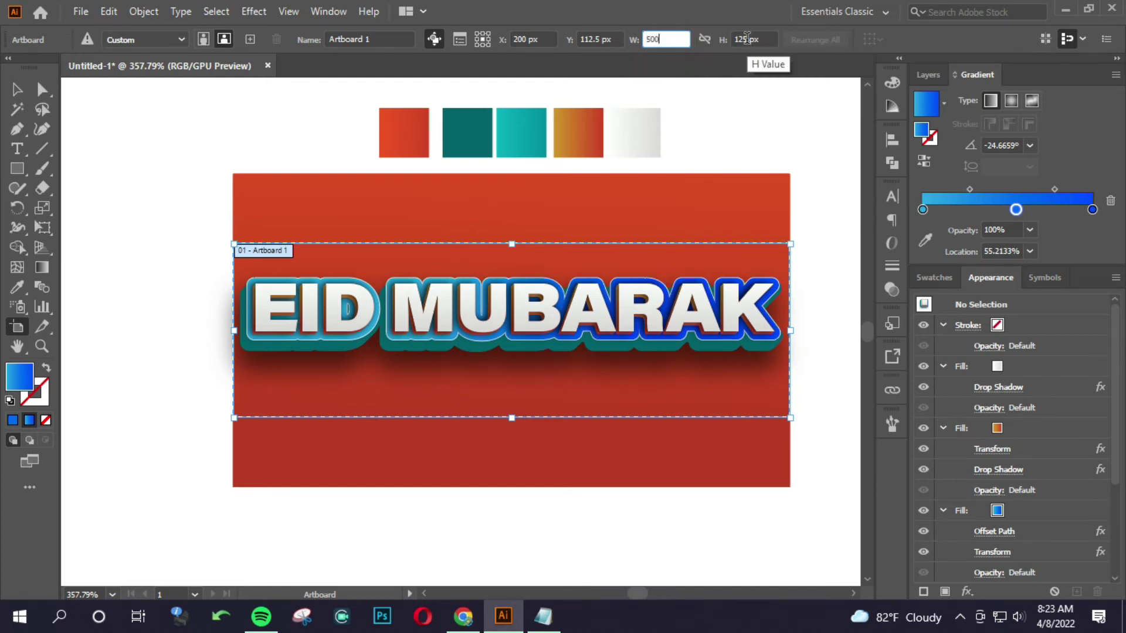
left_click(748, 39)
type("vv")
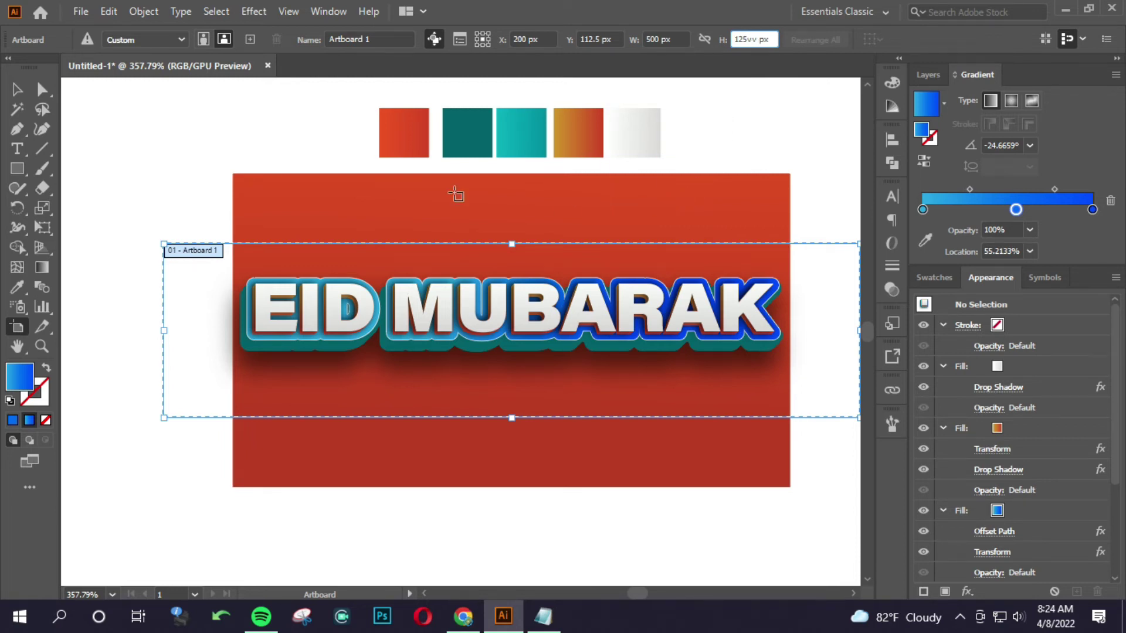
left_click(24, 94)
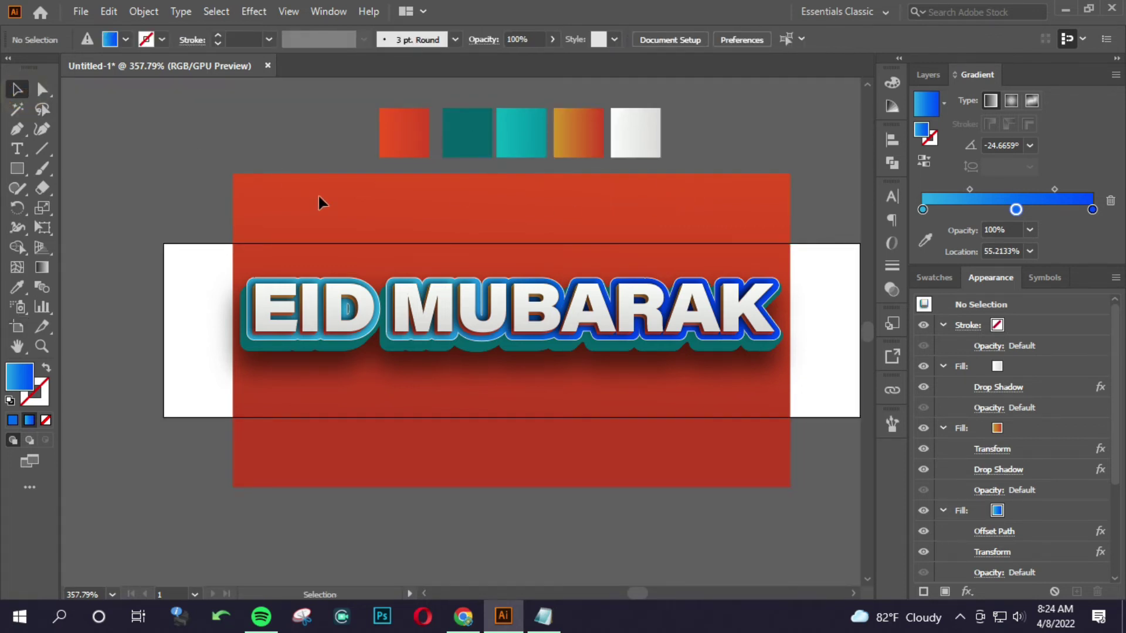
left_click(410, 227)
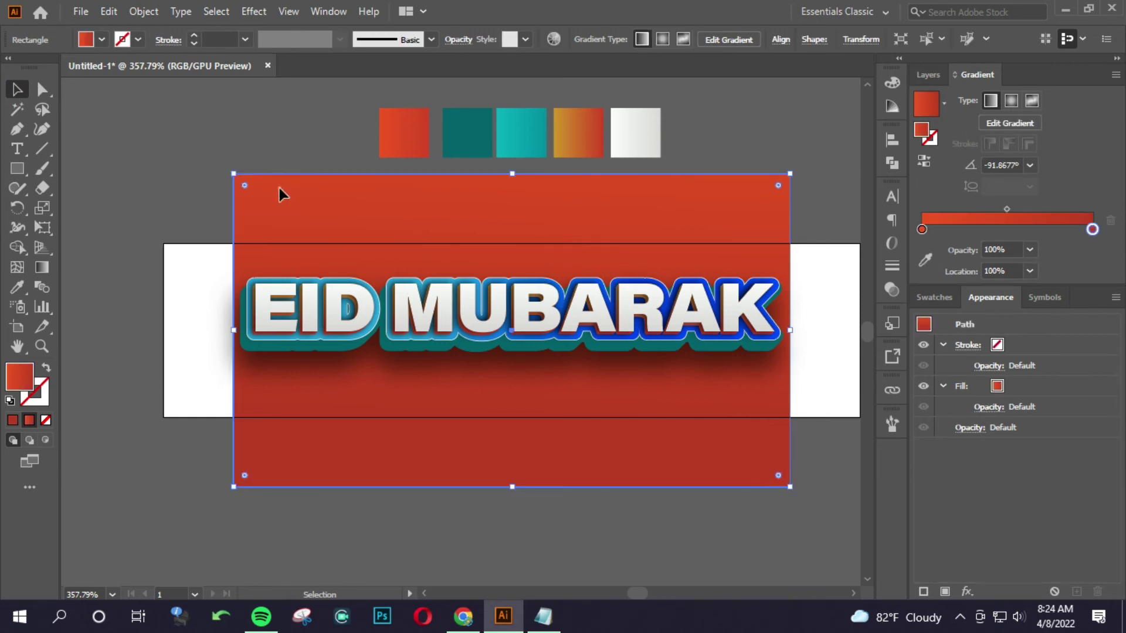
Step: Resize the red background rectangle to 500 × 125 px
left_click(861, 40)
left_click(821, 66)
type("500")
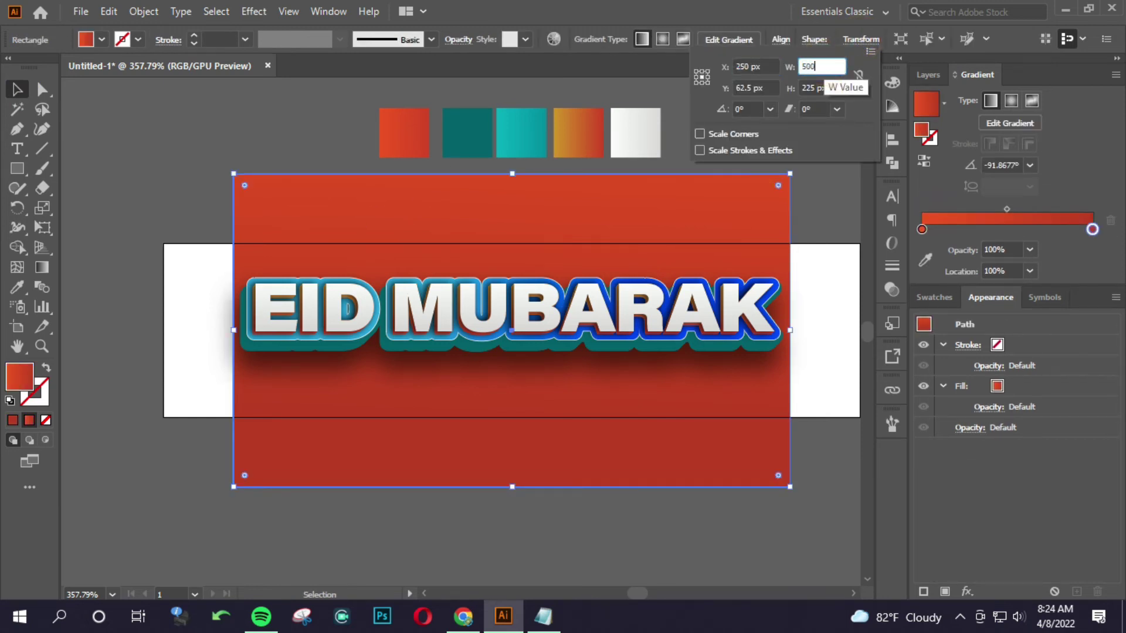
key("Tab")
key("Return")
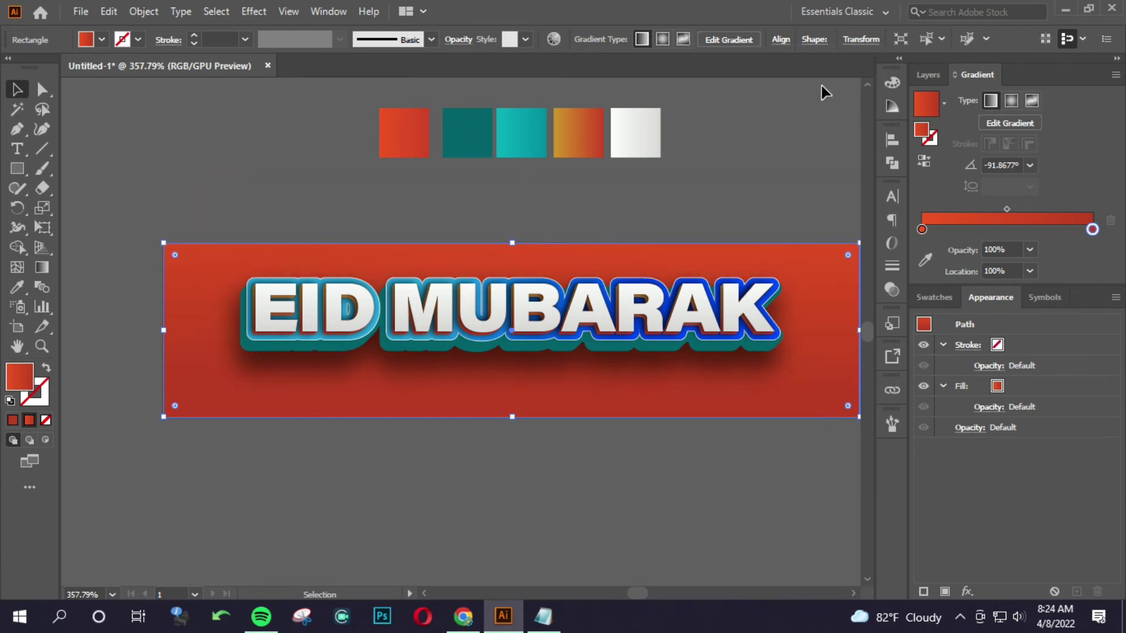
Step: Vertically centre the EID MUBARAK text on the red rectangle
left_click(566, 296, "shift")
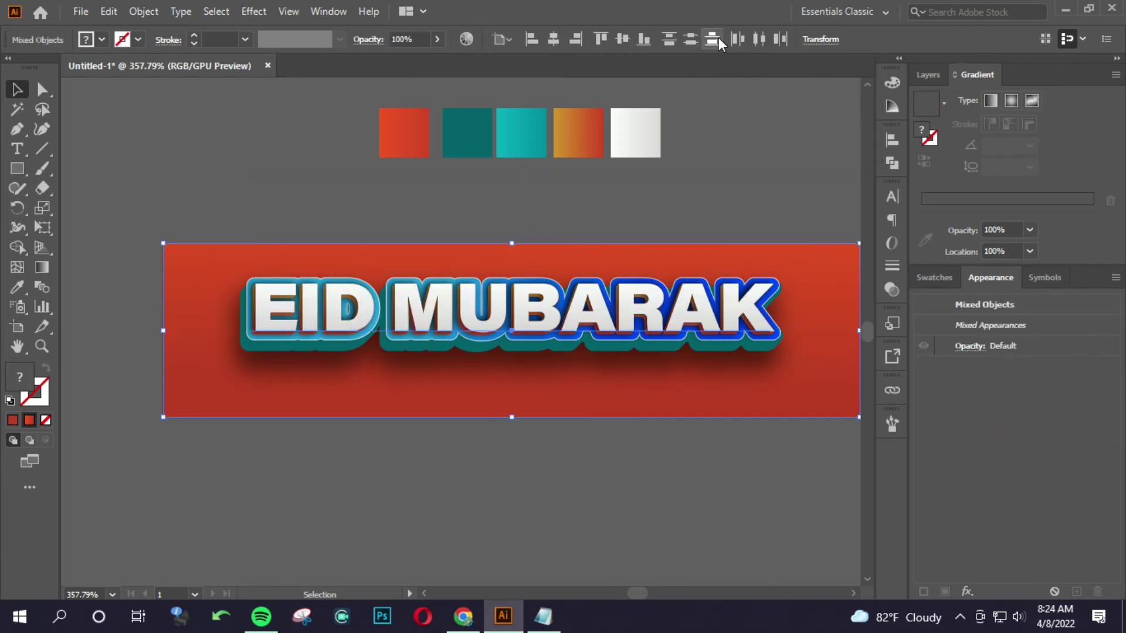
left_click(622, 38)
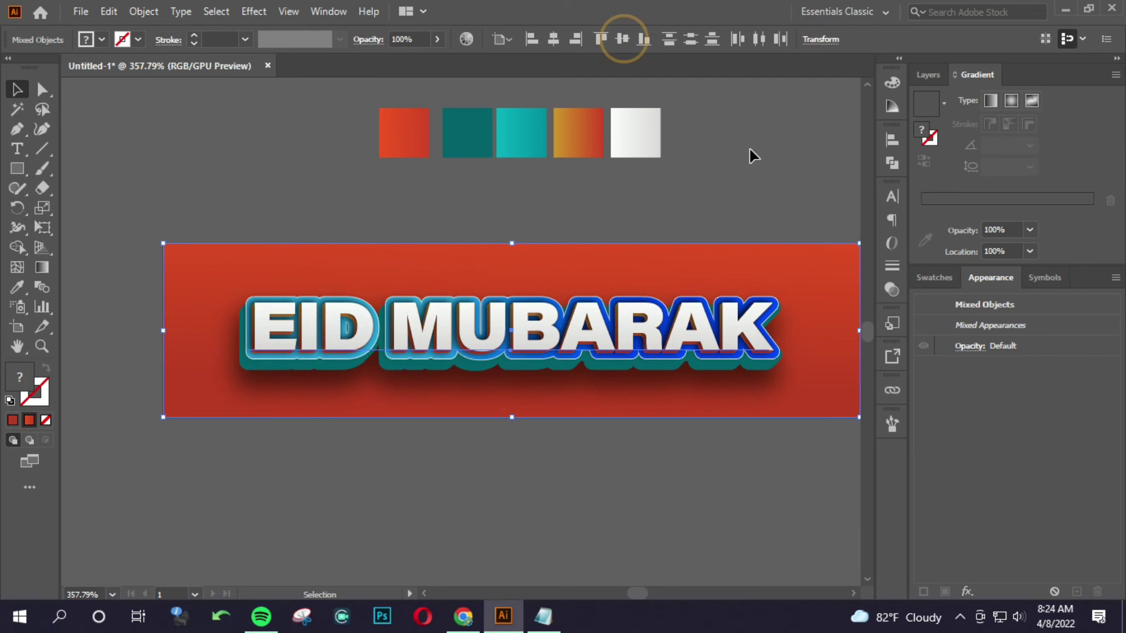
left_click(749, 149)
scroll(470, 298, "up", 3)
scroll(470, 298, "up", 3)
scroll(470, 298, "down", 5)
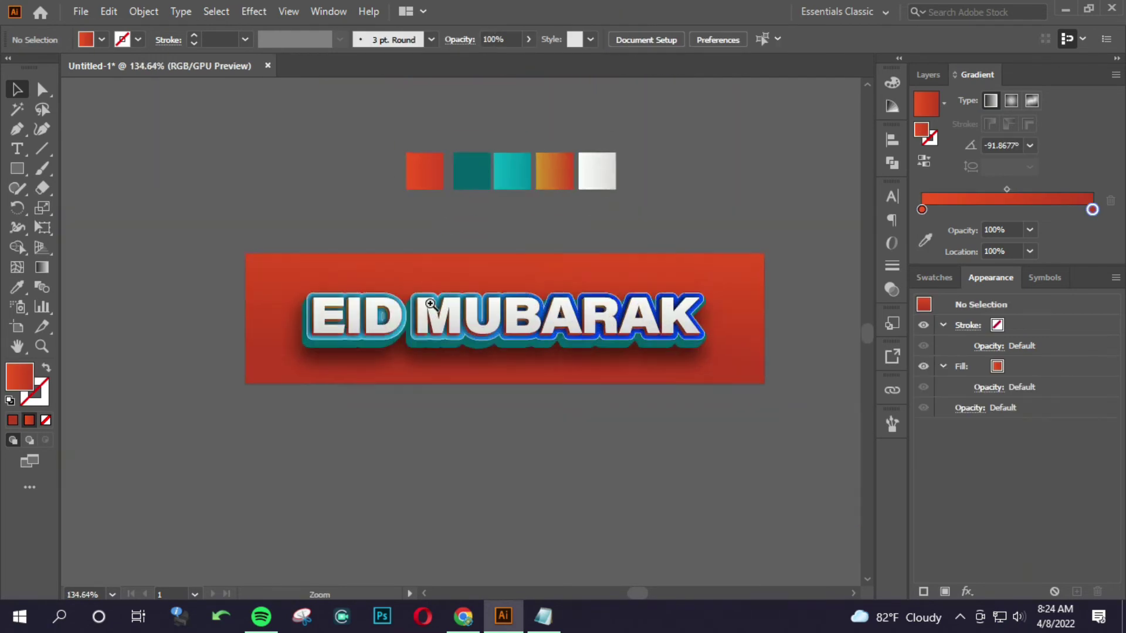
Step: Set the EID MUBARAK text's tracking to 25 in the Character options
left_click(428, 307)
scroll(427, 306, "up", 5)
left_click_drag(740, 362, 523, 338)
scroll(524, 339, "down", 5)
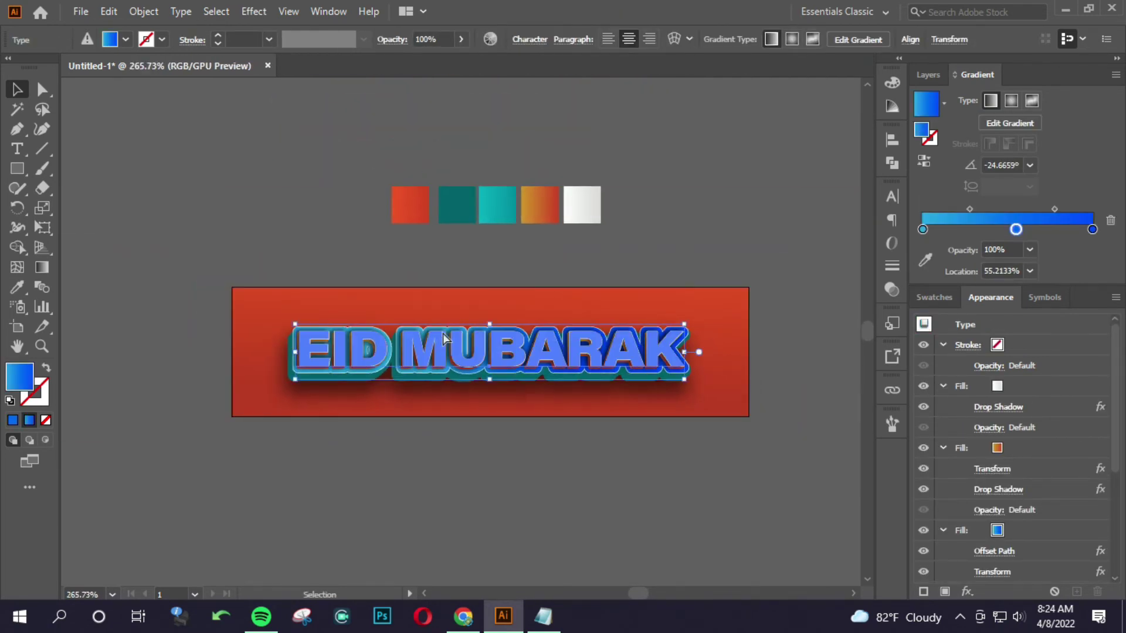
left_click(892, 196)
left_click(797, 283)
type("0")
key("Return")
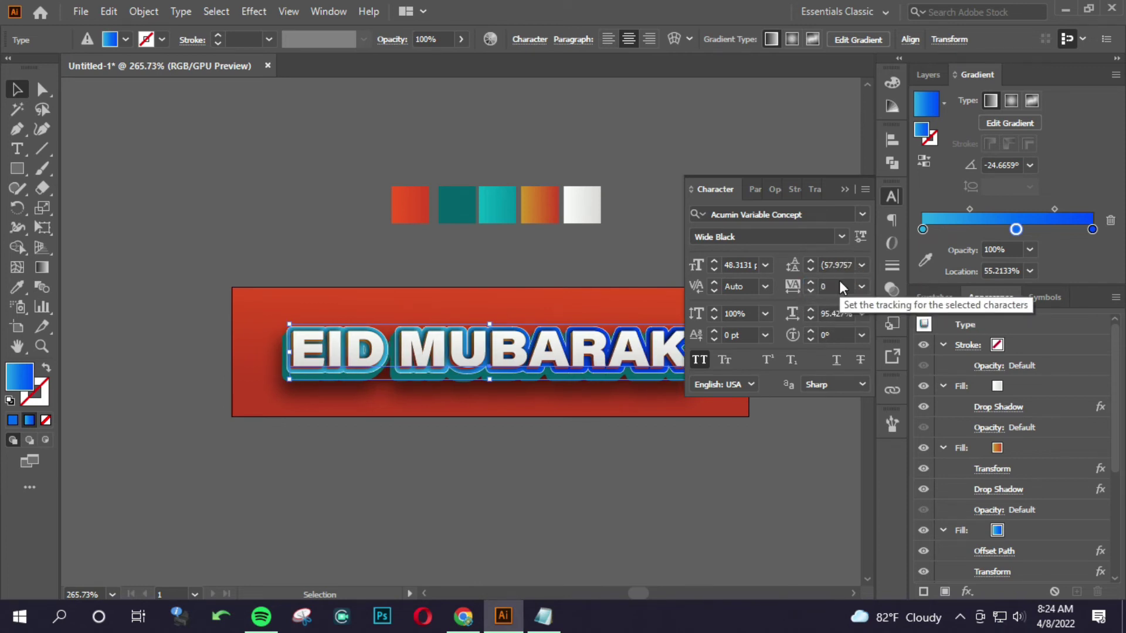
left_click(836, 286)
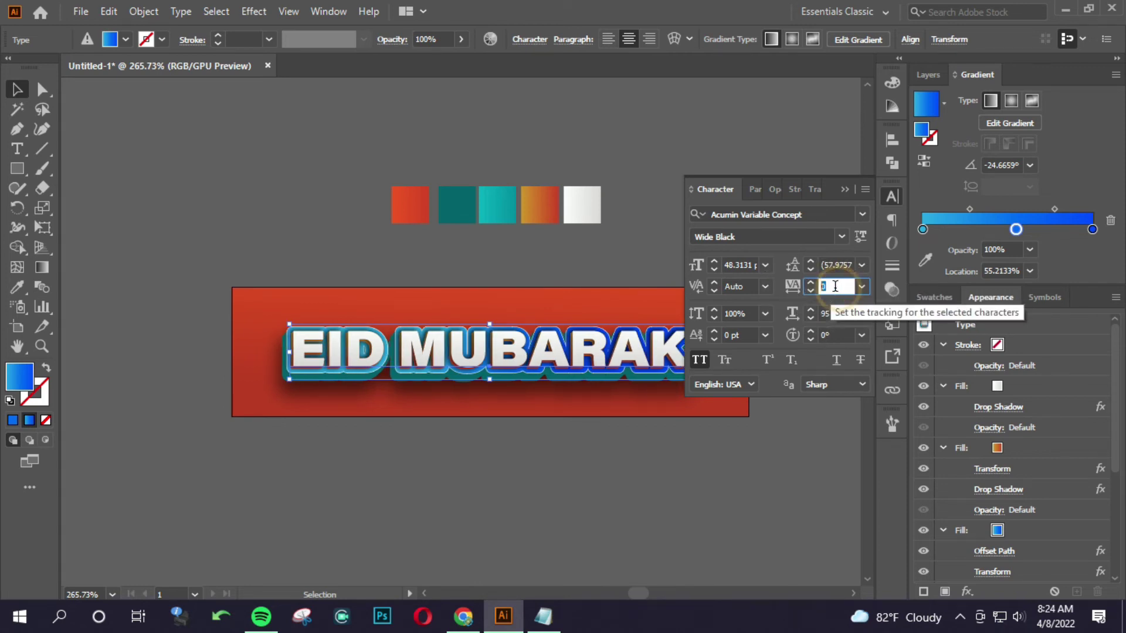
type("25")
key("Return")
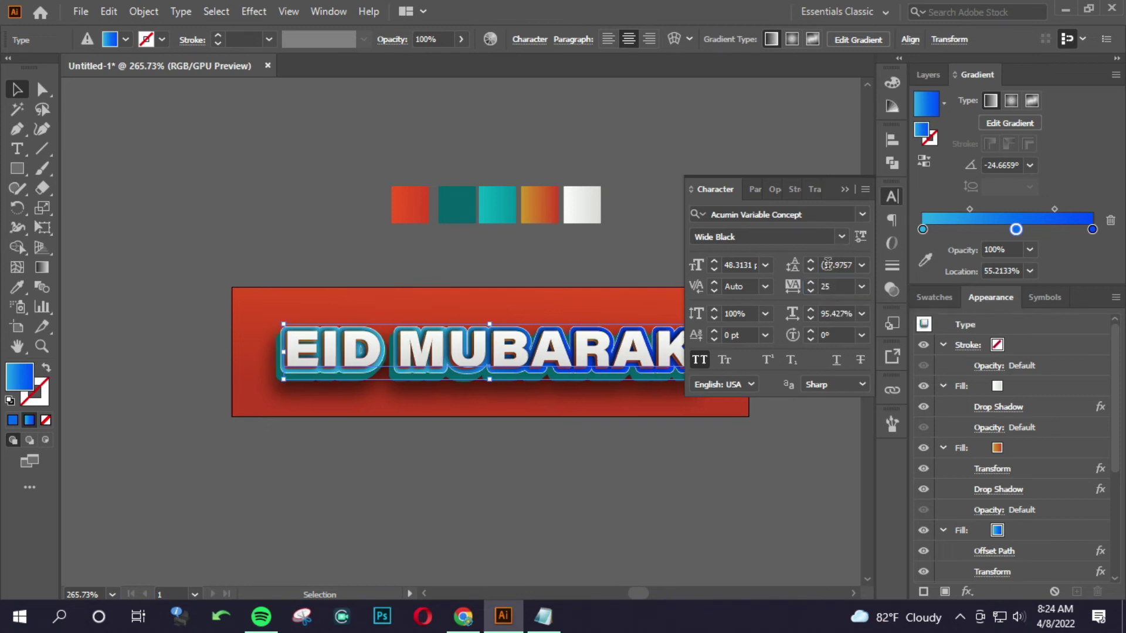
left_click(844, 189)
Step: Review the text's alignment and move the colour swatch row to the upper left
scroll(313, 344, "down", 2)
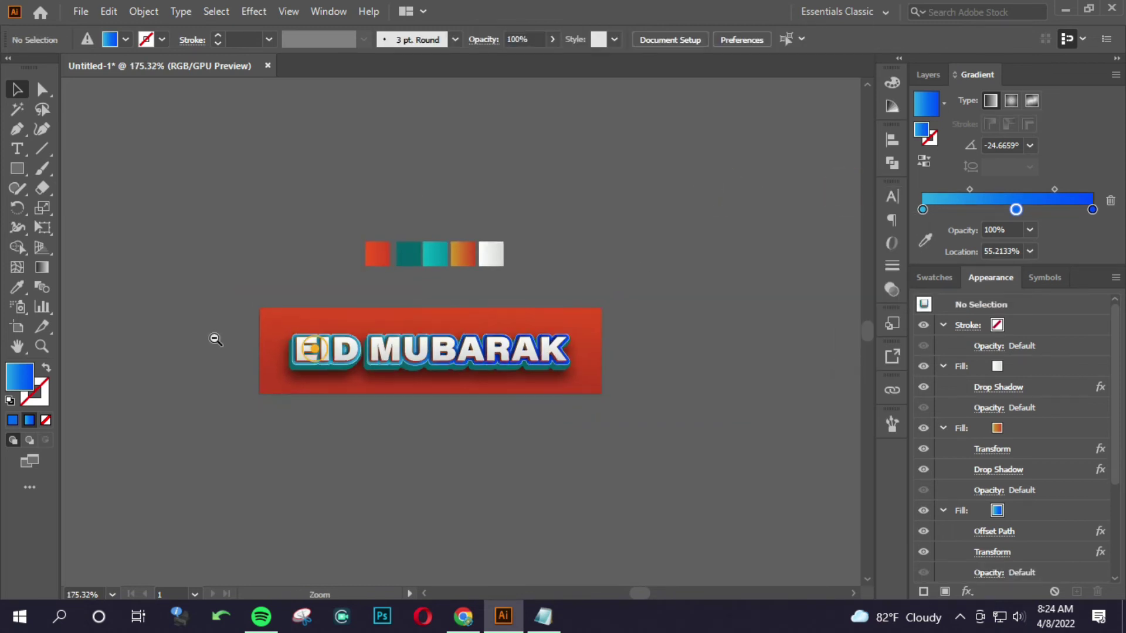
scroll(313, 344, "up", 1)
left_click(480, 342)
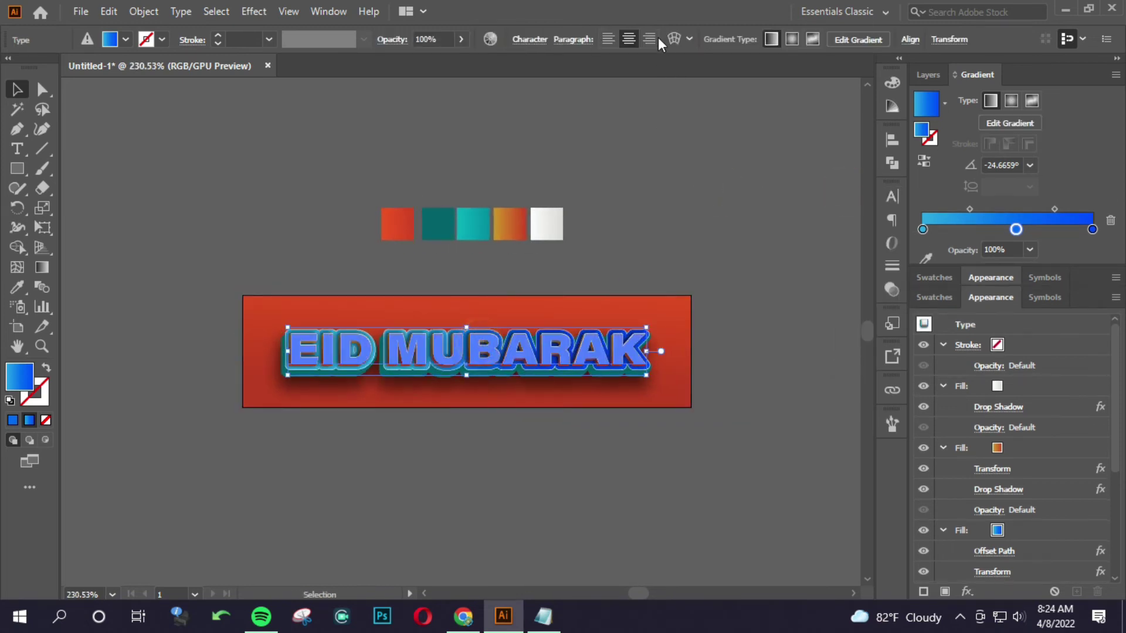
left_click(913, 40)
left_click(768, 222)
scroll(414, 356, "down", 2)
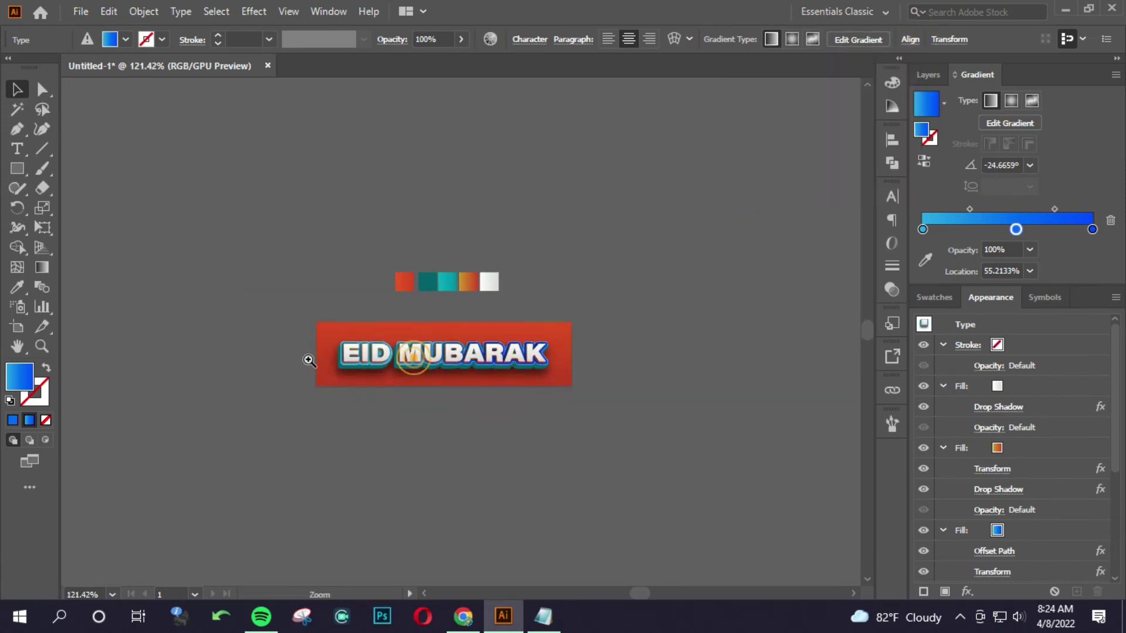
scroll(414, 356, "up", 3)
left_click(482, 346)
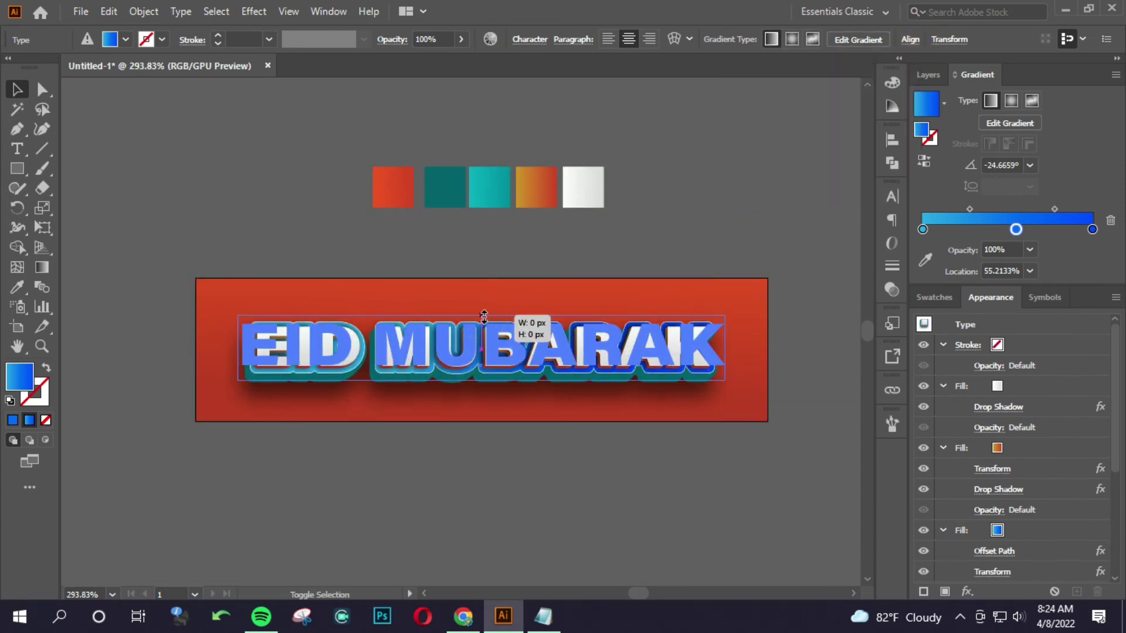
left_click(679, 163)
left_click(411, 325, "ctrl+alt")
mouse_move(411, 325)
left_mouse_down()
mouse_move(467, 330)
mouse_move(304, 299)
mouse_move(347, 315)
mouse_move(478, 320)
mouse_move(321, 330)
mouse_move(411, 332)
left_mouse_up()
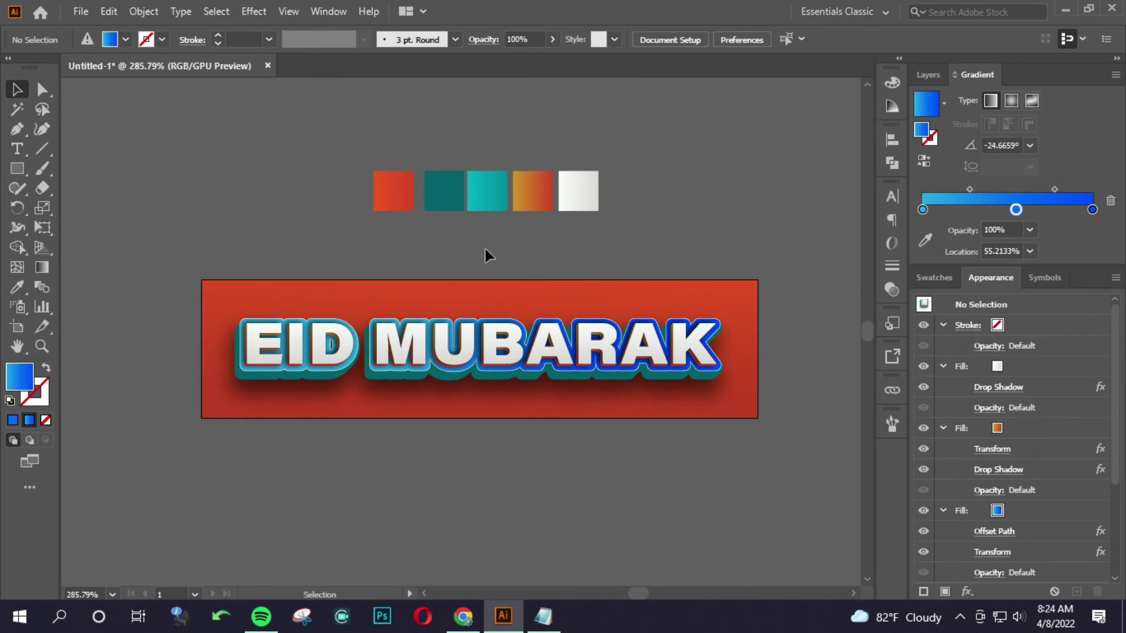
mouse_move(289, 176)
left_mouse_down()
mouse_move(556, 202)
mouse_move(285, 116)
left_mouse_up()
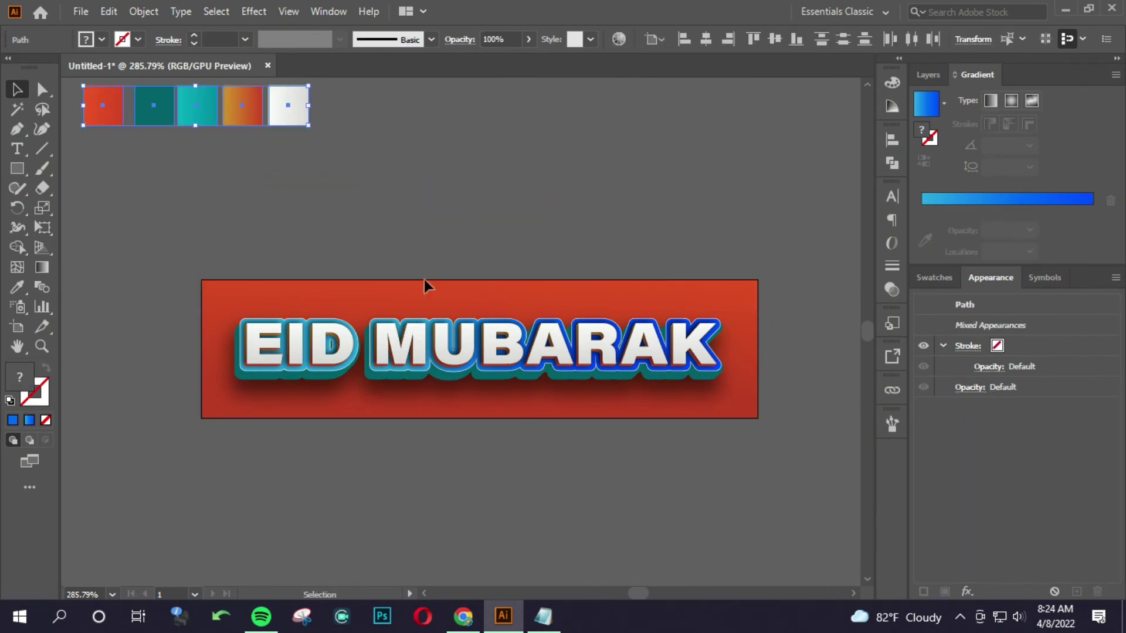
Step: Draw a large circle with the Ellipse tool and position it over the banner
left_click(383, 363)
left_click_drag(450, 365, 404, 363)
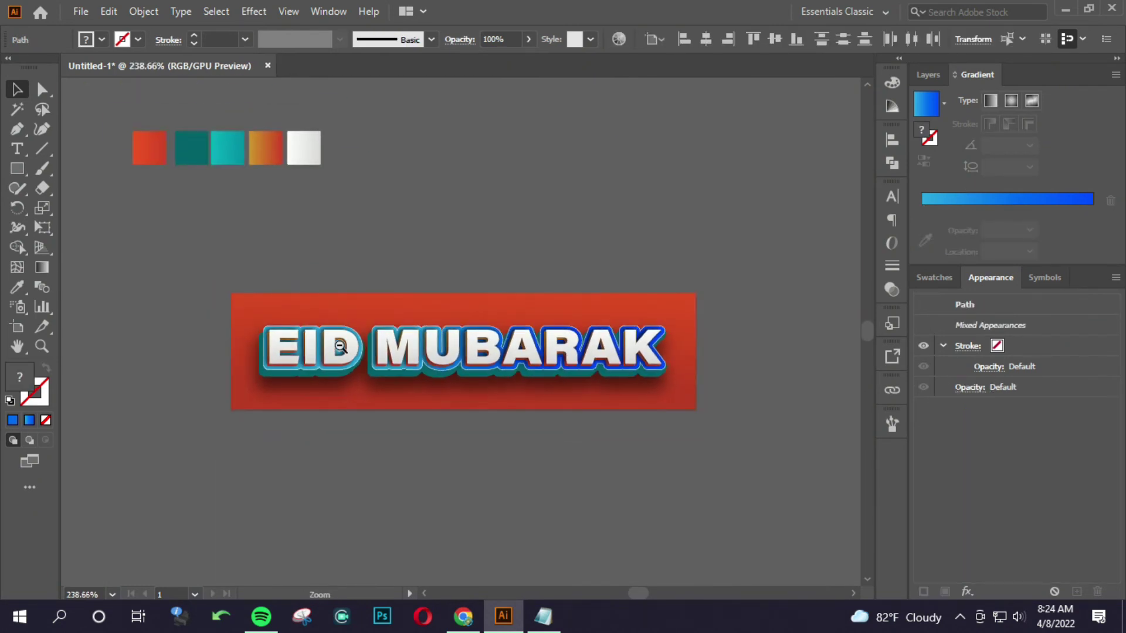
left_click(17, 168)
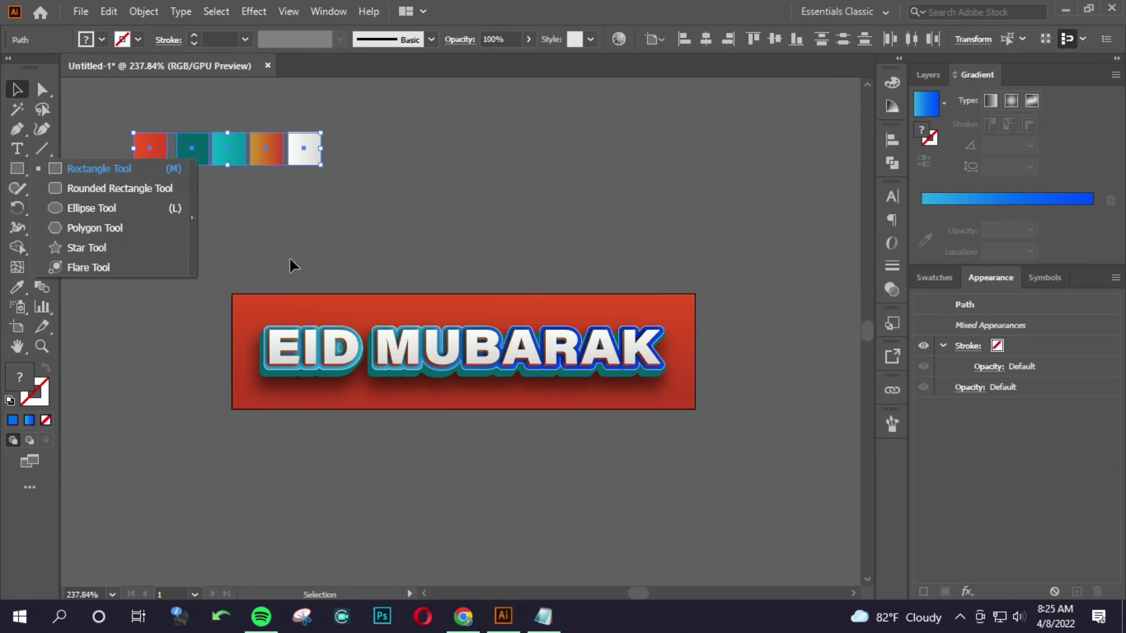
left_click(94, 208)
left_click_drag(447, 225, 623, 497)
key("v")
mouse_move(613, 435)
left_mouse_down()
mouse_move(608, 262)
mouse_move(765, 238)
left_mouse_up()
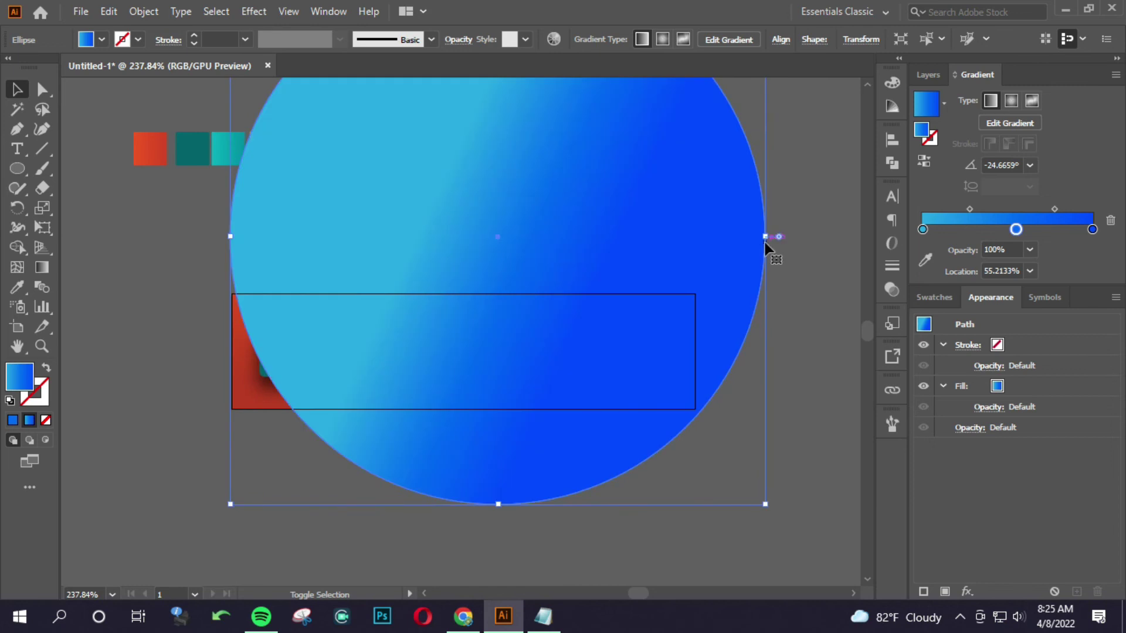
Step: Fill the circle with a radial White, Black gradient whose black stop is 0% opacity
left_click(944, 104)
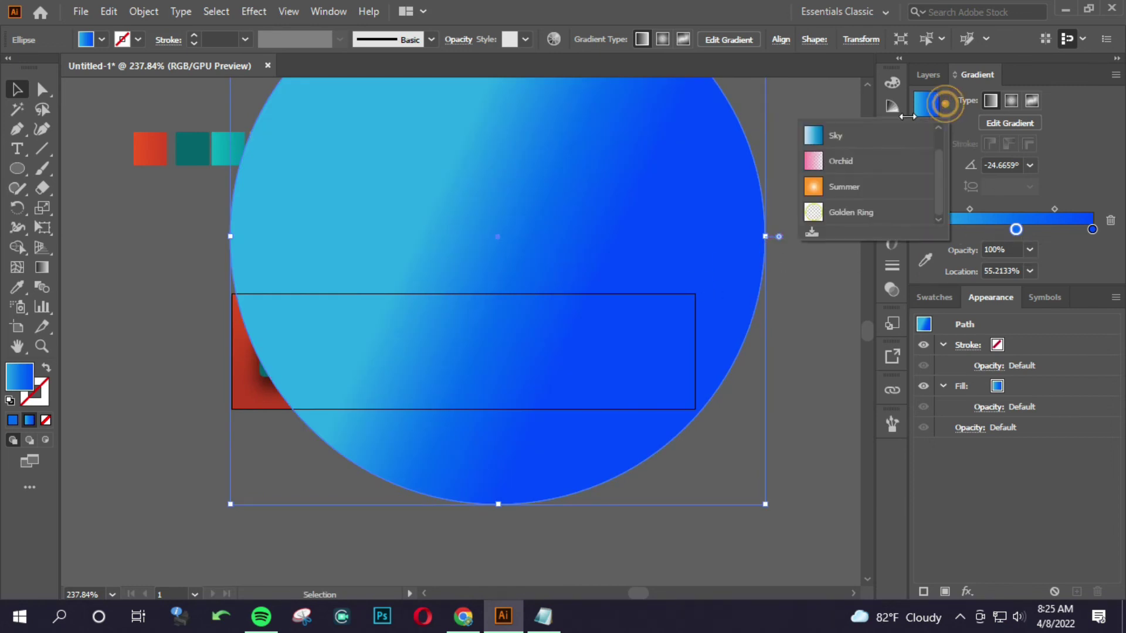
left_click(838, 135)
left_click(1011, 100)
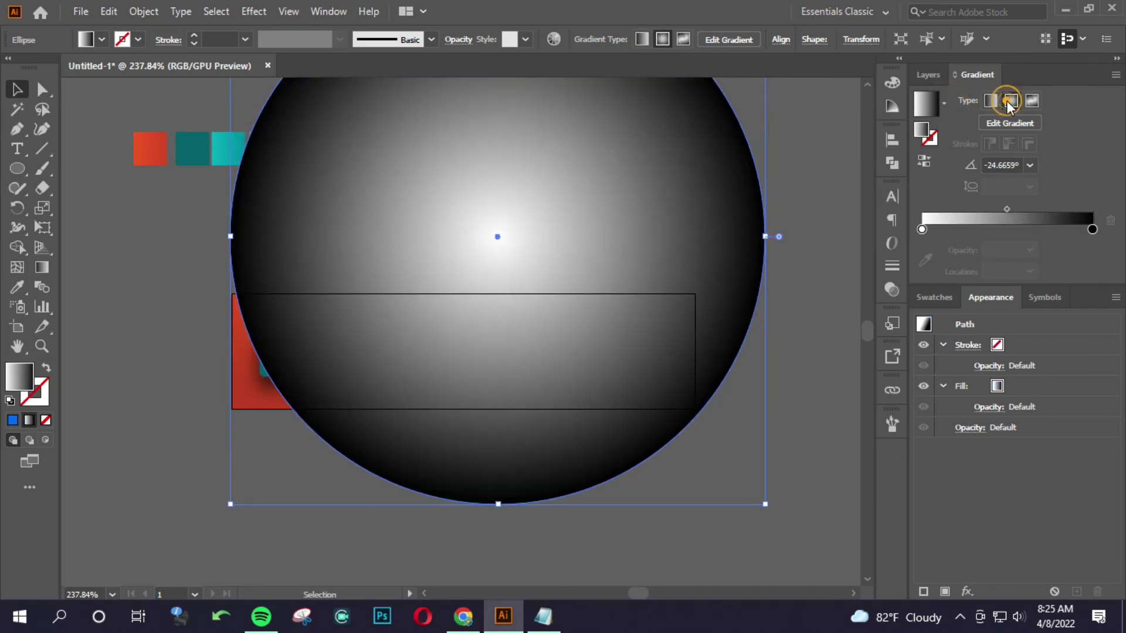
left_click(1093, 229)
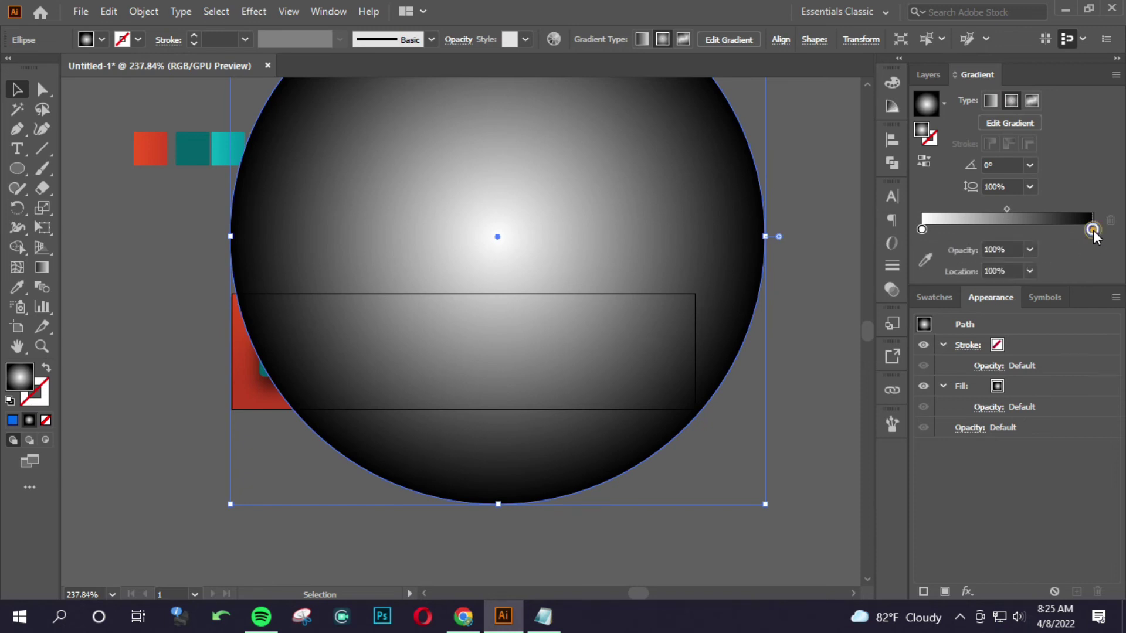
left_click(1030, 251)
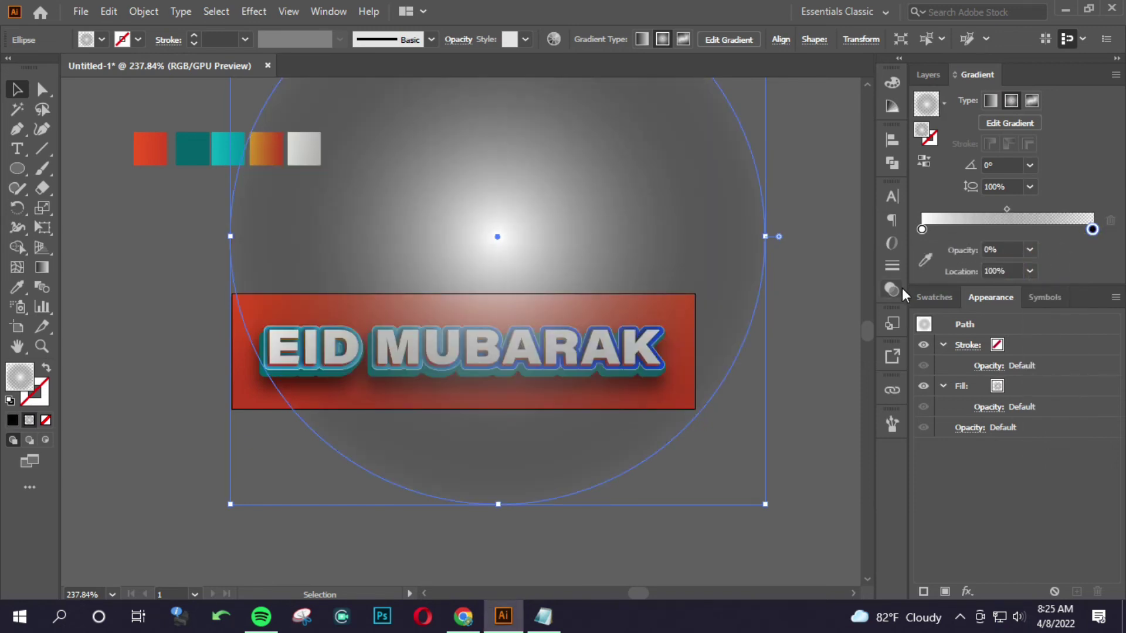
Step: Set the circle's transparency blend mode to Color Dodge
left_click(892, 289)
left_click(743, 215)
left_click(737, 346)
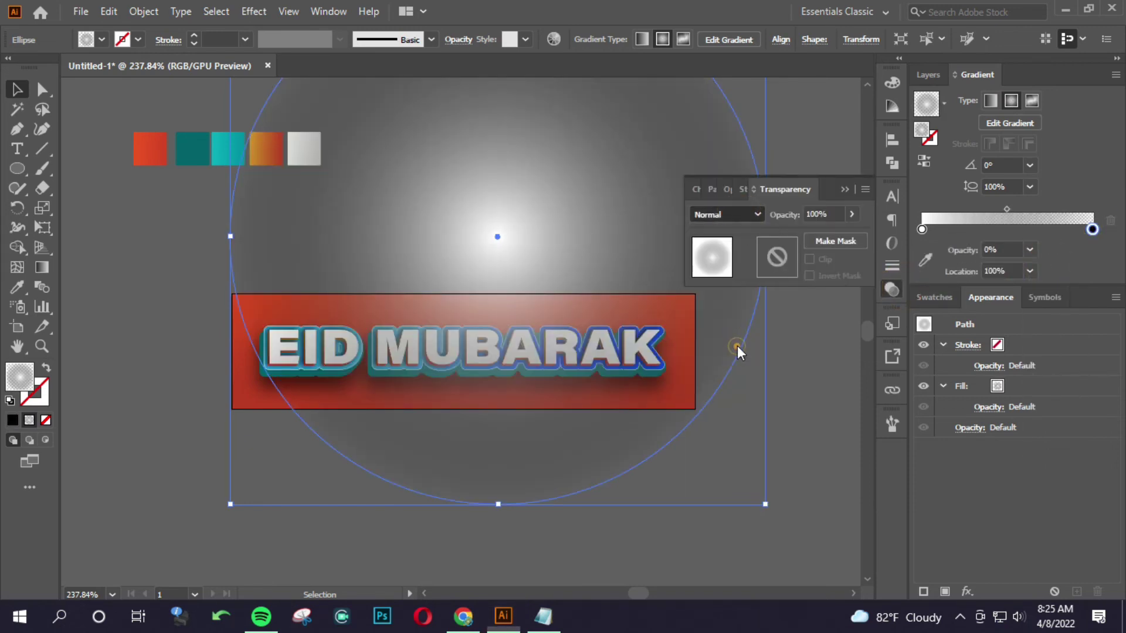
left_click(780, 358)
Step: Enlarge the glow circle and reposition it over the banner
mouse_move(510, 463)
left_mouse_down()
mouse_move(490, 460)
mouse_move(489, 525)
left_mouse_up()
scroll(469, 458, "down", 1, "alt")
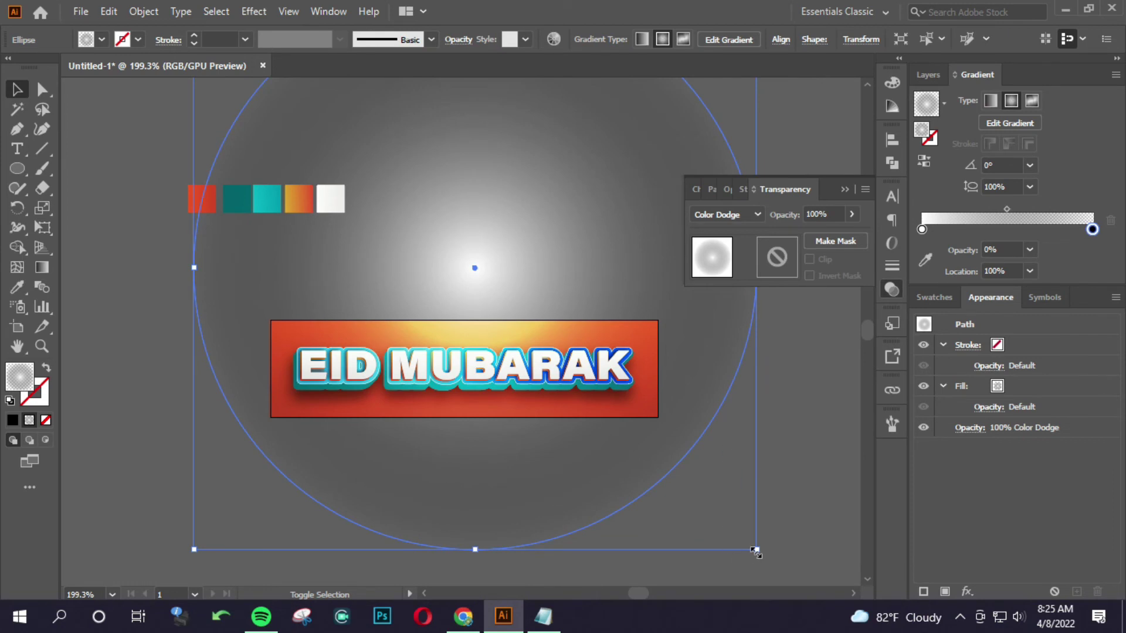
left_click_drag(756, 552, 764, 535)
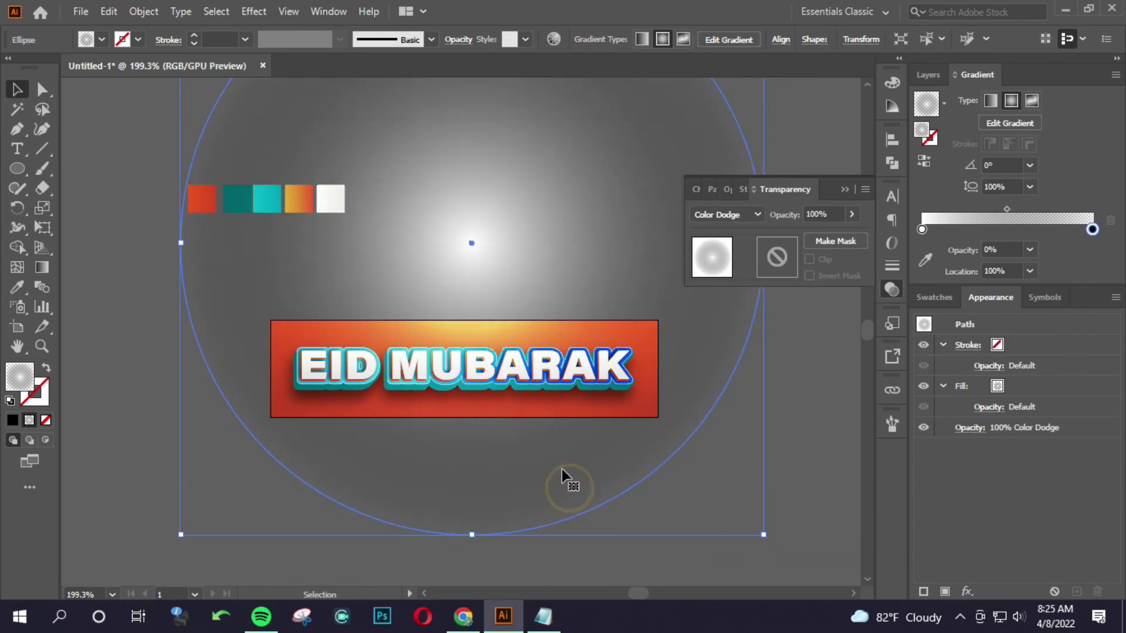
left_click_drag(562, 469, 554, 466)
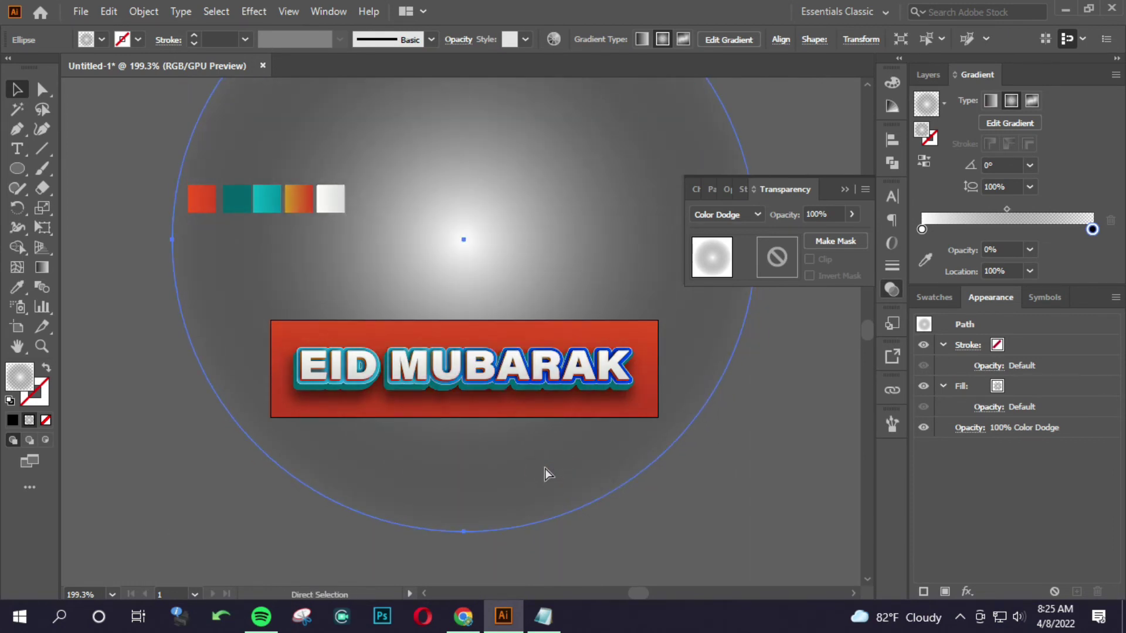
left_click_drag(432, 245, 695, 325)
left_click_drag(118, 143, 354, 220)
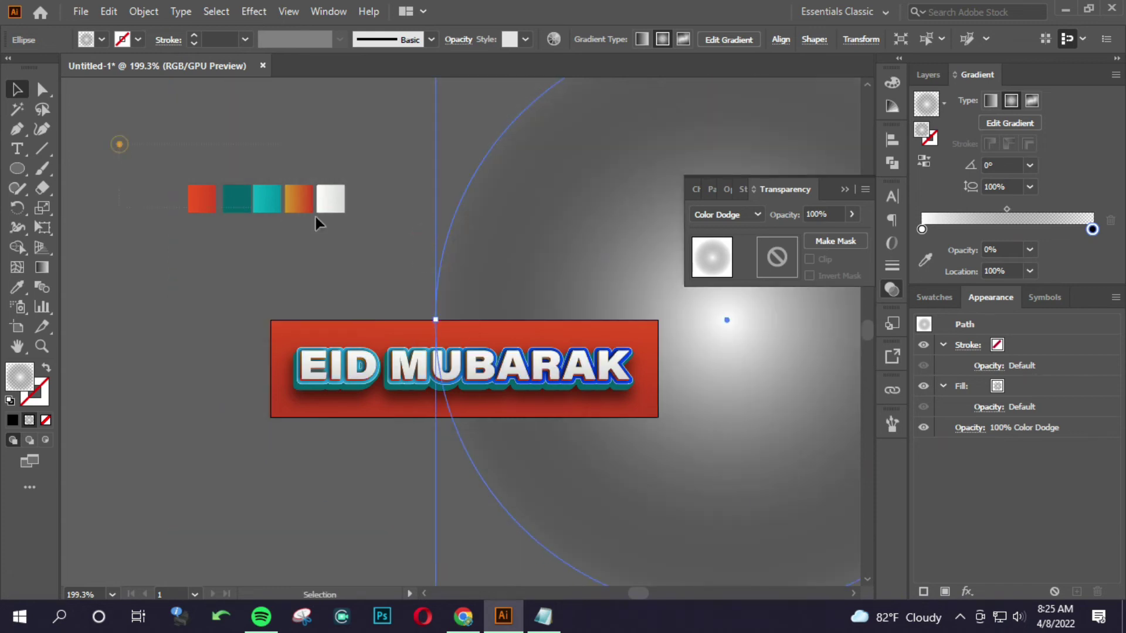
left_click(387, 242)
left_click(633, 325)
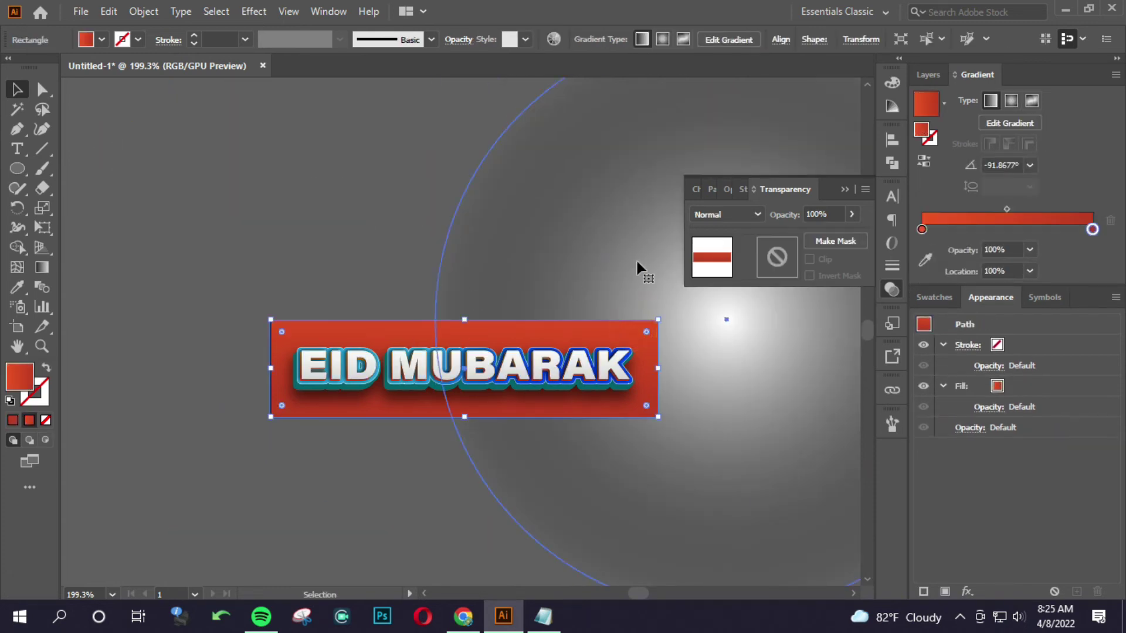
Step: Centre the glow circle horizontally, move it above the text and scale it larger
left_click(780, 39)
left_click(644, 86)
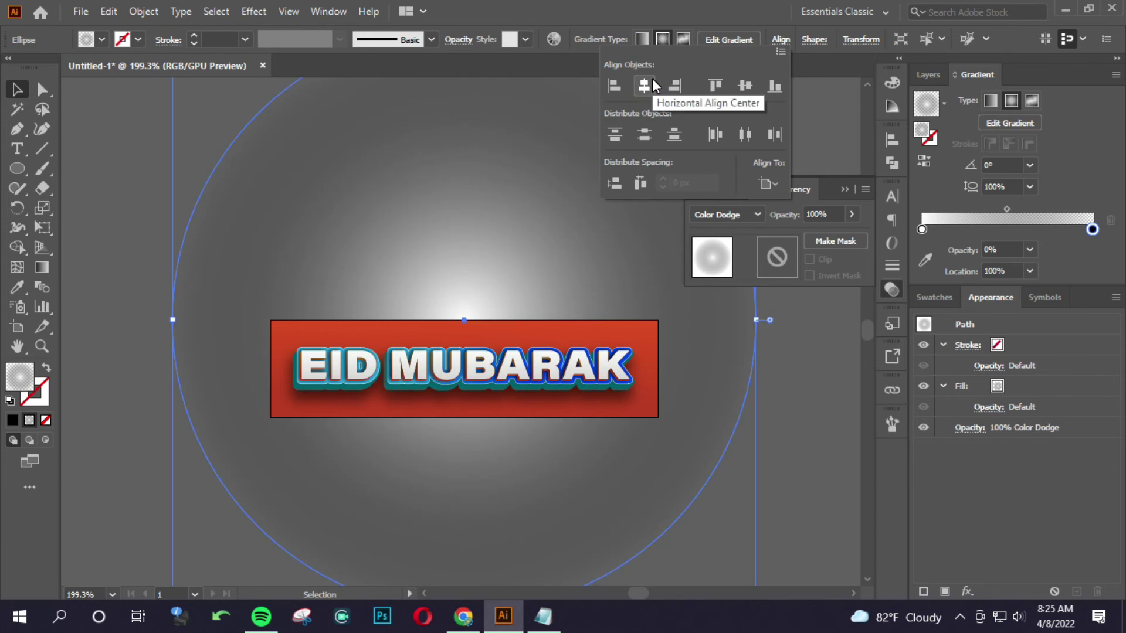
key("Escape")
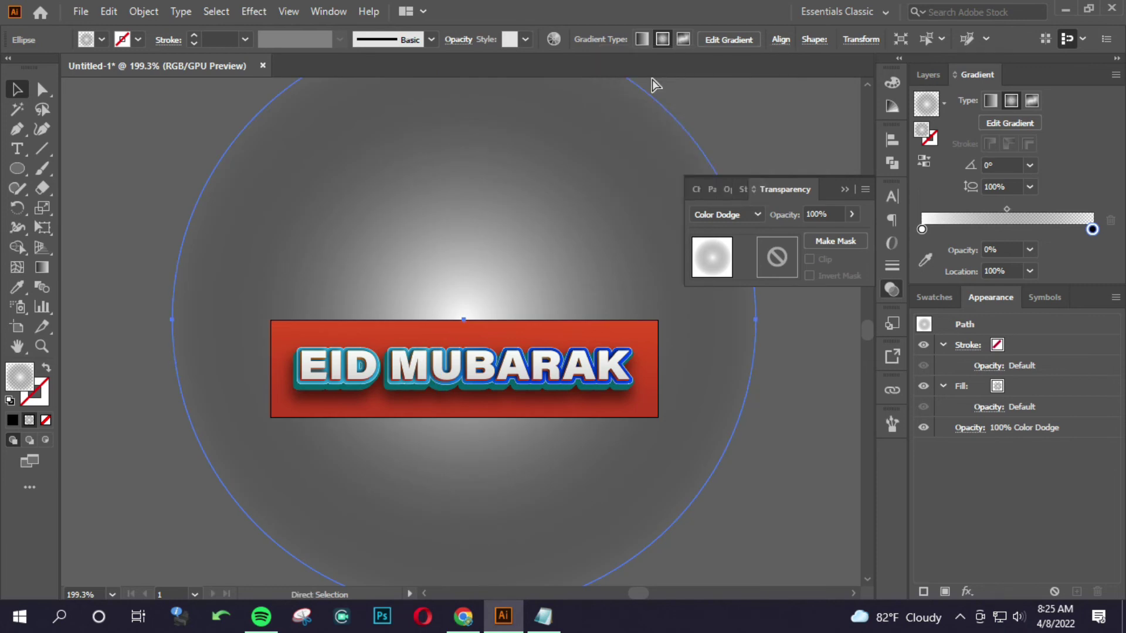
left_click_drag(451, 286, 456, 224)
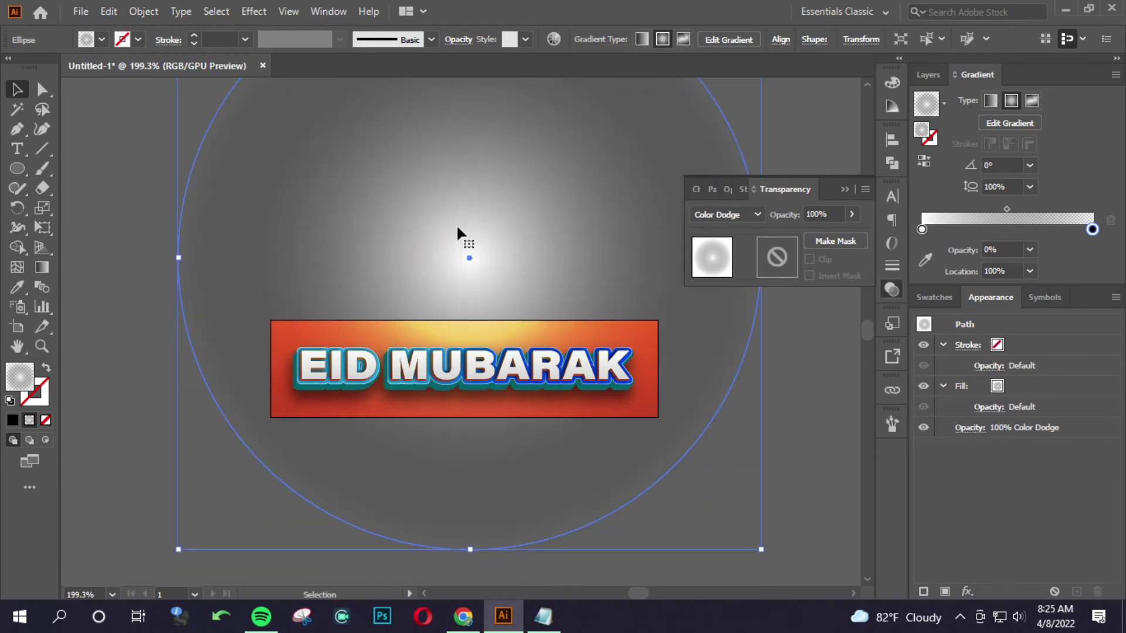
scroll(464, 241, "up", 1)
scroll(464, 328, "down", 4)
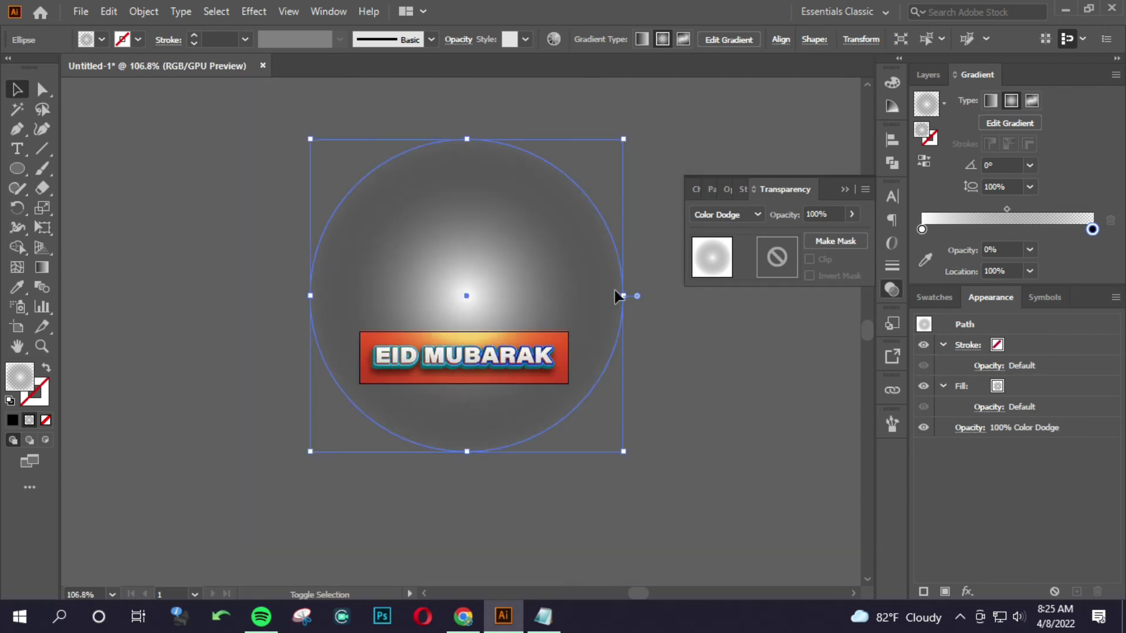
left_click_drag(626, 296, 704, 296)
left_click_drag(563, 453, 562, 441)
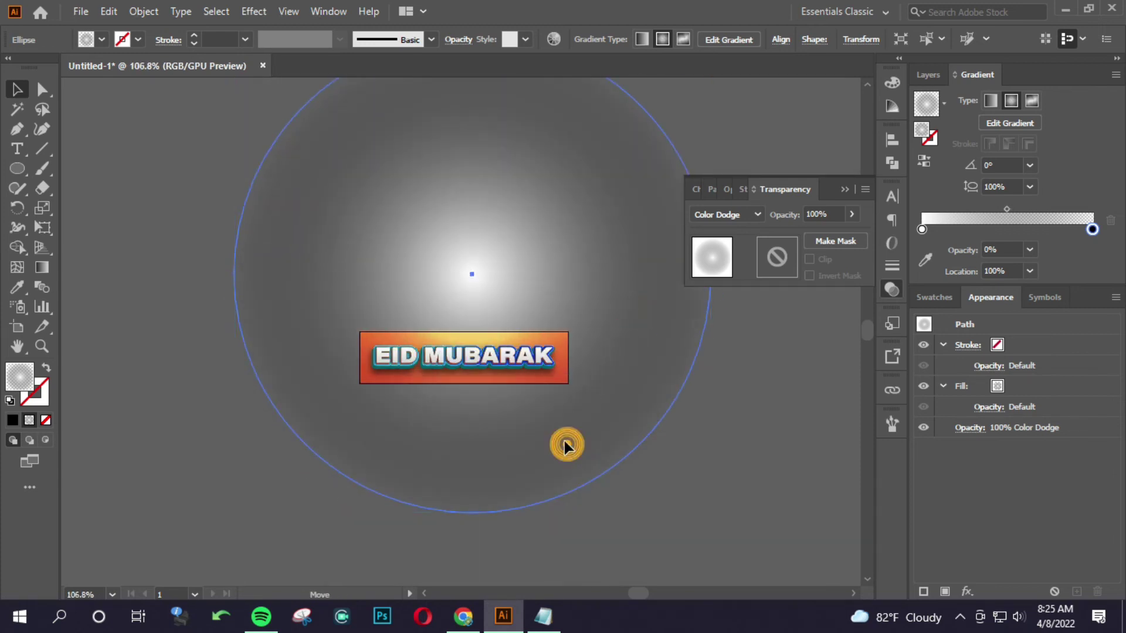
Step: Preview the banner in Save for Web, then close it and deselect
key("ctrl+alt+shift+s")
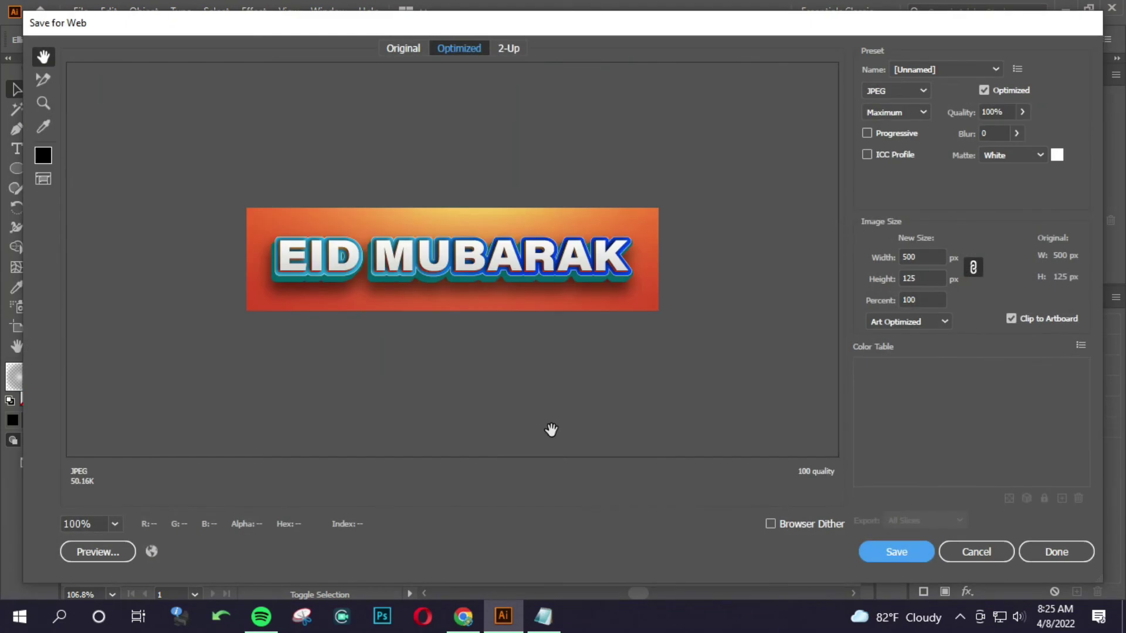
left_click(991, 551)
left_click(629, 433)
scroll(744, 387, "up", 3)
Step: Select the text's blue gradient outline layer, trying a red fill then undoing it
left_click(605, 341)
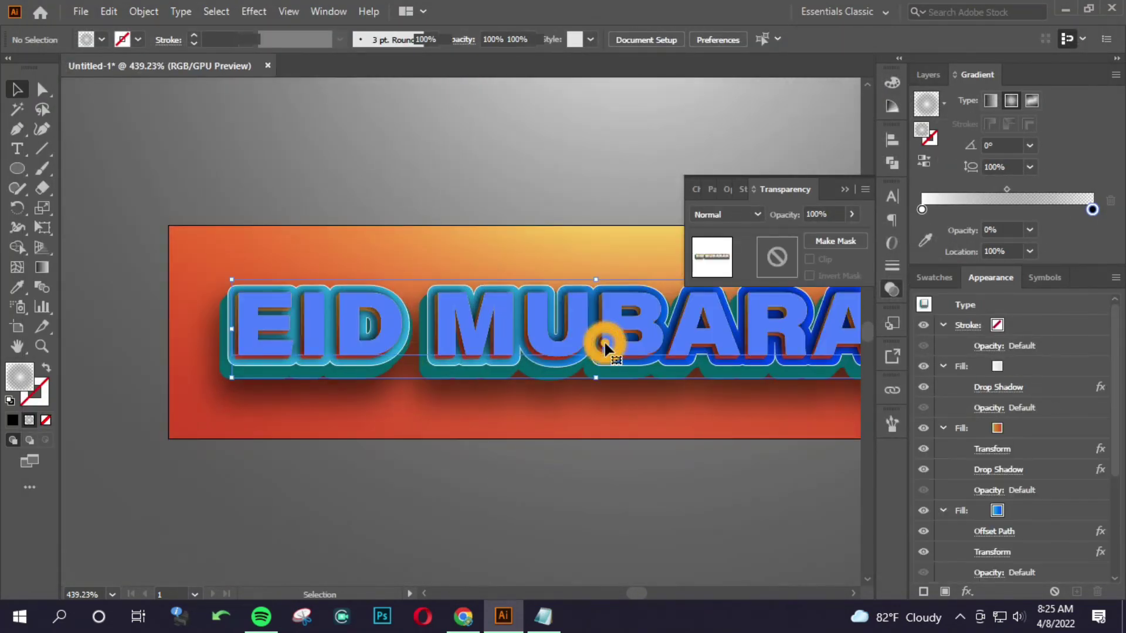
left_click(1038, 529)
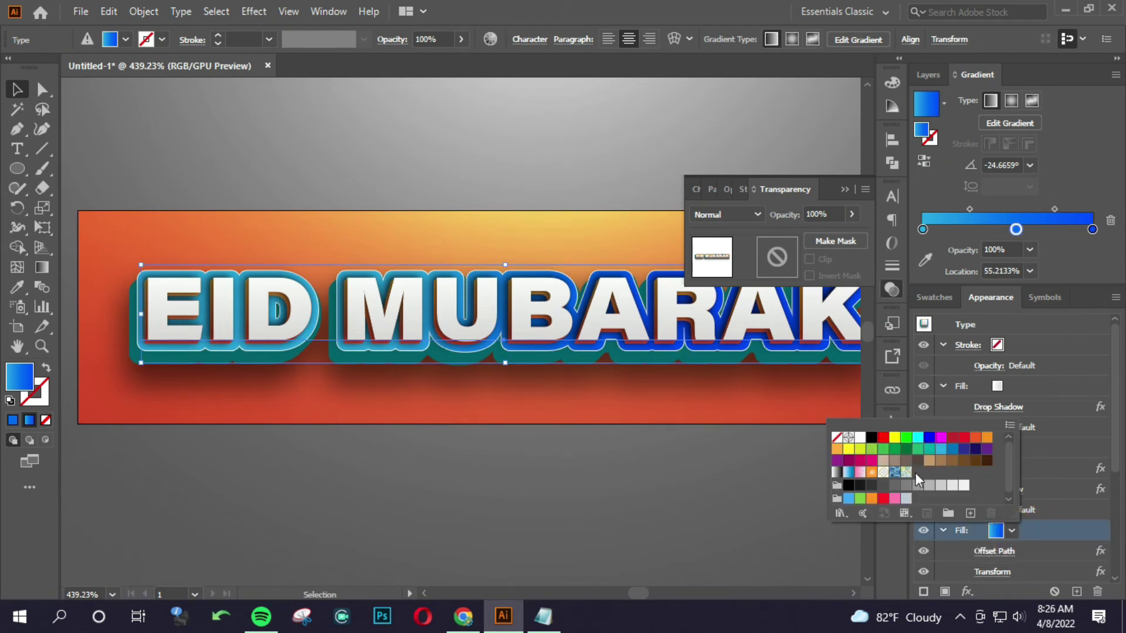
left_click(882, 438)
scroll(322, 420, "down", 3)
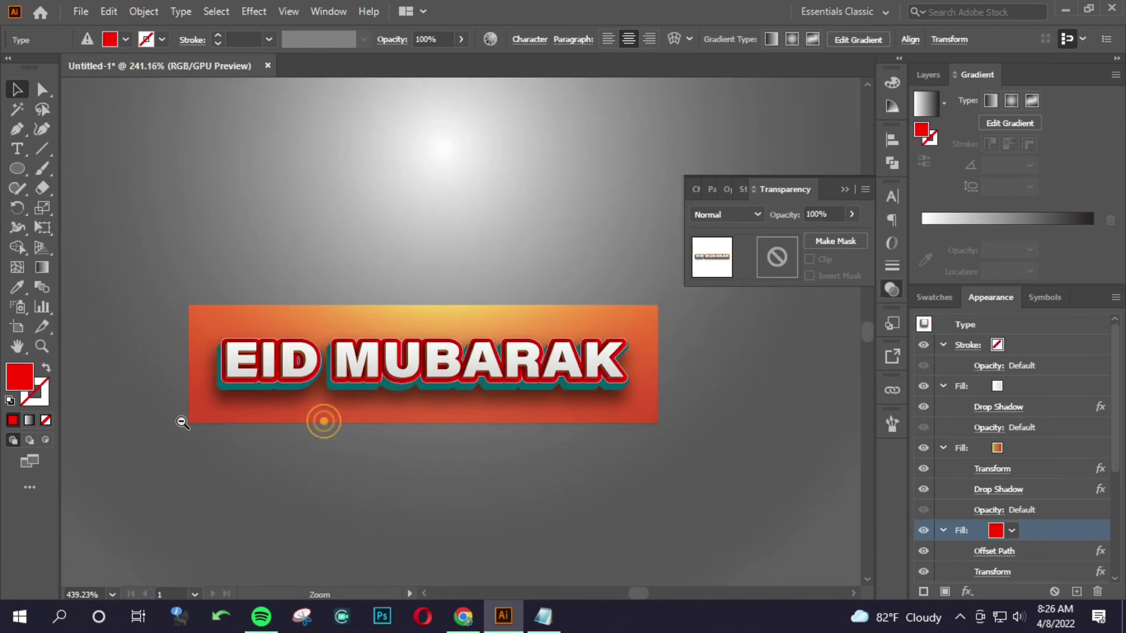
scroll(275, 423, "up", 2)
key("ctrl+z")
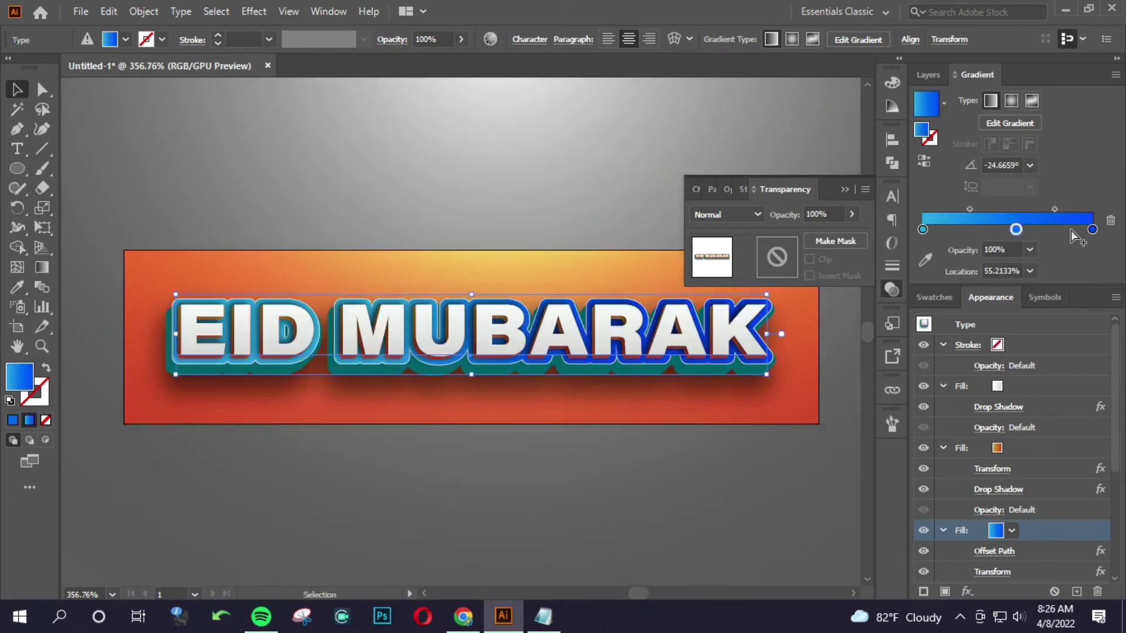
Step: Delete the middle gradient stop and set the right stop's hue to 200 for cyan-blue
left_click(1103, 226)
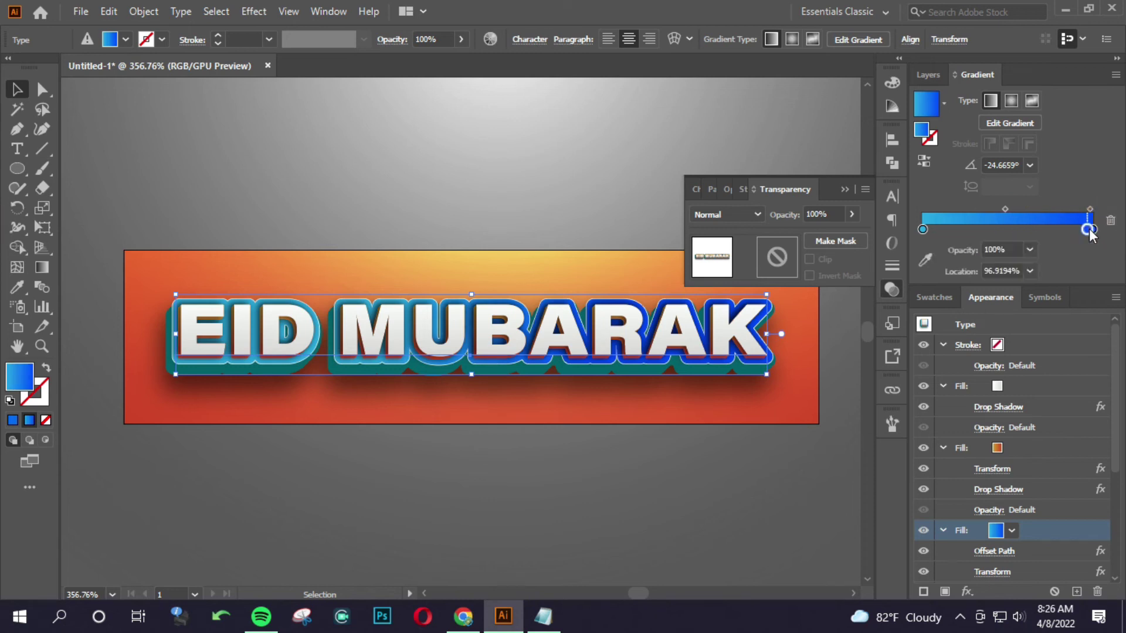
double_click(1093, 230)
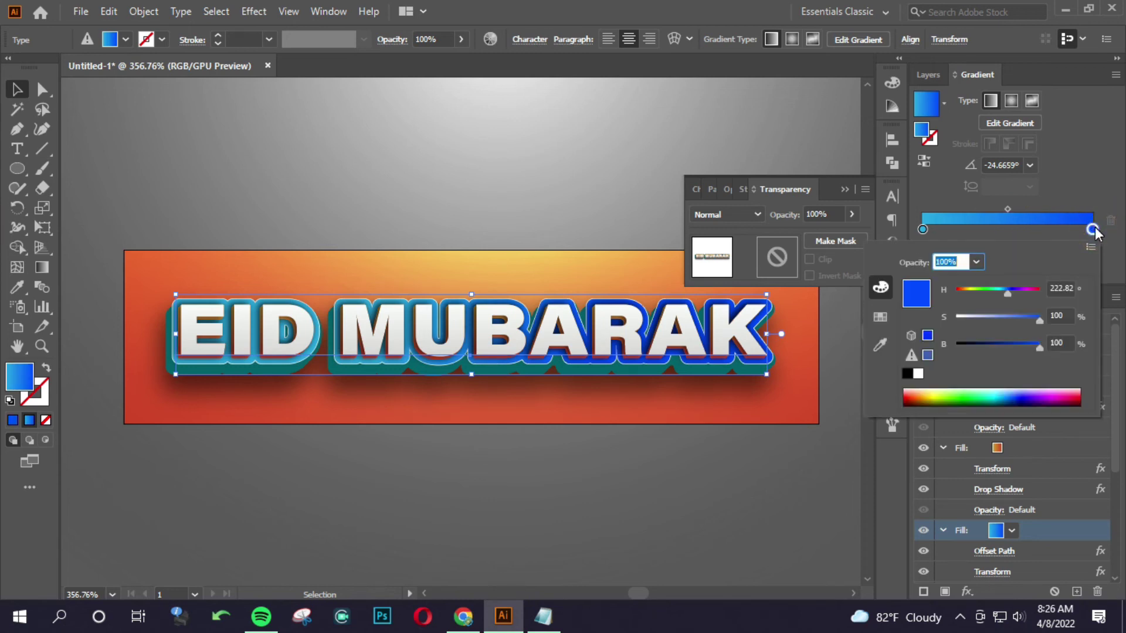
left_click(1062, 289)
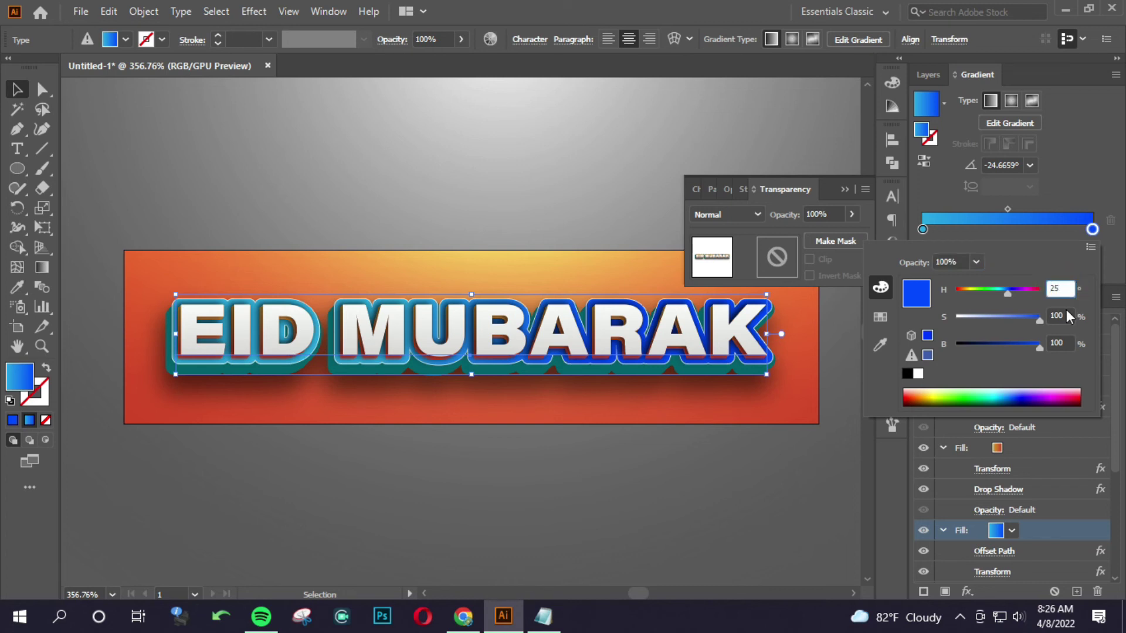
left_click(1061, 313)
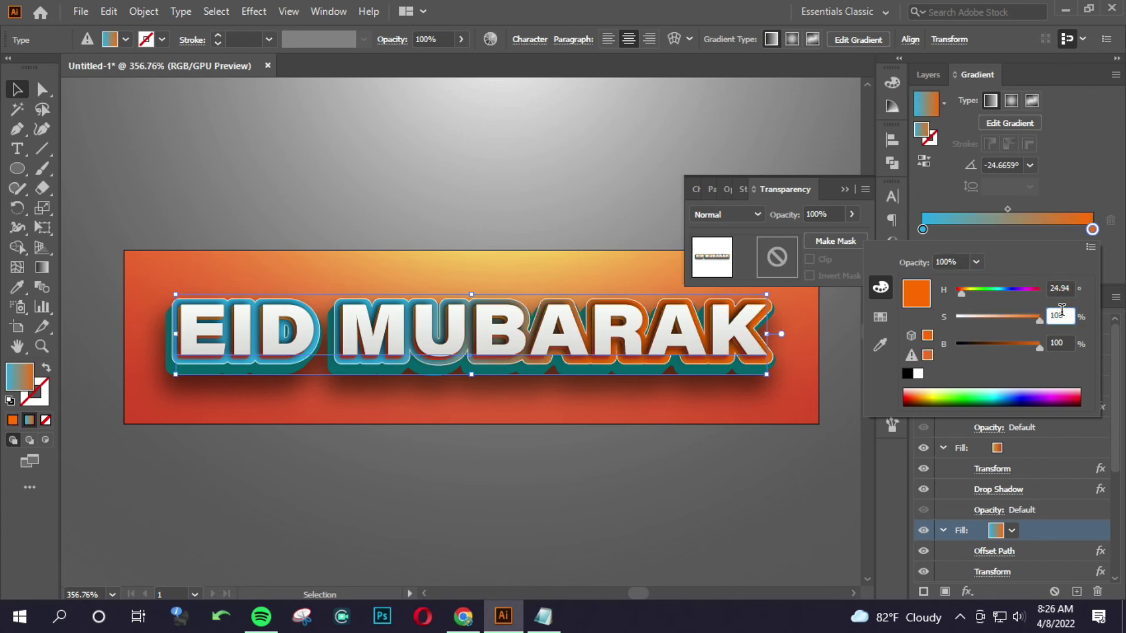
left_click_drag(994, 289, 1008, 288)
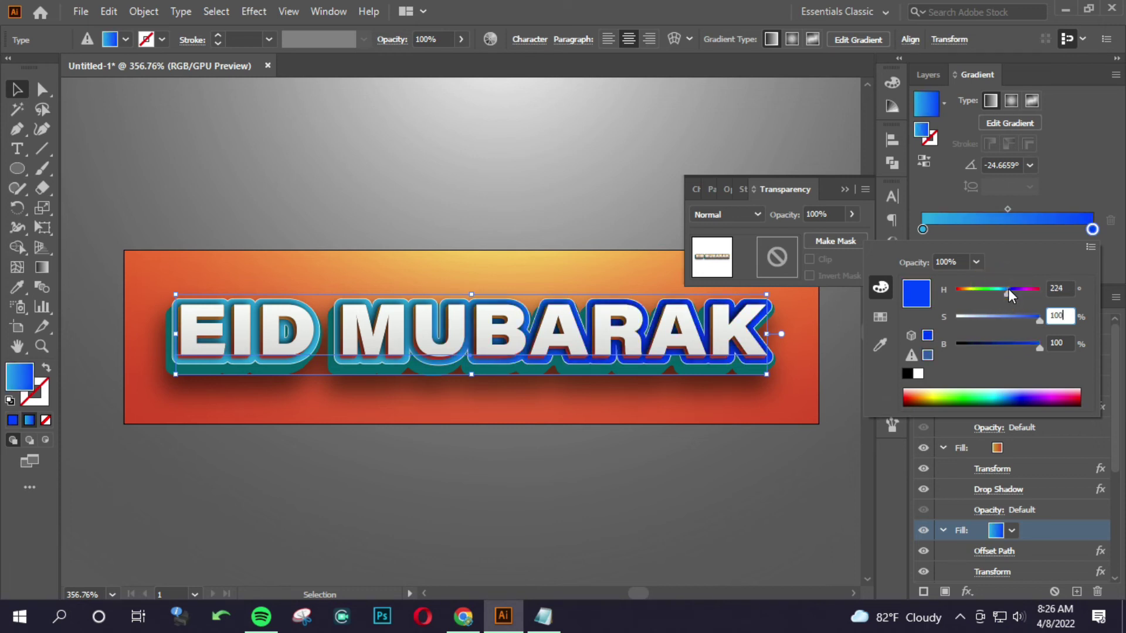
left_click_drag(1008, 288, 1002, 290)
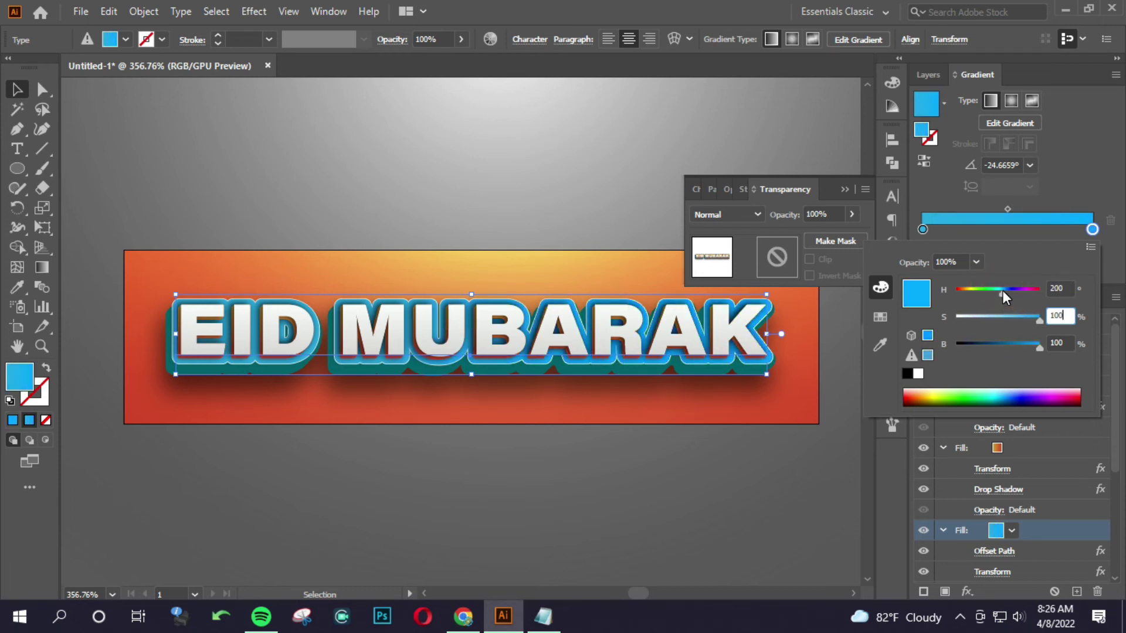
left_click(610, 467)
double_click(609, 467)
Step: Exit the glow ellipse's isolation and select the EID MUBARAK text up close
left_click(551, 408, "alt")
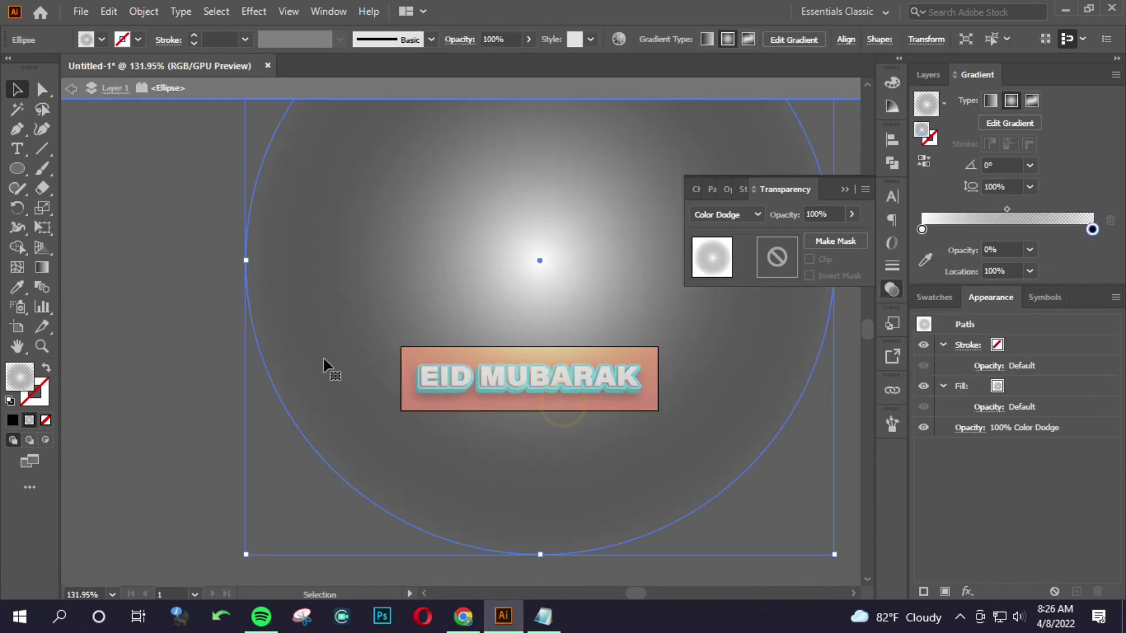
key("Escape")
left_click(696, 397)
mouse_move(864, 426)
left_mouse_down()
mouse_move(608, 392)
mouse_move(772, 402)
mouse_move(725, 429)
mouse_move(641, 422)
left_mouse_up()
left_click(551, 371)
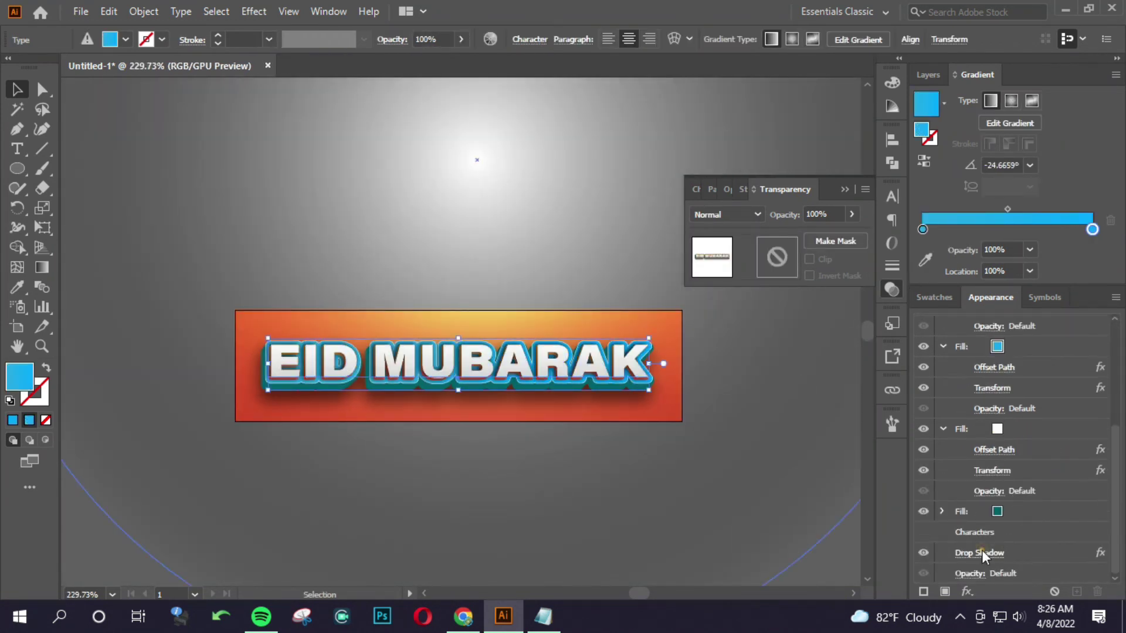
Step: Change the text's Drop Shadow to a 10 px Y offset and 5 px blur
left_click(982, 555)
left_click(942, 305)
left_click(950, 278)
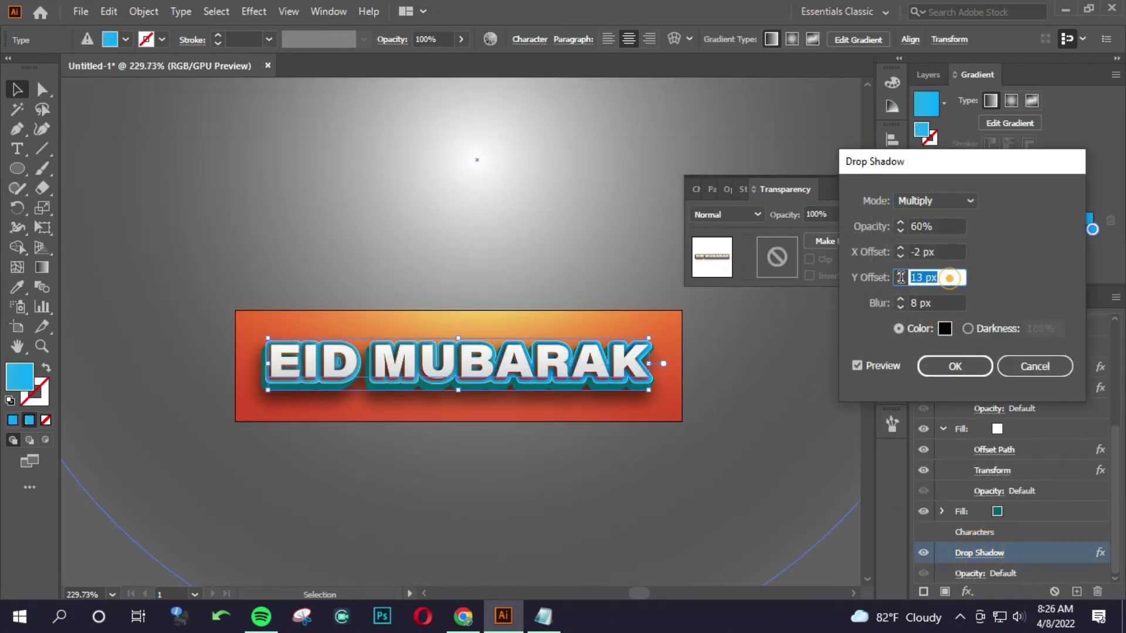
type("10")
left_click(924, 297)
type("5")
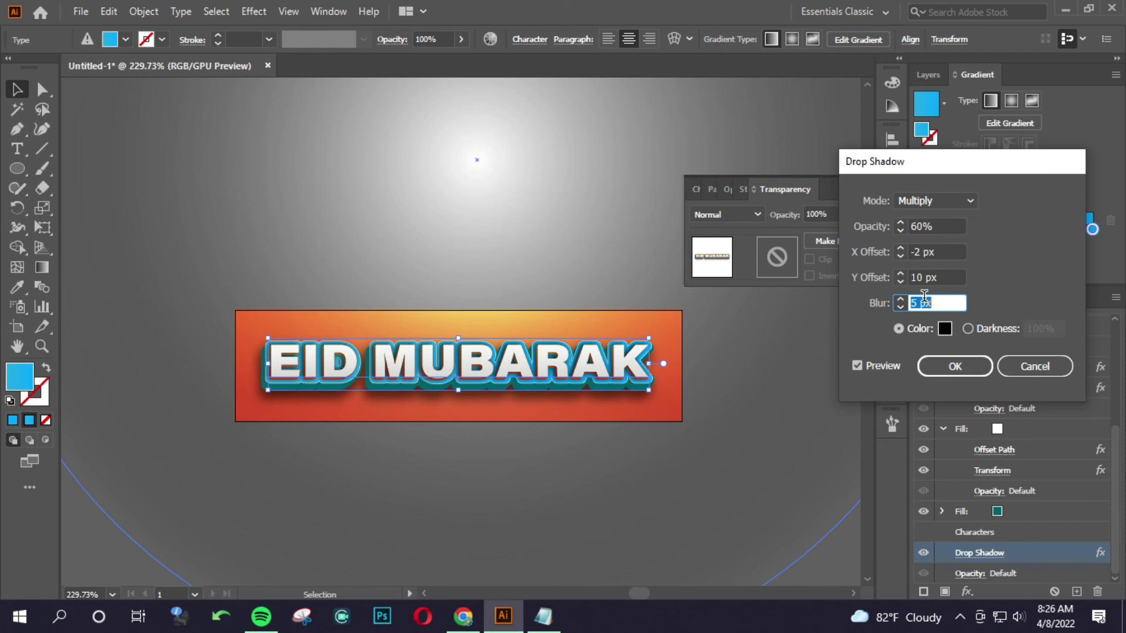
left_click(956, 365)
Step: Zoom out to view the banner and reselect the EID MUBARAK text
left_click(347, 322)
left_click(332, 352, "ctrl")
mouse_move(407, 362)
left_mouse_down()
mouse_move(352, 354)
mouse_move(394, 364)
left_mouse_up()
key("v")
left_click(503, 364)
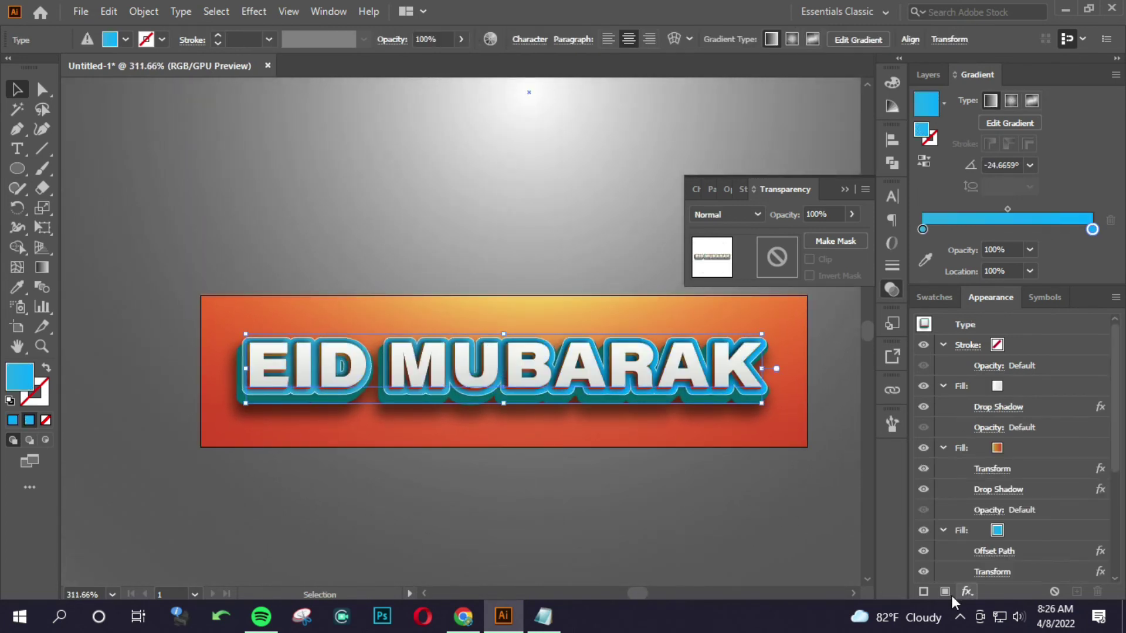
Step: Target the text's Characters level in Appearance and add an Arc warp effect
left_click(977, 588)
left_click(797, 523)
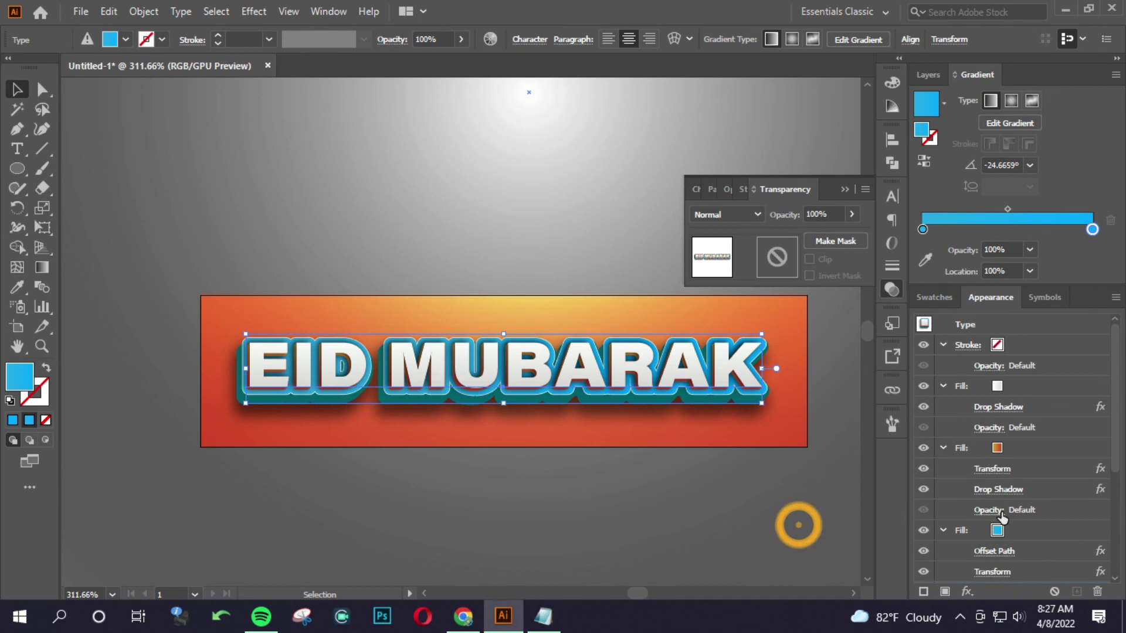
scroll(981, 556, "down", 3)
left_click(980, 534)
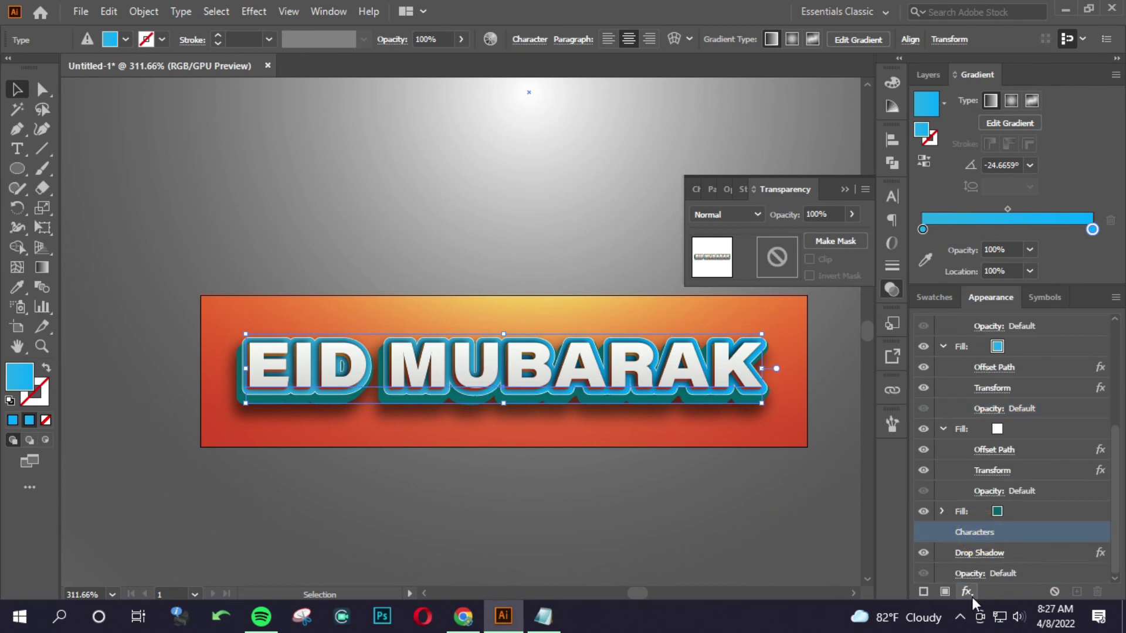
left_click(967, 592)
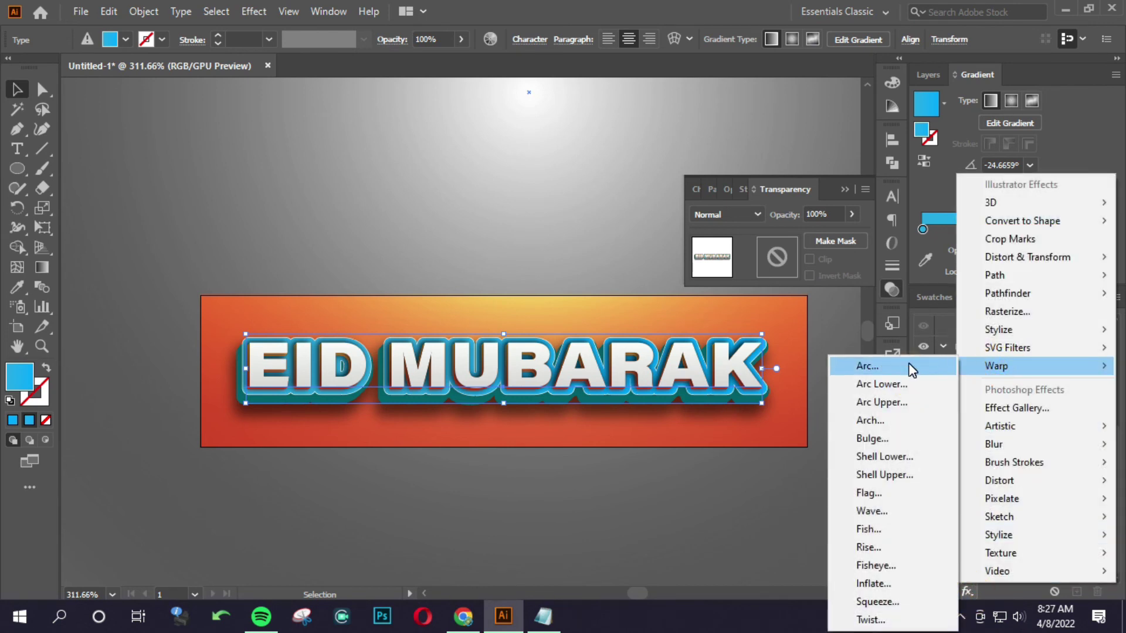
left_click(909, 366)
Step: Try Arc and Bulge warp styles, adjusting bend and horizontal distortion
left_click_drag(570, 183, 867, 177)
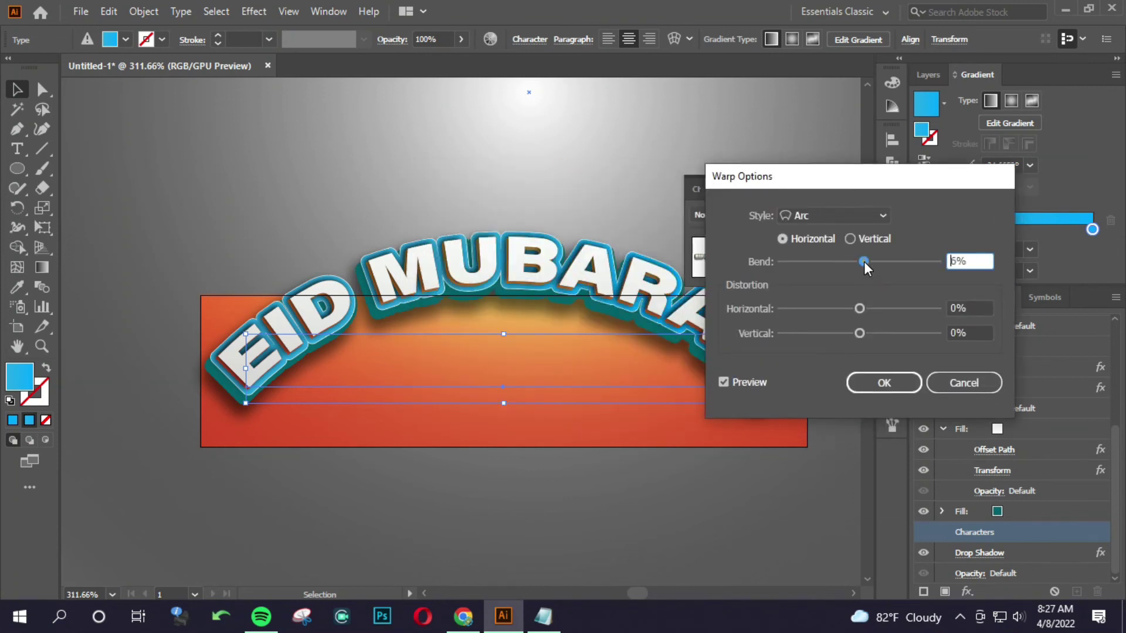
left_click_drag(860, 308, 879, 308)
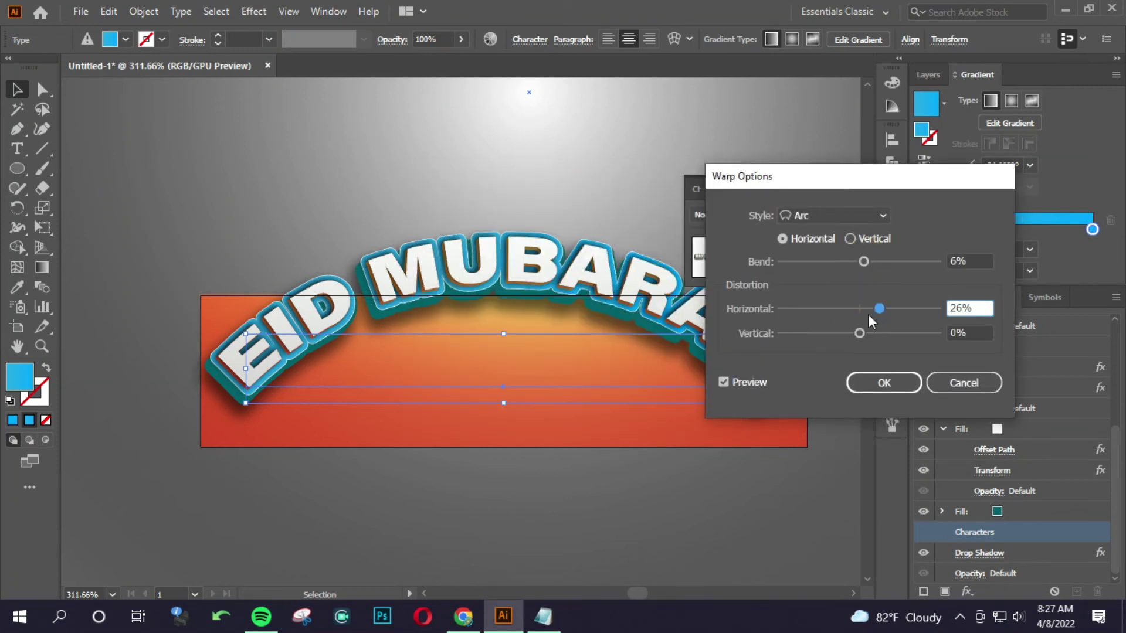
left_click(732, 382)
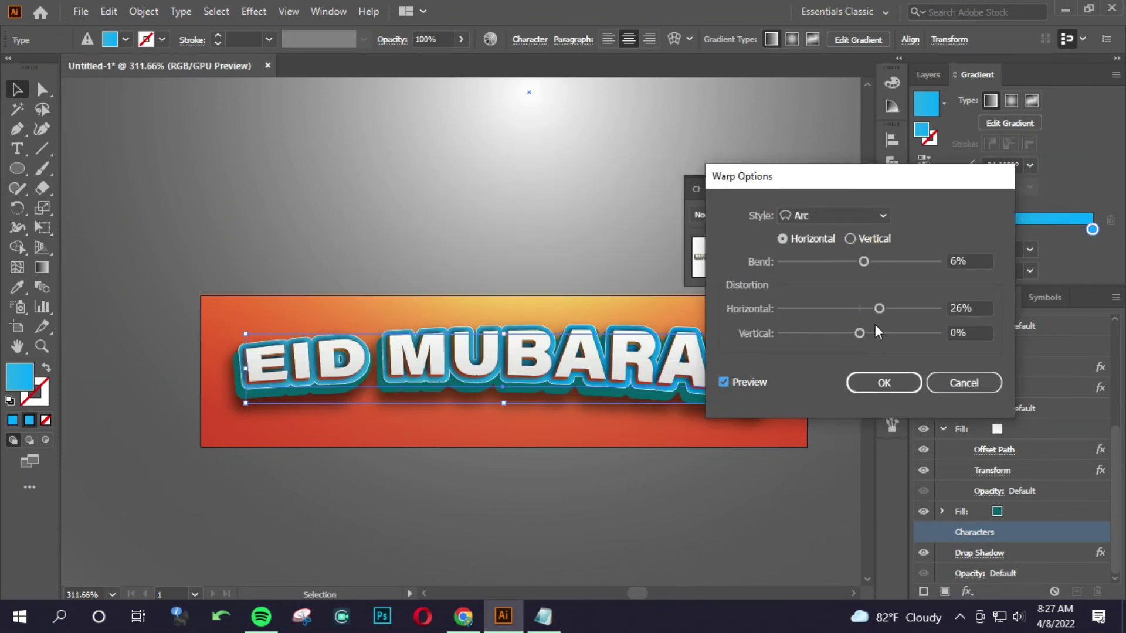
left_click(849, 219)
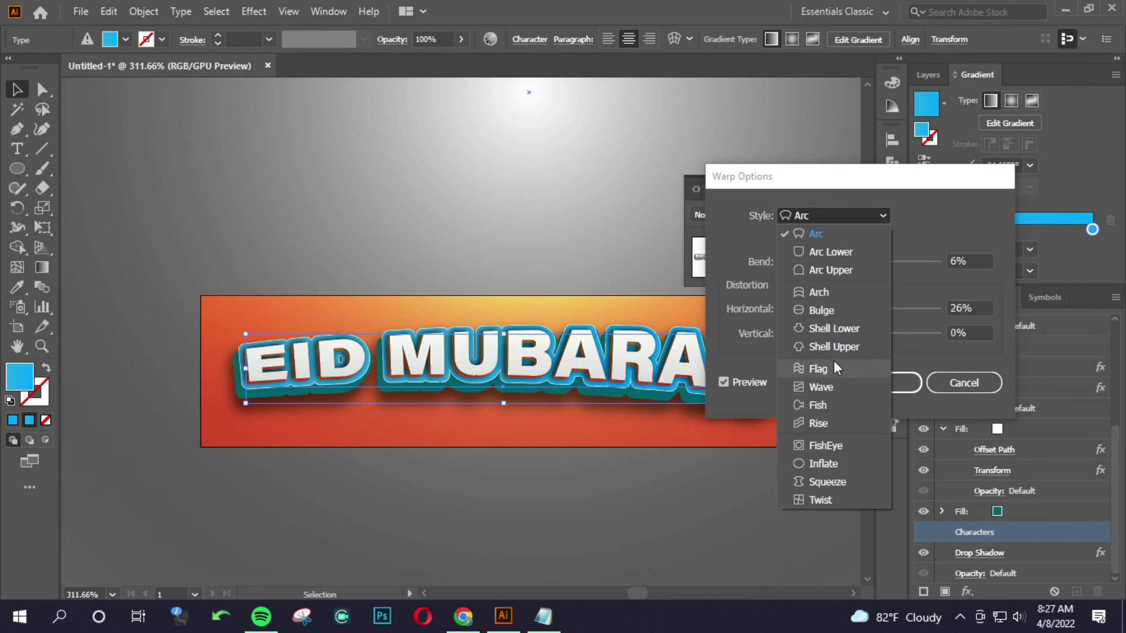
left_click(832, 309)
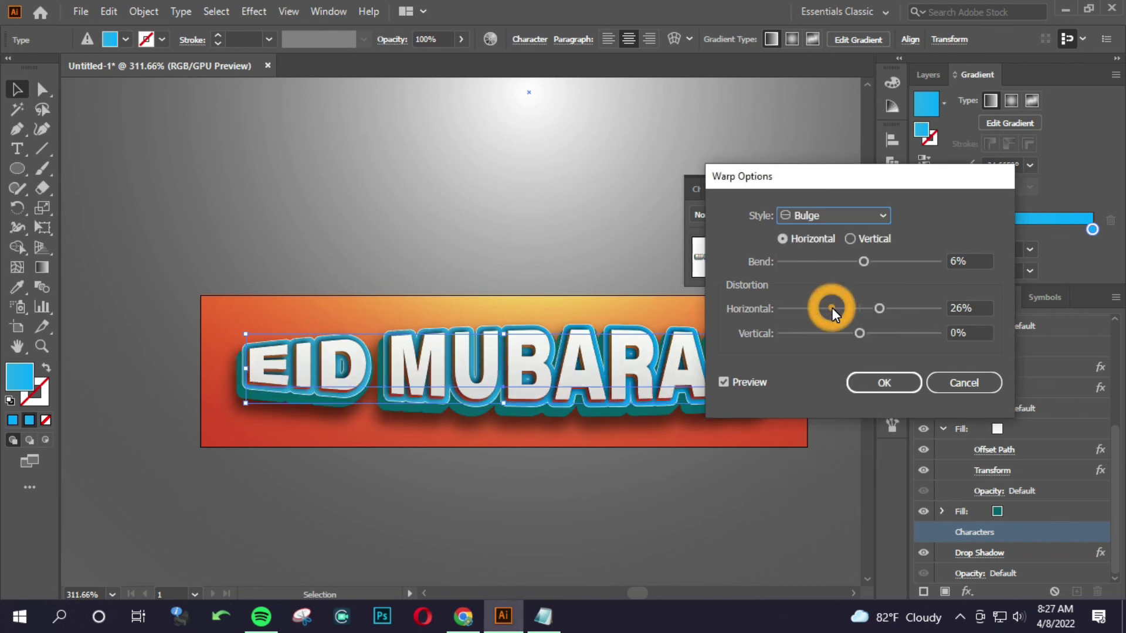
left_click_drag(860, 260, 847, 268)
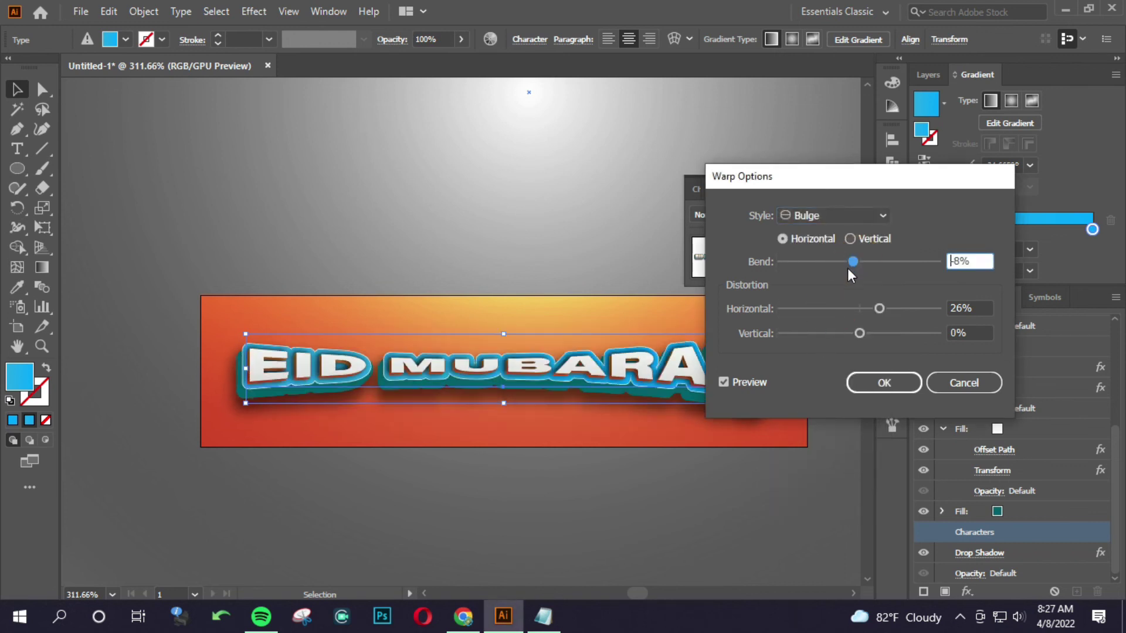
left_click_drag(879, 308, 860, 309)
mouse_move(854, 261)
left_mouse_down()
mouse_move(896, 261)
mouse_move(861, 260)
left_mouse_up()
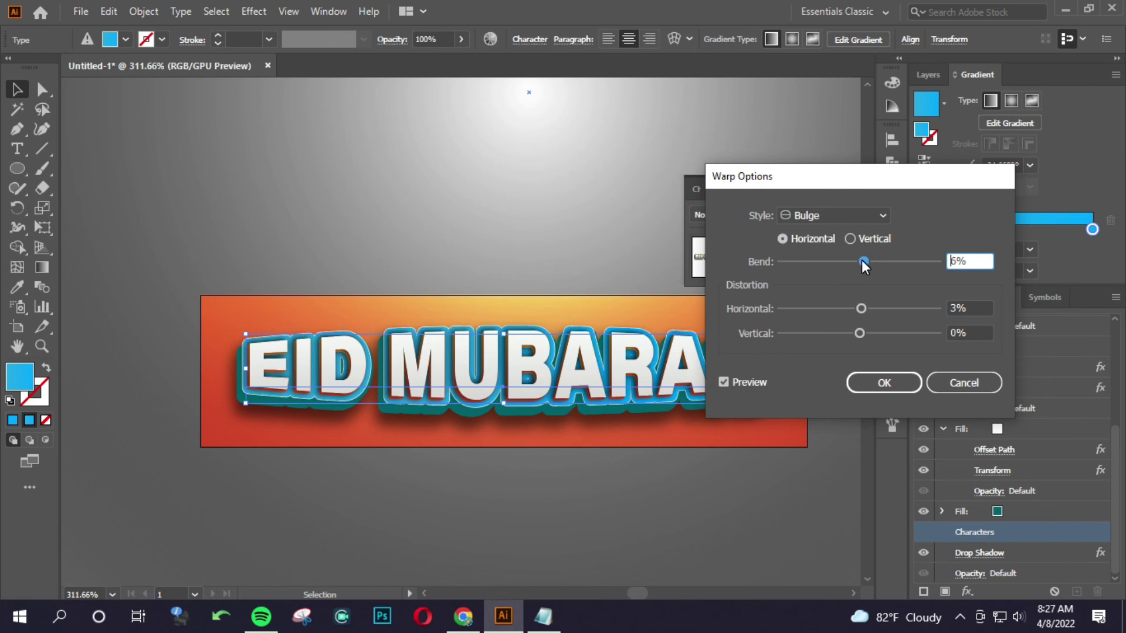
Step: Switch the warp to Shell Lower with 9% bend and -41% horizontal distortion
left_click(816, 216)
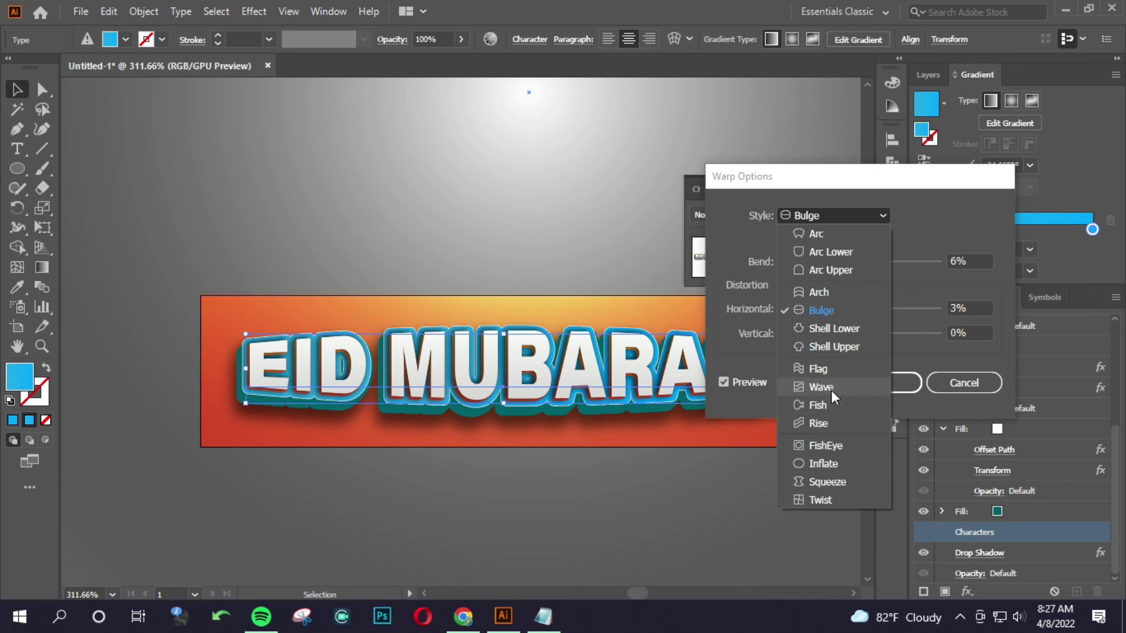
left_click(843, 332)
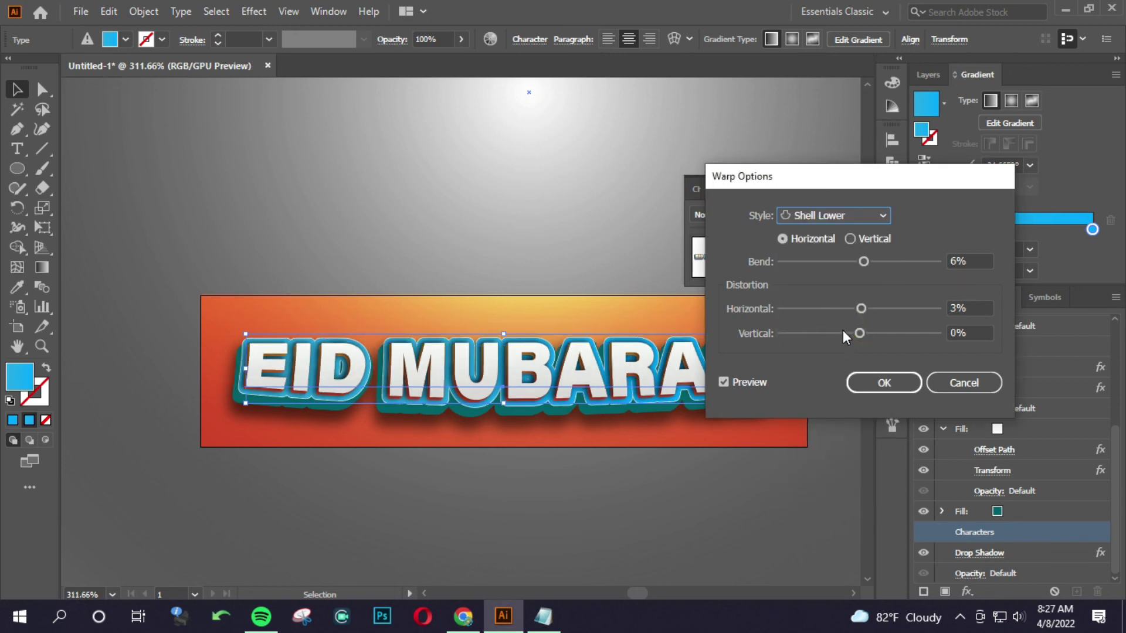
left_click_drag(864, 262, 870, 260)
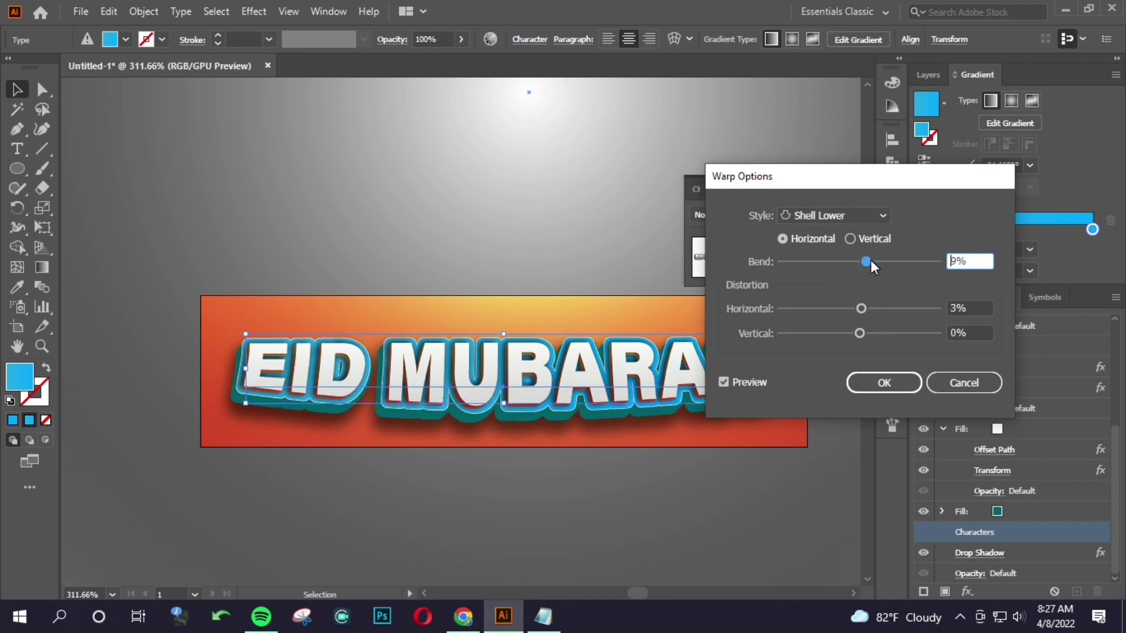
left_click_drag(854, 308, 810, 308)
left_click(915, 383)
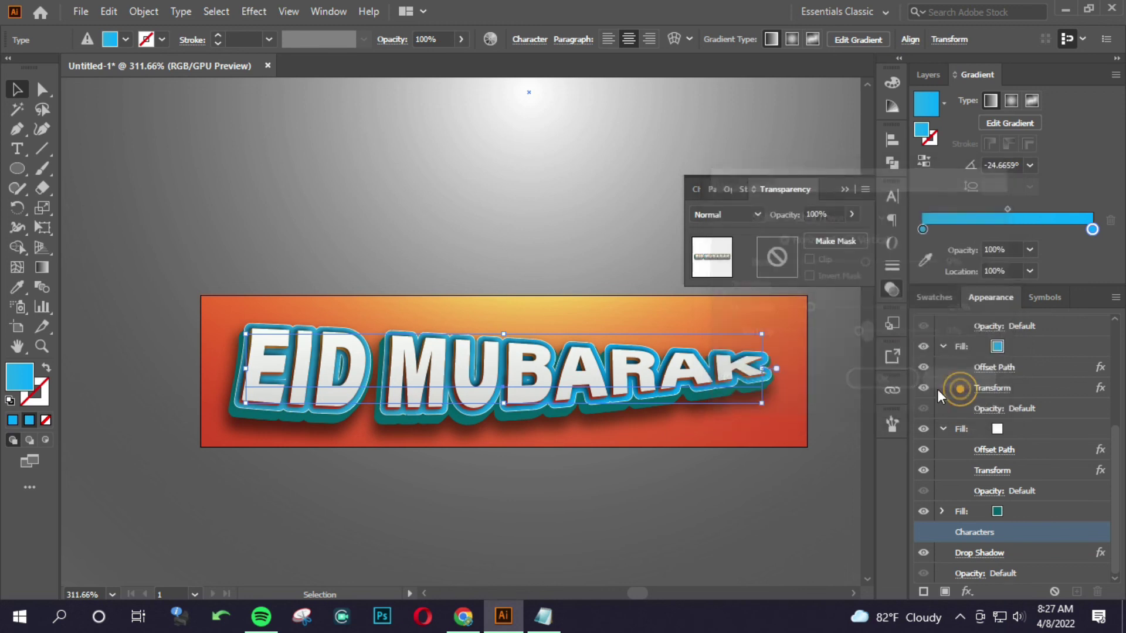
Step: Deselect the glow ellipse and select the orange banner rectangle
left_click(698, 478)
left_click_drag(511, 407, 423, 396)
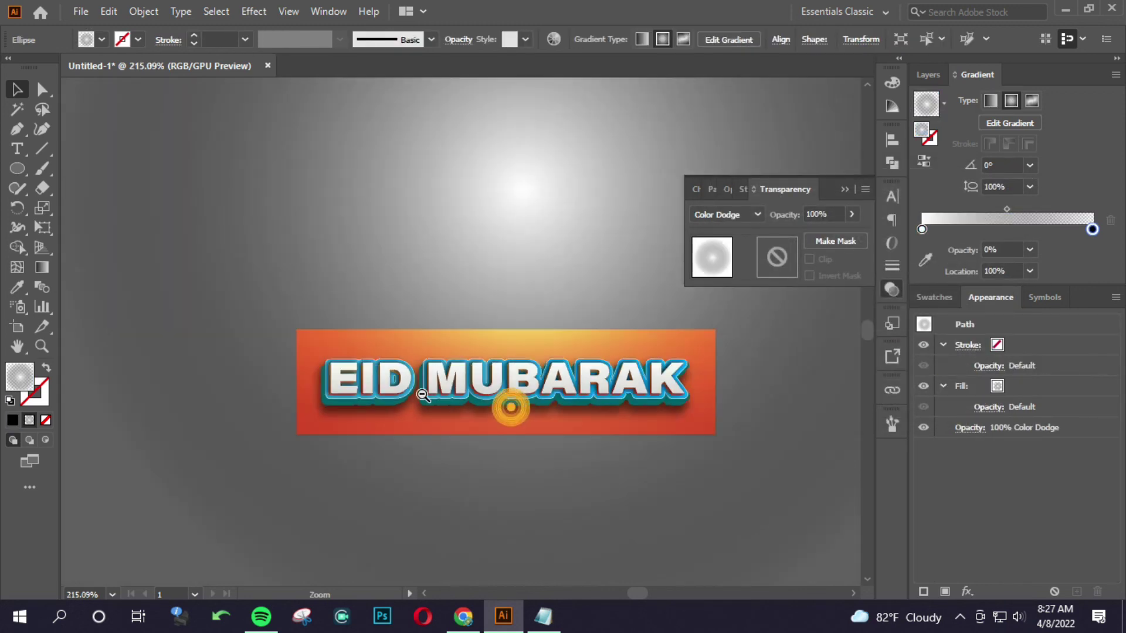
left_click_drag(545, 284, 350, 285)
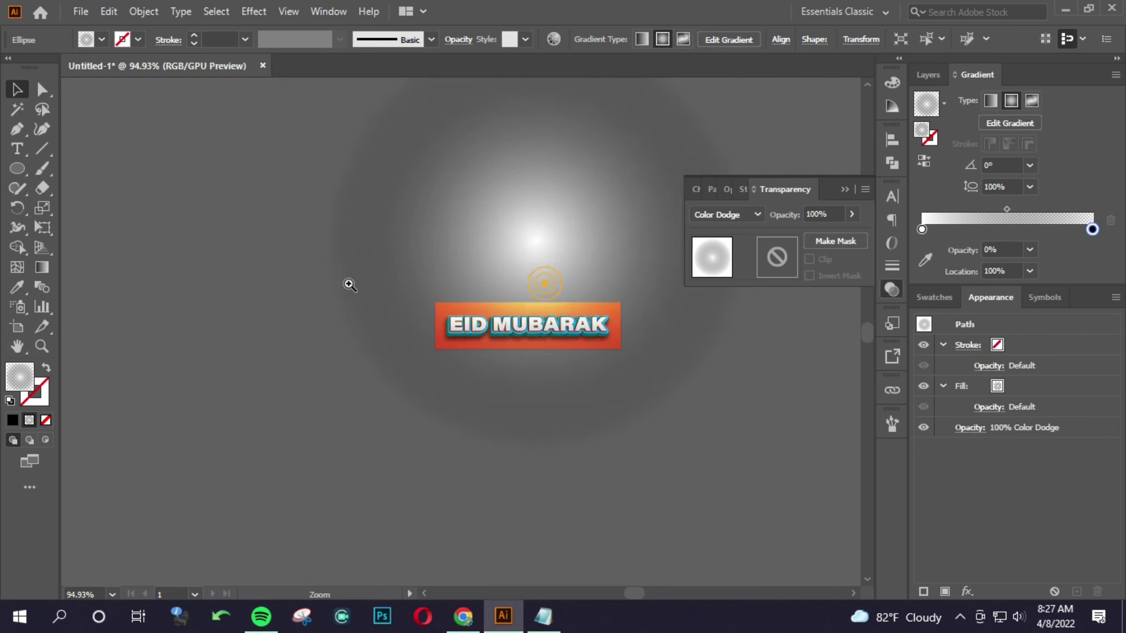
left_click_drag(460, 372, 731, 403)
left_click(604, 367, "ctrl")
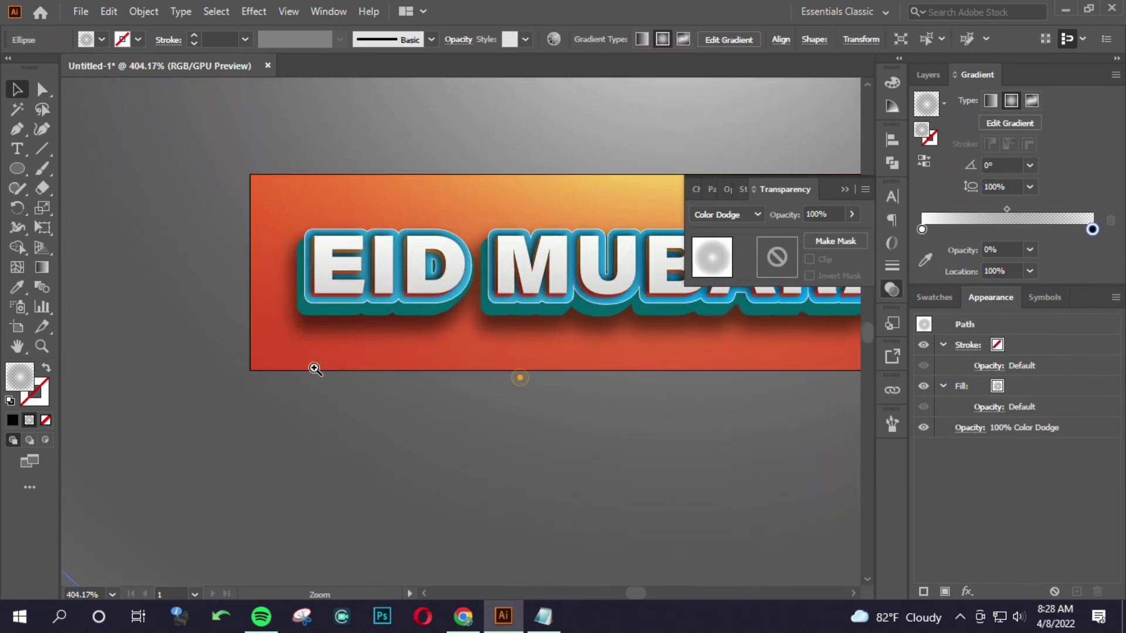
left_click_drag(315, 368, 309, 345)
left_click(294, 339, "ctrl")
left_click_drag(442, 296, 407, 305)
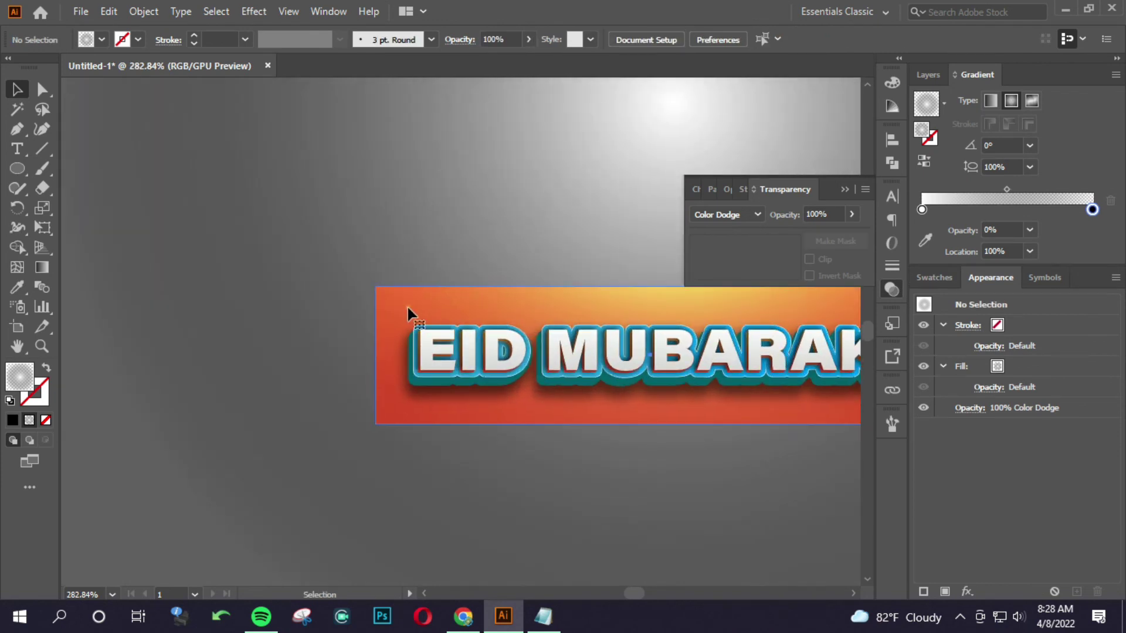
left_click(407, 305)
left_click_drag(498, 296, 528, 297)
Step: Apply a Regular Grain texture at 45 contrast to the banner rectangle
left_click(254, 11)
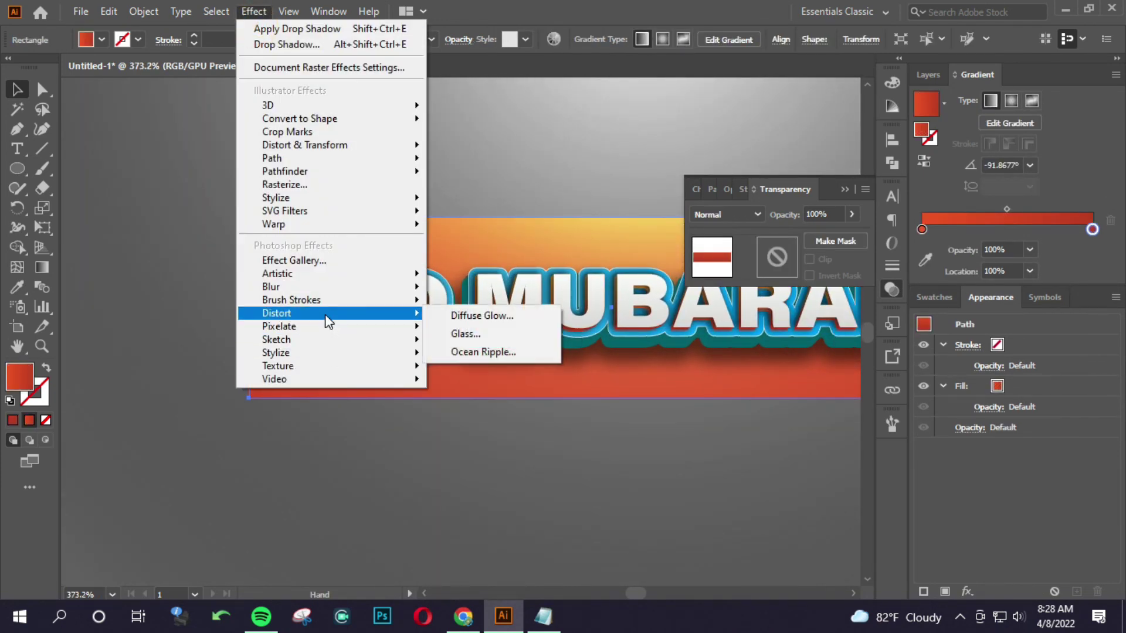
mouse_move(278, 366)
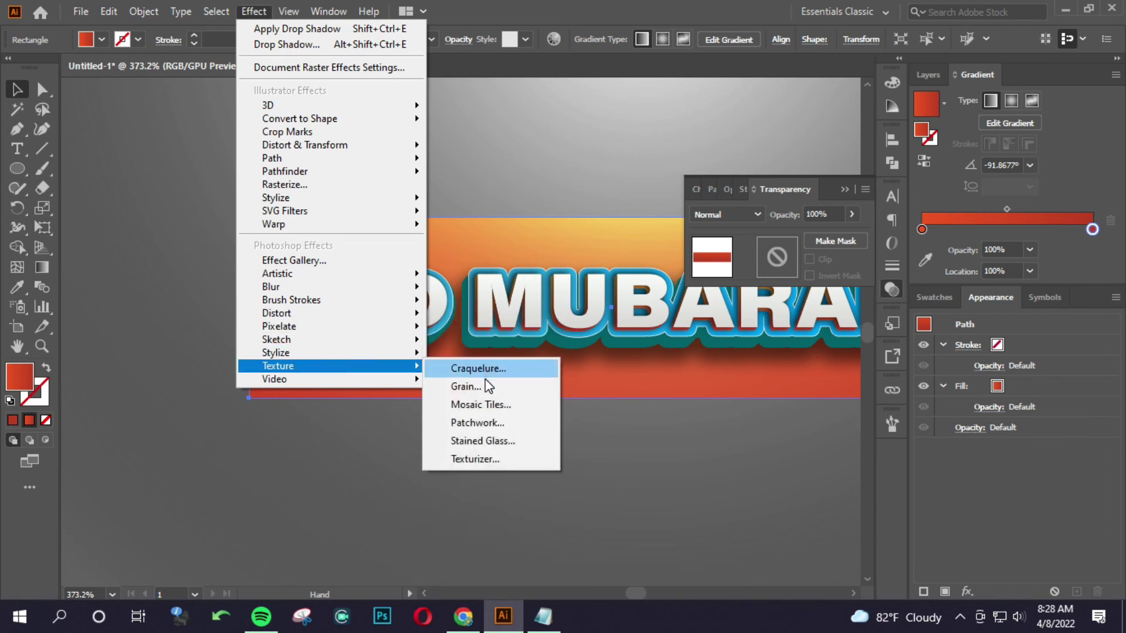
left_click(485, 382)
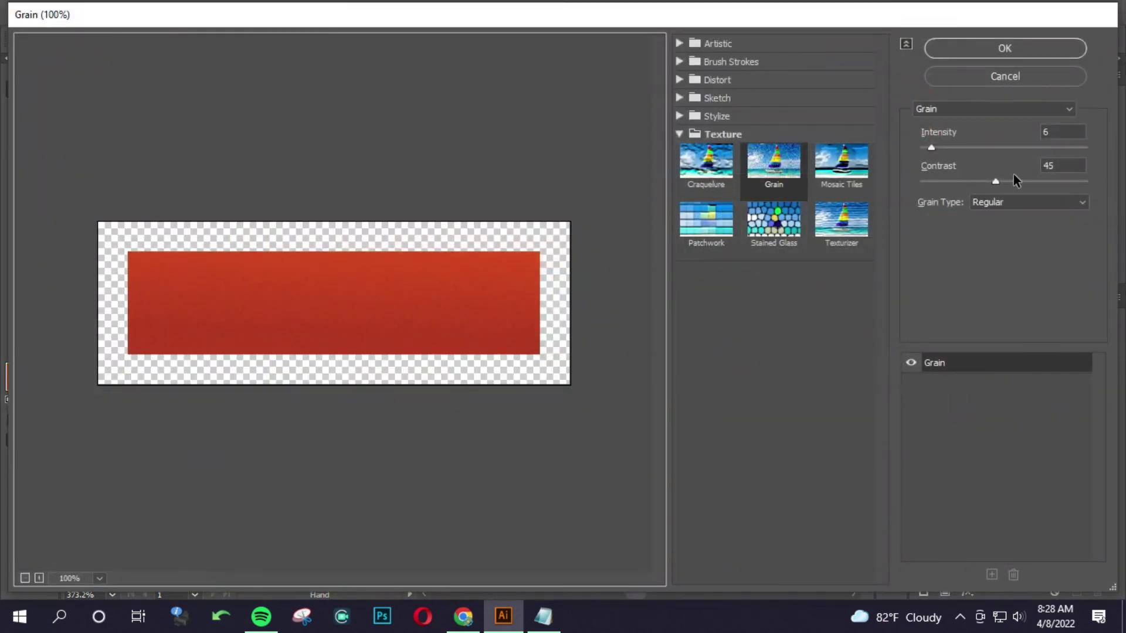
double_click(1053, 132)
type("8")
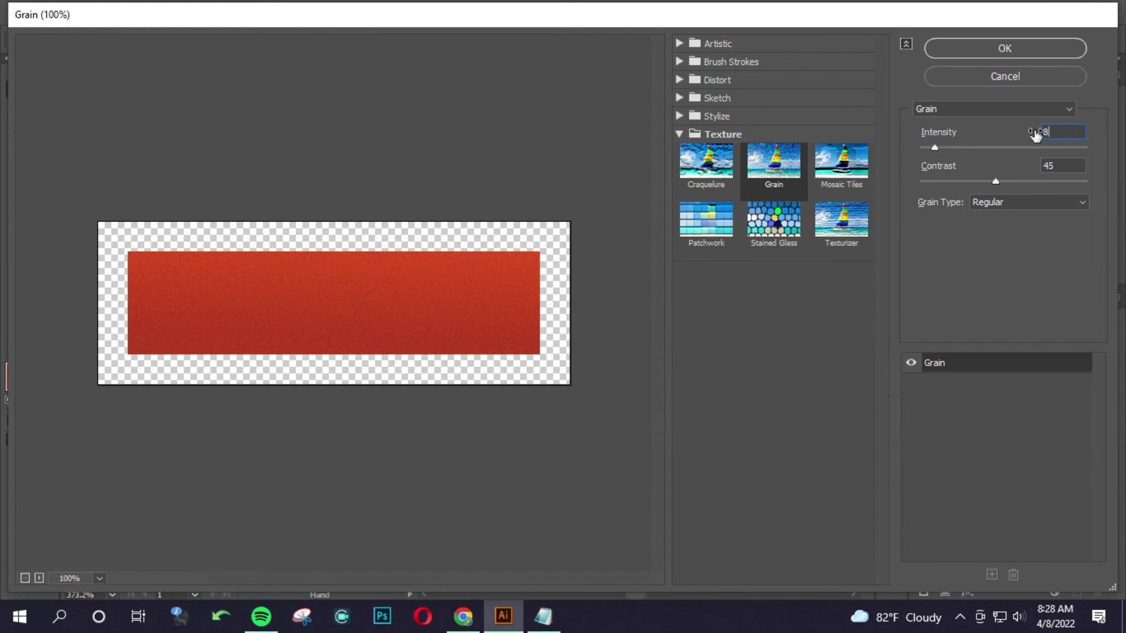
left_click(1003, 49)
left_click(465, 442, "ctrl+alt")
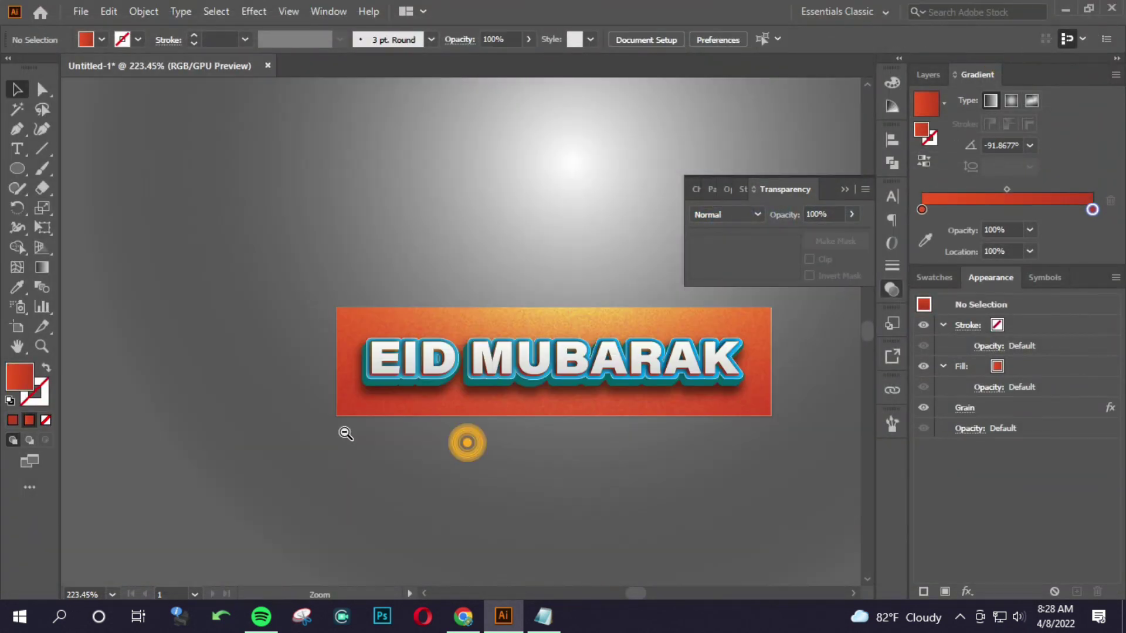
left_click(195, 467, "ctrl+alt")
left_click(196, 467)
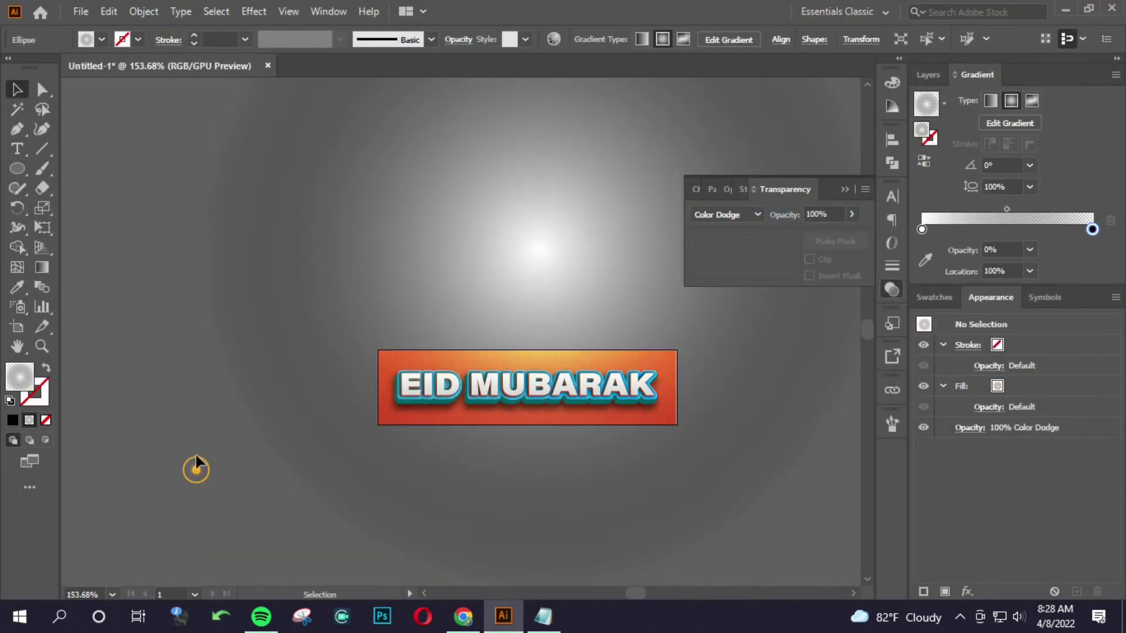
key("ctrl+shift+a")
Step: Duplicate the red banner rectangle and select the copy as a whole object
left_click_drag(16, 169, 65, 173)
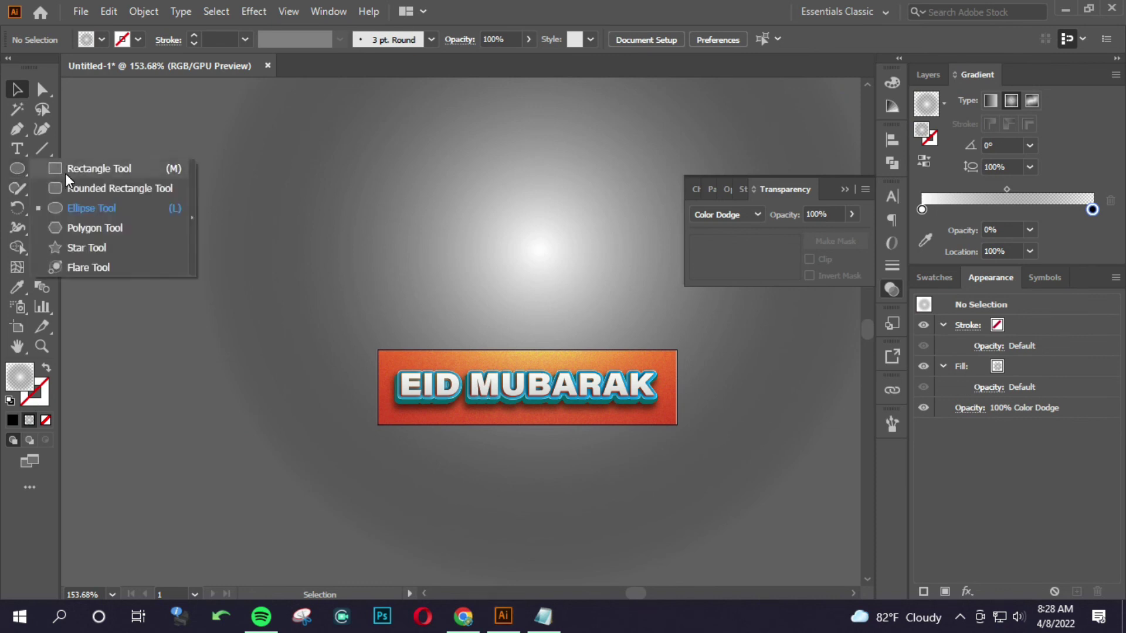
left_click(380, 366)
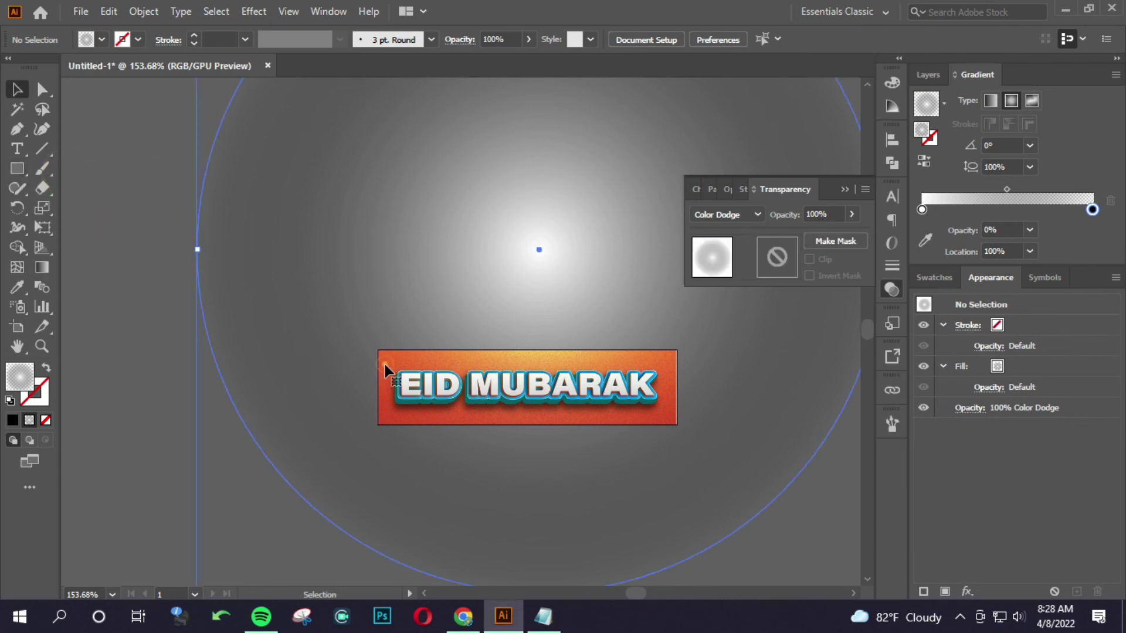
left_click(387, 368)
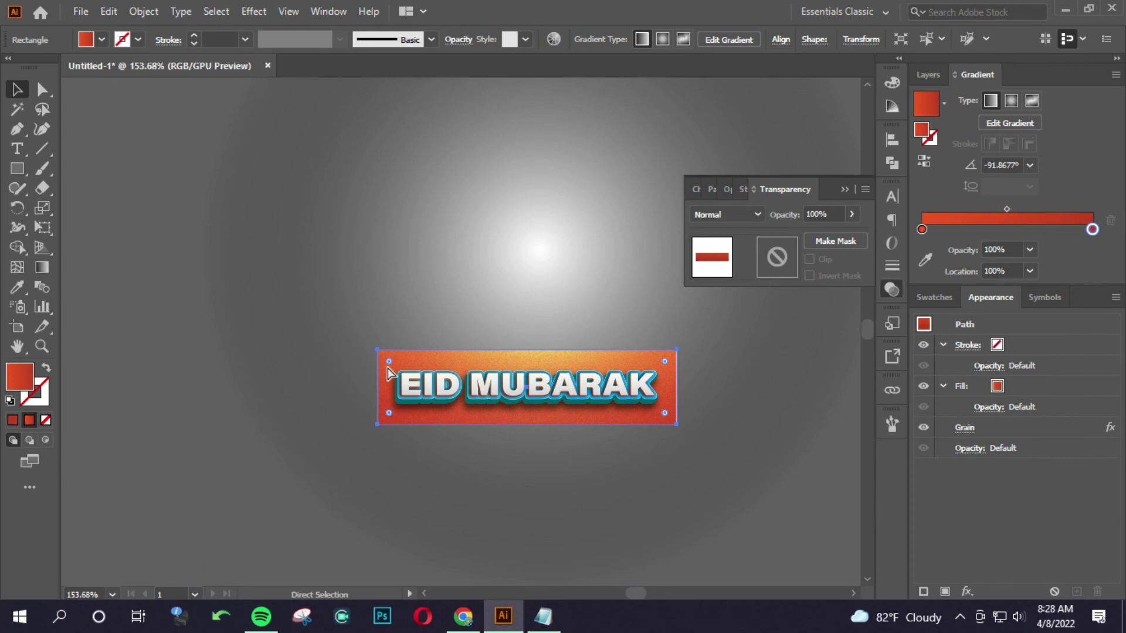
left_click_drag(388, 372, 325, 318)
left_click_drag(433, 334, 150, 452)
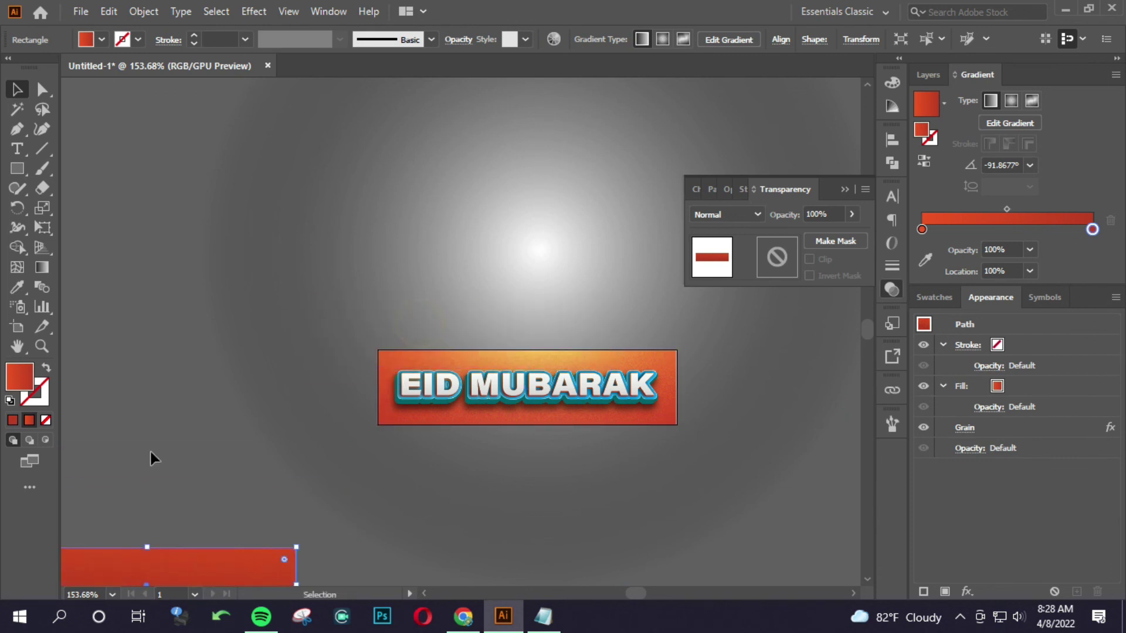
left_click(259, 437)
left_click(251, 553, "ctrl+alt")
left_click(196, 485)
left_click(213, 569)
Step: Centre the rectangle copy on the banner and clip the whole design to it
left_click(780, 41)
left_click(678, 85)
left_click(716, 87)
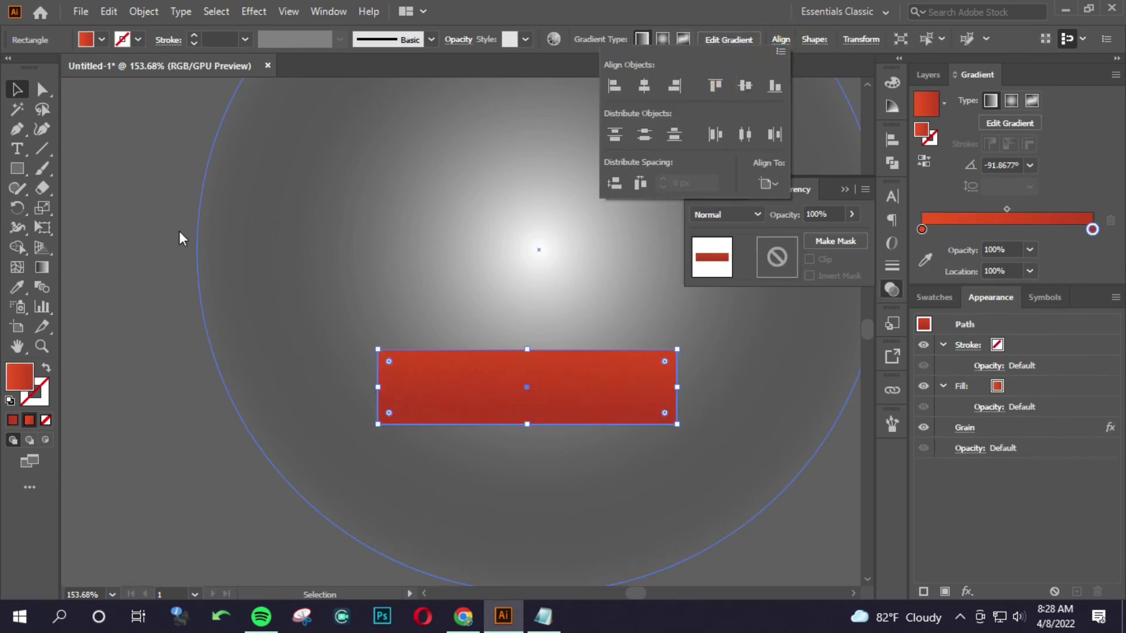
key("ctrl+a")
key("ctrl+7")
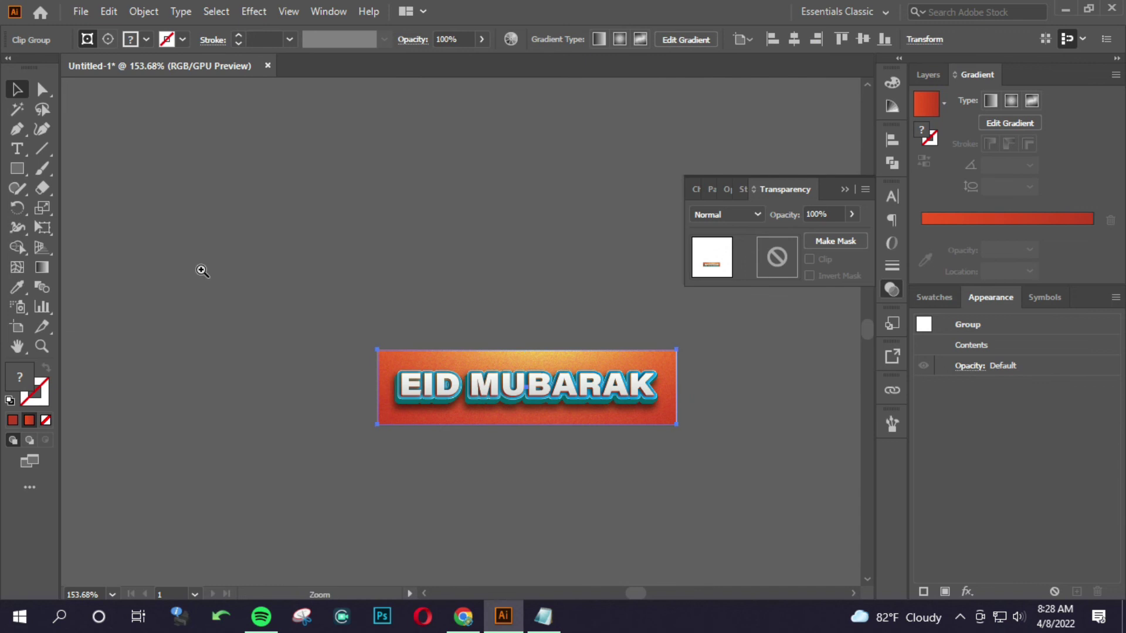
left_click_drag(455, 505, 671, 357)
left_click(845, 189)
Step: Rename Layer 1 to 'Main Design'
left_click(696, 176)
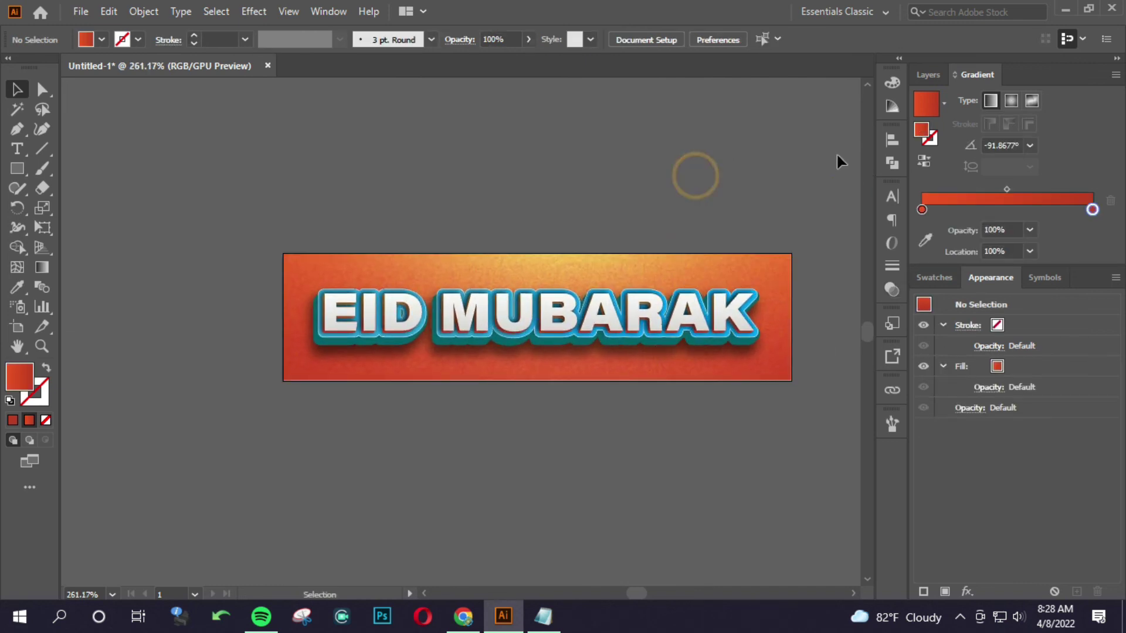
left_click(926, 75)
double_click(989, 100)
type("Main Design")
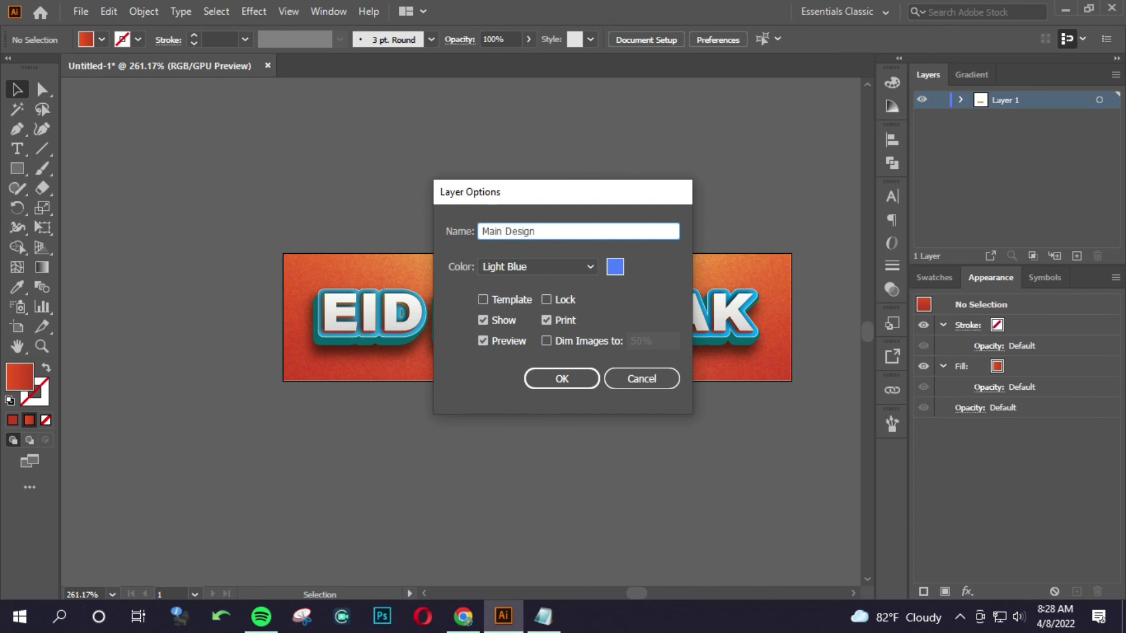
key("Return")
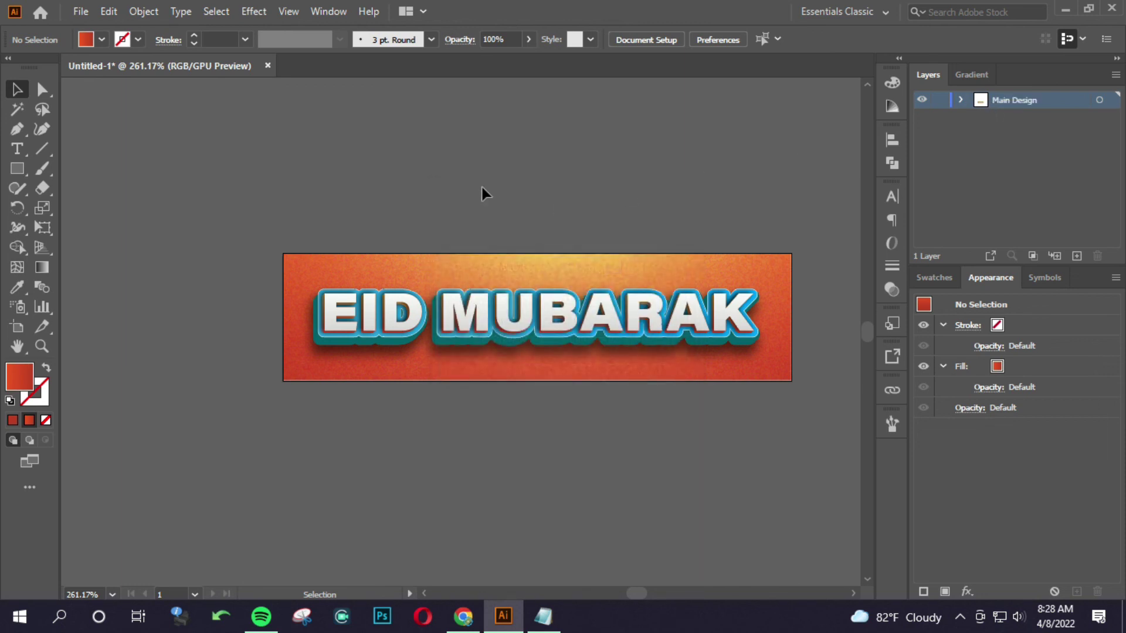
Step: Save the design to the Desktop as eid.ai, then bring up Save for Web
key("ctrl+s")
left_click(93, 140)
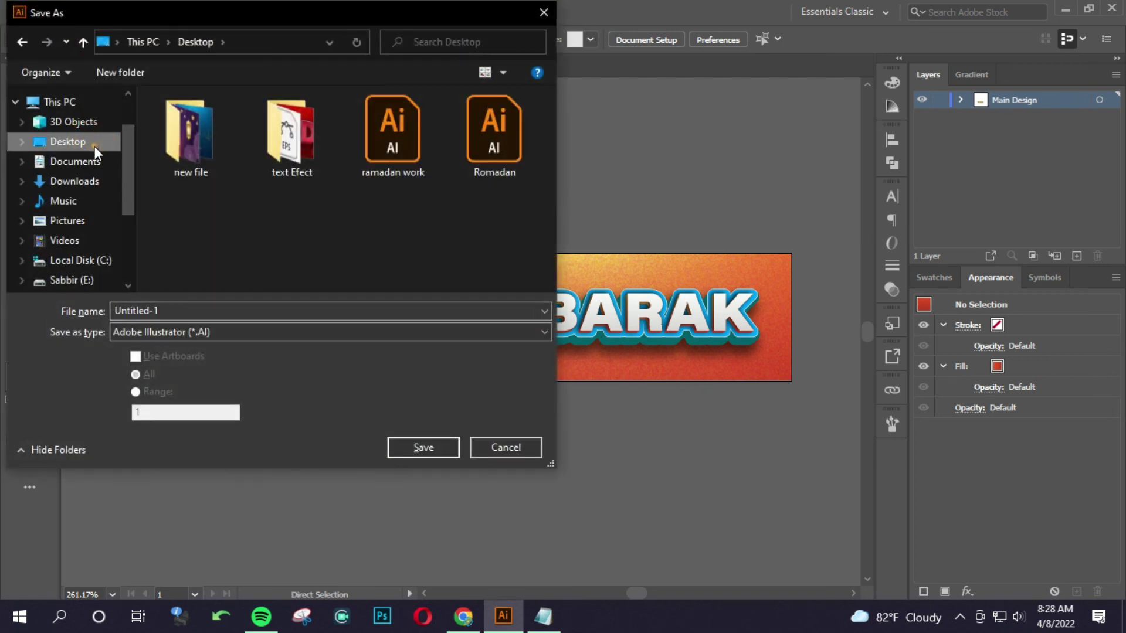
double_click(149, 310)
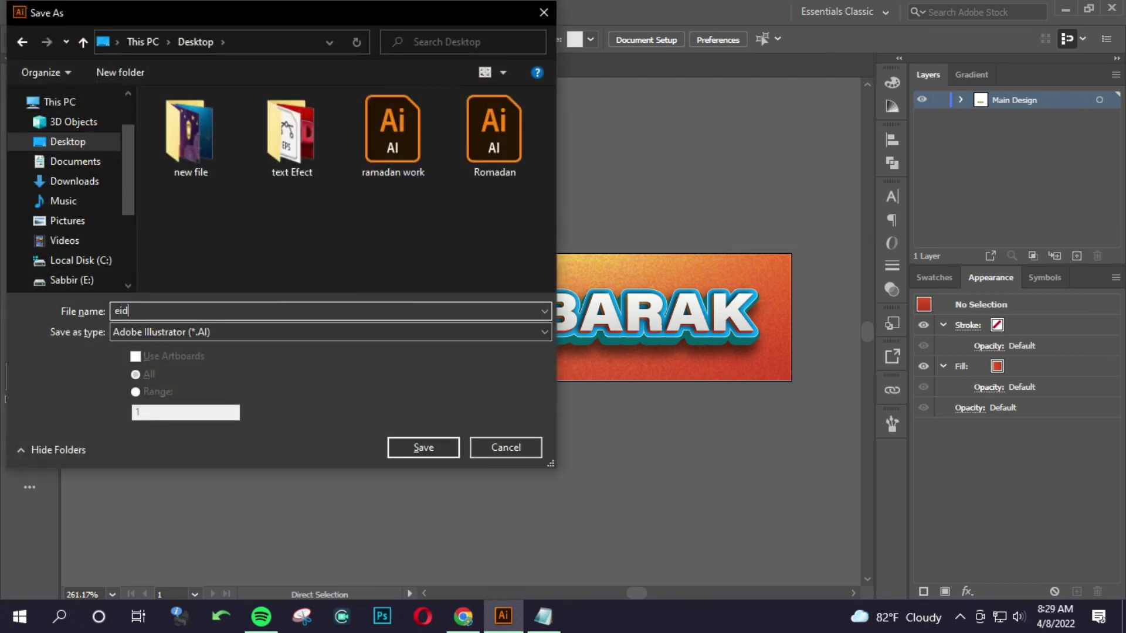
key("Return")
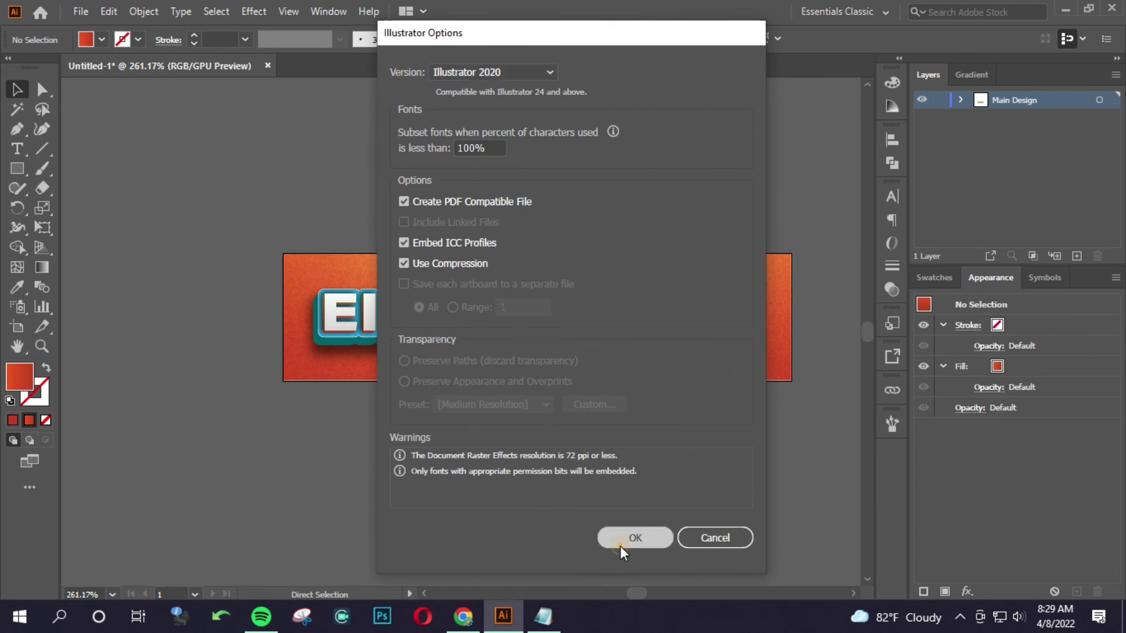
left_click(619, 546)
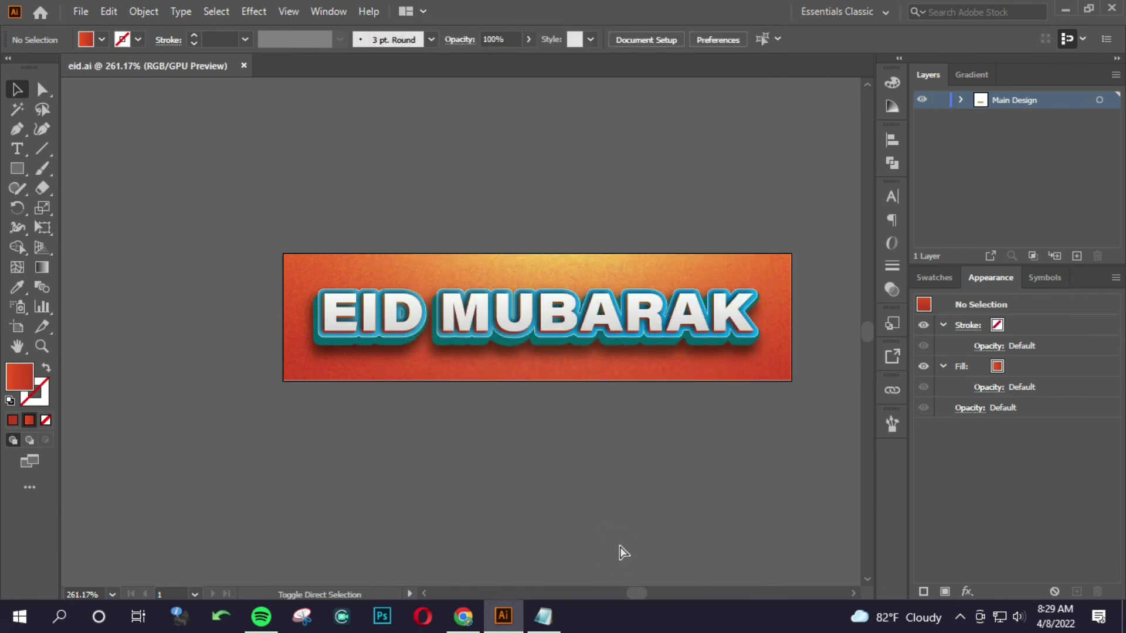
key("ctrl+alt+shift+s")
Step: Export a 5000×1250 px JPEG named eid to the Desktop and open it
left_click(924, 278)
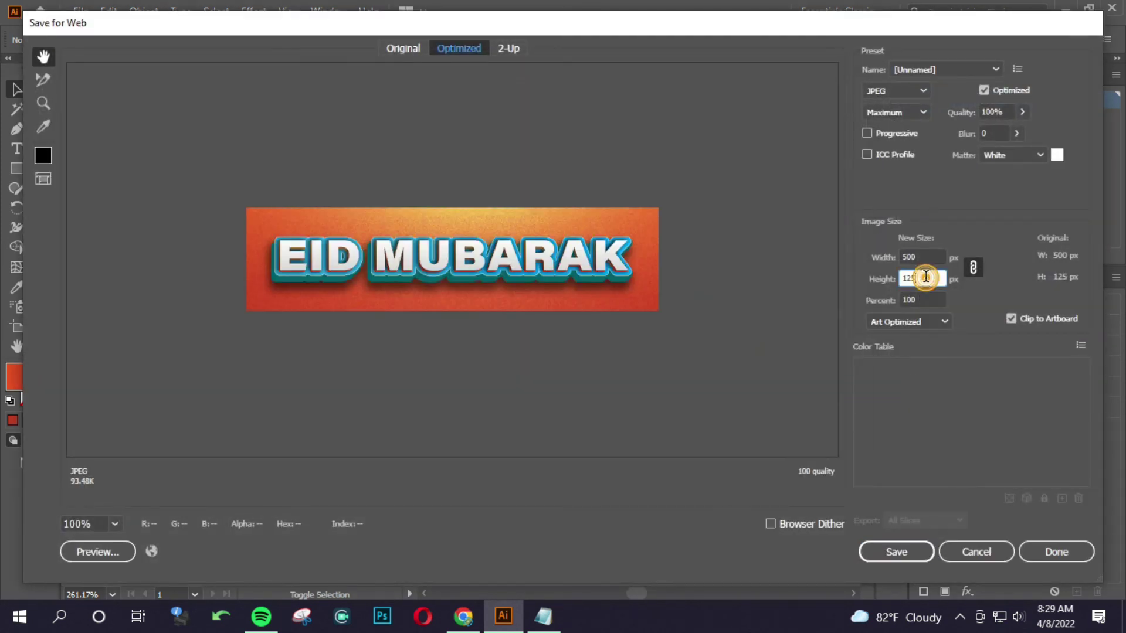
key("Return")
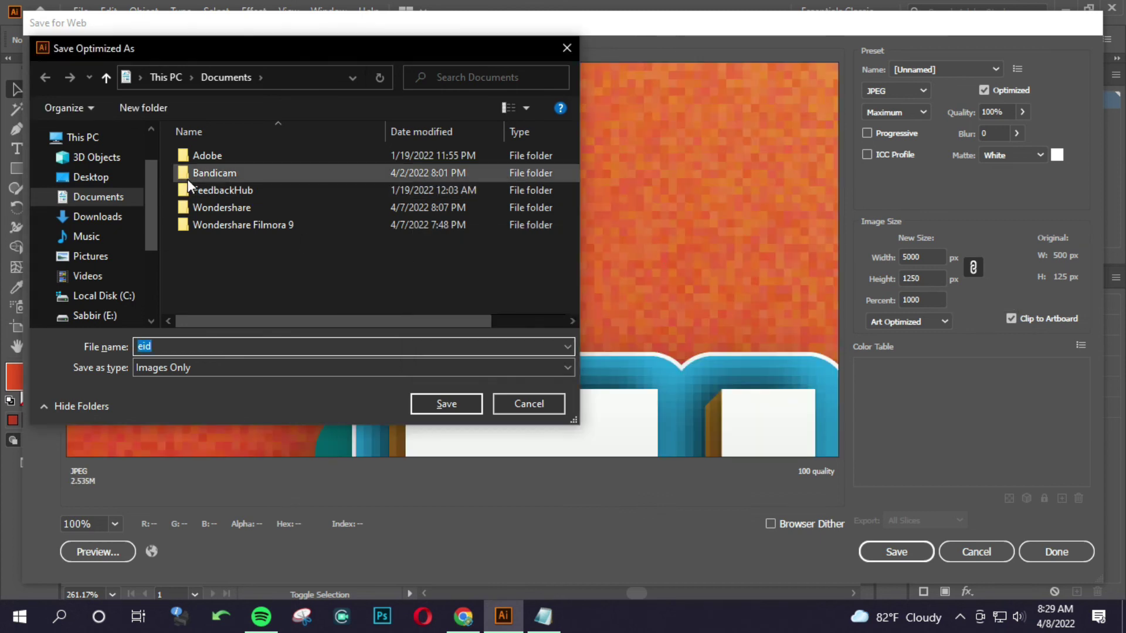
left_click(124, 181)
left_click(441, 402)
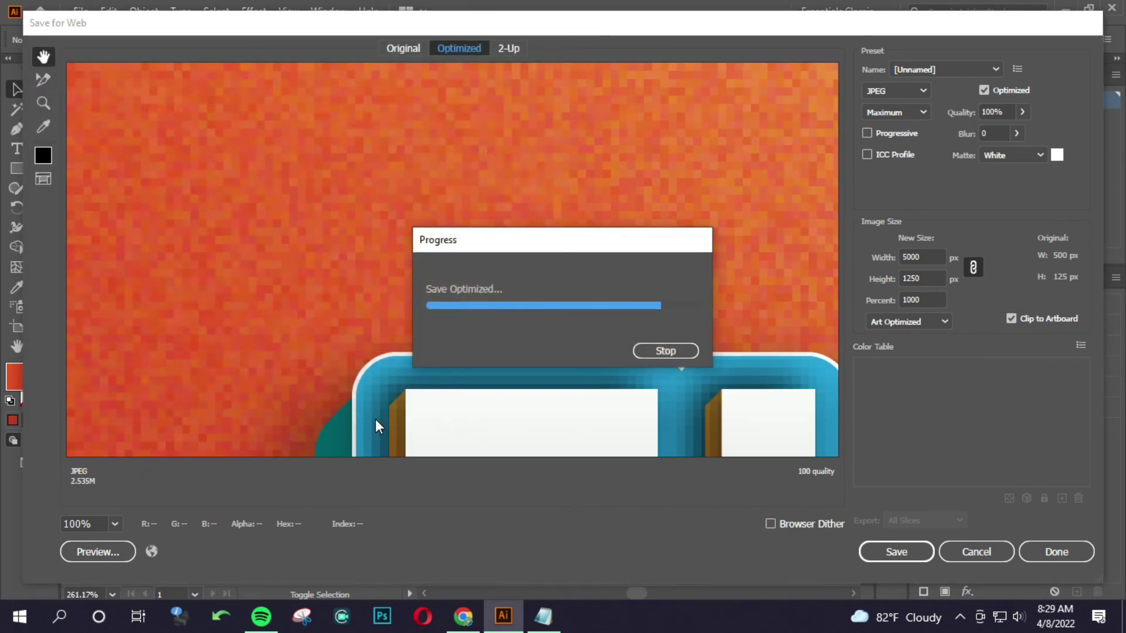
key("super+d")
double_click(25, 240)
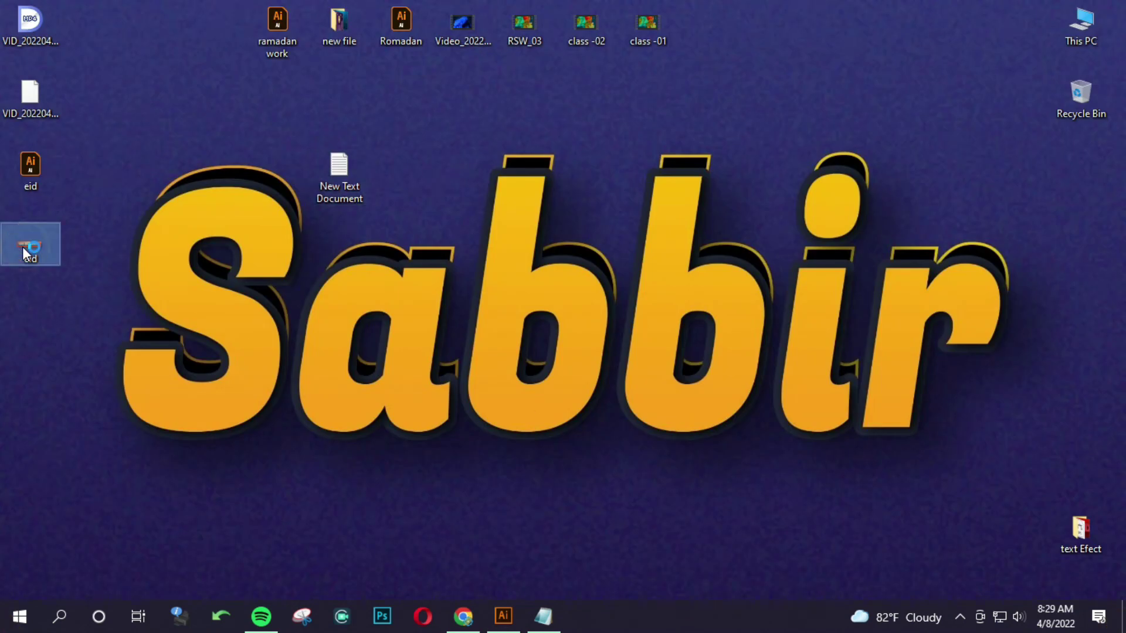
Step: Zoom in and out on eid.jpg in Picasa to inspect the 5000 × 1250 export
scroll(283, 239, "up", 1)
scroll(288, 241, "up", 2)
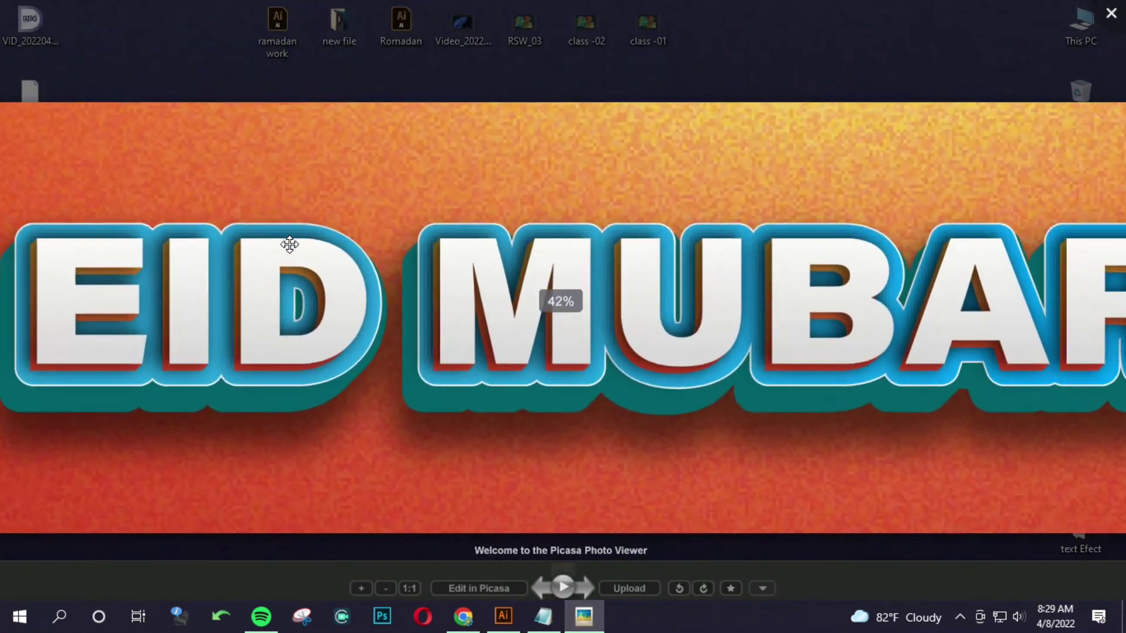
scroll(290, 244, "down", 3)
scroll(290, 244, "down", 1)
scroll(332, 244, "down", 3)
scroll(482, 280, "up", 1)
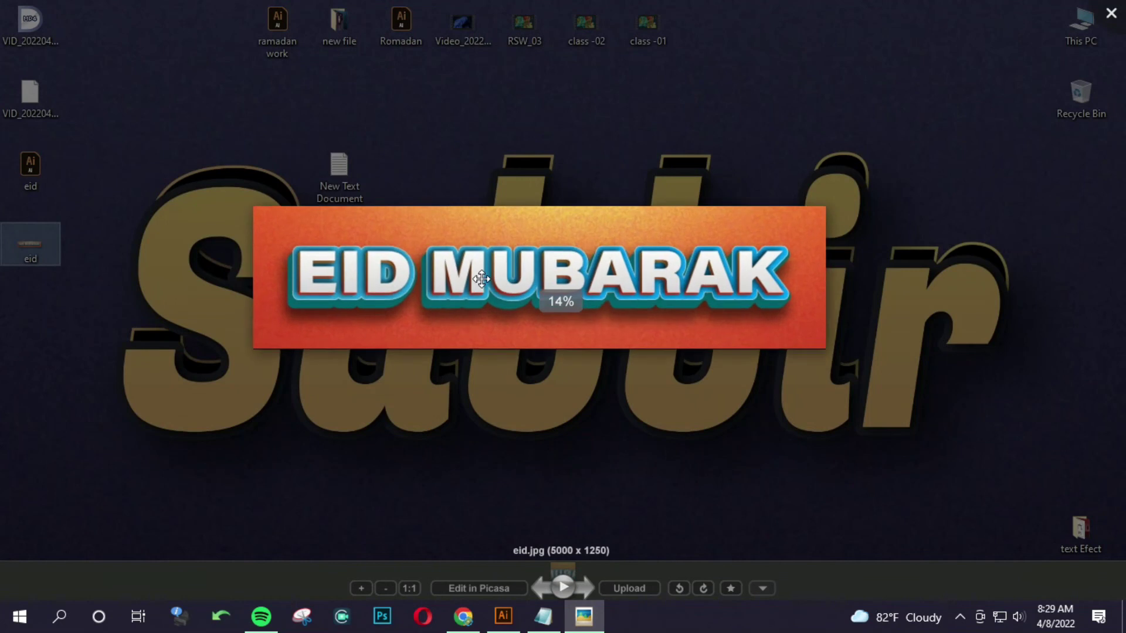
scroll(482, 279, "up", 1)
scroll(481, 280, "up", 1)
scroll(478, 277, "up", 1)
scroll(465, 261, "down", 1)
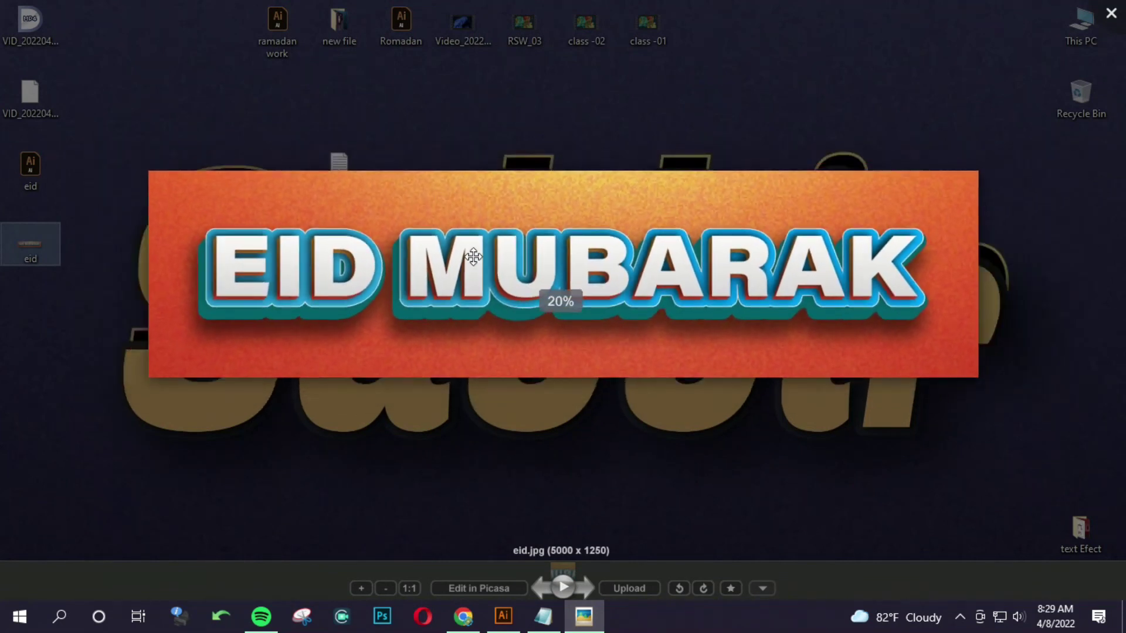
scroll(473, 256, "down", 2)
Step: Close Picasa Photo Viewer and switch back to the Illustrator design
left_click(614, 517)
left_click(464, 617)
left_click(502, 615)
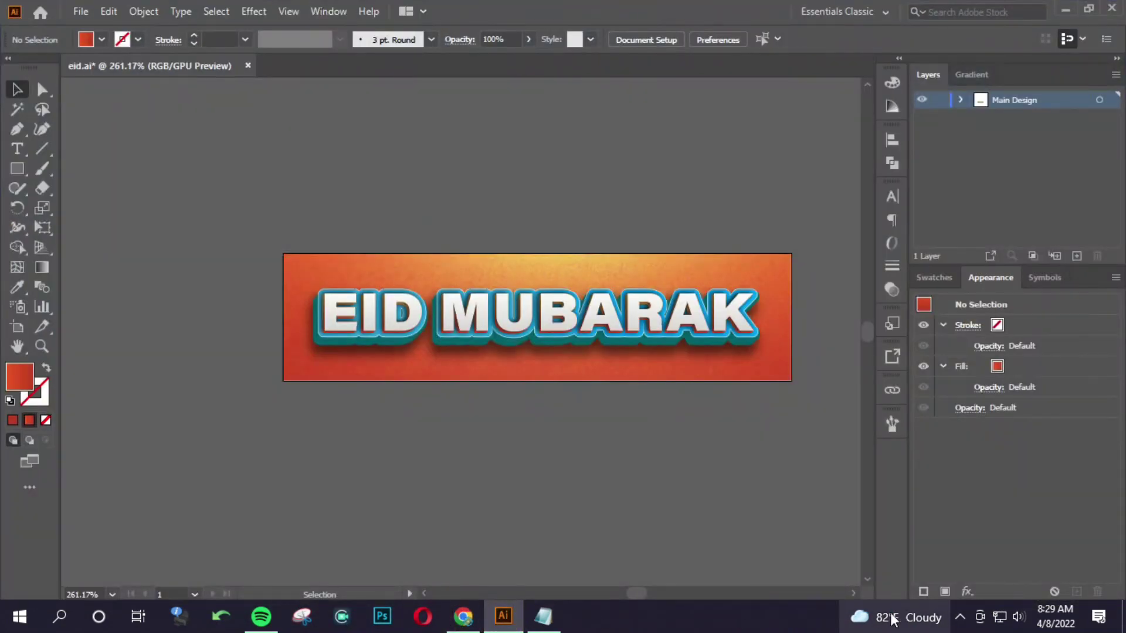
left_click(957, 616)
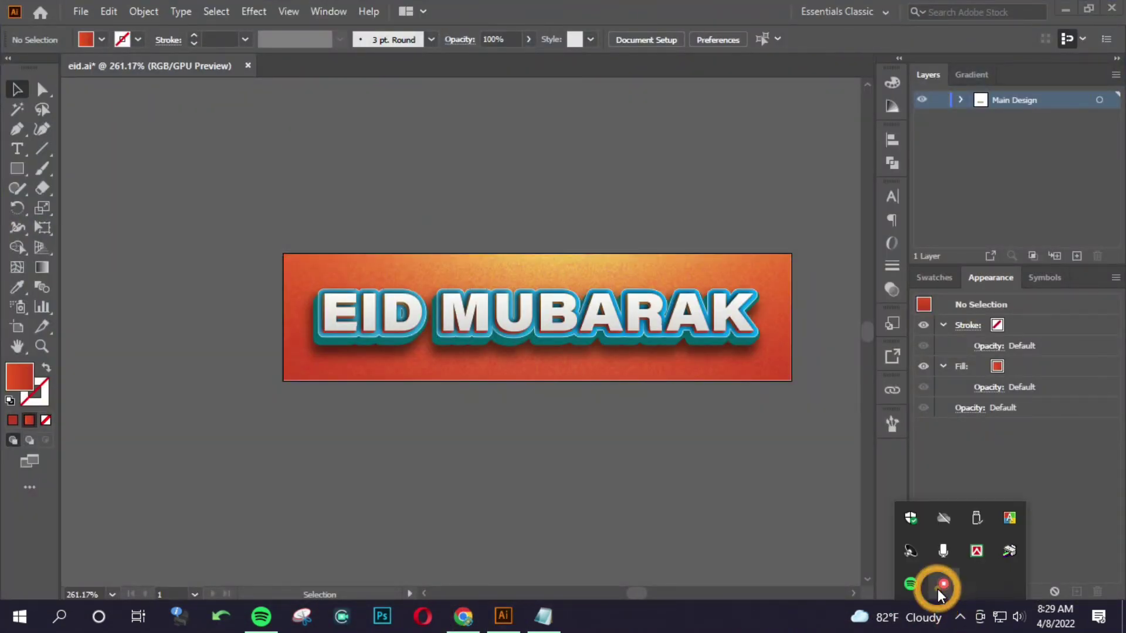